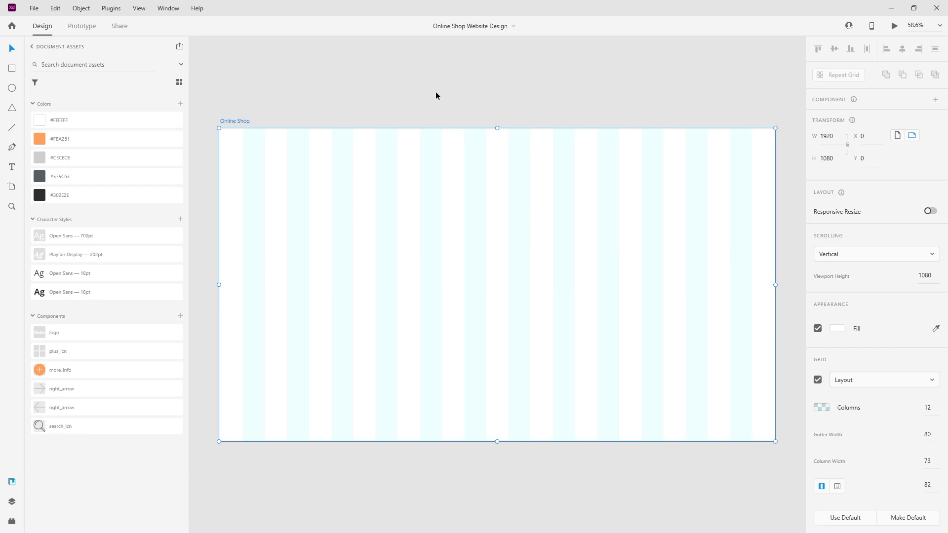
Place the wireframe sketch image to the left of the Online Shop artboard and save the document
scroll(318, 91, "down", 5)
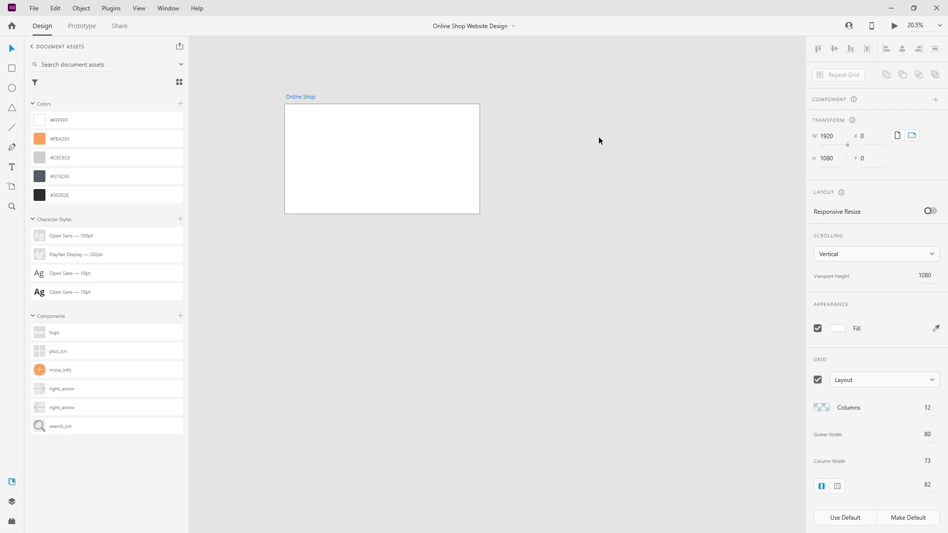
right_click(562, 142)
left_click(561, 142)
mouse_move(607, 164)
left_mouse_down()
mouse_move(439, 237)
mouse_move(318, 261)
left_mouse_up()
left_click(302, 96)
scroll(661, 148, "down", 3)
mouse_move(491, 225)
left_mouse_down()
mouse_move(413, 166)
mouse_move(396, 168)
mouse_move(345, 134)
mouse_move(372, 147)
mouse_move(384, 141)
left_mouse_up()
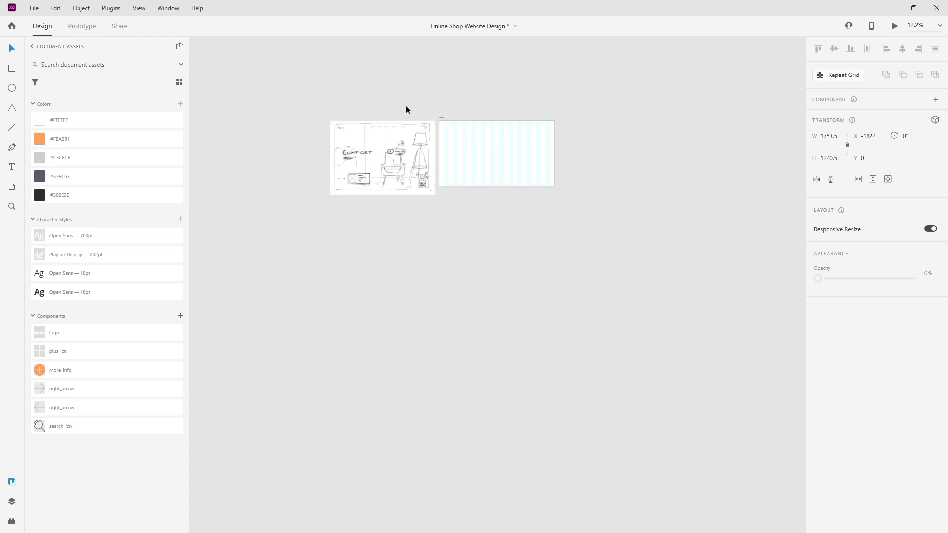
left_click(406, 105)
key("ctrl+0")
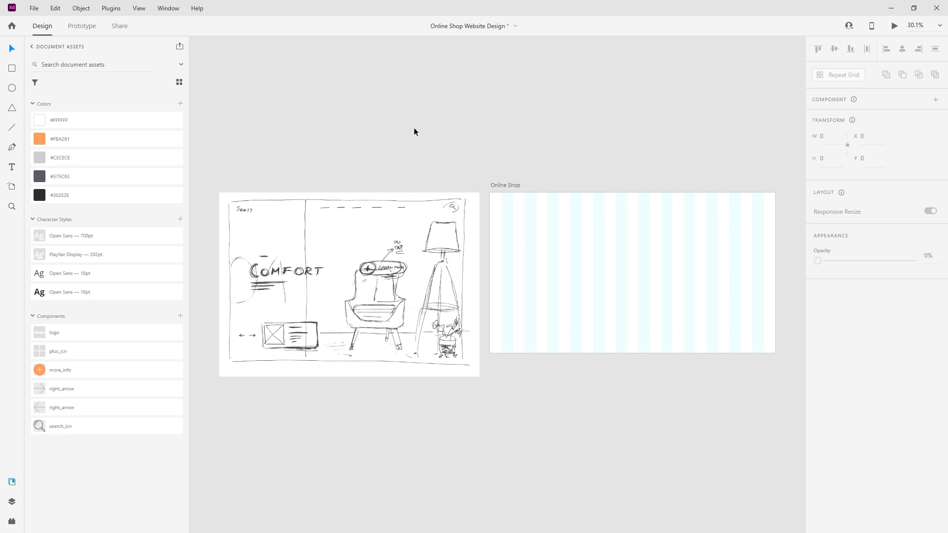
key("ctrl+s")
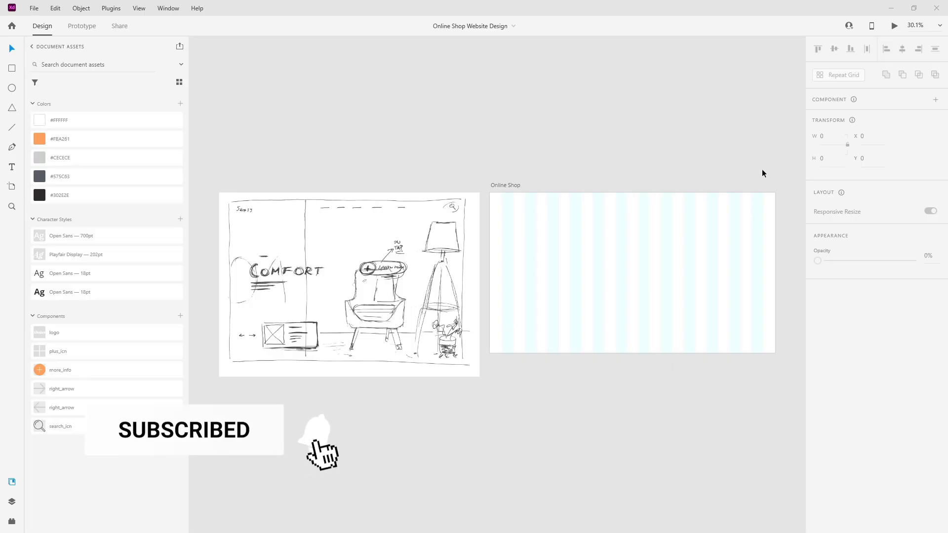
Draw a rectangle about 637 wide and 977 high on the left part of the Online Shop artboard
left_click(645, 256)
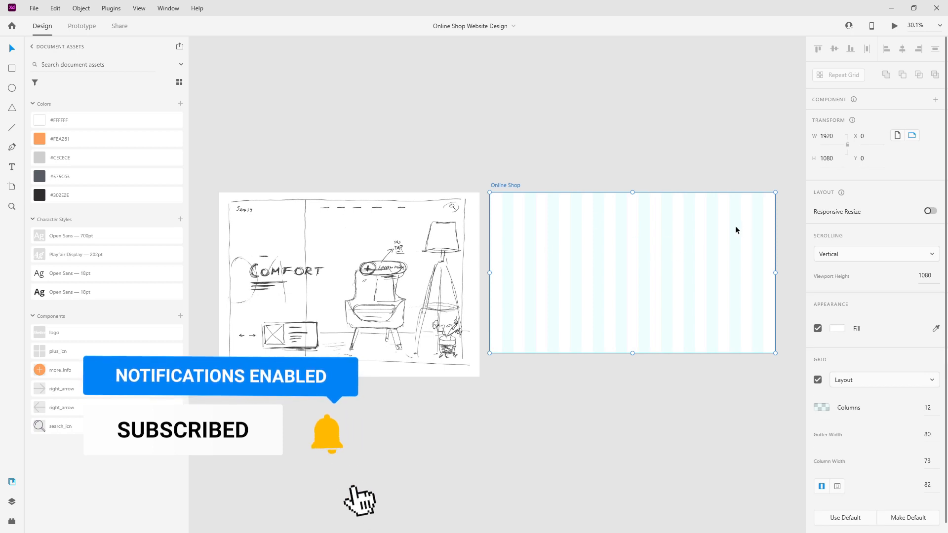
scroll(747, 229, "up", 4)
scroll(703, 230, "down", 4)
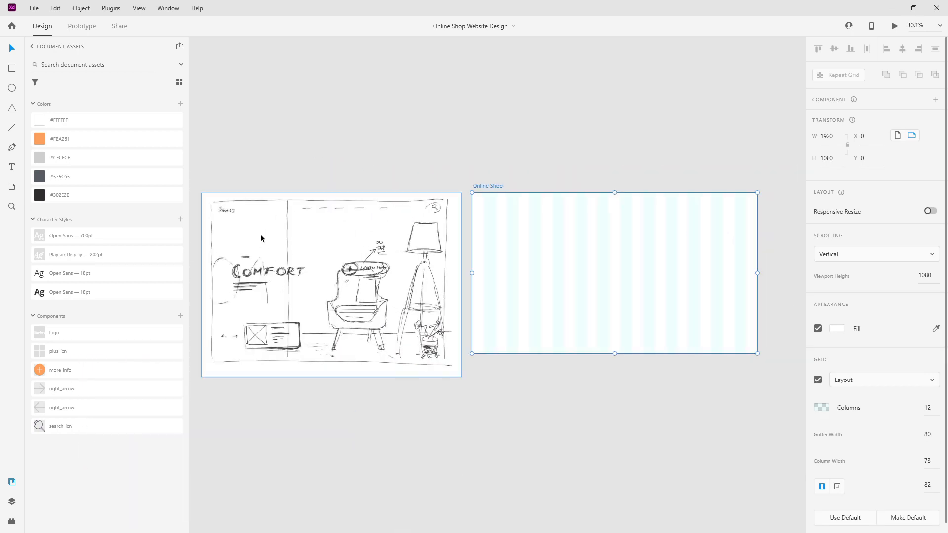
scroll(623, 235, "up", 3)
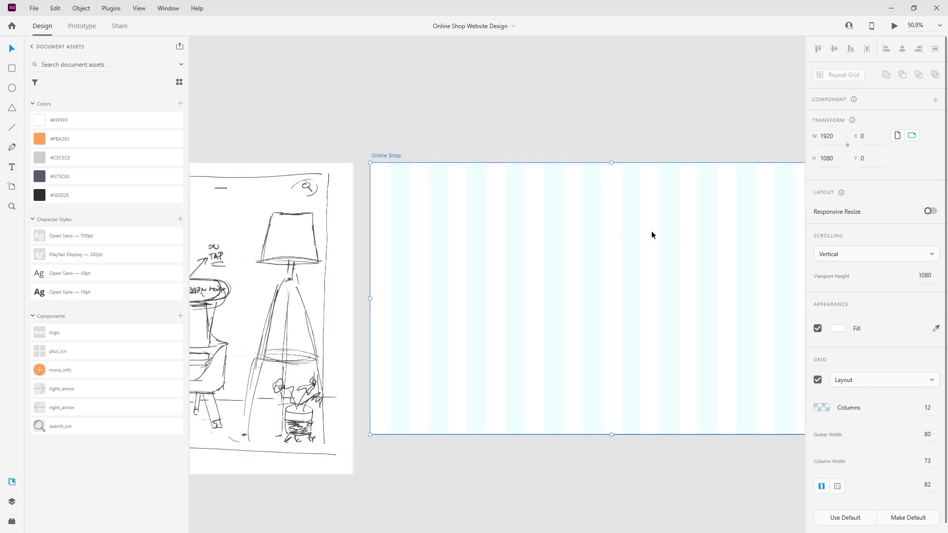
left_click_drag(608, 219, 544, 209)
left_click(12, 68)
left_click_drag(338, 171, 498, 415)
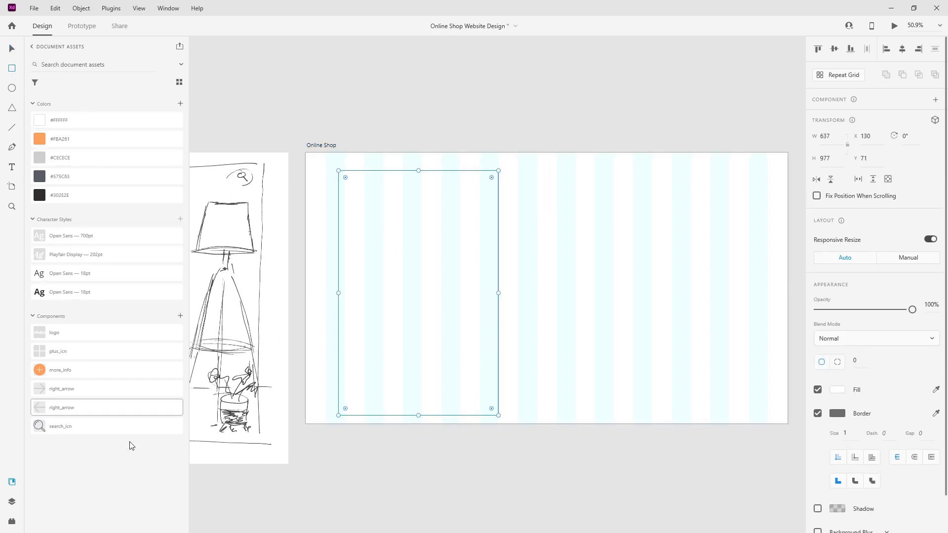
Move the rectangle to the artboard's top-left corner and stretch it to the full 1080 height
left_click(12, 48)
left_click_drag(392, 204, 357, 182)
left_click_drag(386, 398, 386, 424)
Fill the rectangle with the saved color #575C63 and set its width to 614
left_click(104, 177)
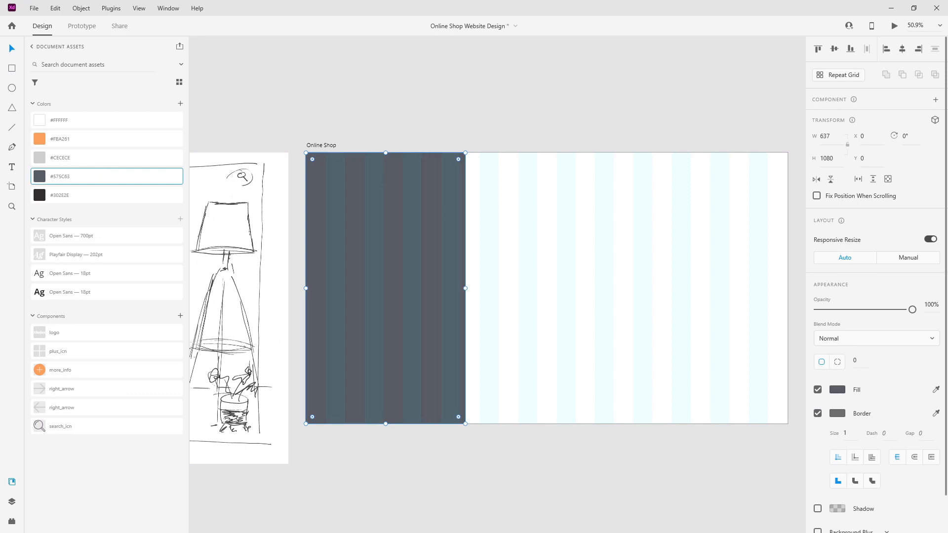
left_click(829, 136)
type("614")
key("Return")
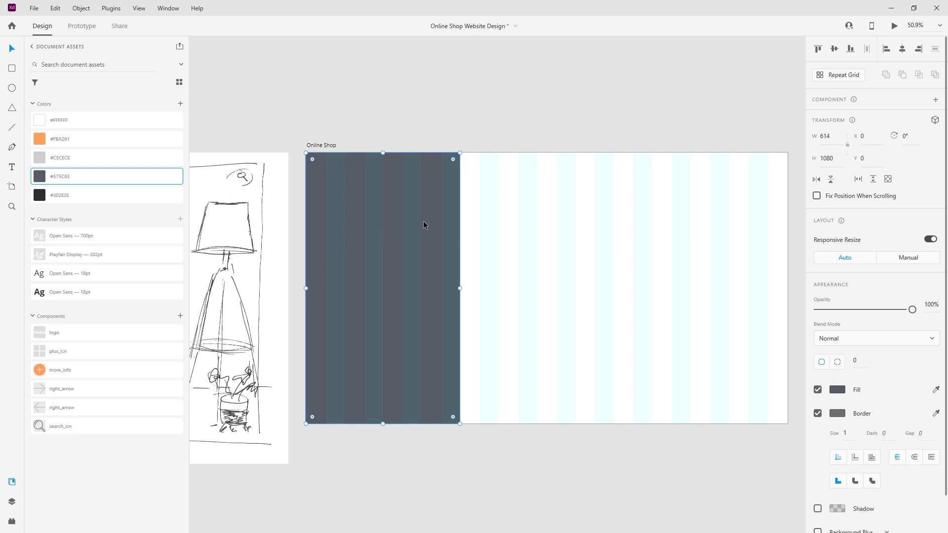
Rename the dark rectangle's layer as information_bg
left_click(12, 502)
double_click(61, 85)
key("BackSpace")
type("infor")
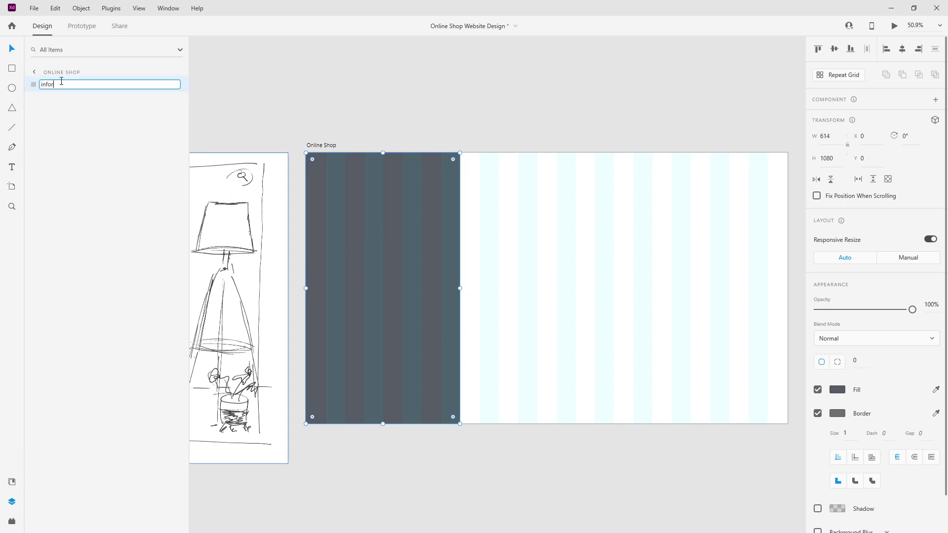
type("mation_bg")
key("Return")
Duplicate the information_bg rectangle and name the upper copy image1
key("ctrl+d")
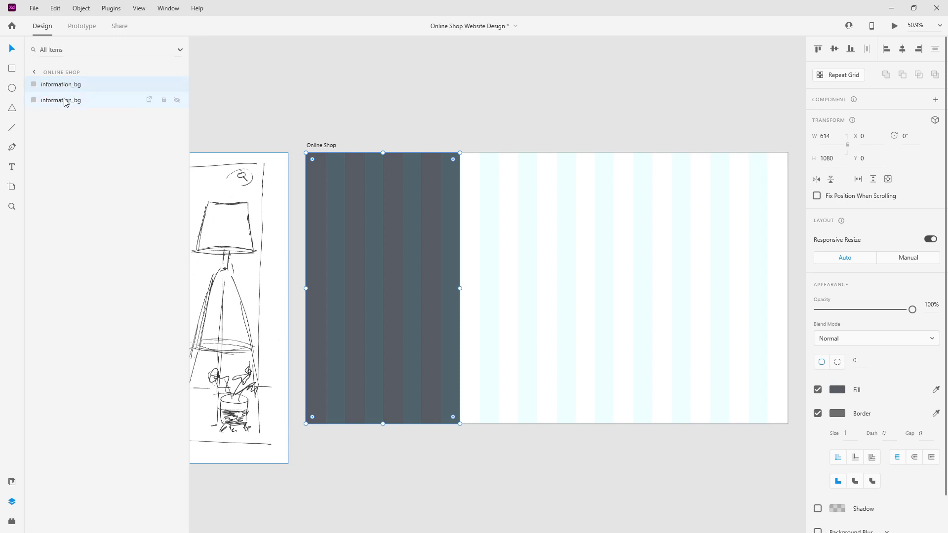
double_click(66, 84)
type("image1")
key("Return")
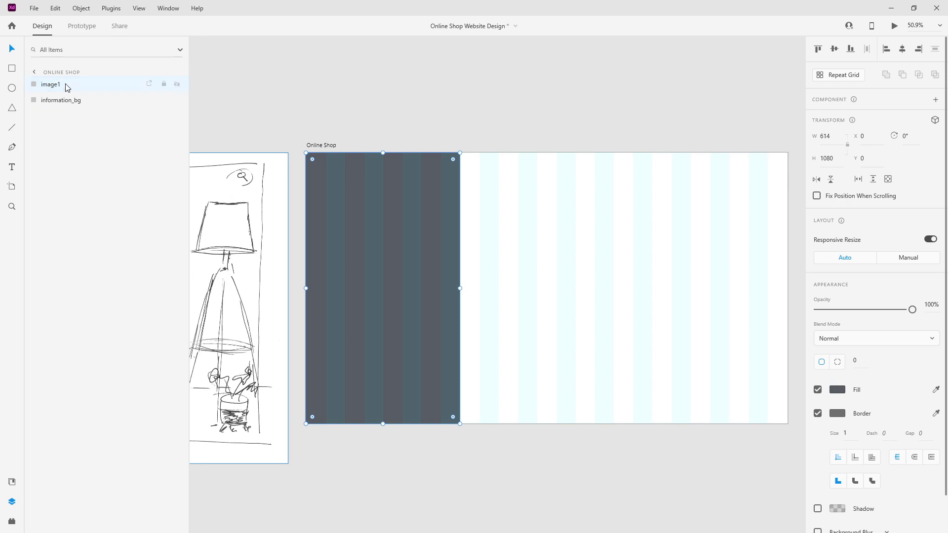
Align image1 to the artboard's right edge, widen it to 1306 to meet the dark panel, and fill it with #CECECE
left_click(918, 49)
scroll(465, 231, "down", 2)
left_click_drag(557, 262, 426, 263)
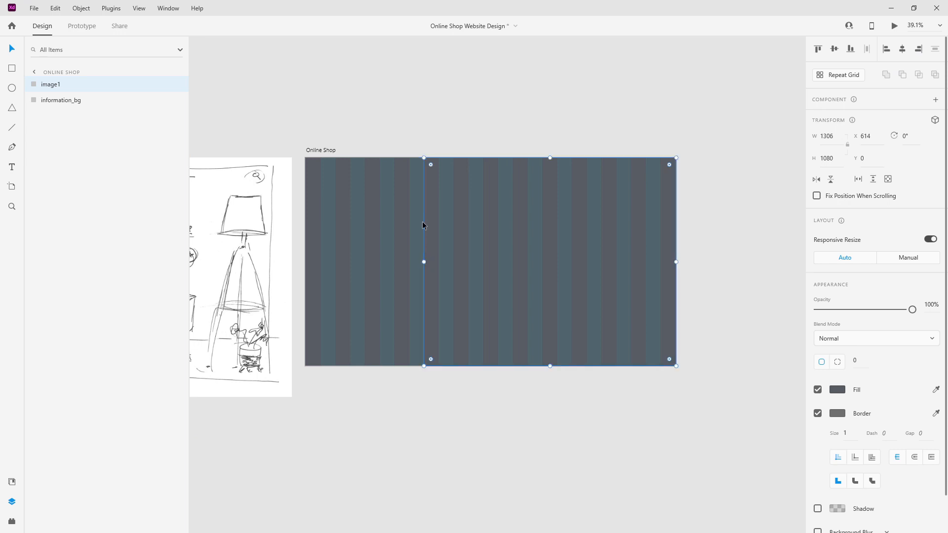
left_click(12, 482)
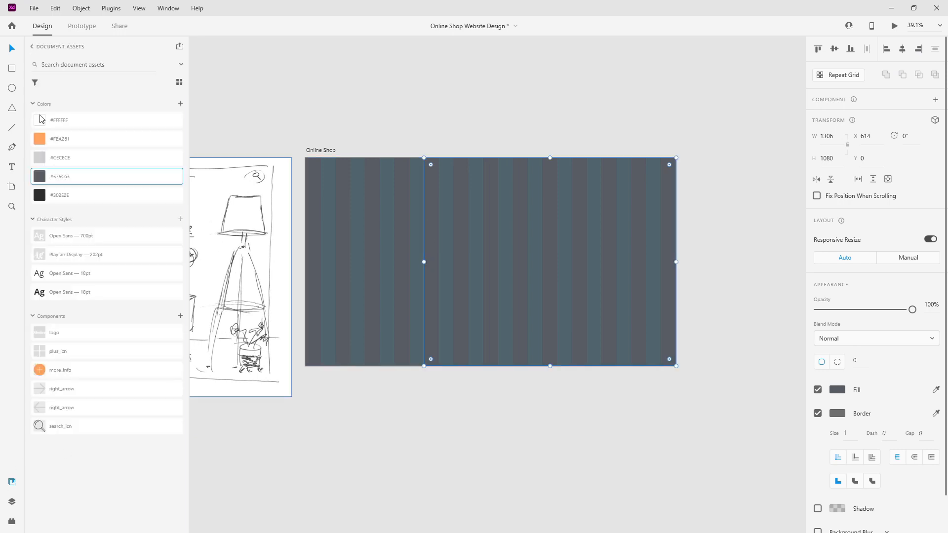
left_click(61, 158)
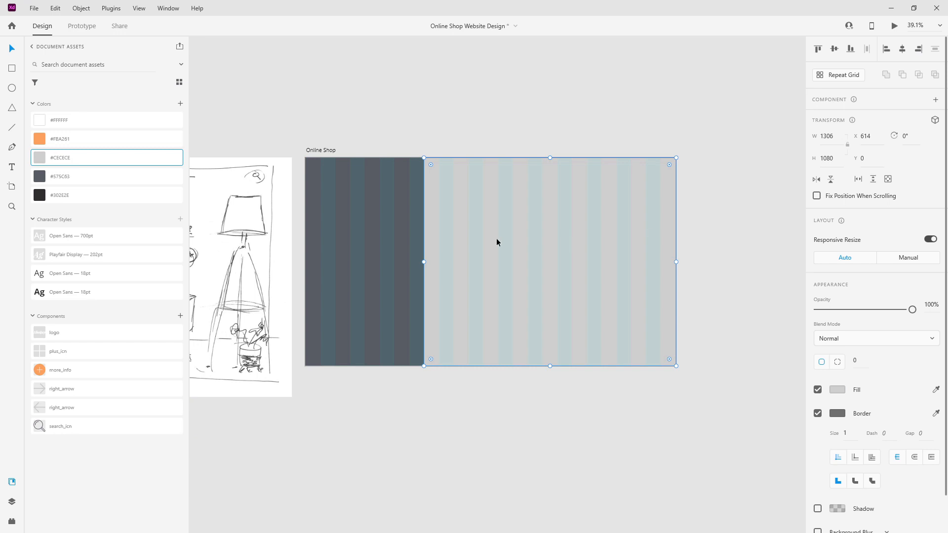
Duplicate the image1 rectangle and rename the lower copy as image2
left_click(12, 502)
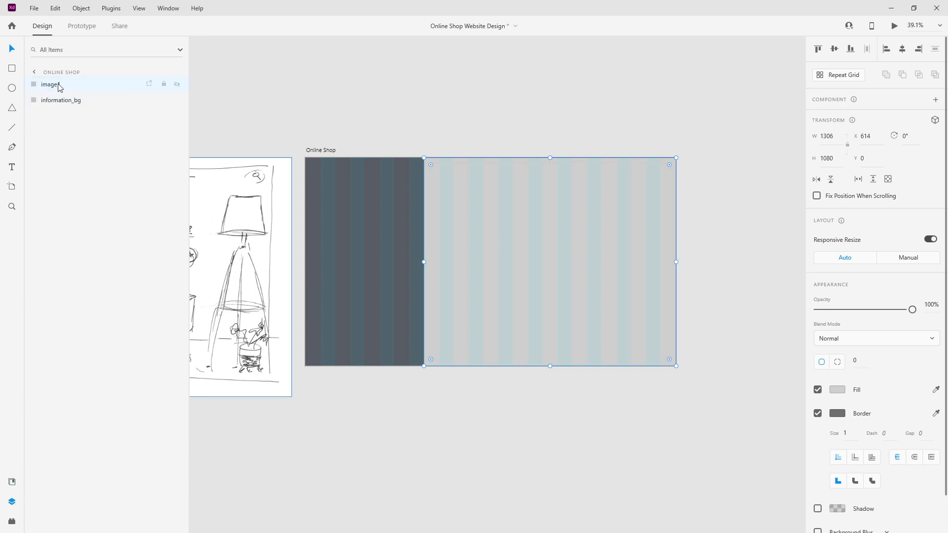
key("ctrl+d")
double_click(55, 100)
key("Right")
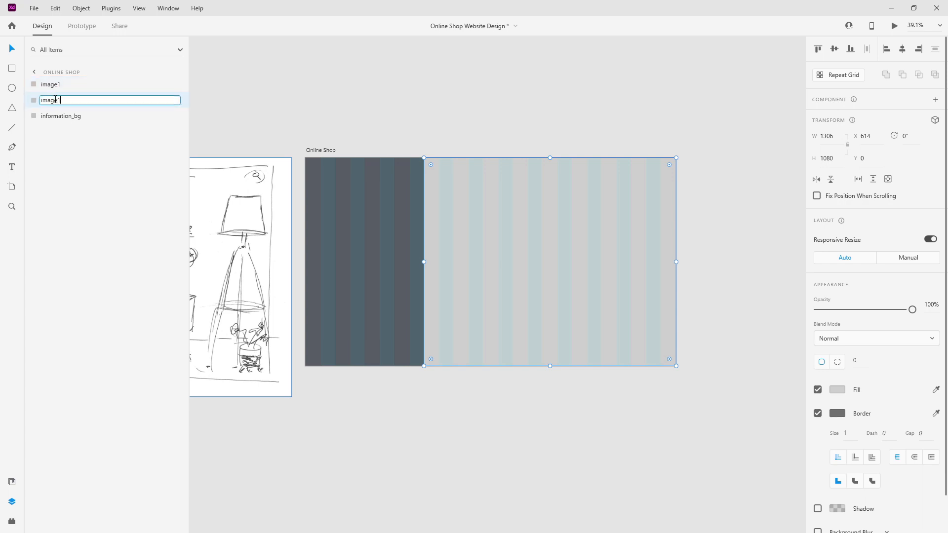
key("Return")
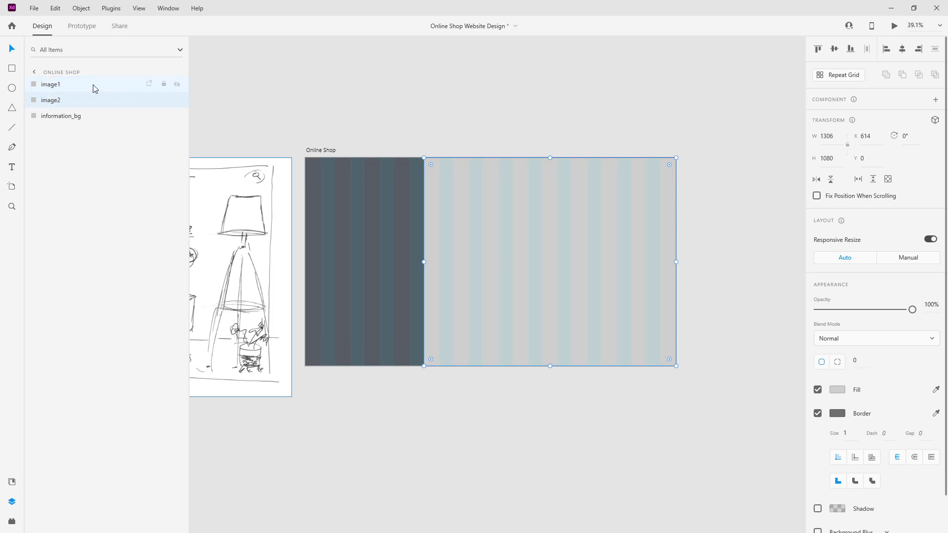
Fill image1 with the armchair photo and, with image1 temporarily hidden, fill image2 with the sofa photo
left_click_drag(706, 152, 569, 224)
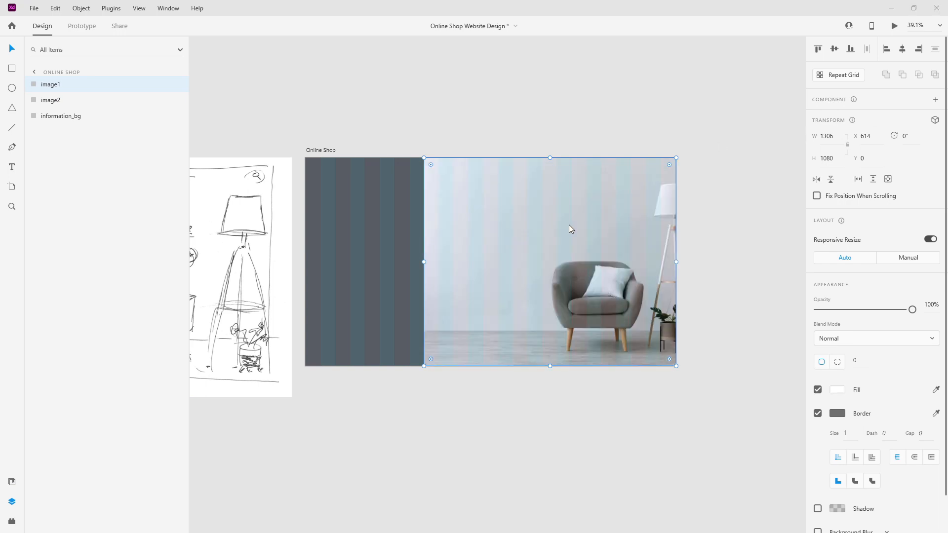
left_click(177, 85)
left_click(80, 99)
left_click_drag(706, 152, 534, 192)
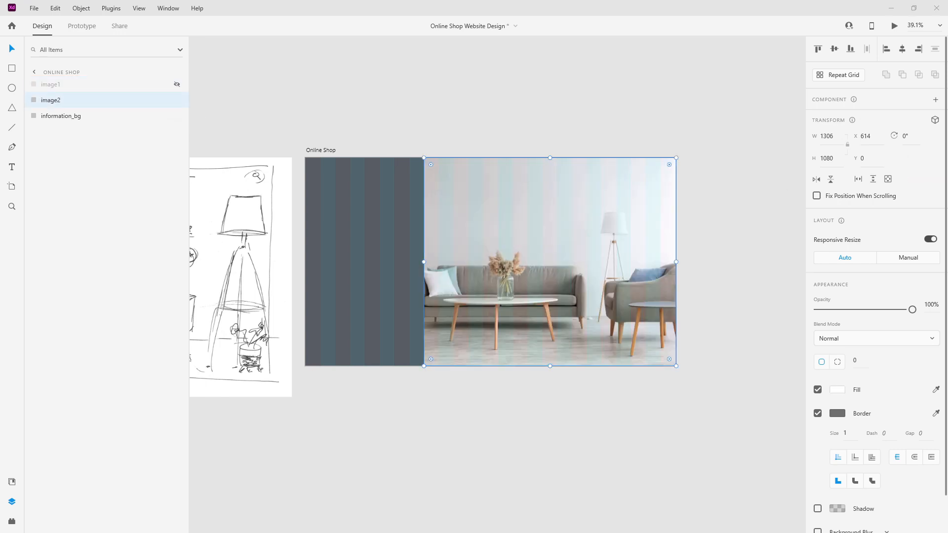
left_click(177, 84)
Shift the photos inside image1 and image2 to the left within their frames, hiding image1 to reach image2
double_click(563, 249)
left_click_drag(656, 234, 626, 238)
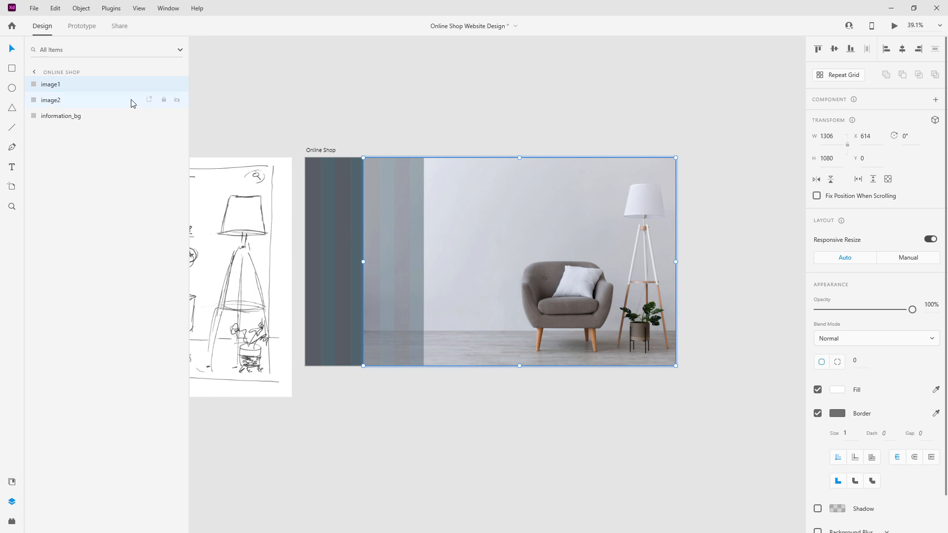
left_click(108, 102)
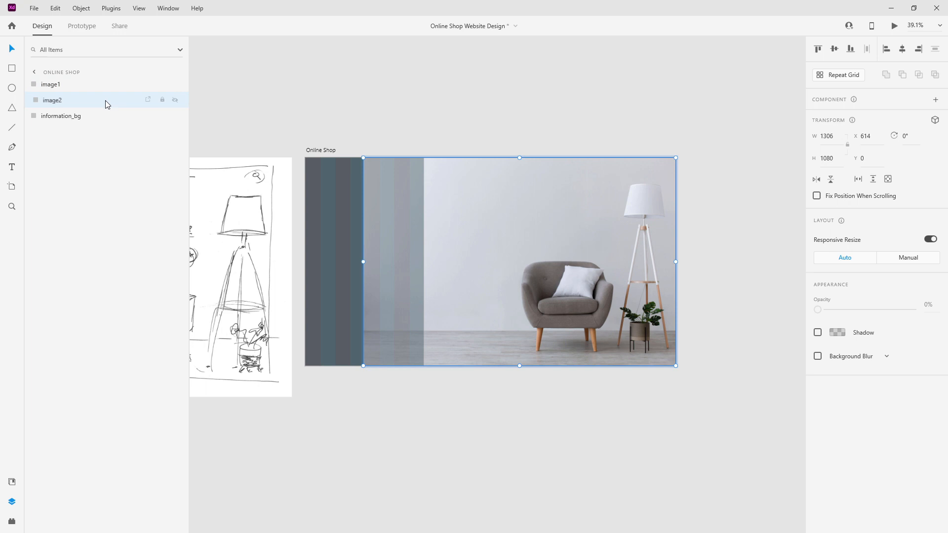
left_click(177, 85)
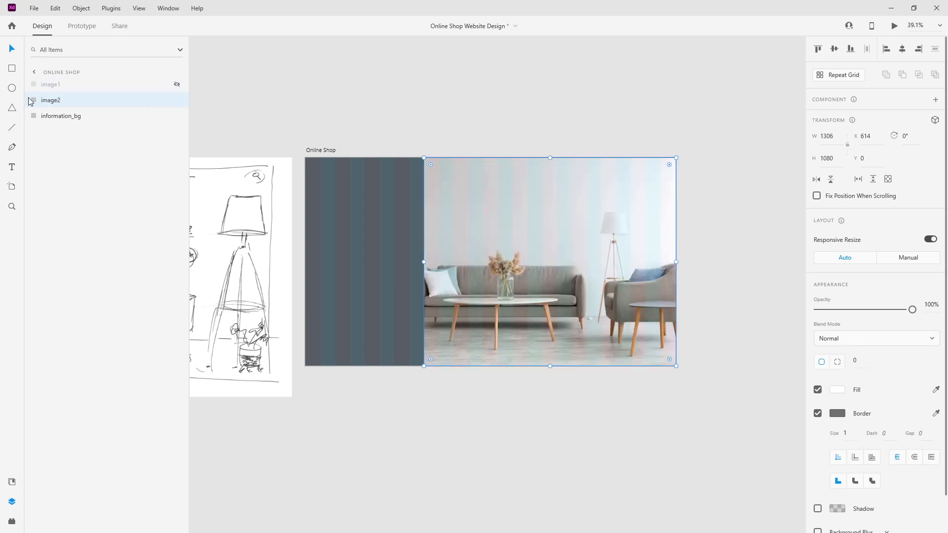
left_click_drag(640, 238, 611, 239)
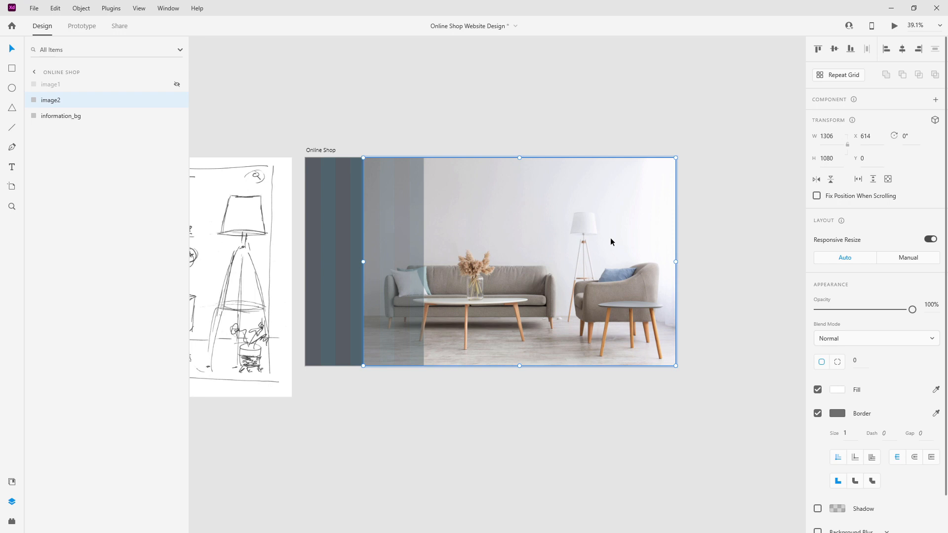
Toggle image1's visibility to compare the two room photos, leaving image1 shown
left_click(176, 85)
left_click(176, 86)
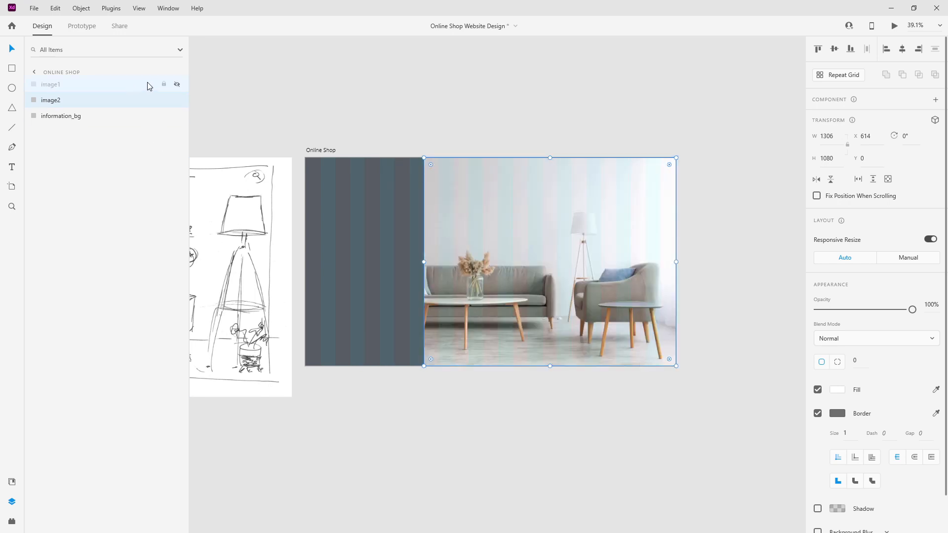
left_click(177, 86)
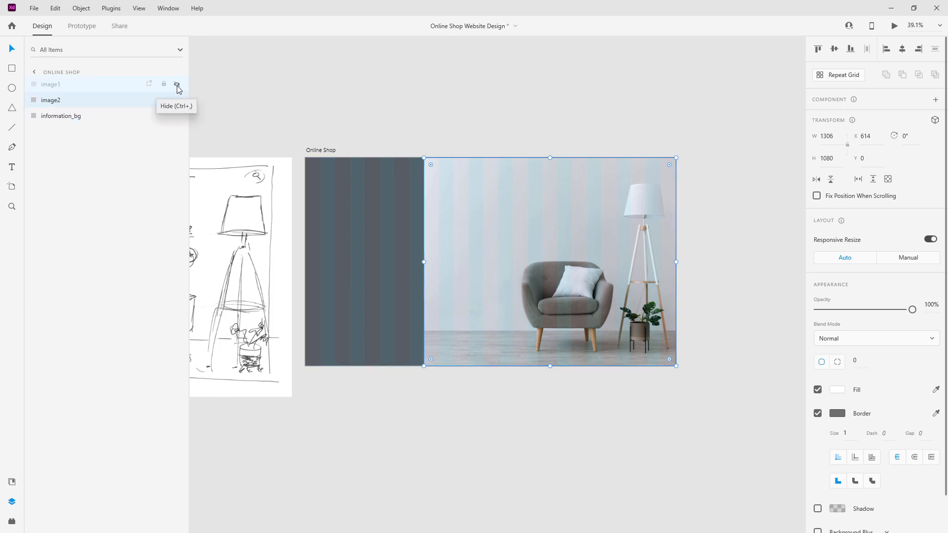
left_click(176, 85)
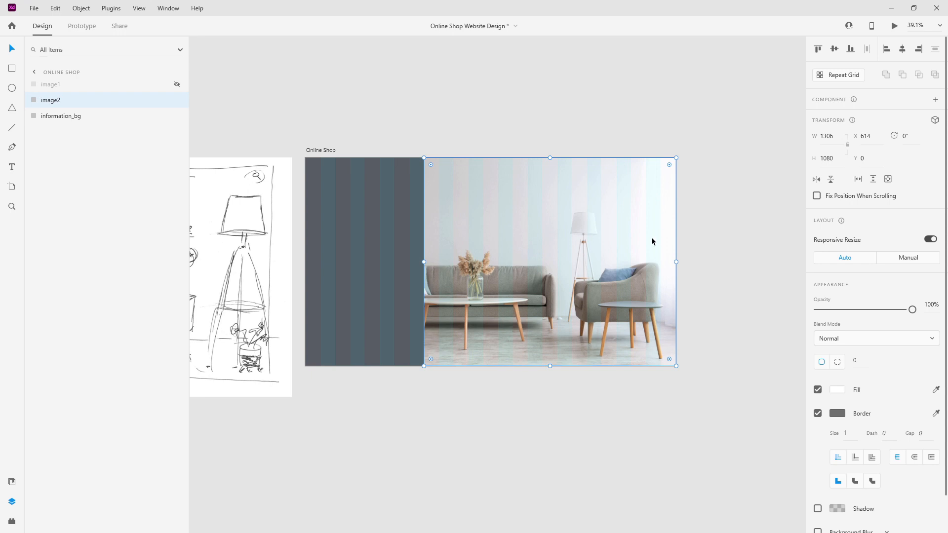
left_click(176, 85)
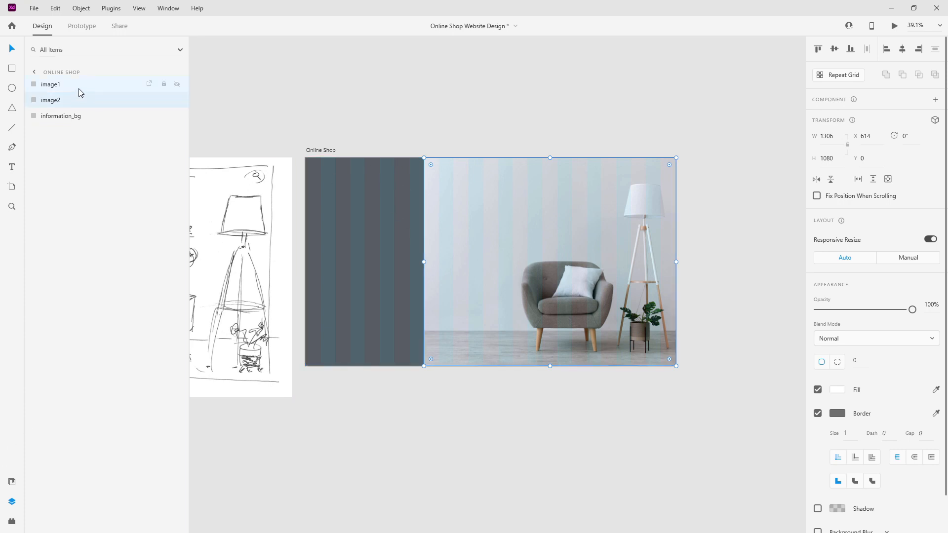
Move the image1 and image2 layers below information_bg and select information_bg
left_click_drag(81, 85, 76, 150)
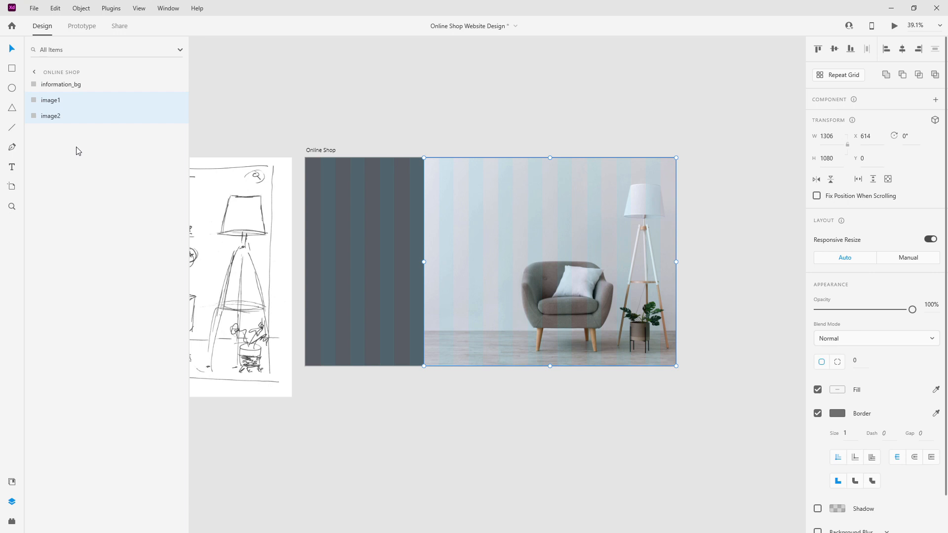
left_click(89, 83)
Add the logo component to the dark panel's top-left area, positioned at X 82, Y 48
left_click(12, 482)
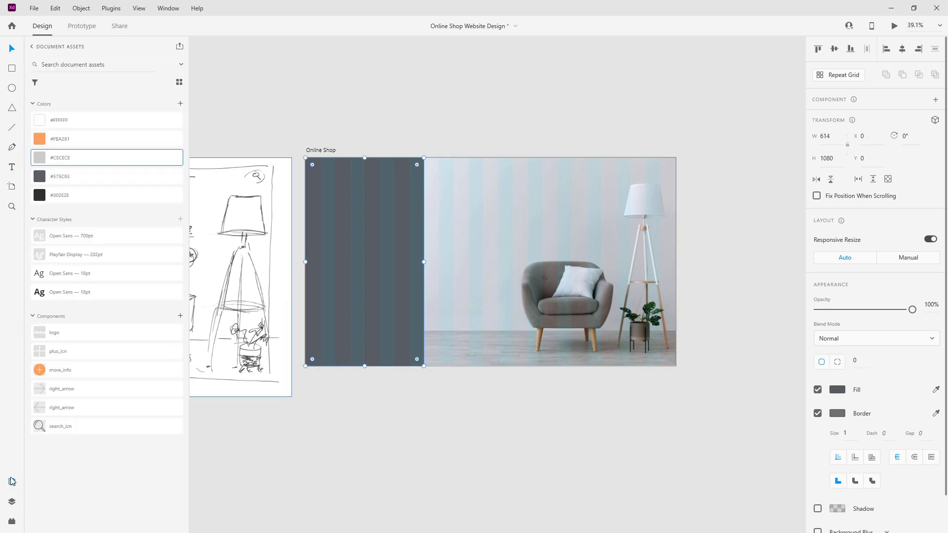
left_click_drag(64, 333, 324, 167)
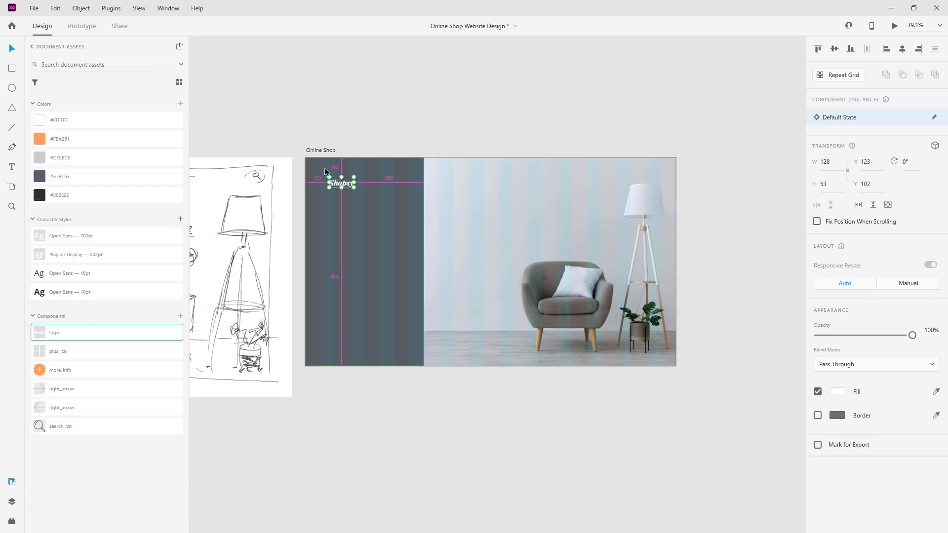
scroll(324, 168, "up", 5)
left_click_drag(392, 219, 369, 190)
scroll(308, 194, "down", 4)
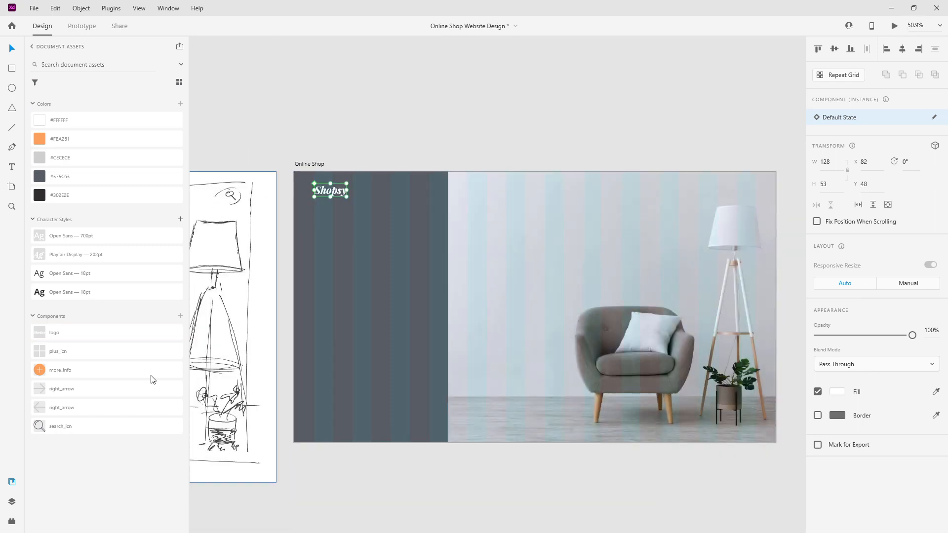
Remove the border from the information_bg, image1 and image2 rectangles together
left_click(517, 305)
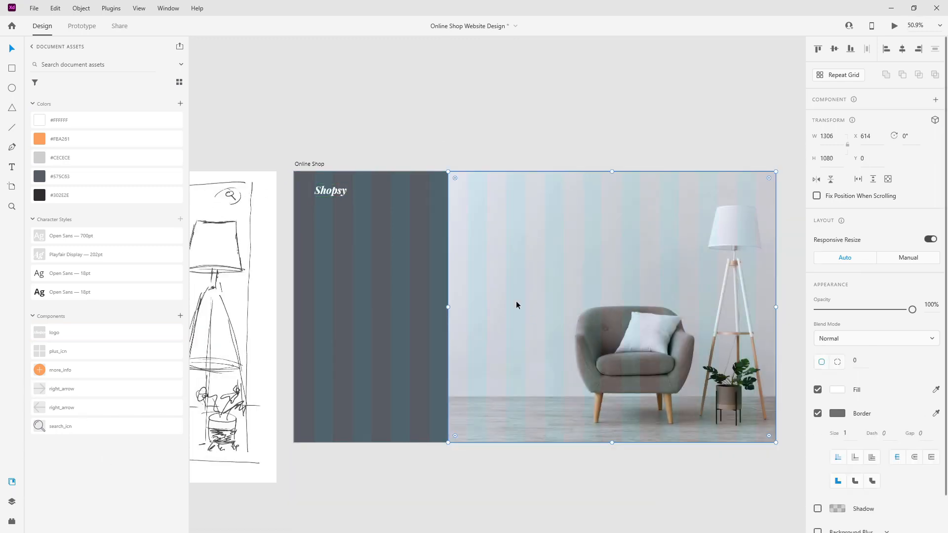
left_click(12, 501)
left_click(79, 100, "shift")
left_click(817, 414)
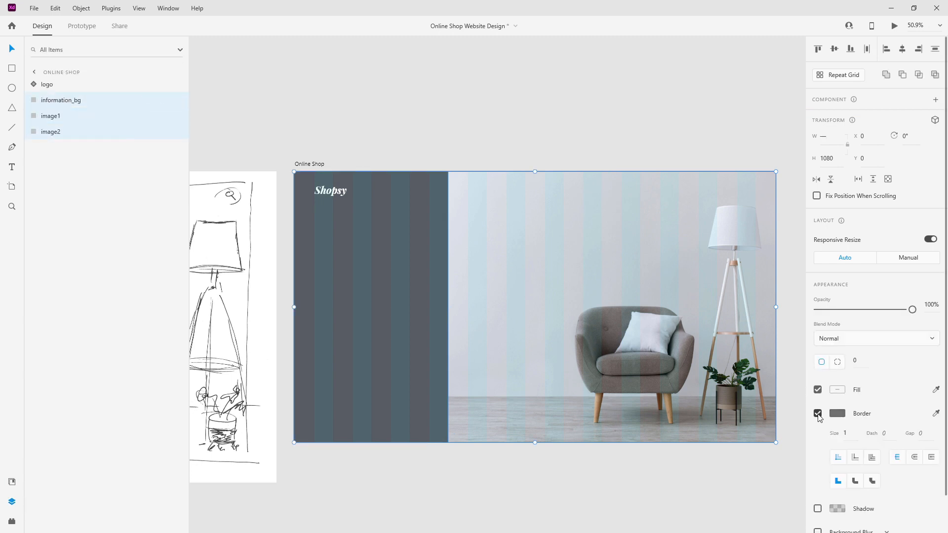
left_click(61, 104)
left_click(67, 119)
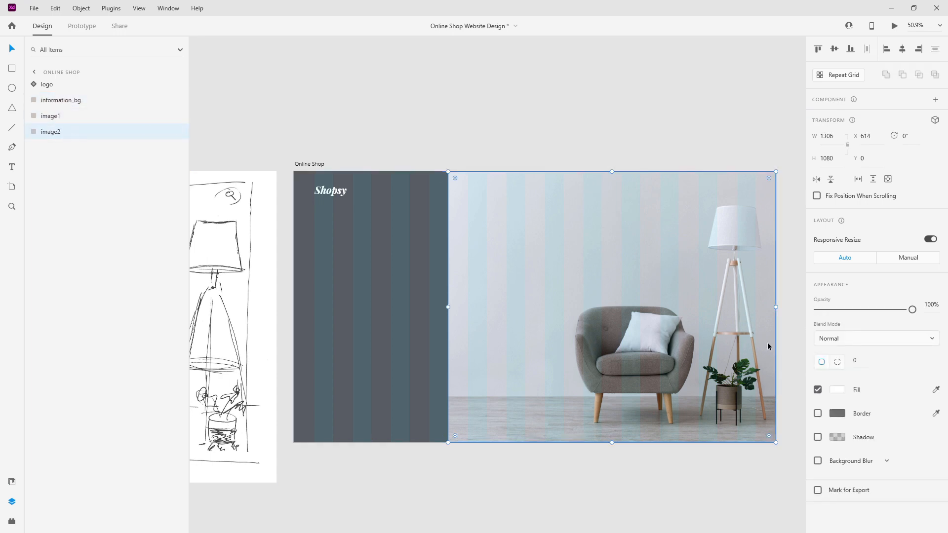
left_click(84, 86)
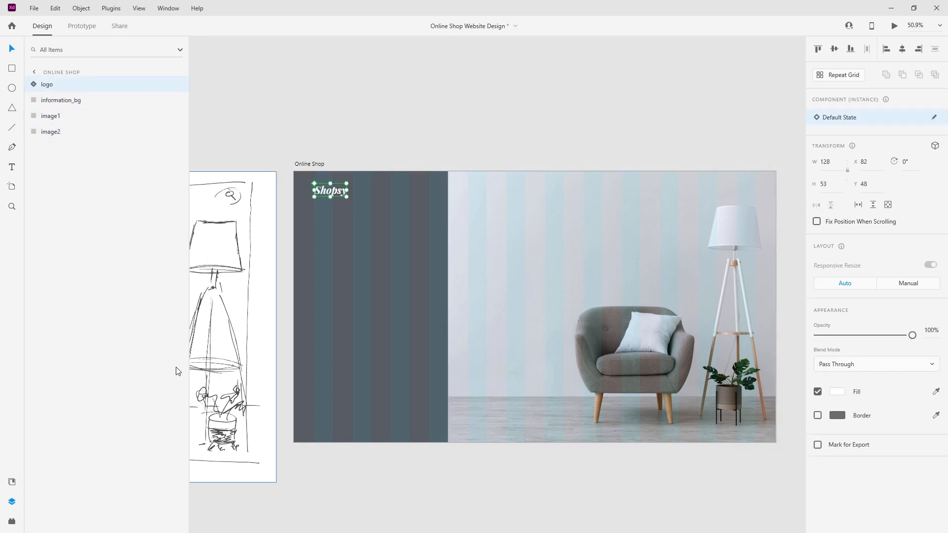
left_click(12, 483)
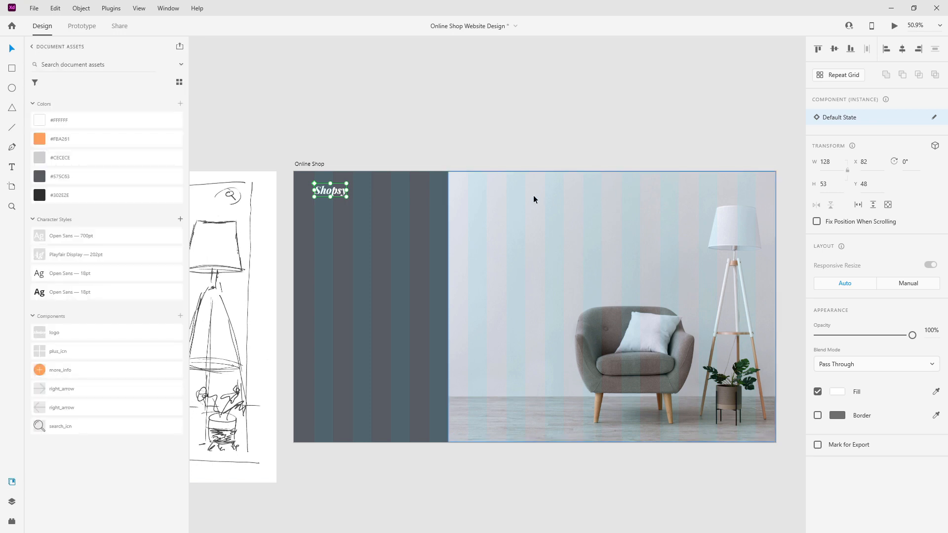
key("alt")
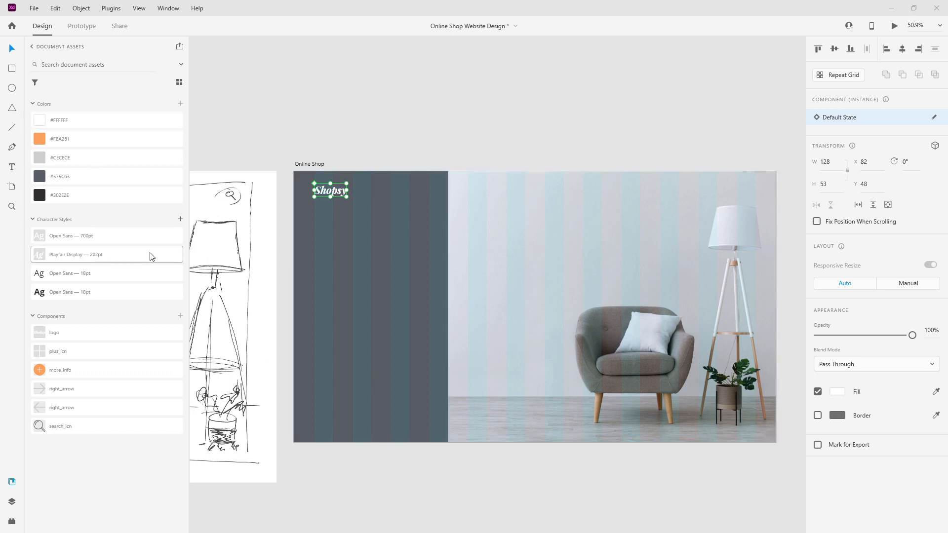
Add a "Products" text line on the upper-left part of the room photo, at X 767, Y 115
key("t")
left_click(487, 202)
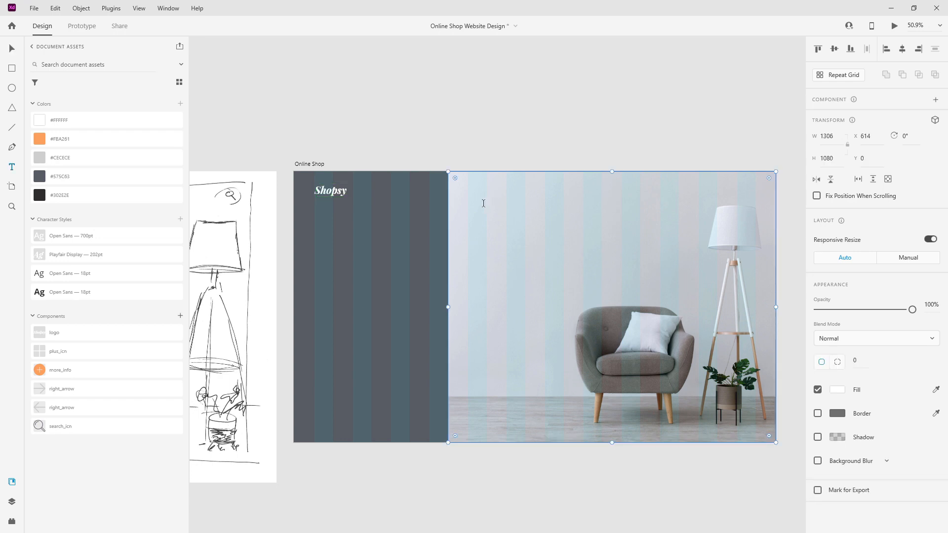
type("Products")
key("Escape")
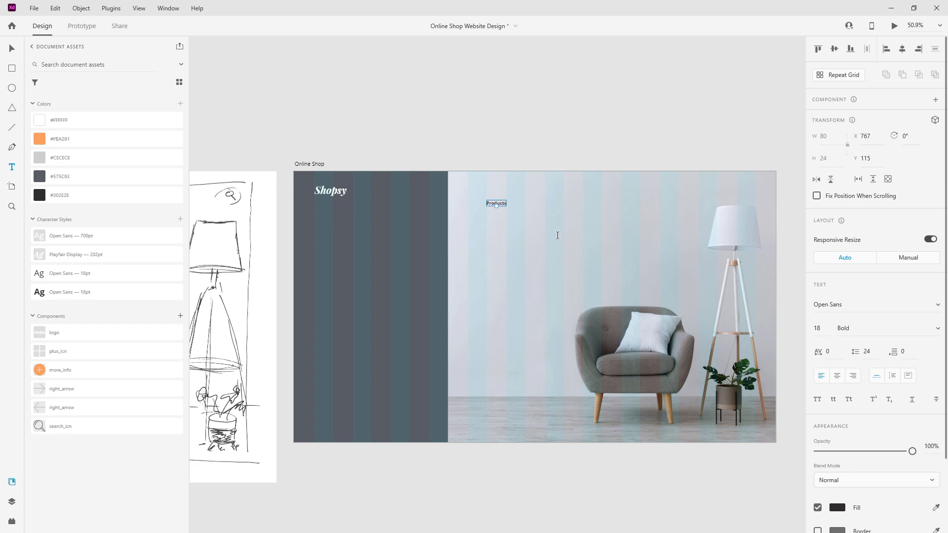
Group the Products text, name the group nav and move it below the logo layer
left_click(12, 501)
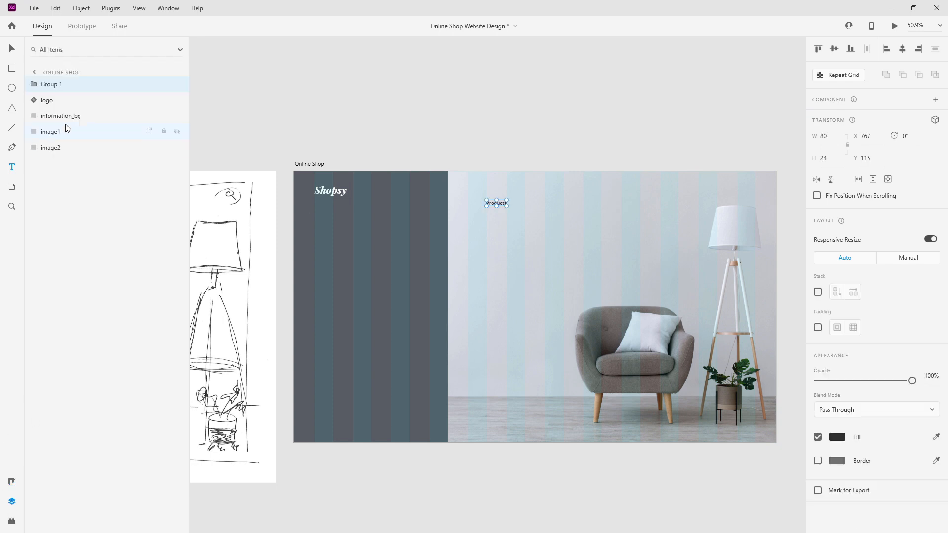
double_click(59, 84)
type("nav")
key("Return")
left_click_drag(58, 103, 51, 81)
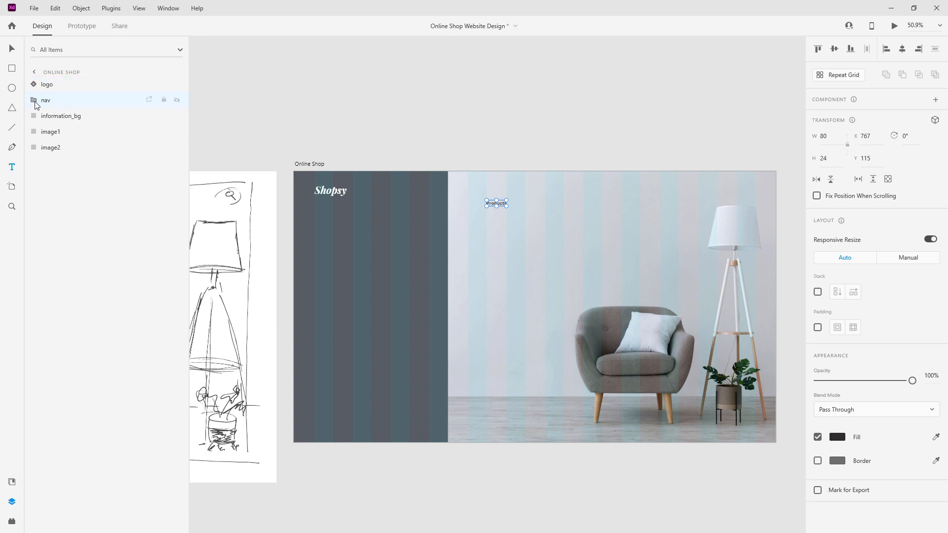
Make the nav group a horizontal stack and duplicate the Products text inside it four times
left_click(817, 292)
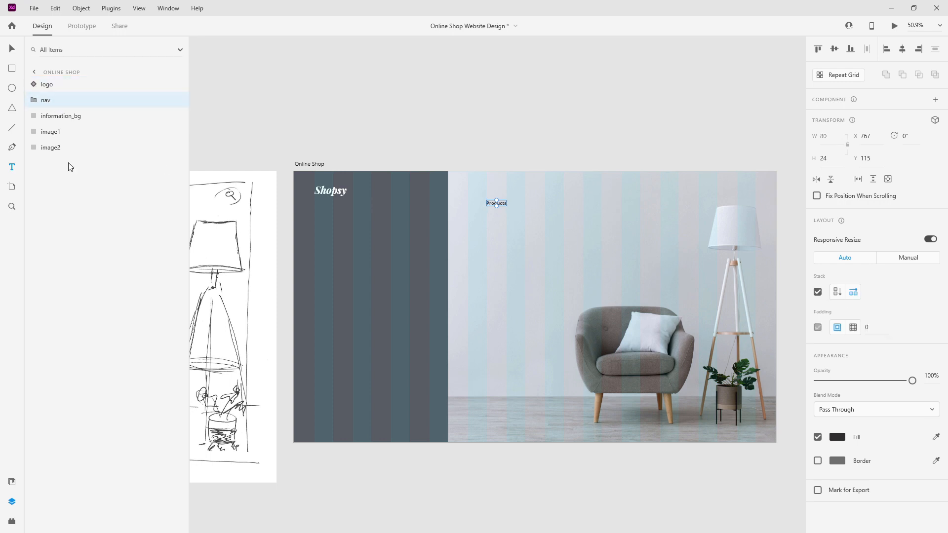
left_click(34, 101)
left_click(66, 116)
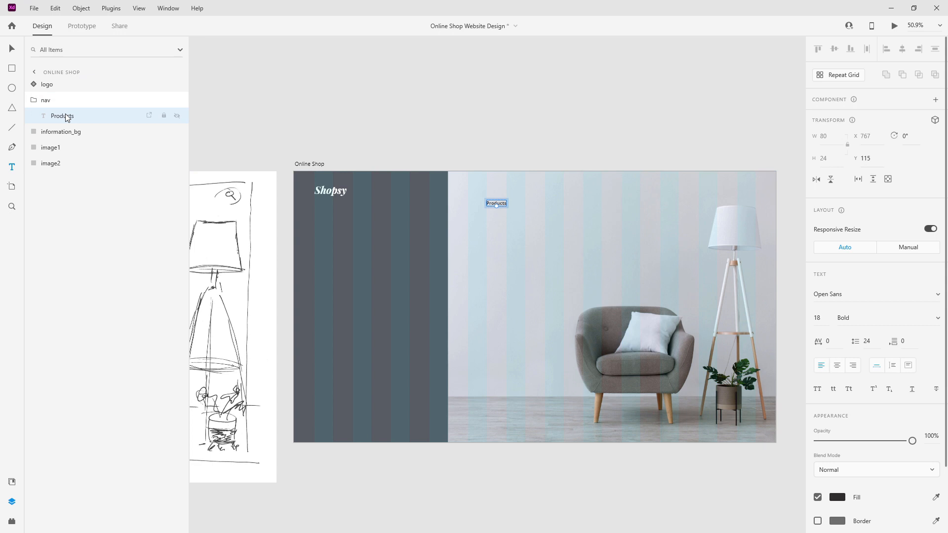
key("ctrl+d")
key("ctrl+d")
key("ctrl+d")
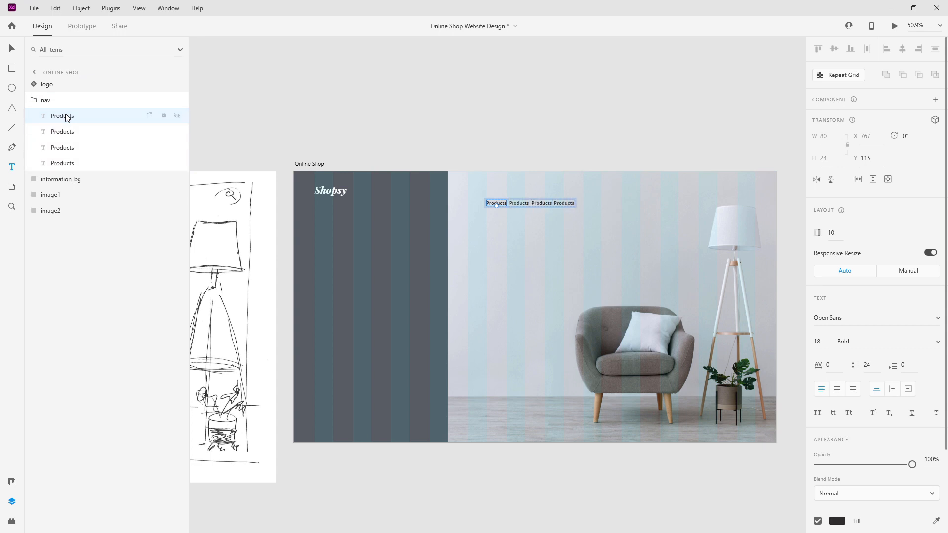
key("ctrl+d")
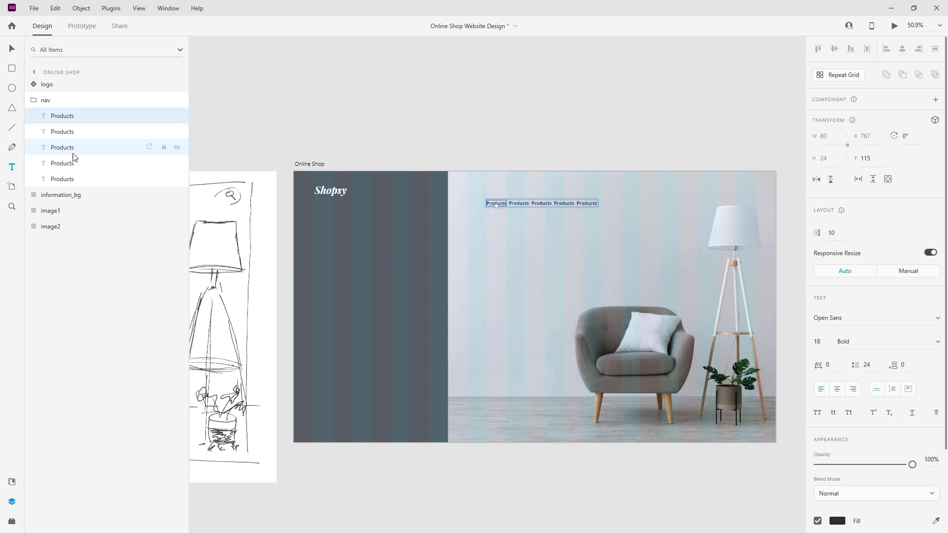
Apply the regular Open Sans 18pt character style to all five Products texts in nav
left_click(74, 179)
left_click(18, 482)
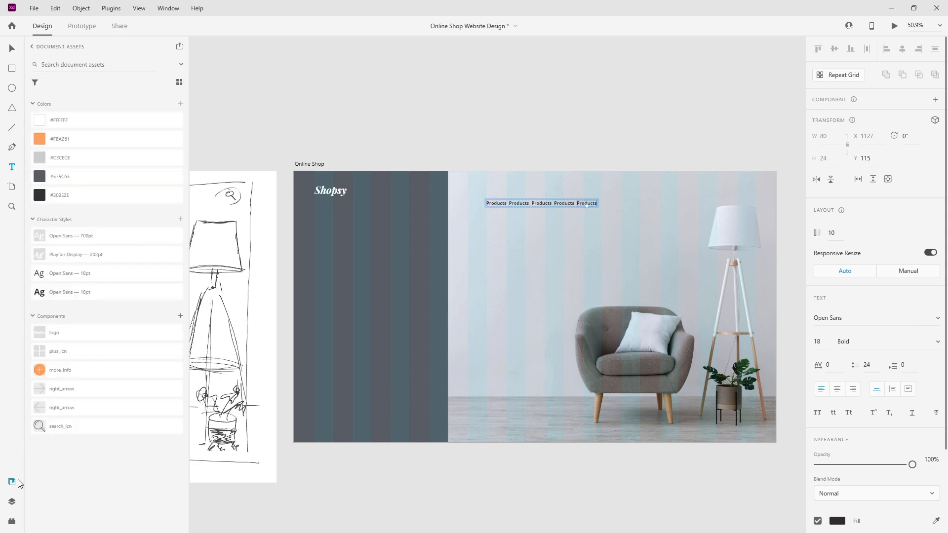
left_click(97, 290)
left_click(12, 501)
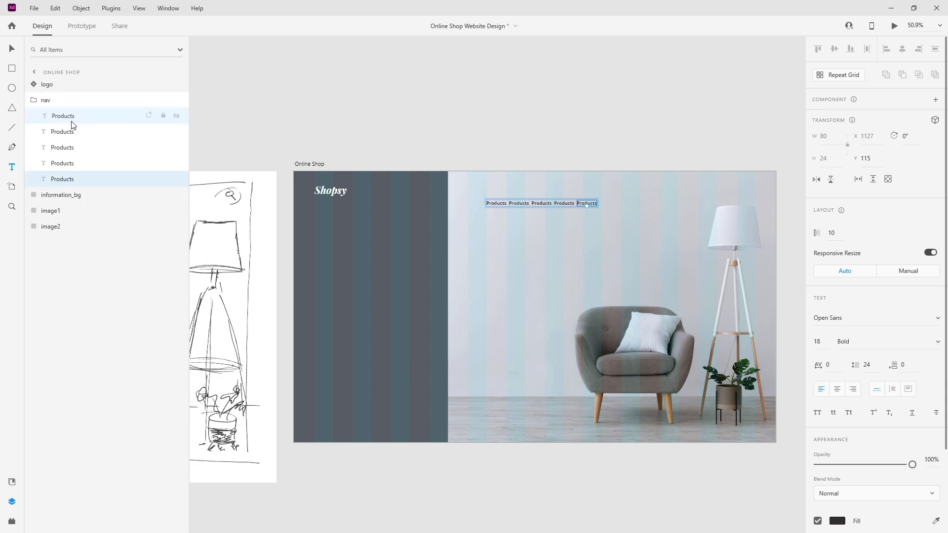
left_click(72, 119, "shift")
left_click(12, 482)
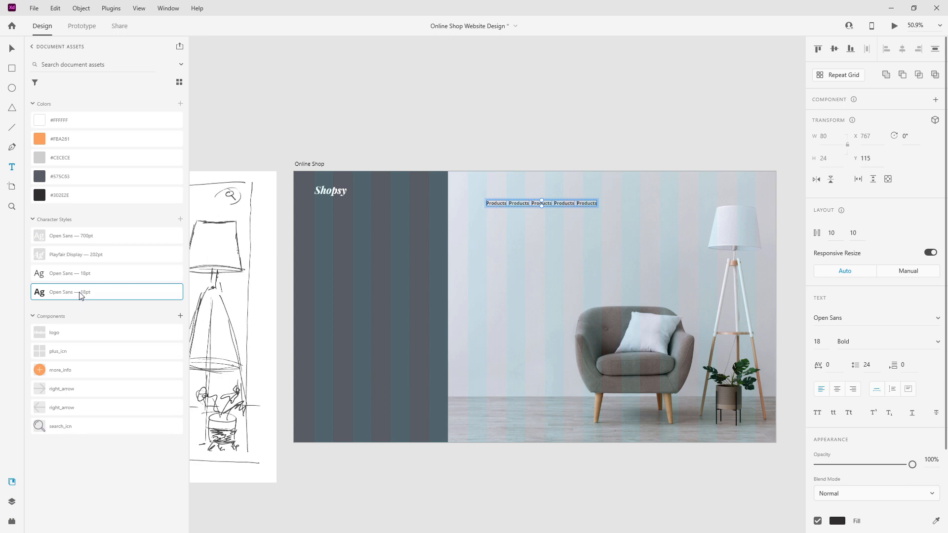
left_click(82, 280)
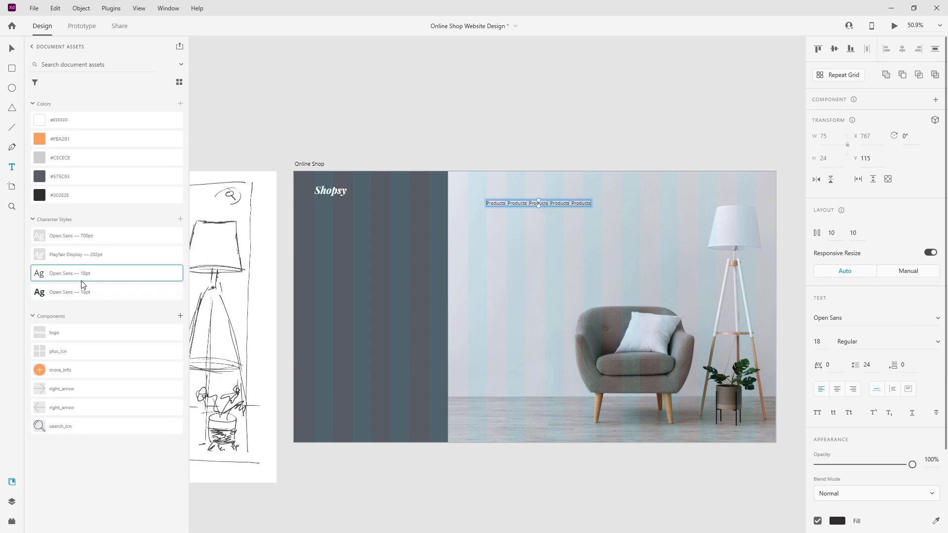
Set the nav stack spacing to 80 and move the group up to X 745, Y 63, level with the logo
left_click(12, 501)
left_click(43, 100)
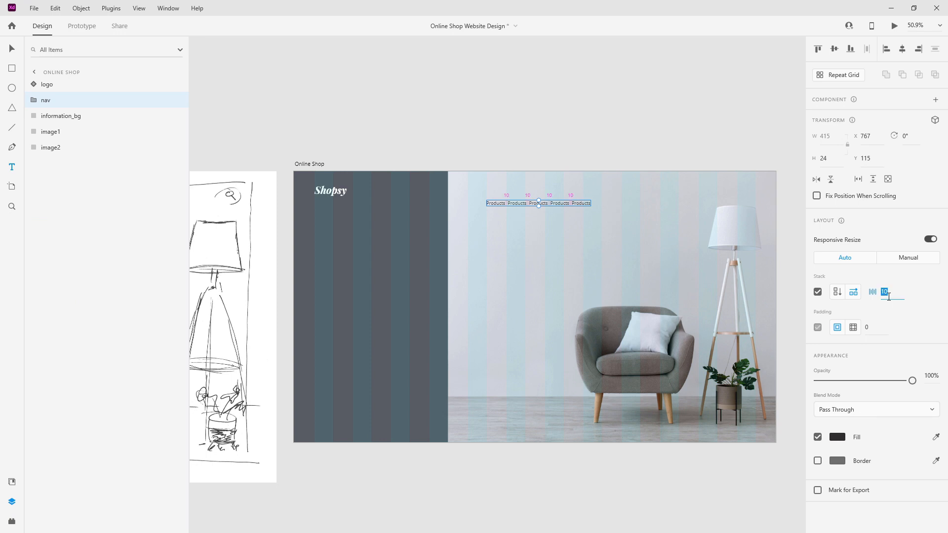
left_click(888, 296)
type("80")
key("Return")
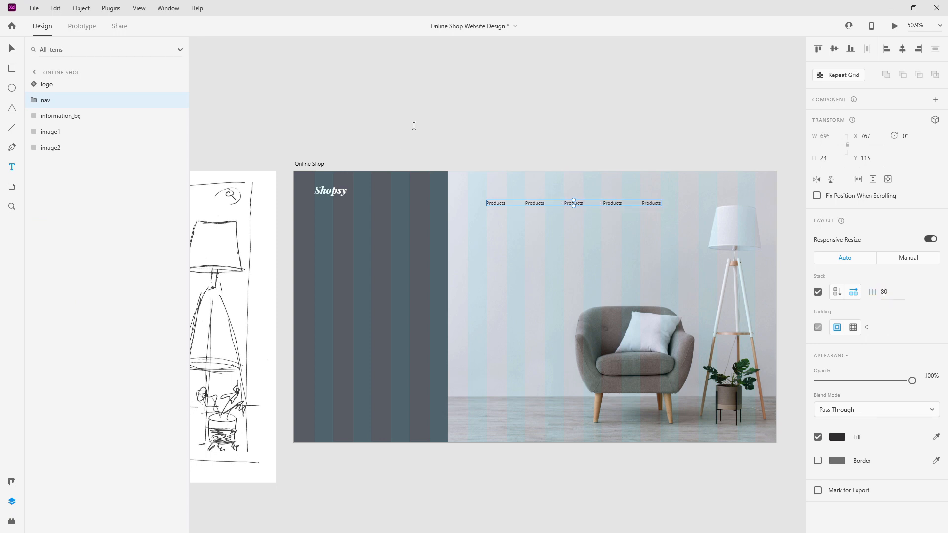
left_click(12, 49)
left_click_drag(538, 199, 533, 190)
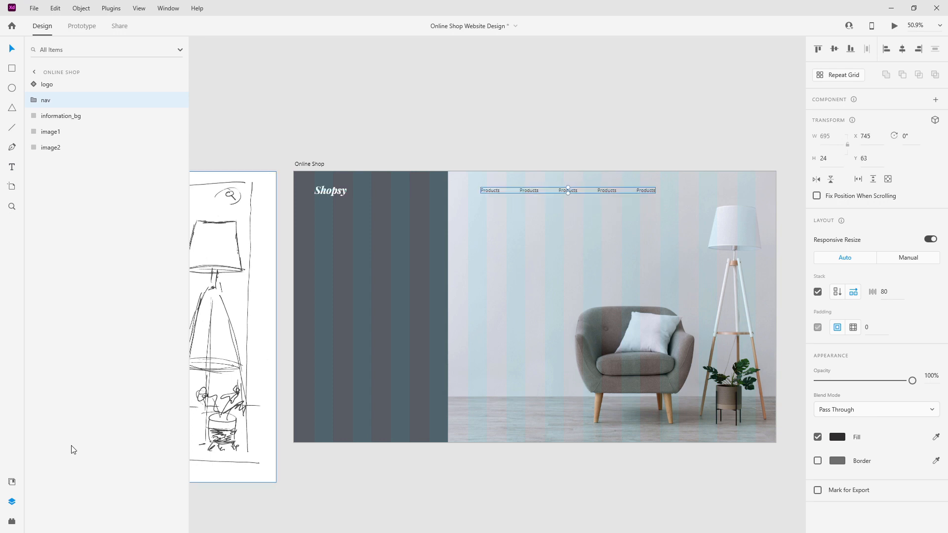
Add the search_icn component in the photo's upper-right corner, at X 1807.93, Y 36
left_click(10, 483)
left_click_drag(111, 419, 713, 192)
key("ctrl+3")
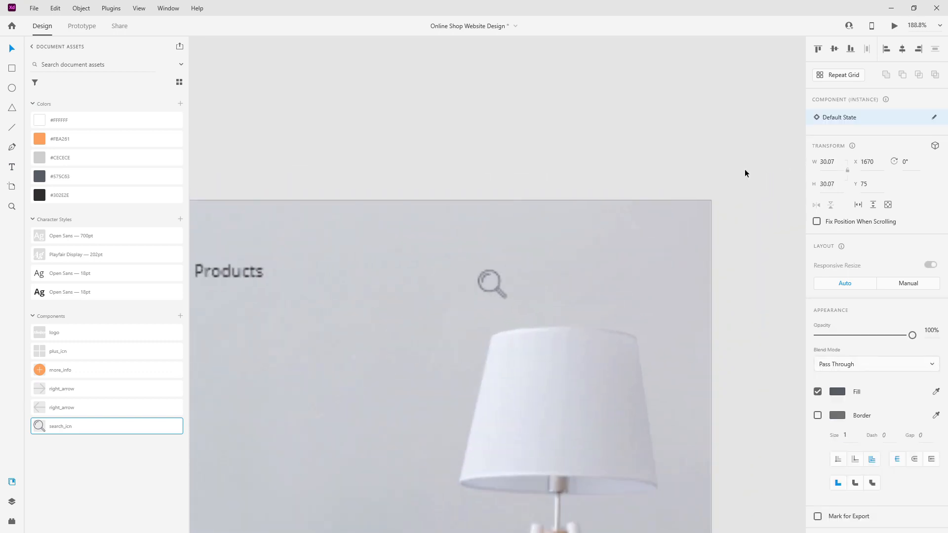
left_click_drag(499, 290, 644, 249)
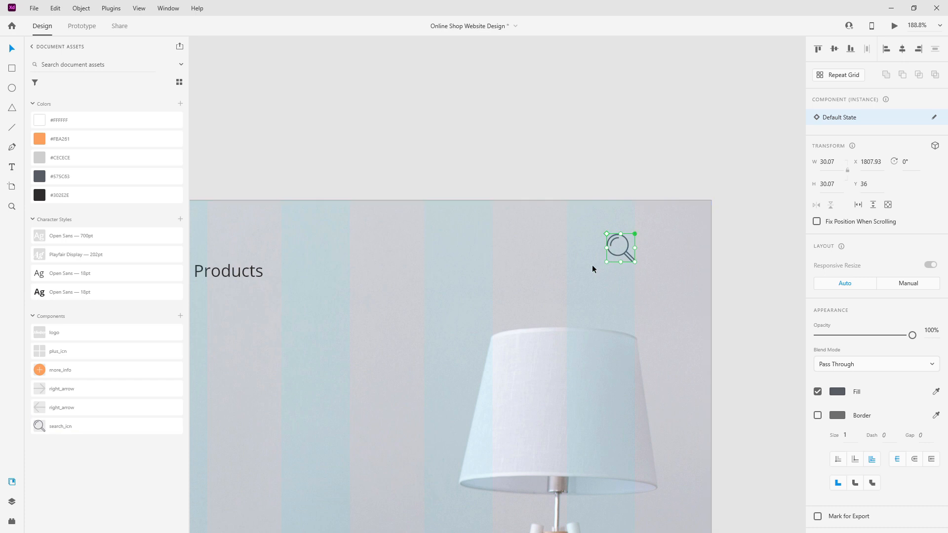
Move the search_icn layer below nav in the layer order
left_click(12, 501)
scroll(634, 291, "down", 5)
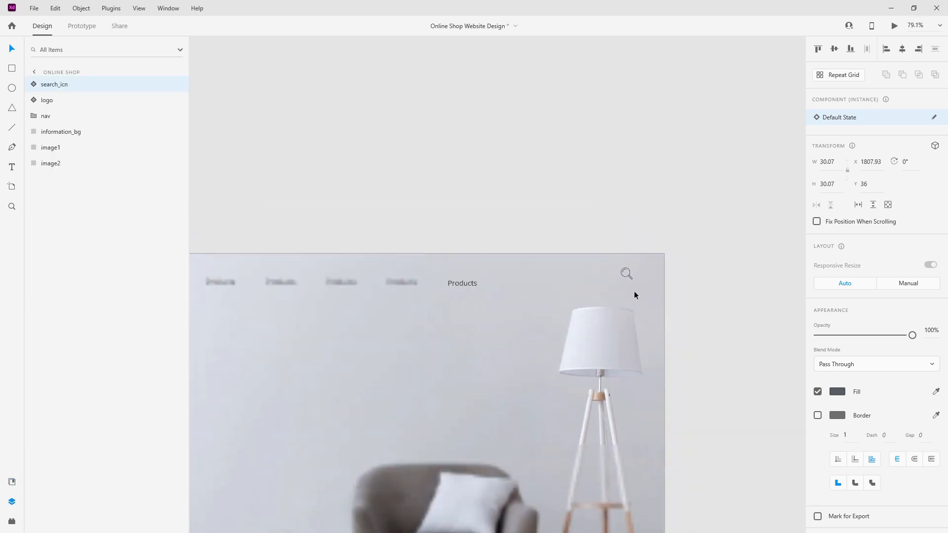
left_click_drag(63, 89, 64, 118)
Align the logo, nav and search_icn together on their vertical middles
left_click(65, 98)
left_click(65, 87, "shift")
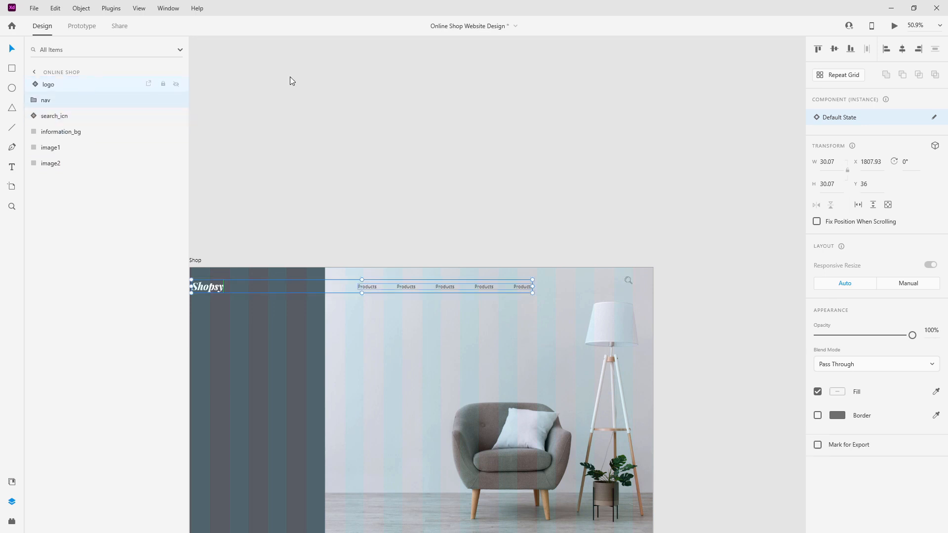
left_click(92, 118, "shift")
left_click(832, 51)
scroll(612, 248, "down", 1)
scroll(617, 252, "down", 1)
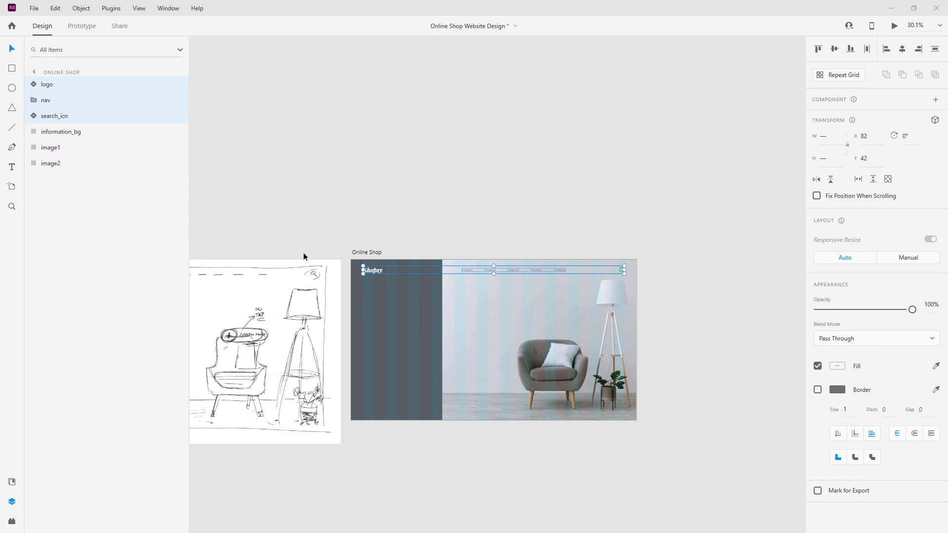
Group the logo, nav and search_icn layers and name the group navigation
left_click(197, 8)
left_click(306, 4)
key("ctrl+g")
double_click(55, 85)
type("navigation")
key("Return")
Align the navigation group to the artboard's upper edge and nudge it down to Y 40
left_click(814, 51)
scroll(641, 129, "down", 2)
key("shift+Down")
key("shift+Down")
scroll(529, 236, "up", 3)
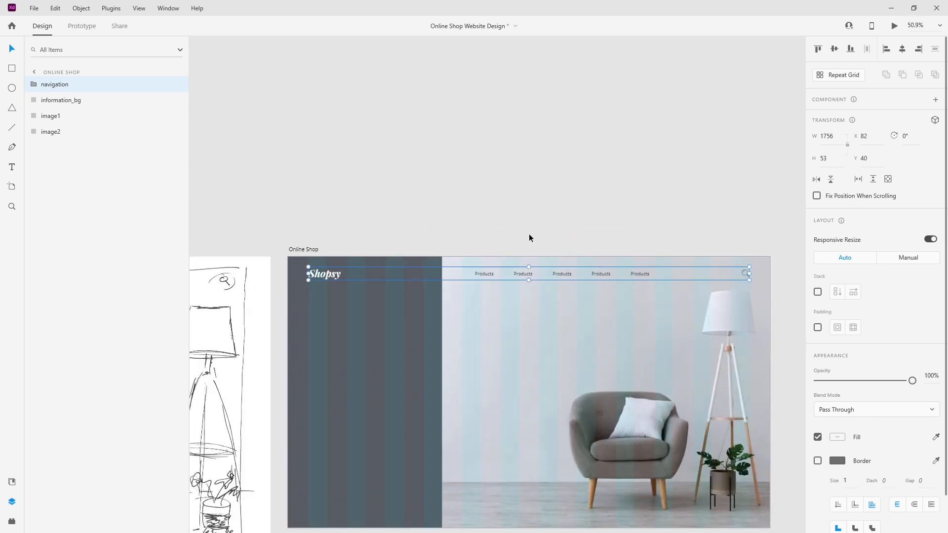
Preview the Online Shop artboard to check the page header, then close the preview
left_click(393, 227)
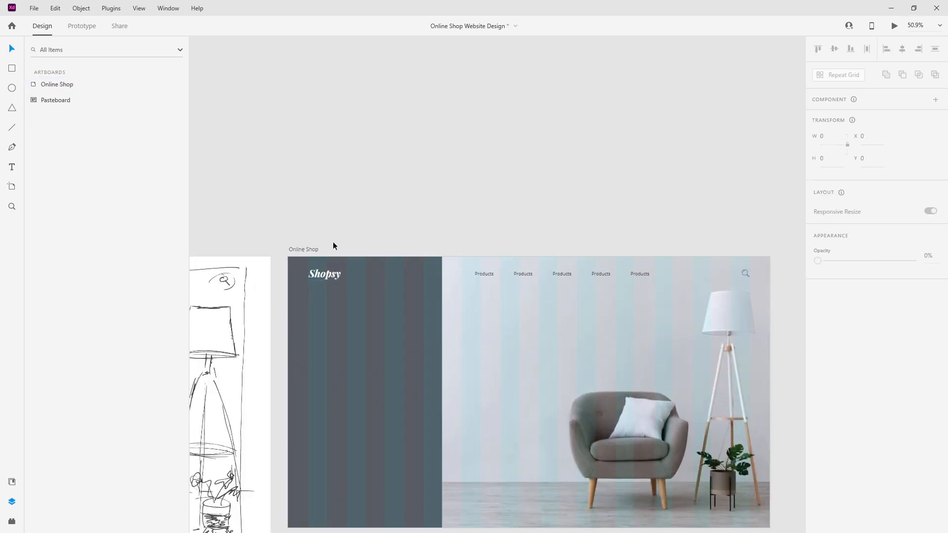
left_click(318, 249)
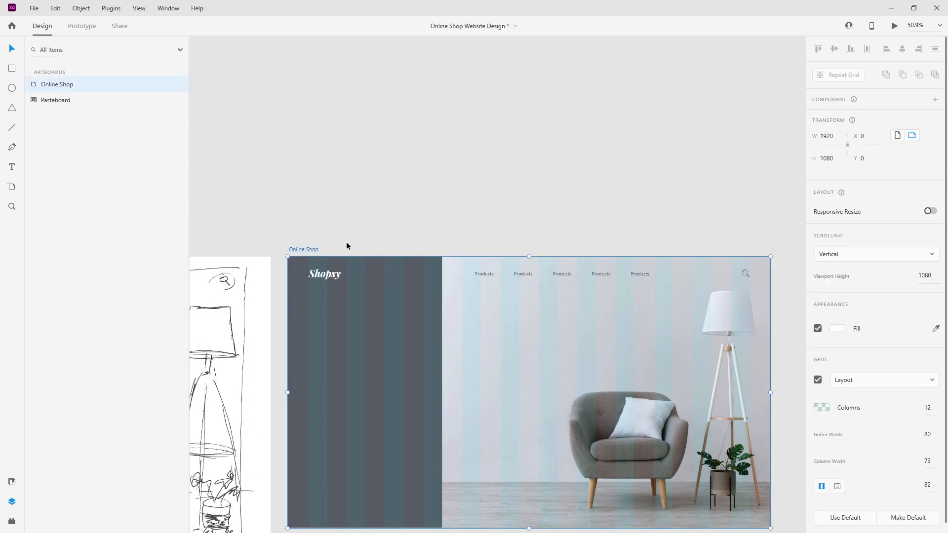
left_click(894, 26)
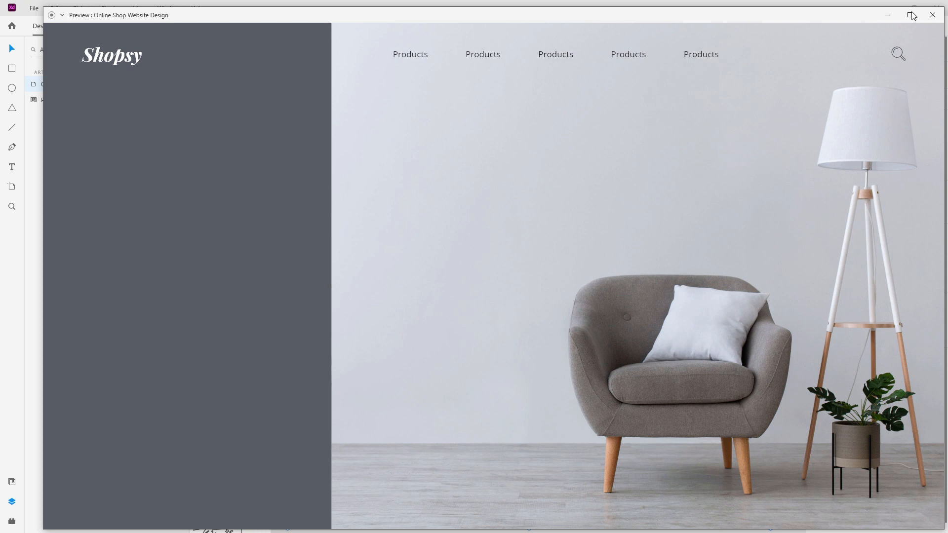
left_click(932, 15)
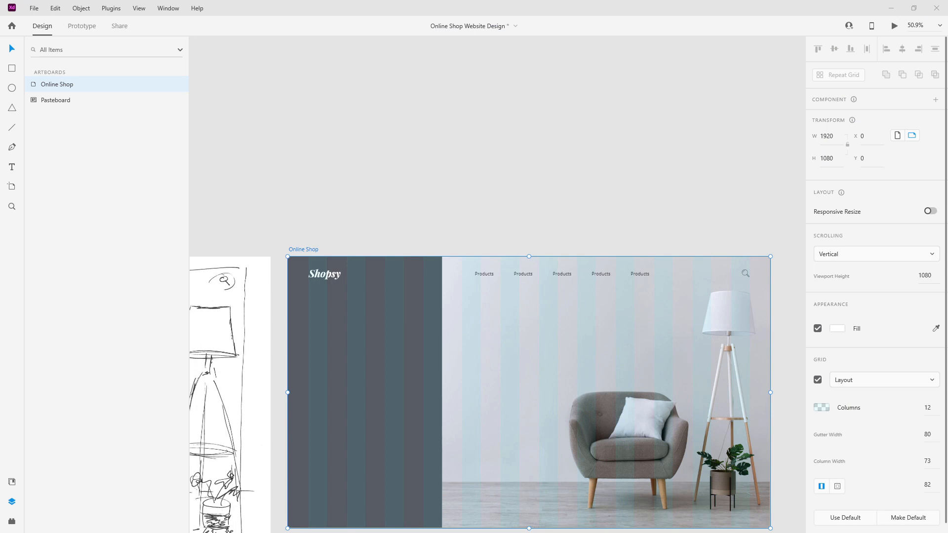
Add the text "01" on the dark panel at X 115 and apply the Open Sans 700pt character style to it
scroll(429, 346, "down", 5)
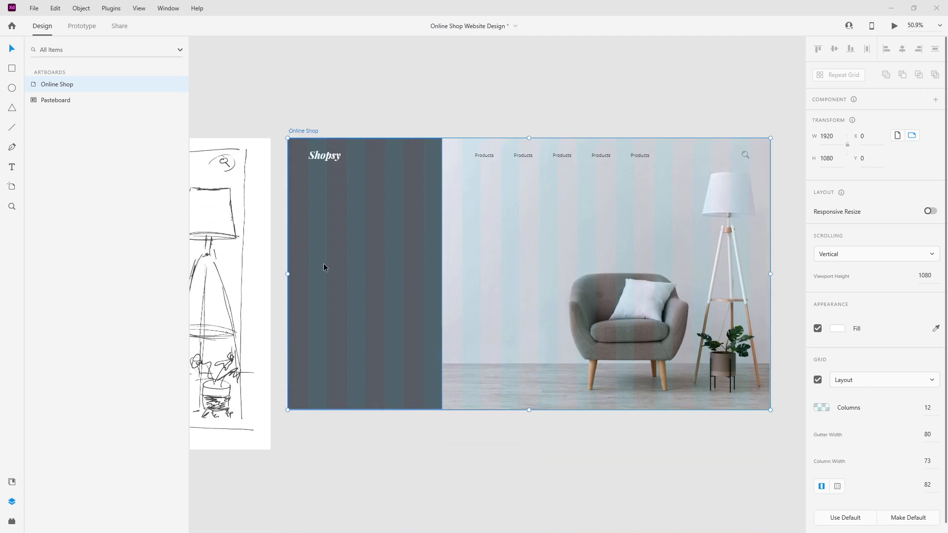
scroll(351, 253, "up", 2)
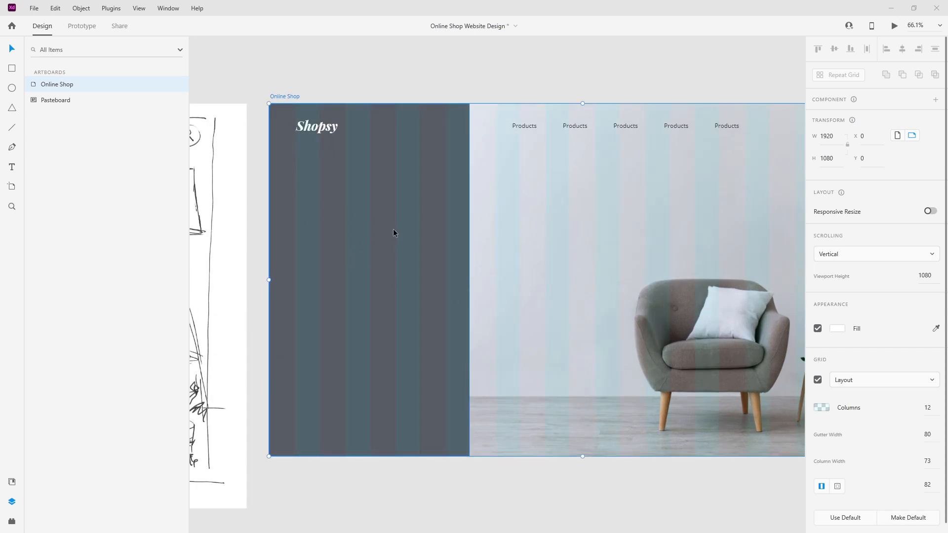
left_click(315, 286)
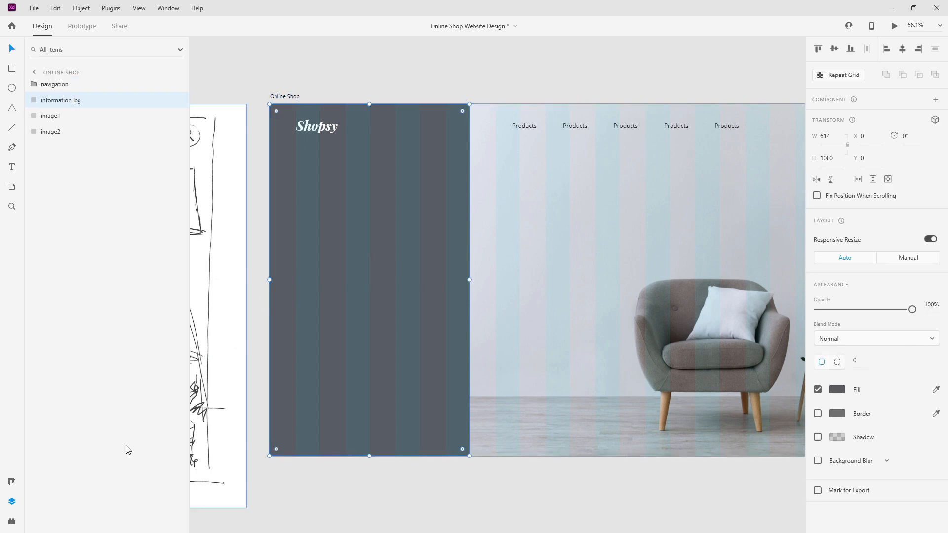
left_click(306, 283)
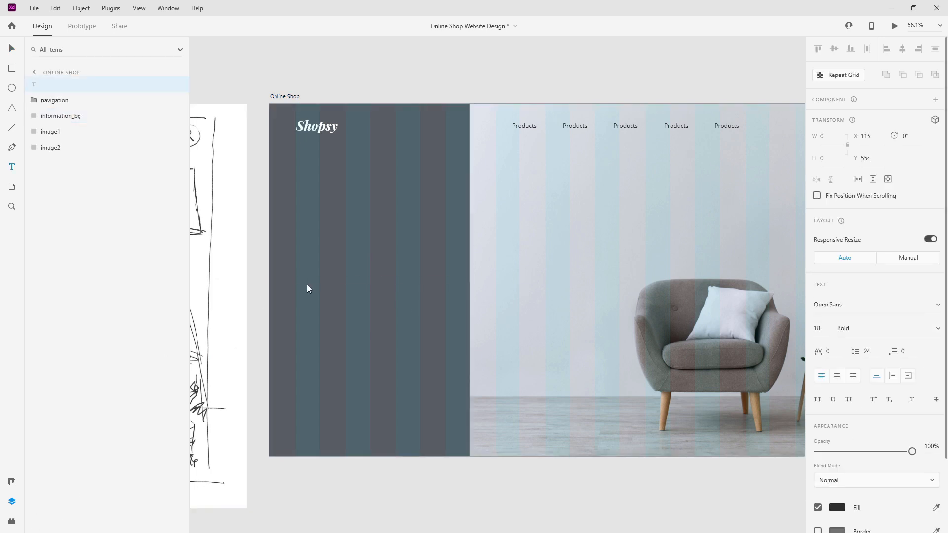
type("01")
key("Escape")
left_click(12, 481)
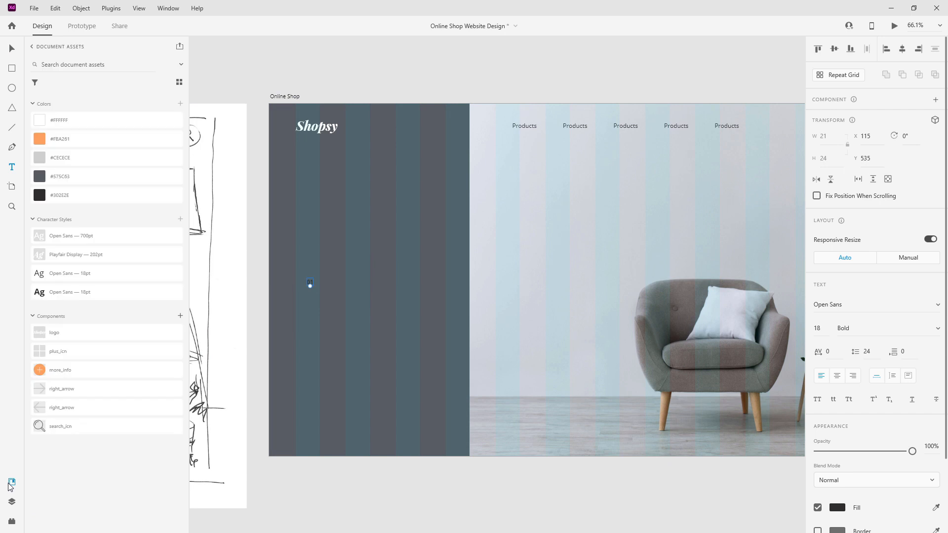
left_click(101, 235)
key("v")
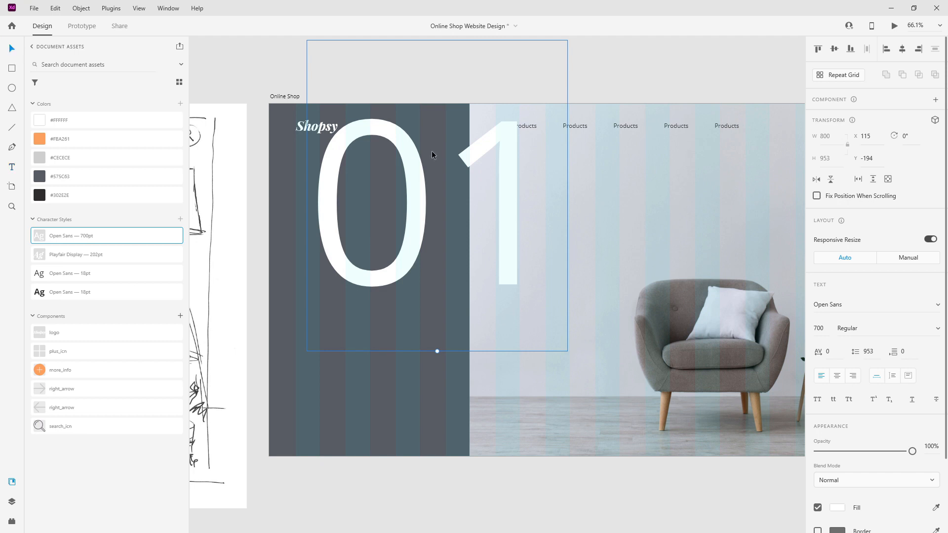
Move the numeral onto the dark panel, change its text to "02" and place it at X -207, Y 40
left_click_drag(423, 165, 328, 254)
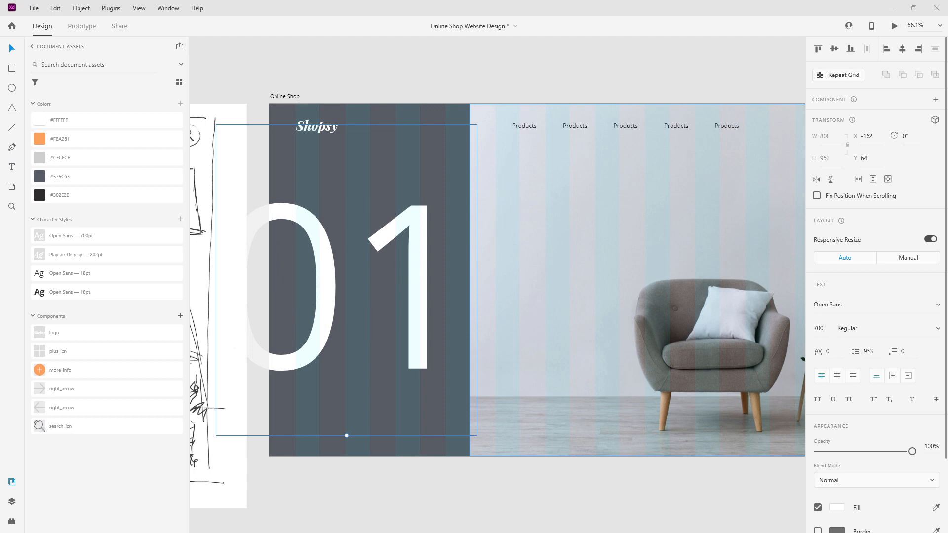
double_click(415, 226)
key("Right")
key("shift+Left")
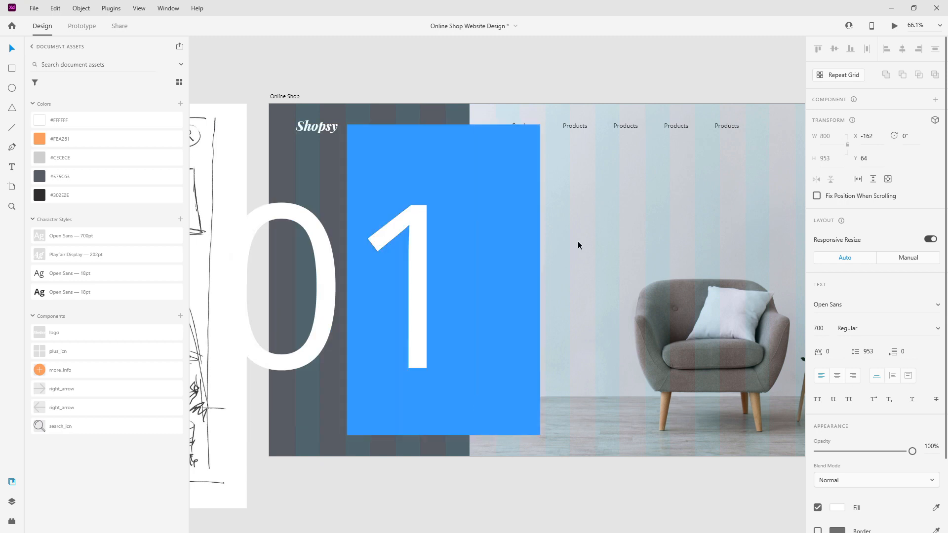
type("2")
key("Escape")
left_click_drag(439, 222, 425, 217)
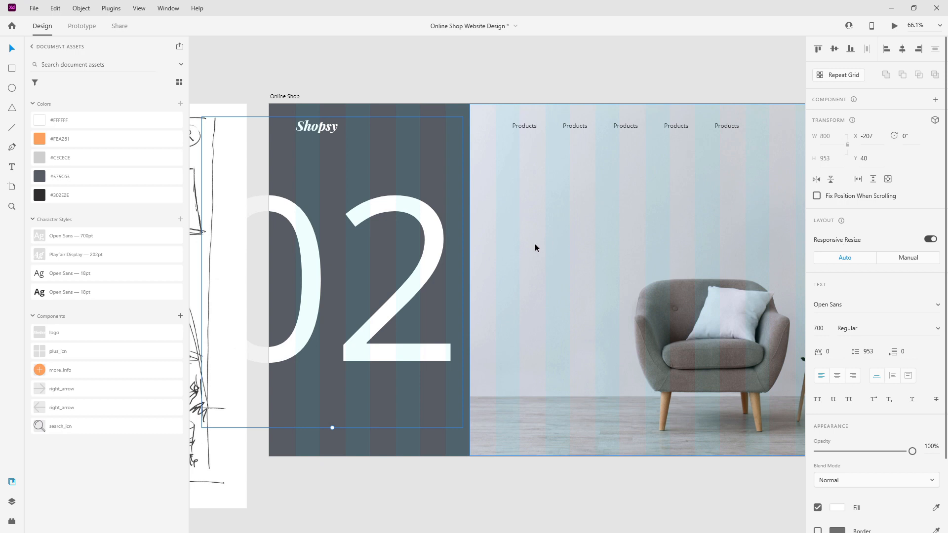
Duplicate the "02" numeral in place and change the copy's text to "01"
double_click(371, 259)
left_click_drag(360, 237, 496, 237)
key("Escape")
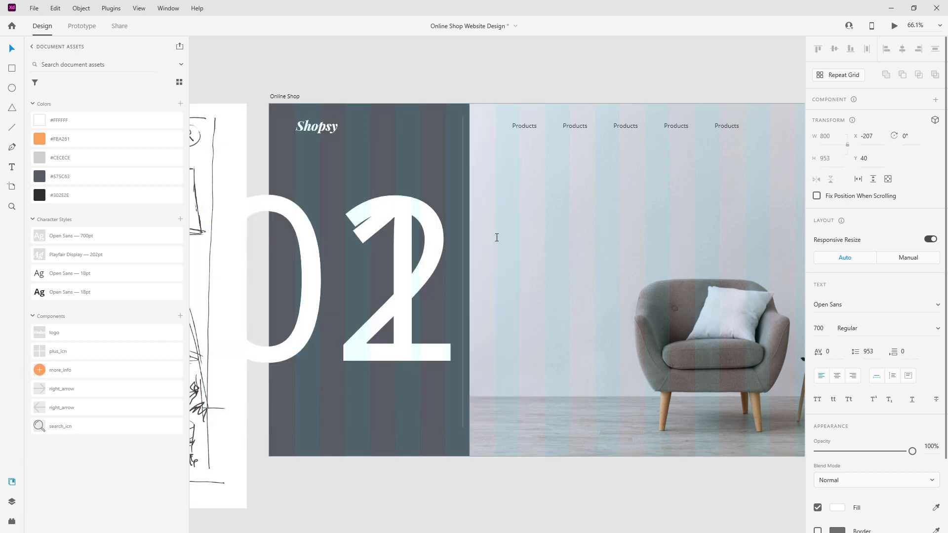
left_click(11, 502)
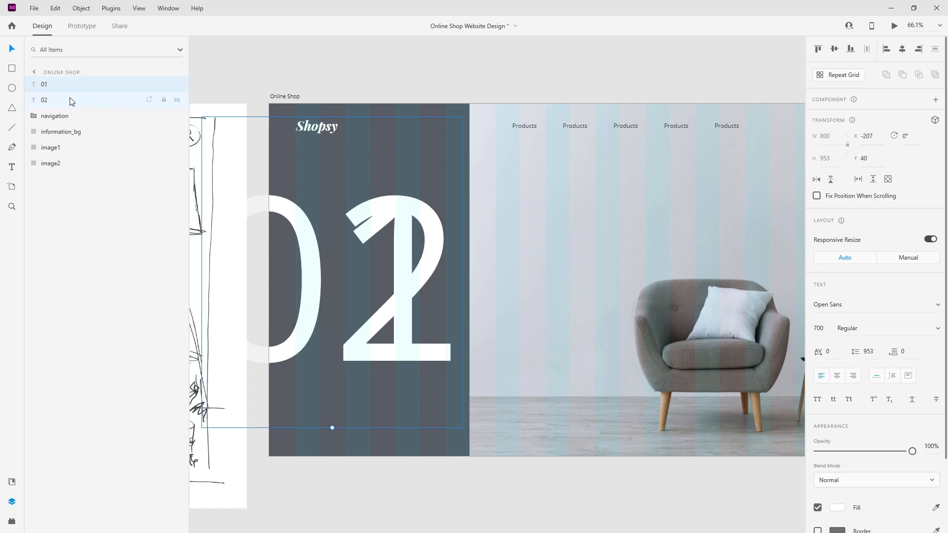
Draw a rectangle about 608 × 672 over the numerals on the dark panel and lower its opacity to 26%
left_click(11, 69)
left_click_drag(266, 168, 465, 387)
left_click_drag(912, 309, 842, 309)
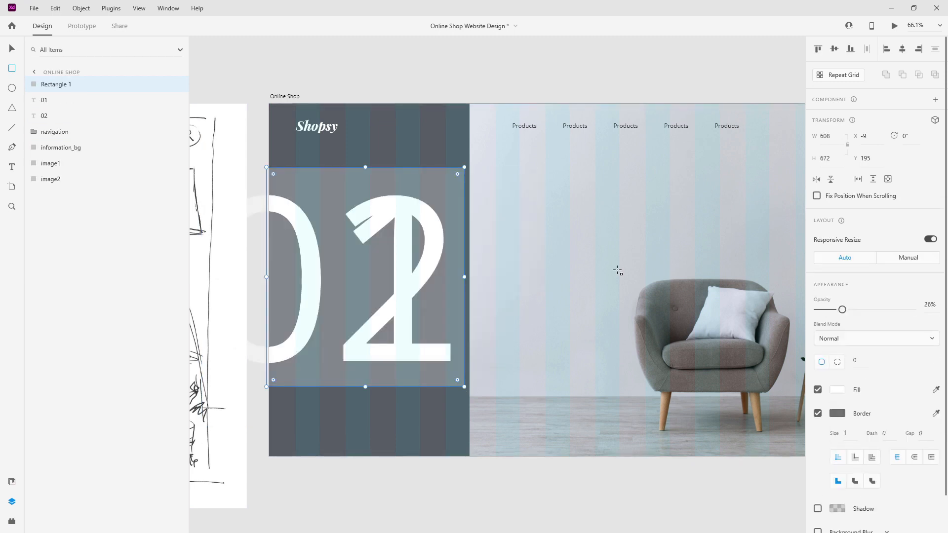
Resize the rectangle over the numerals to 593 × 620 at X 0, Y 230
left_click_drag(365, 167, 365, 179)
left_click_drag(364, 387, 364, 381)
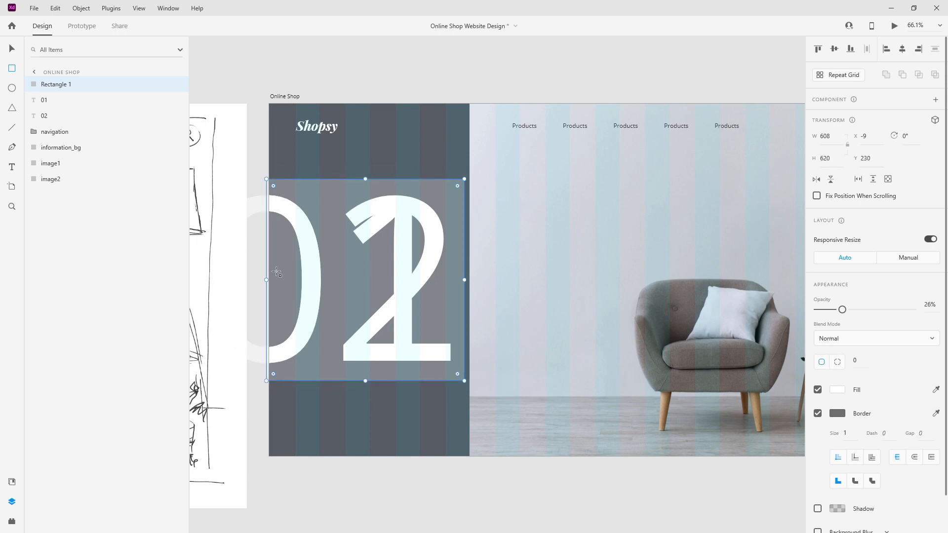
left_click_drag(266, 280, 269, 280)
left_click_drag(463, 279, 461, 279)
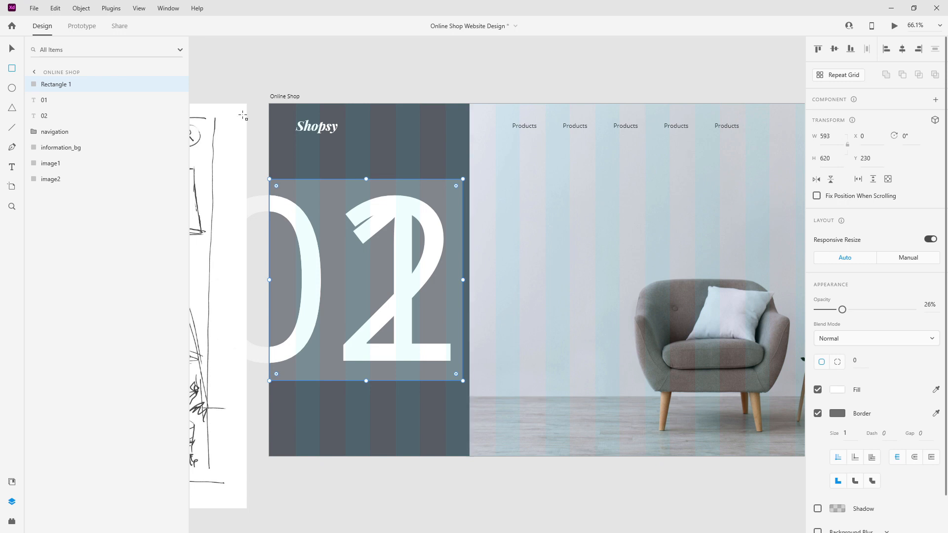
Rename the rectangle layer over the numerals as text_mask
double_click(55, 84)
type("text_mask")
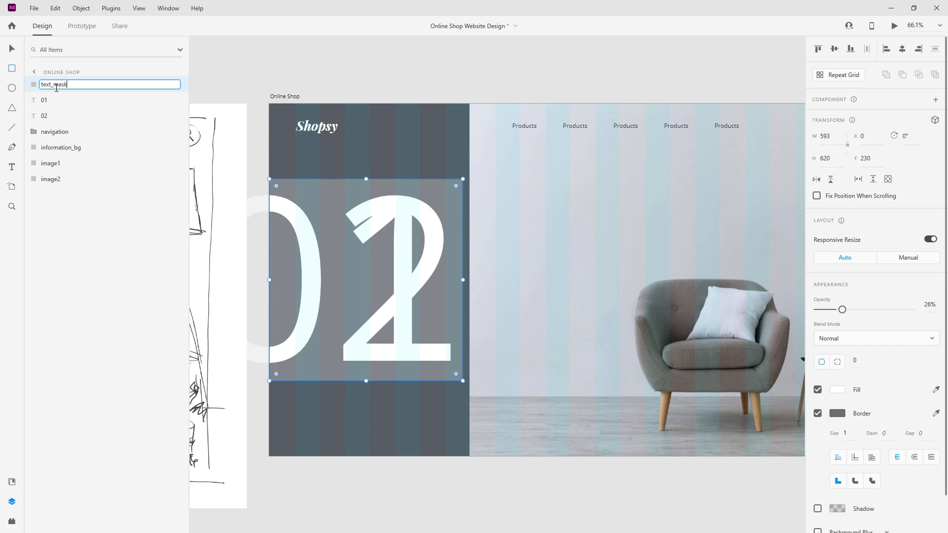
key("ctrl+a")
key("Return")
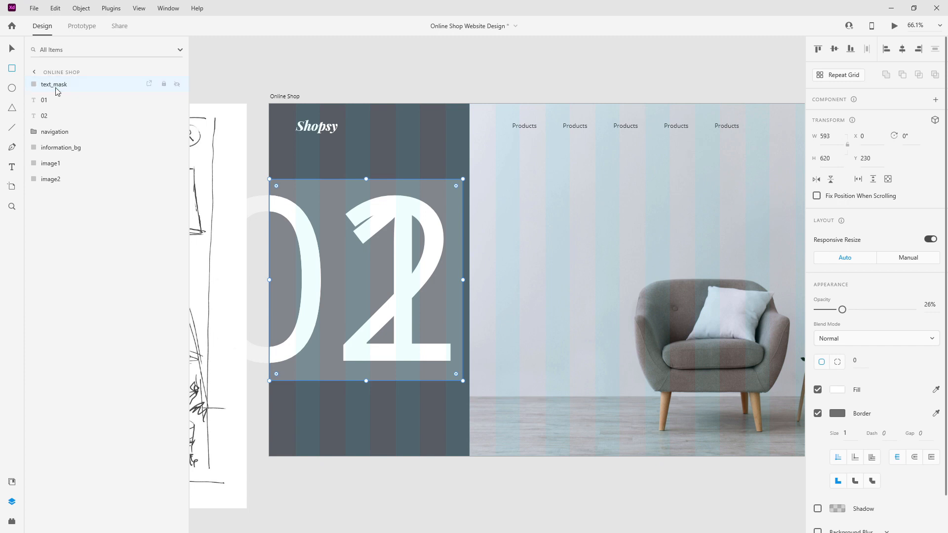
Mask the 01 and 02 texts with the text_mask rectangle and name the resulting mask group text_mask
left_click(54, 116, "shift")
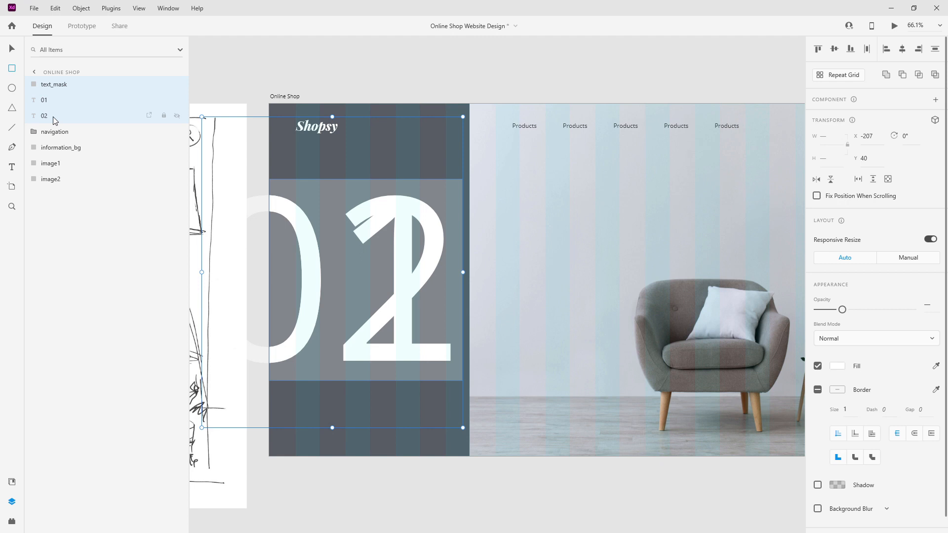
key("ctrl+shift+m")
double_click(56, 85)
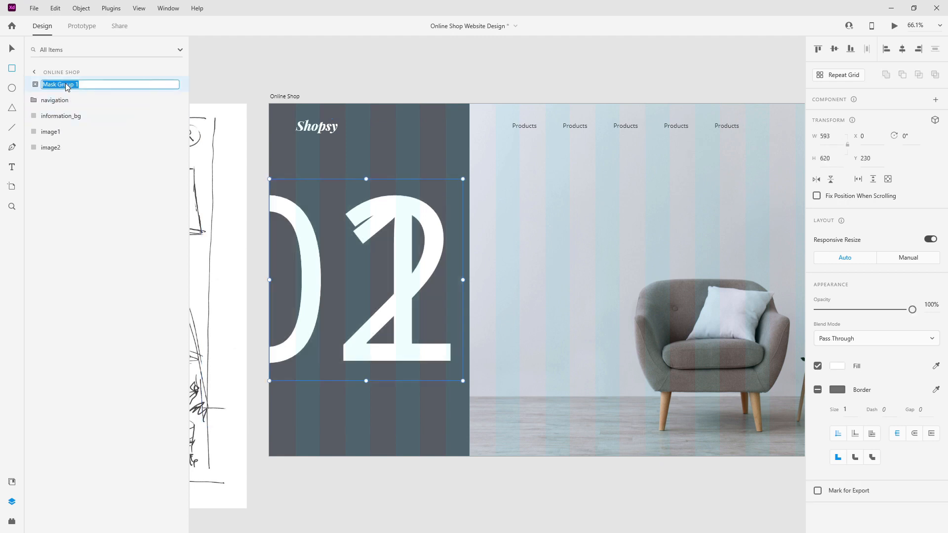
type("text_mask")
key("Return")
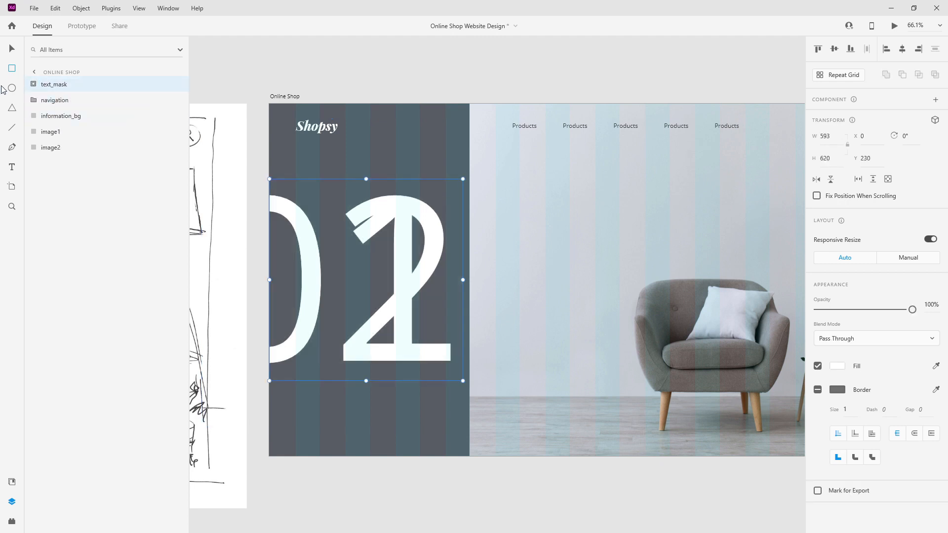
Shift the 02 text inside the mask group horizontally out of the masked area to X -897, then deselect it
left_click(28, 84)
left_click(60, 119)
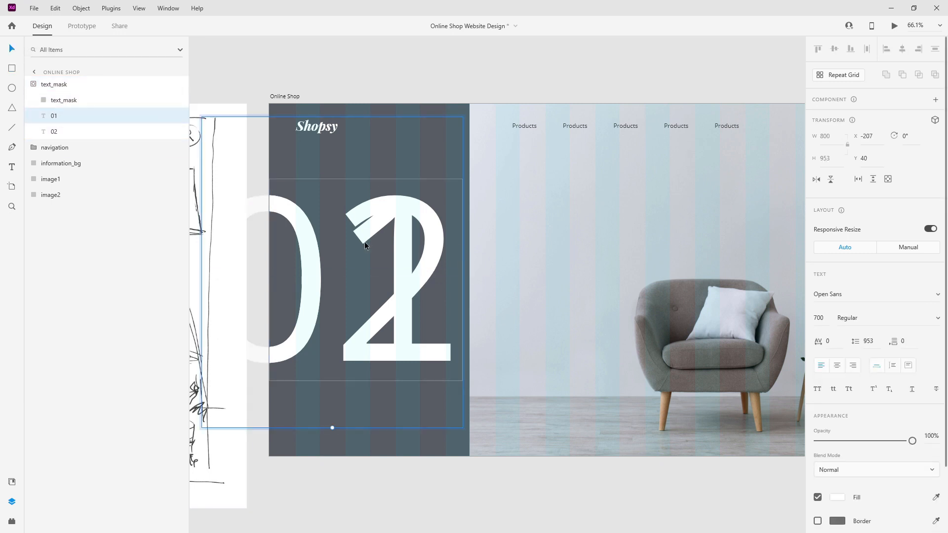
left_click(71, 136)
scroll(679, 265, "down", 1)
scroll(679, 262, "down", 6)
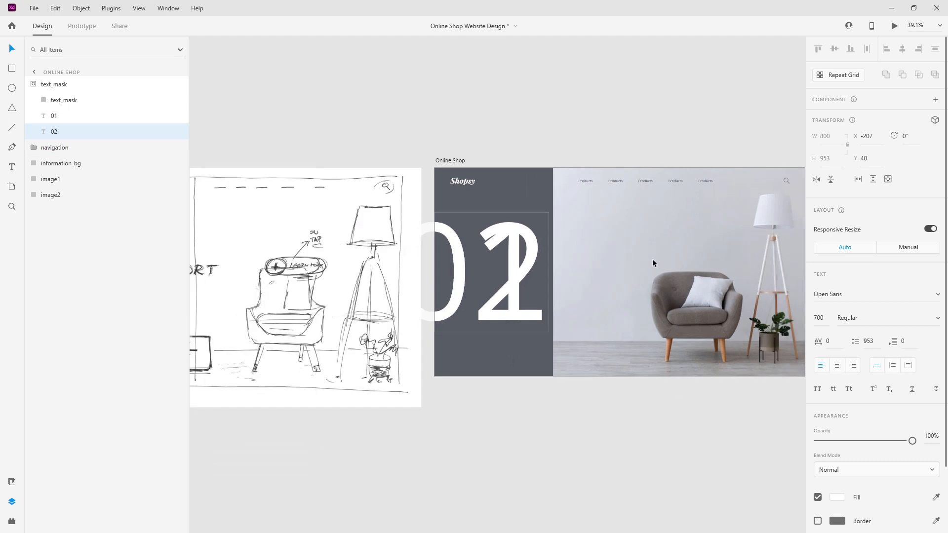
key("shift+Left")
key("shift+Left")
key("shift+Left")
key("shift+Left")
key("shift+Left")
key("shift+Left")
key("shift+Left")
key("shift+Left")
key("shift+Left")
key("shift+Left")
key("shift+Left")
key("shift+Left")
key("shift+Left")
key("shift+Left")
key("shift+Left")
key("shift+Left")
key("shift+Left")
key("shift+Left")
key("shift+Left")
key("shift+Left")
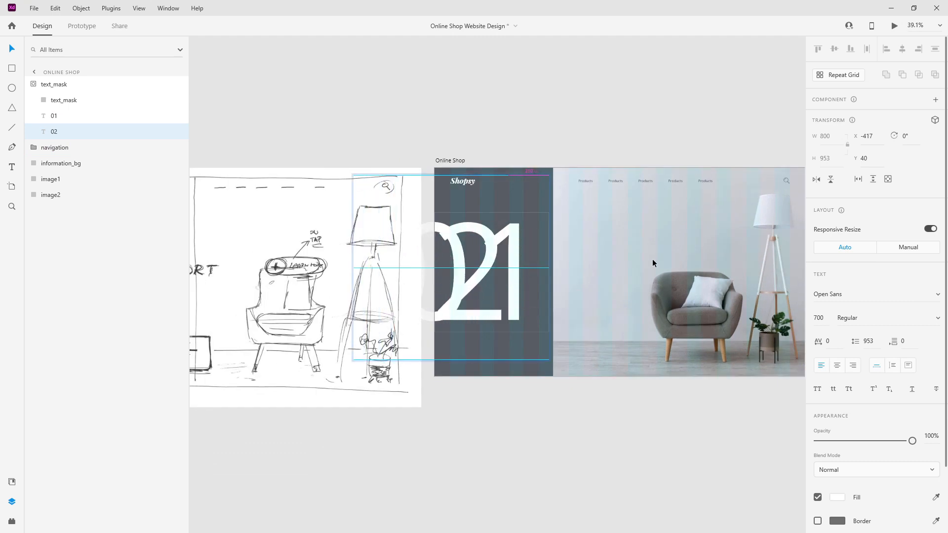
key("shift+Left")
key("shift+Left")
key("shift+Left")
key("shift+Left")
key("shift+Left")
key("shift+Left")
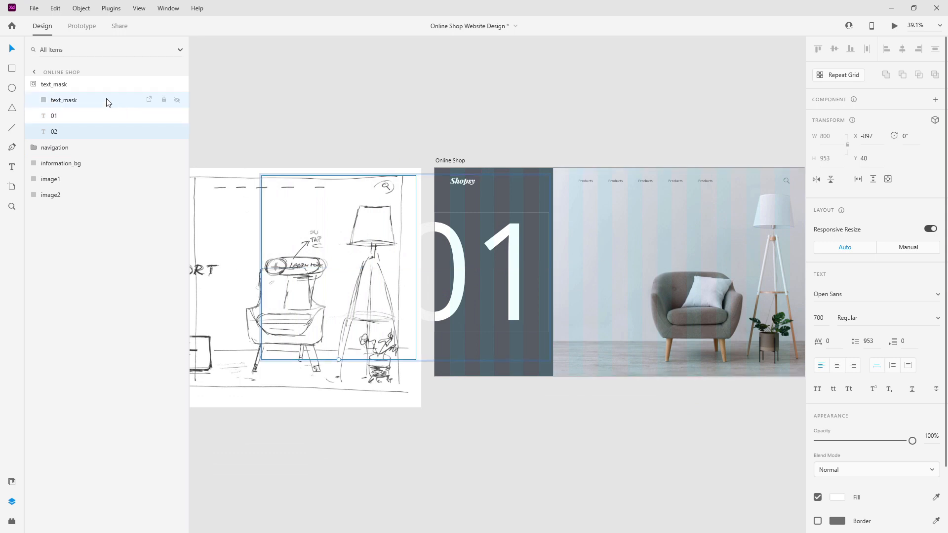
left_click(54, 85)
left_click(456, 102)
scroll(516, 224, "up", 5)
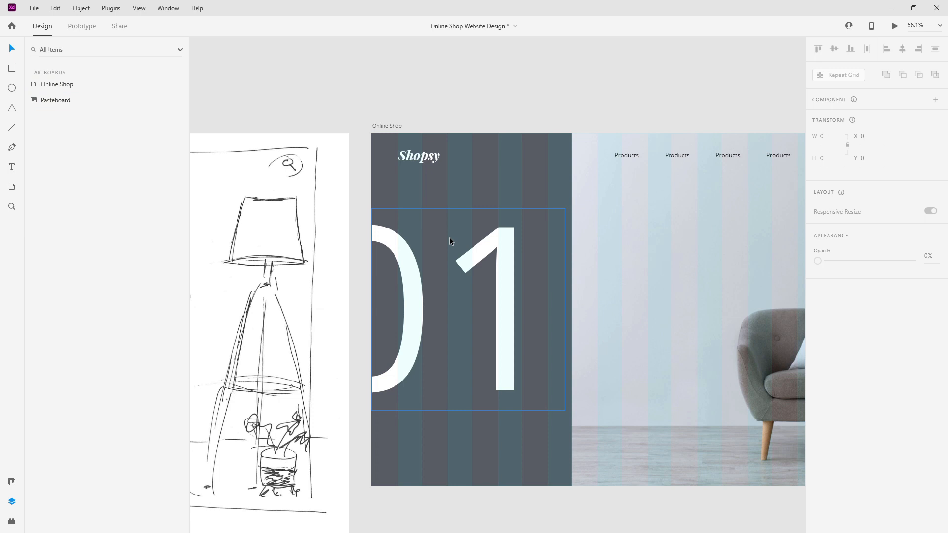
Set the opacity of both the 01 and 02 texts inside the mask group to 5%
left_click(430, 229)
left_click(35, 86)
left_click(70, 117)
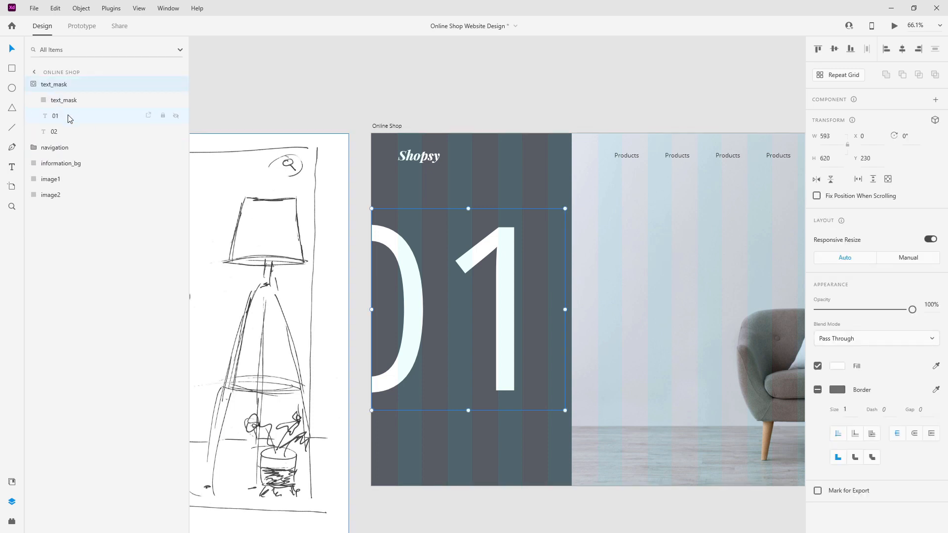
left_click(75, 132, "shift")
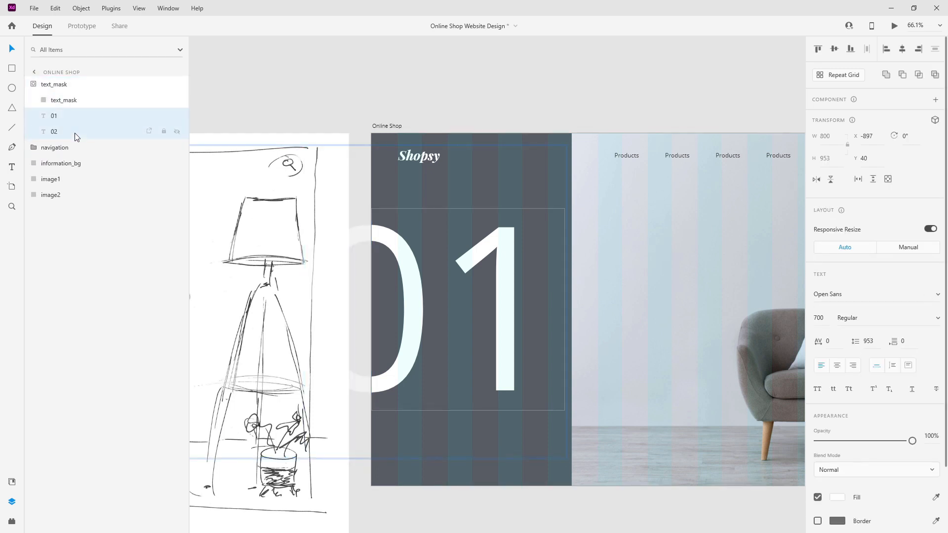
key("0")
key("5")
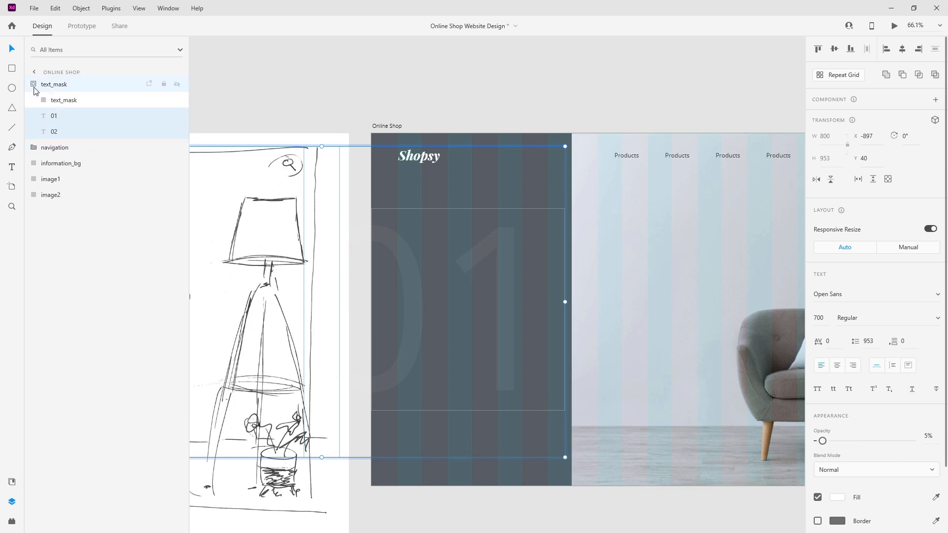
Rename the mask group numbers_mask and place it between the navigation and information_bg layers
left_click(55, 84)
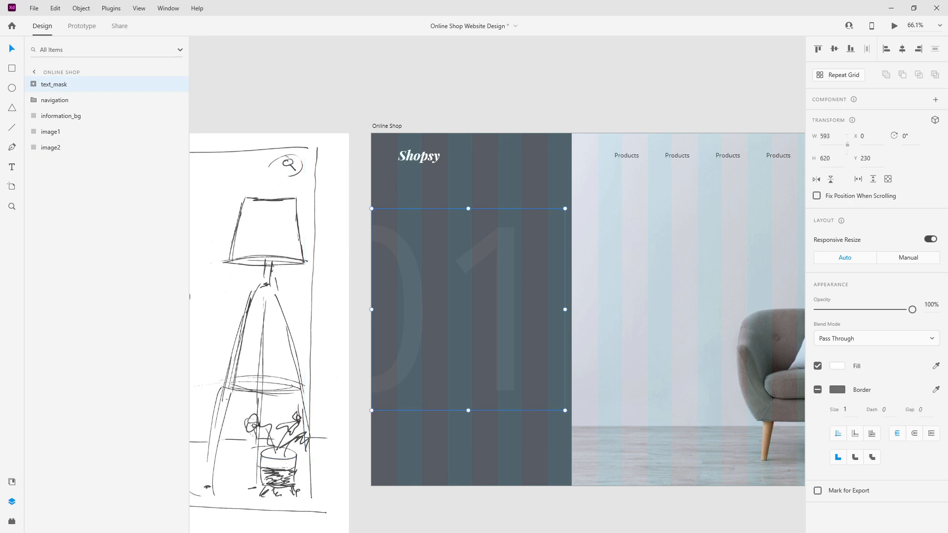
double_click(61, 84)
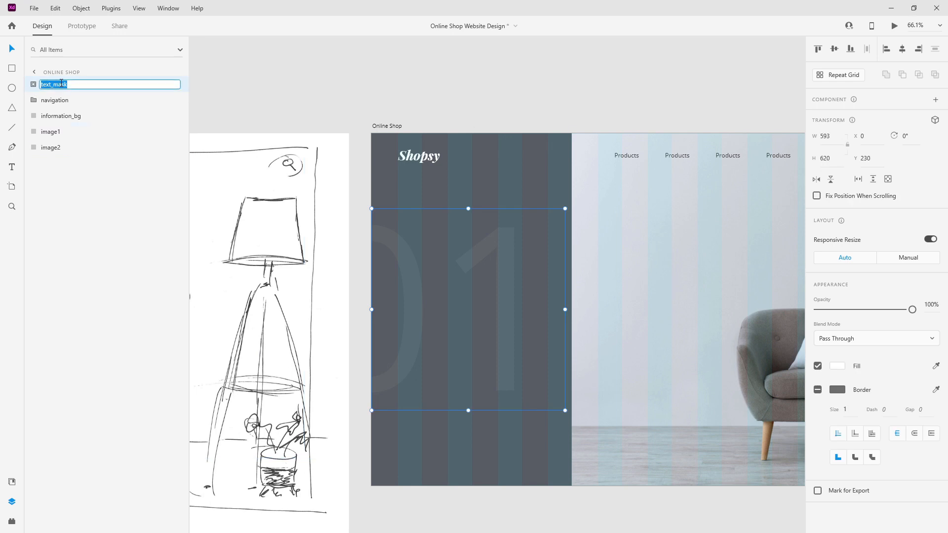
type("numbers")
key("Return")
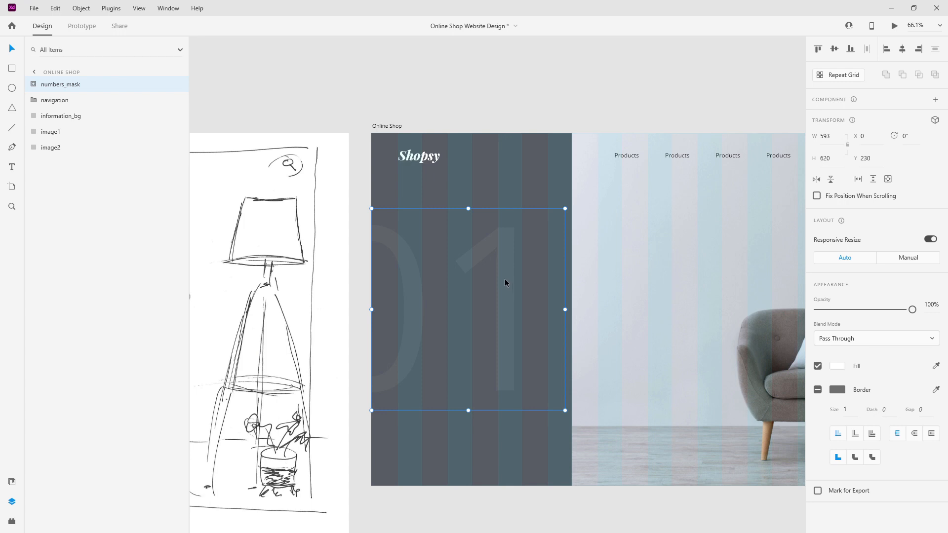
left_click_drag(60, 84, 59, 115)
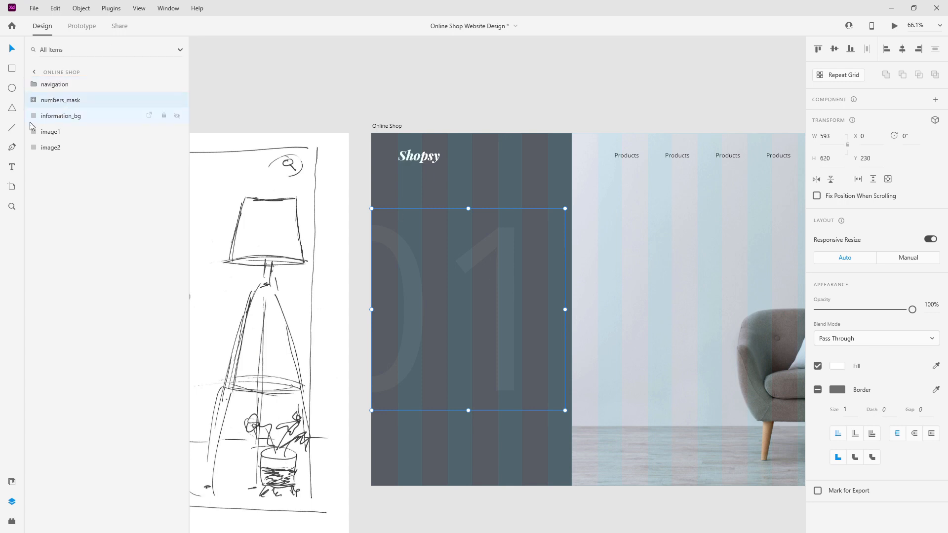
Add the text "State of the art" on the room photo at X 653 and apply the Open Sans 18pt Regular character style
left_click(11, 167)
left_click(584, 295)
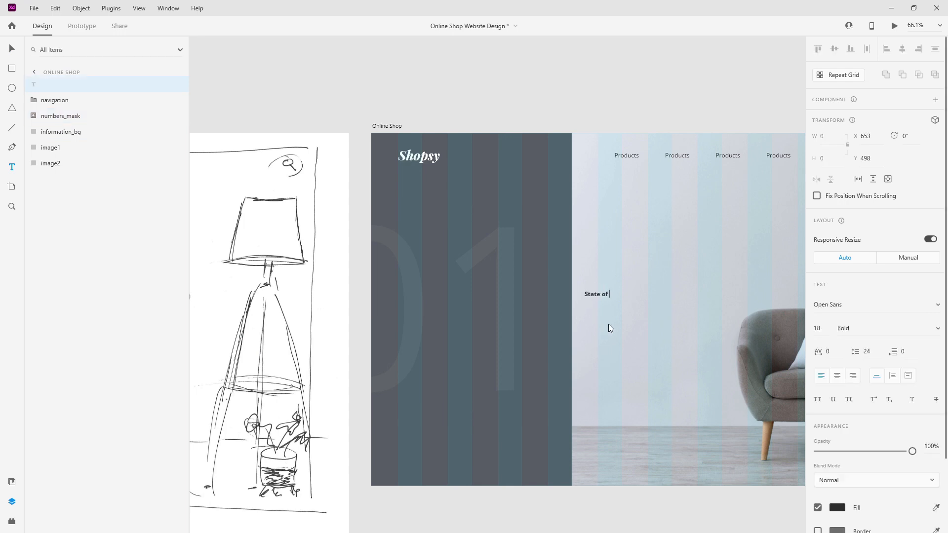
type("State of the art")
key("Escape")
left_click(16, 482)
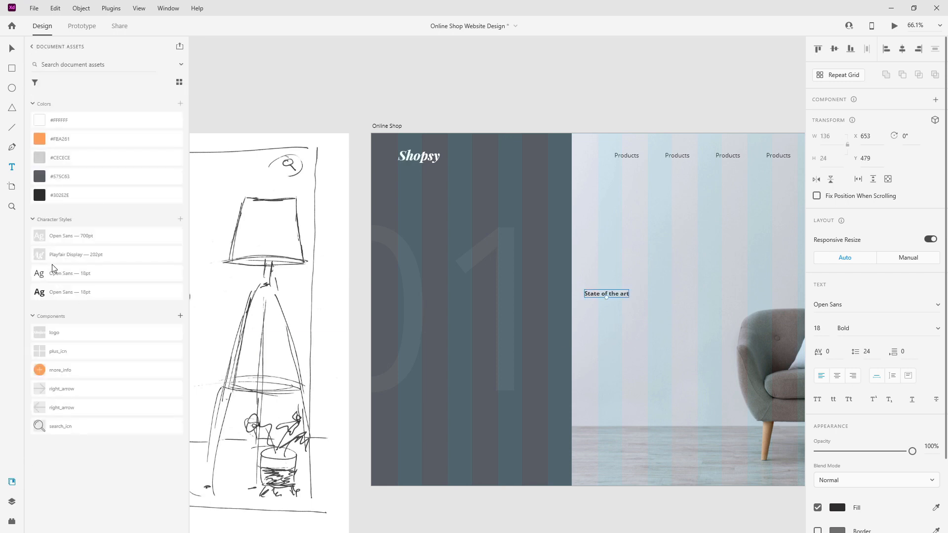
left_click(78, 274)
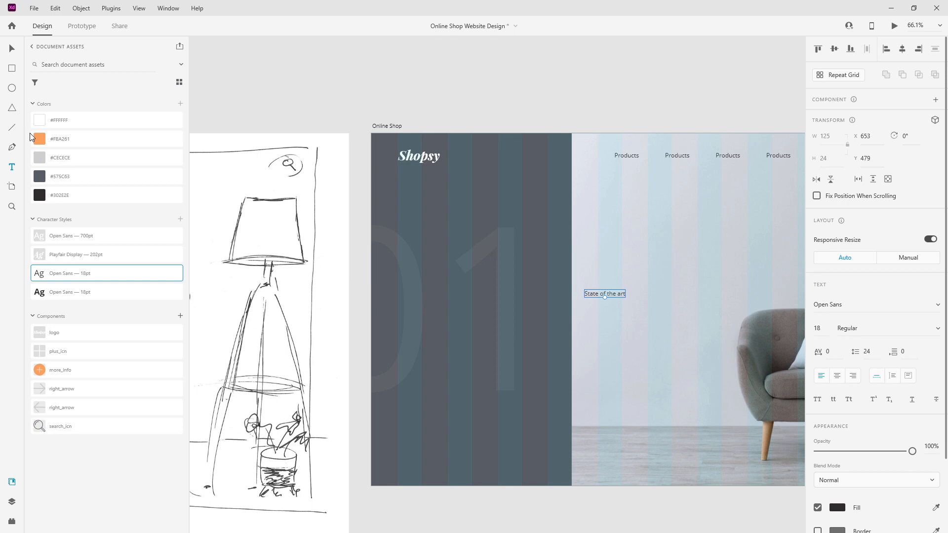
Color the "State of the art" text #FFFFFF and move it onto the dark panel at X 235, Y 370
left_click(69, 127)
key("v")
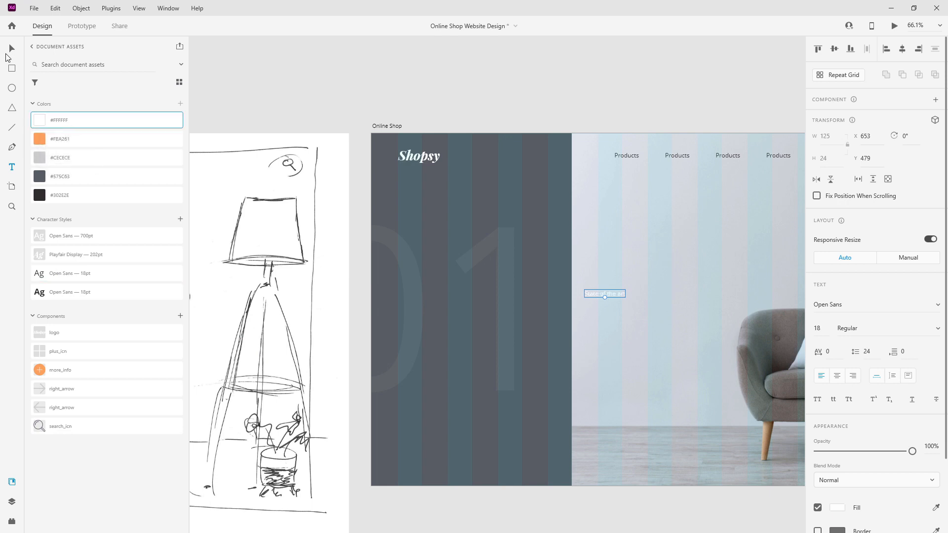
left_click_drag(612, 286, 468, 263)
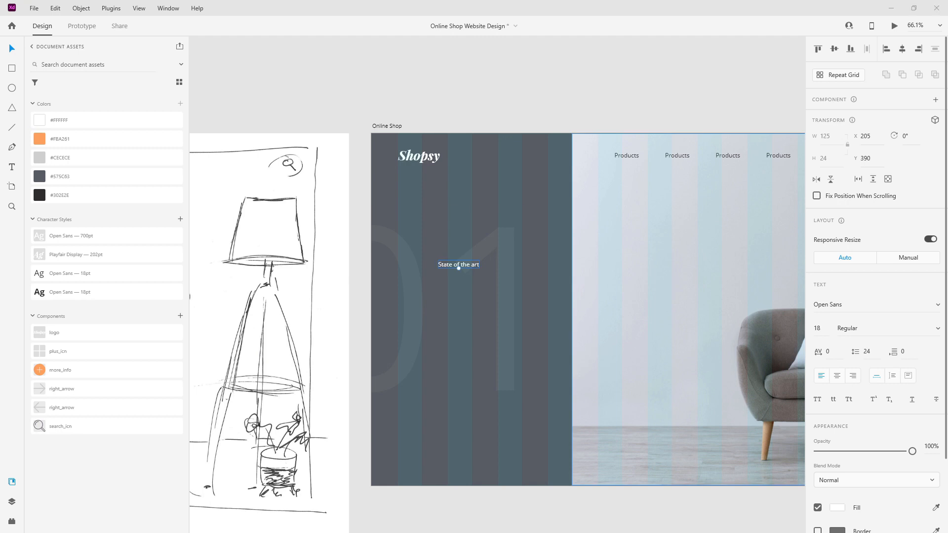
left_click_drag(449, 264, 460, 261)
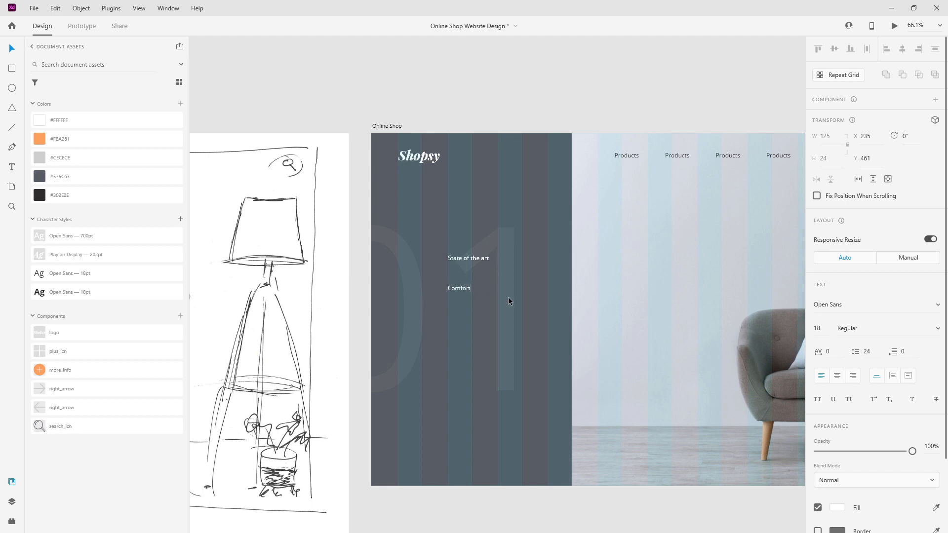
Apply the Playfair Display 202pt character style to the "Comfort" text and move it to X 77, Y 350
left_click(112, 258)
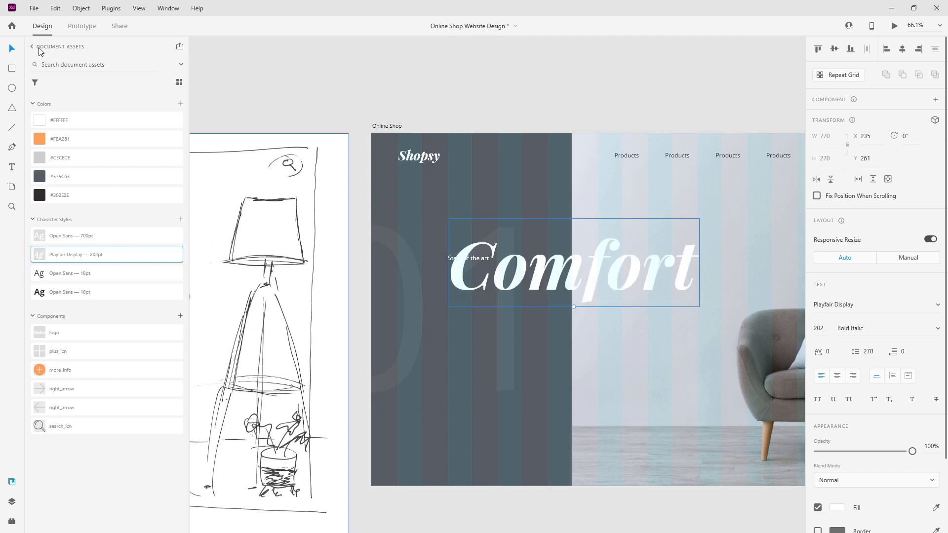
left_click_drag(573, 266, 518, 288)
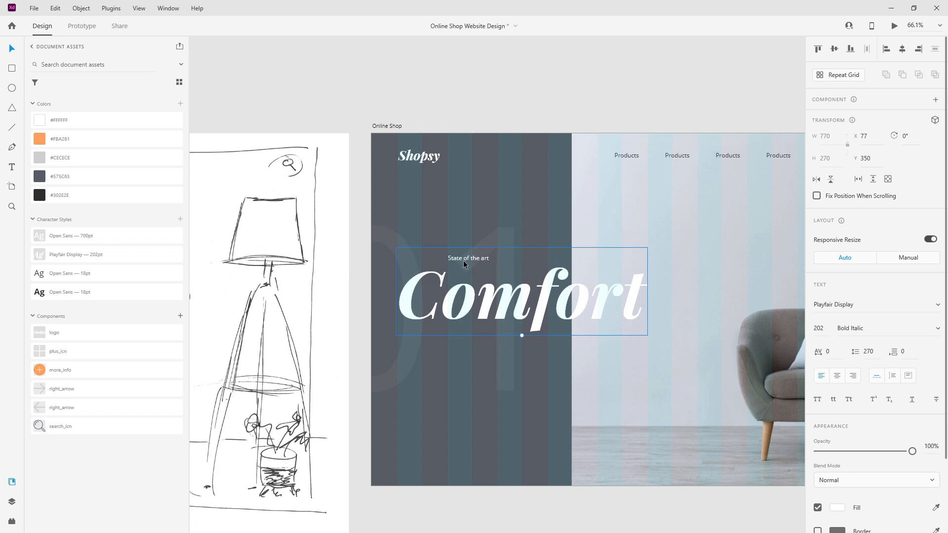
Arrange the State of the art layer directly above the Comfort layer in the stacking order
left_click(13, 502)
left_click_drag(74, 101, 77, 89)
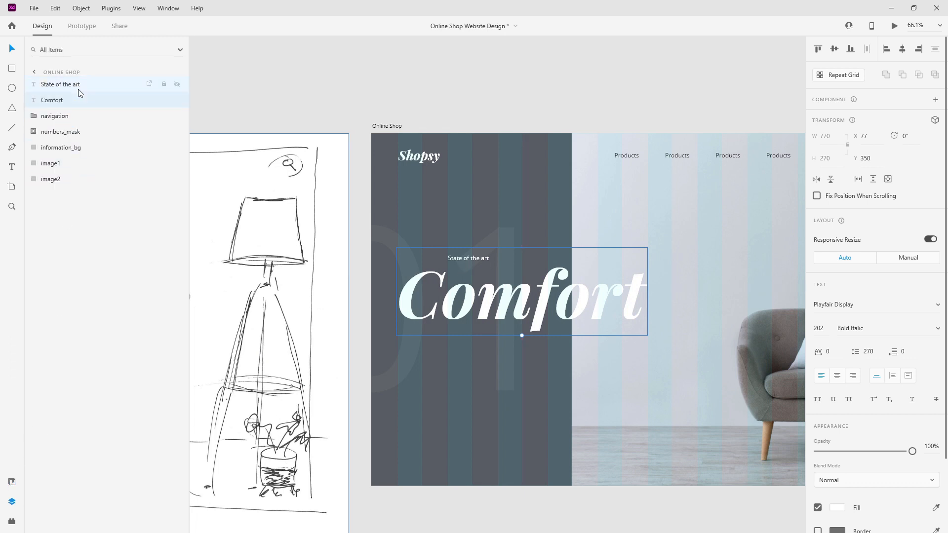
scroll(490, 265, "up", 5)
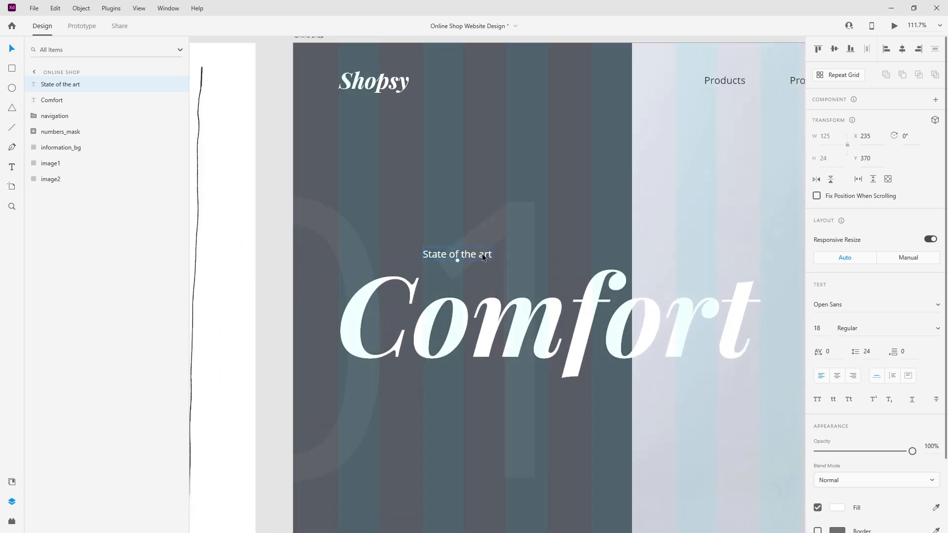
Raise the "State of the art" text above the Comfort headline, placing it at X 235, Y 357
left_click_drag(483, 258, 651, 254)
scroll(651, 254, "up", 10)
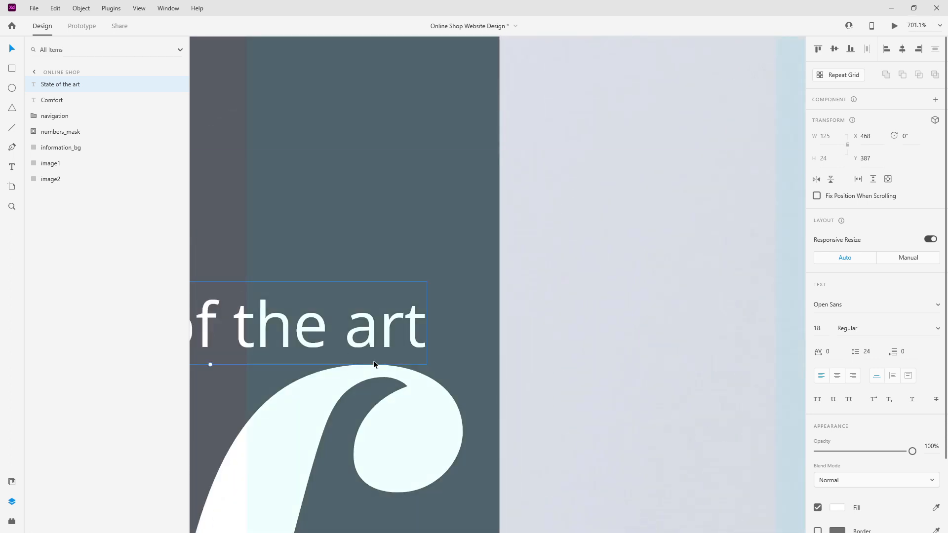
scroll(674, 221, "down", 10)
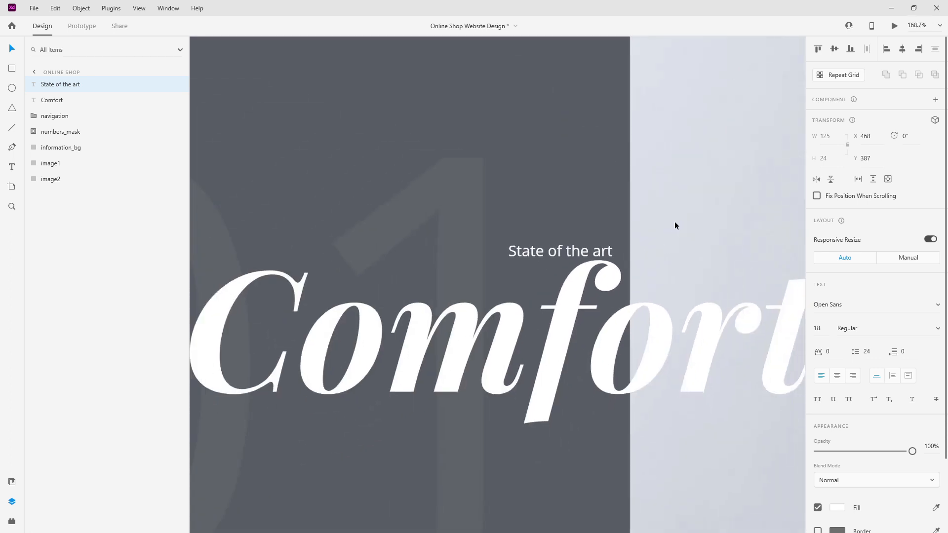
key("shift+Up")
key("shift+Up")
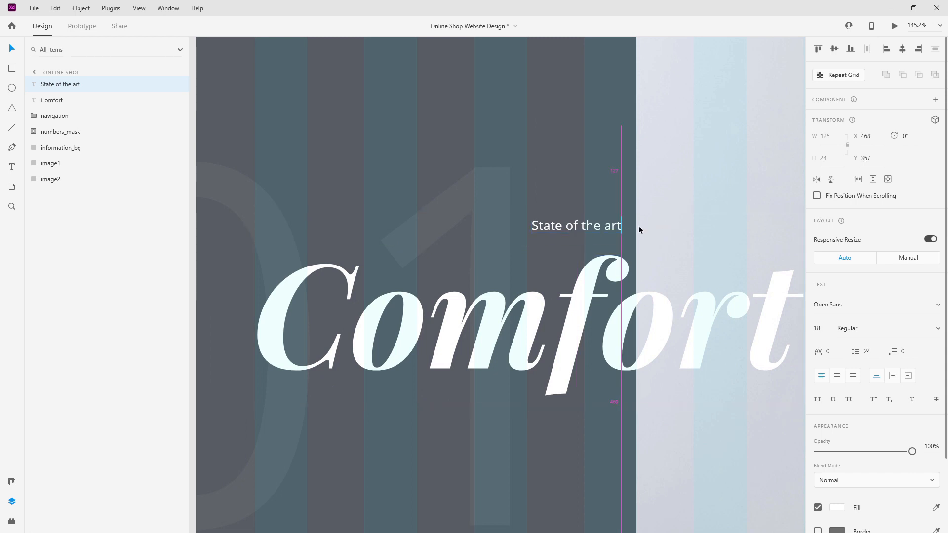
left_click_drag(590, 235, 424, 229)
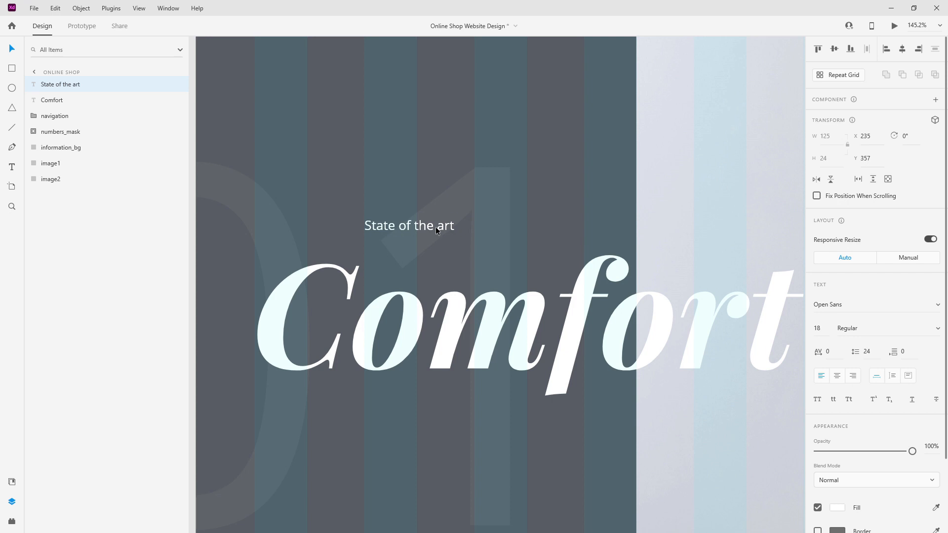
Duplicate the "State of the art" text and place the copy below the Comfort headline at X 82, Y 684
scroll(288, 175, "down", 3)
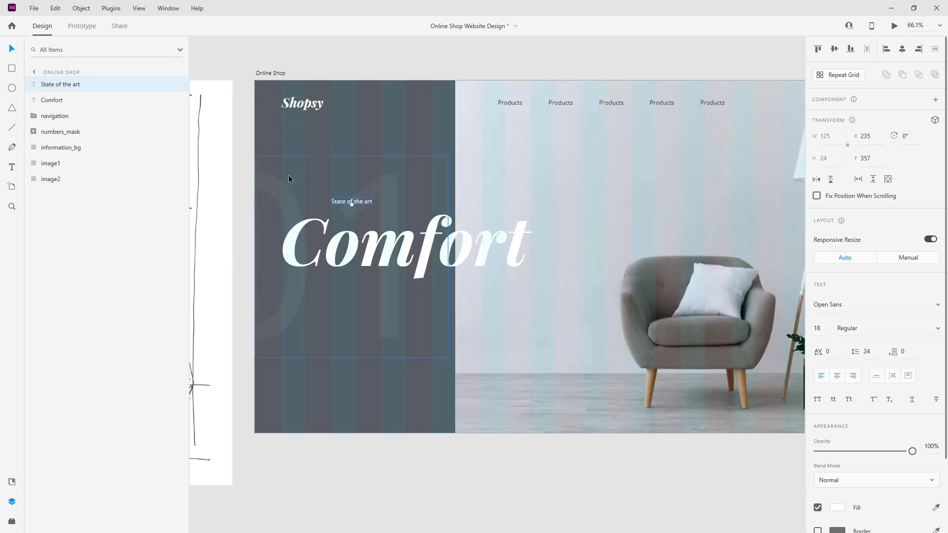
key("ctrl+d")
left_click_drag(357, 202, 307, 309)
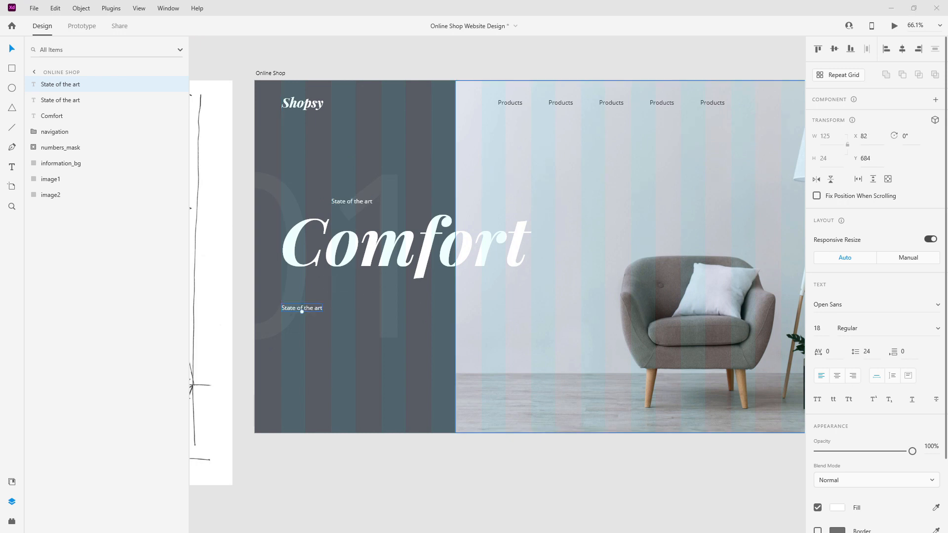
Change the copy to "Best in class for lumbar support, our chairs are always created with an ease of mind up first, before we move on to esthetics."
double_click(302, 308)
key("ctrl+a")
type("Best in class for lumbar support, our chairs are always created with an ease of mind up first, before we move on to esthetics.")
key("Escape")
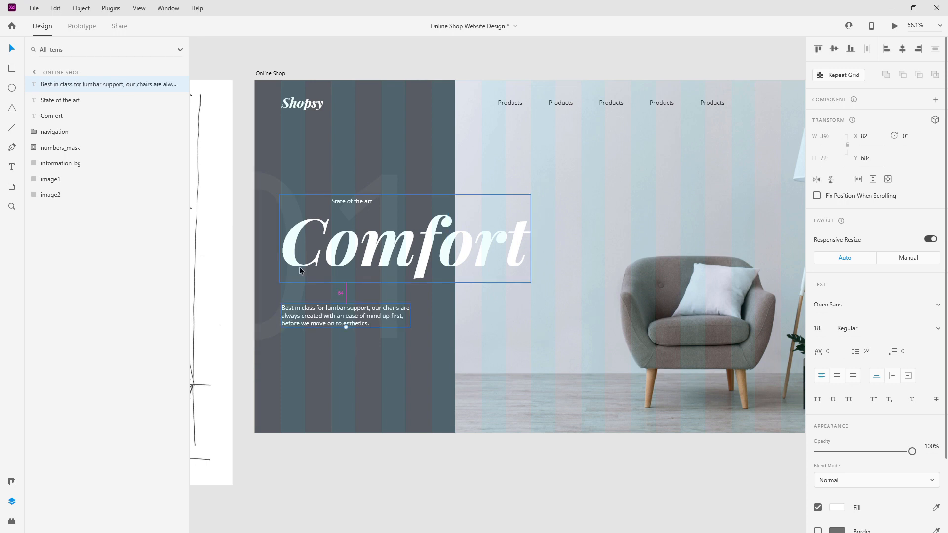
Move the "Best in class" paragraph closer to the Comfort headline, at X 82, Y 650
scroll(299, 267, "up", 2)
left_click_drag(390, 324, 389, 300)
key("shift+Down")
key("shift+Down")
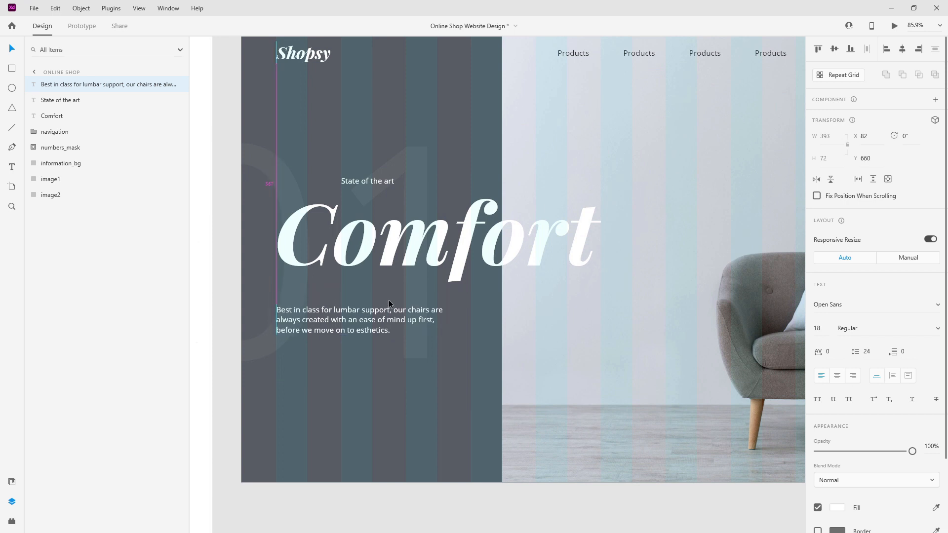
left_click(452, 310)
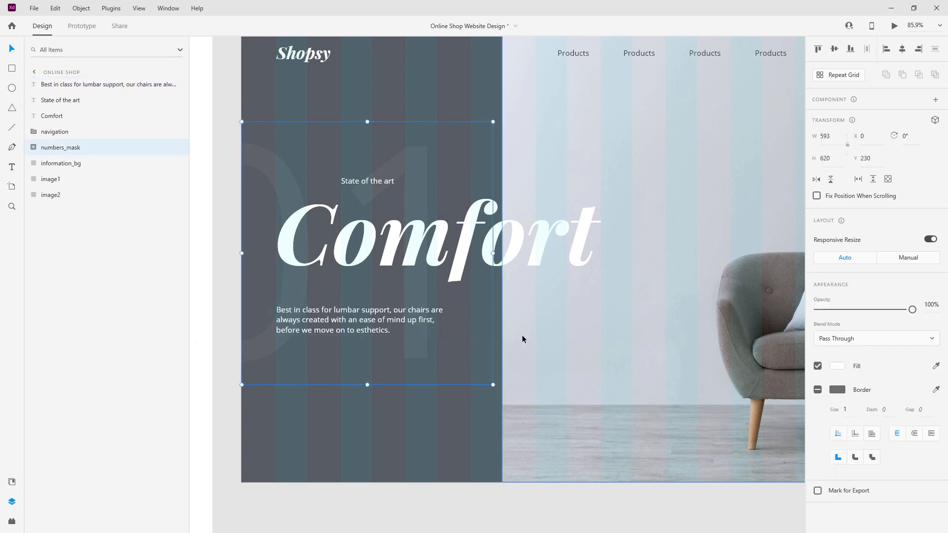
scroll(523, 329, "down", 5)
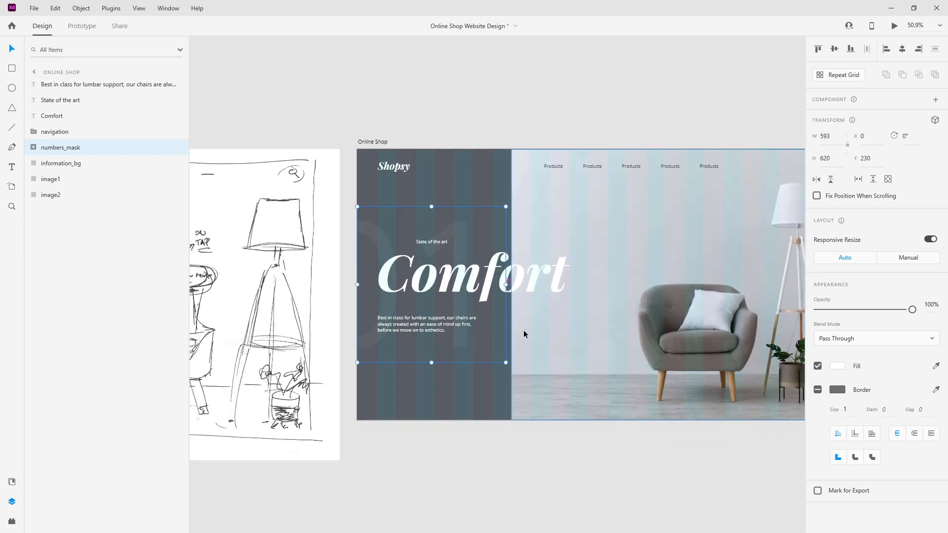
scroll(523, 329, "up", 2)
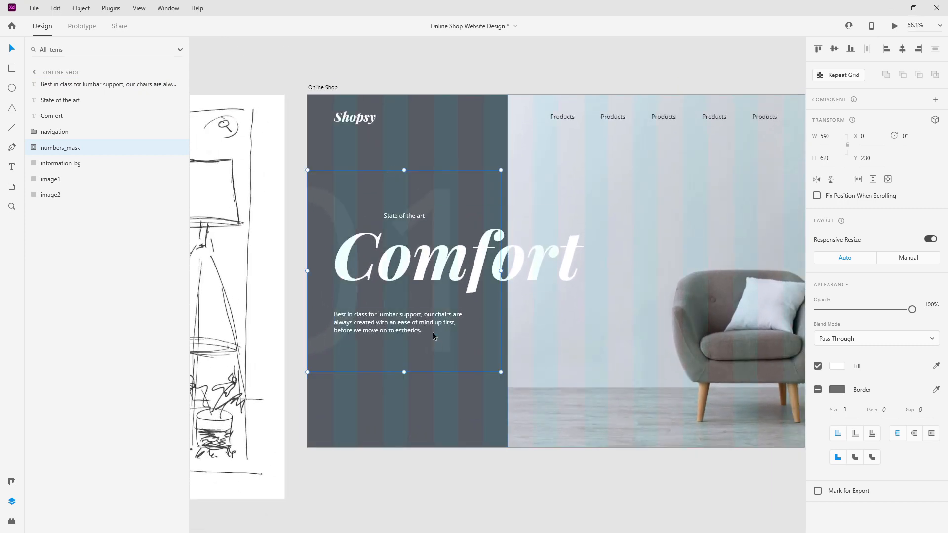
left_click(430, 328)
key("shift+Up")
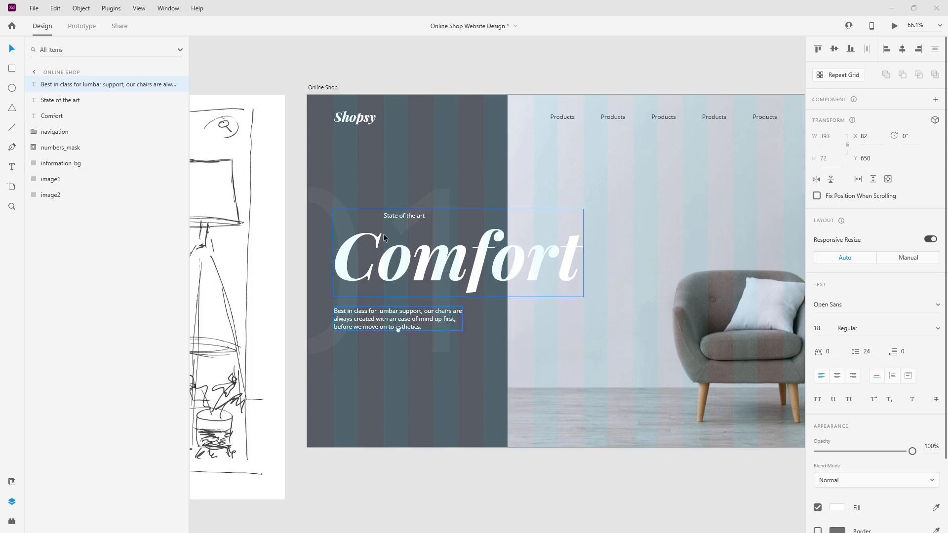
Arrange the "Best in class" paragraph layer directly below the Comfort layer and color its text #CECECE
left_click_drag(87, 88, 68, 130)
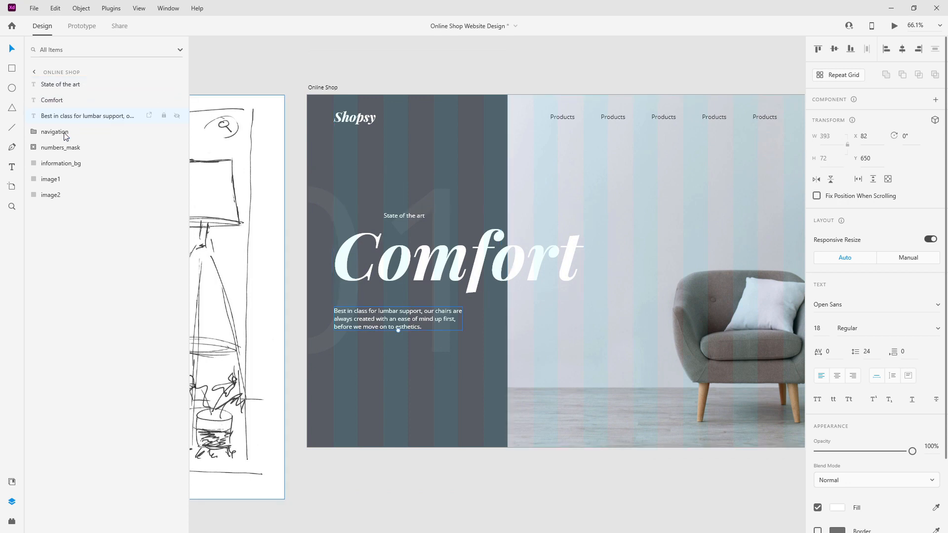
left_click(11, 482)
left_click(60, 162)
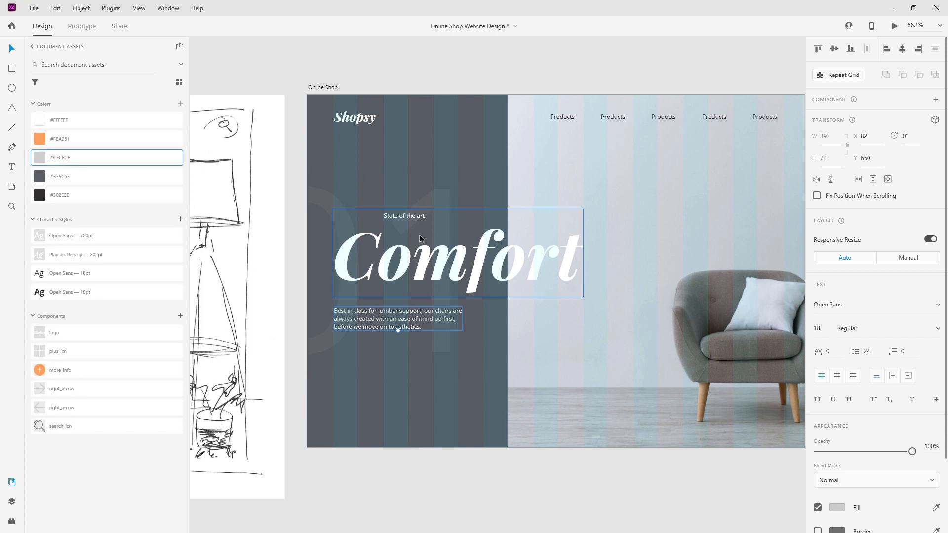
Group the State of the art, Comfort and "Best in class" paragraph layers and name the group text1
left_click(11, 501)
left_click(58, 86)
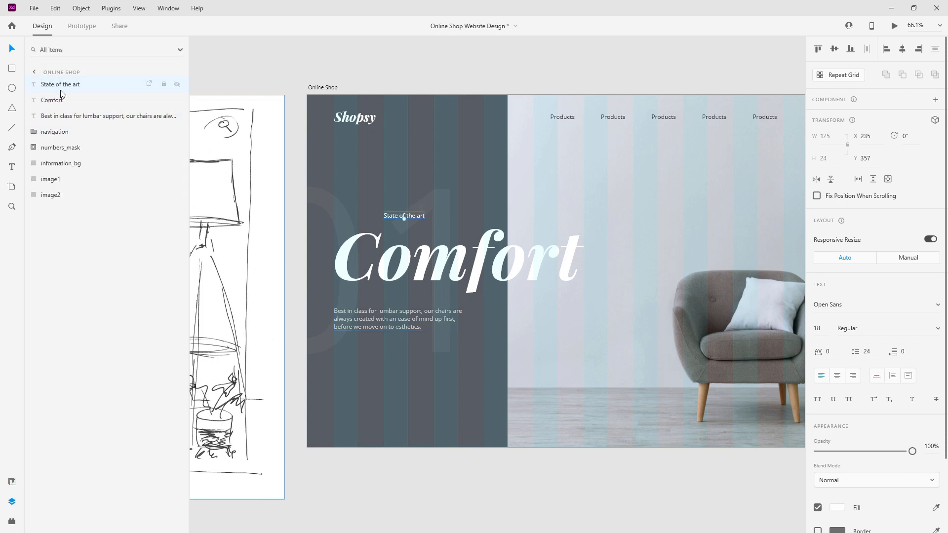
left_click(70, 118, "shift")
key("ctrl+g")
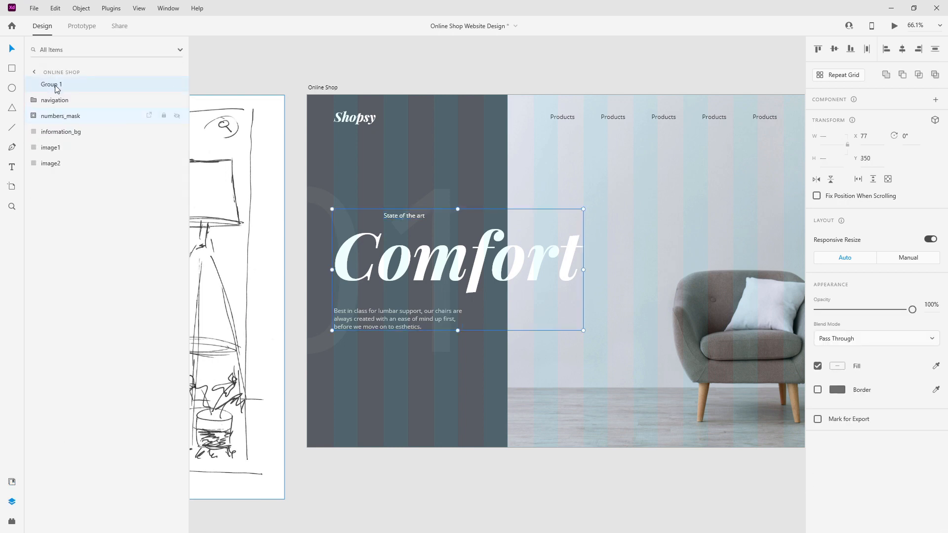
double_click(55, 84)
type("text1")
key("Return")
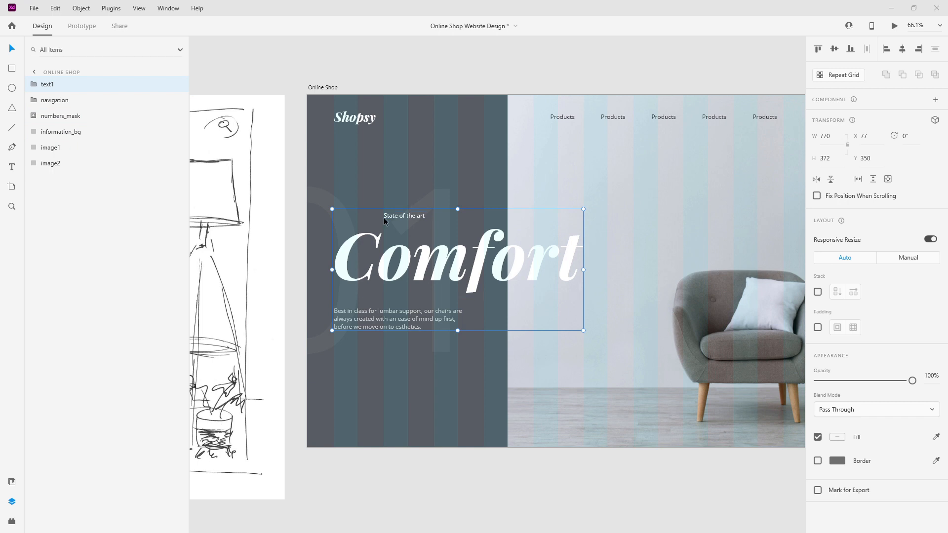
Duplicate the text1 group and save the document
key("ctrl+d")
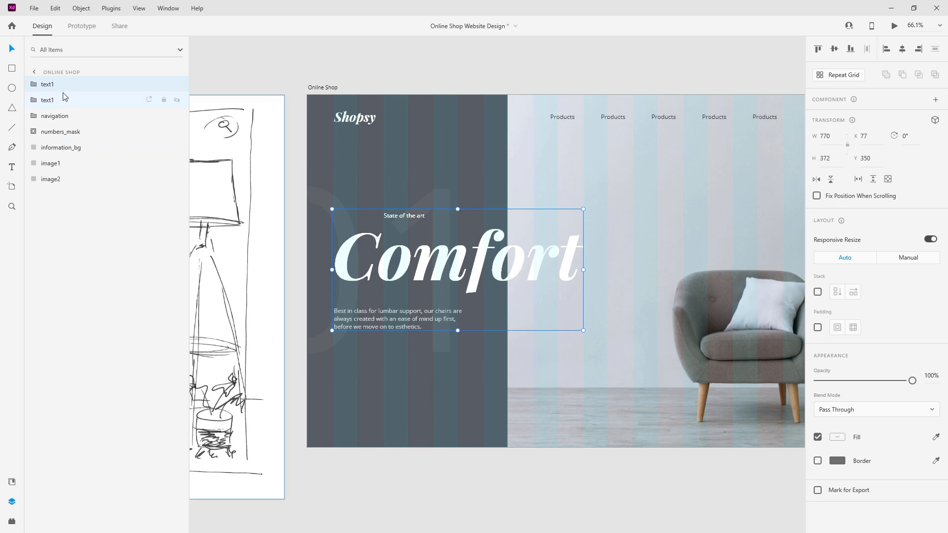
key("ctrl+s")
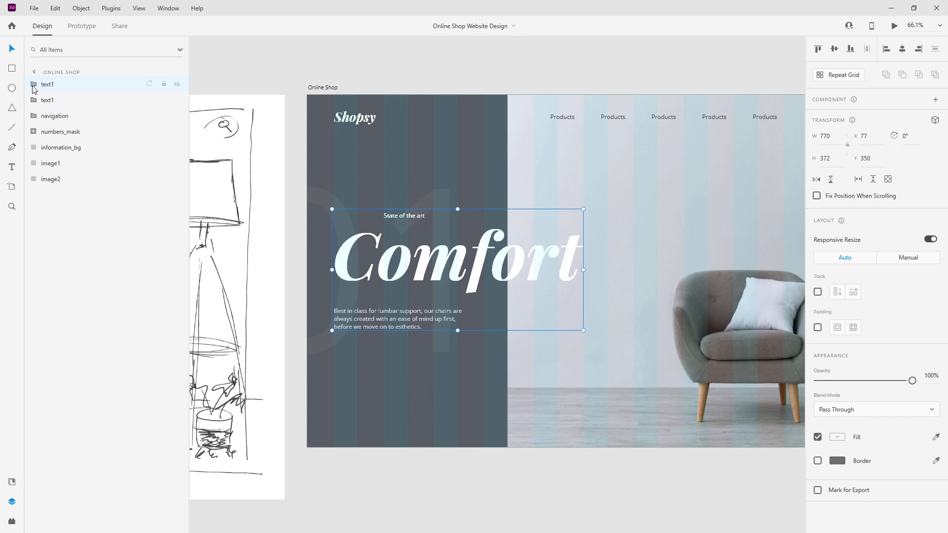
Hide the upper text1 group and change the headline in the visible text1 group to "Living"
left_click(177, 84)
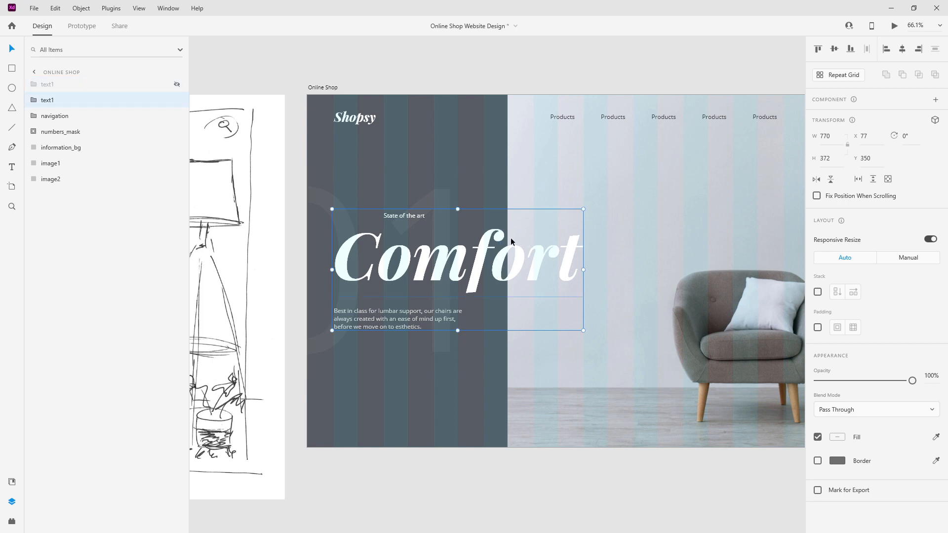
double_click(454, 262)
key("Return")
type("Livi")
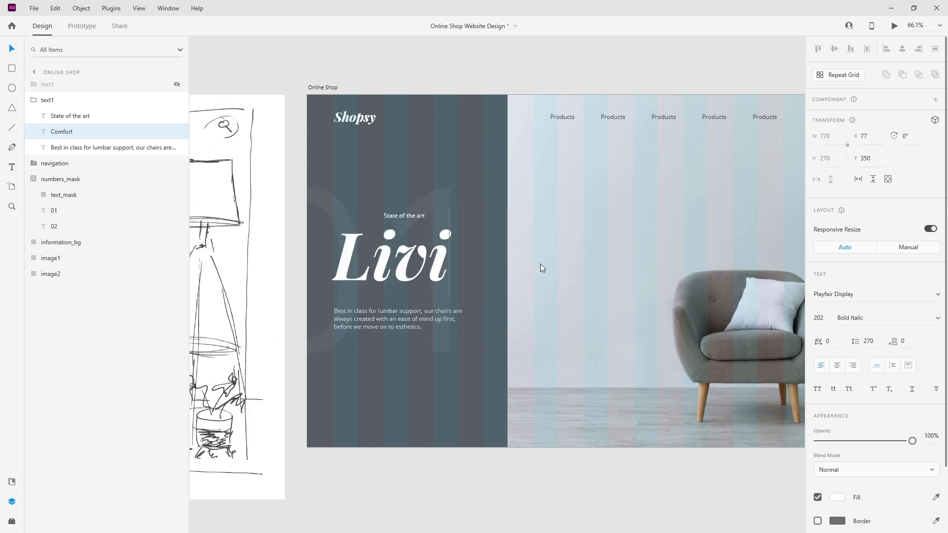
type("ng")
key("Escape")
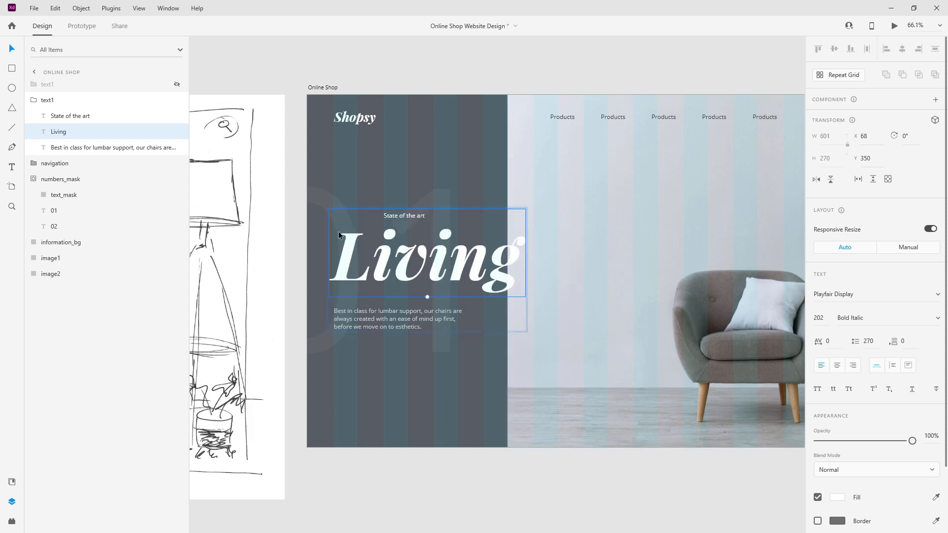
Rename the group containing the Living headline as text2
left_click(50, 100)
double_click(50, 102)
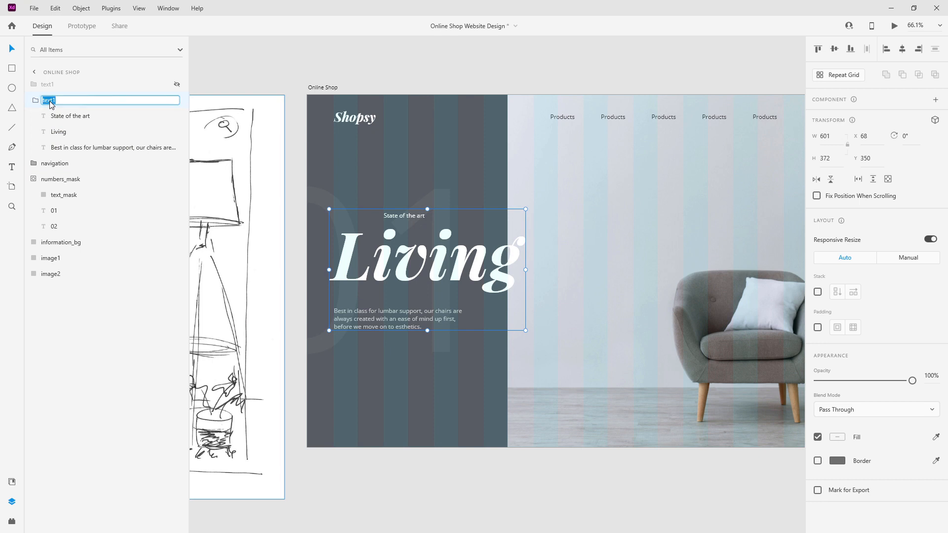
key("Right")
type("2")
key("Return")
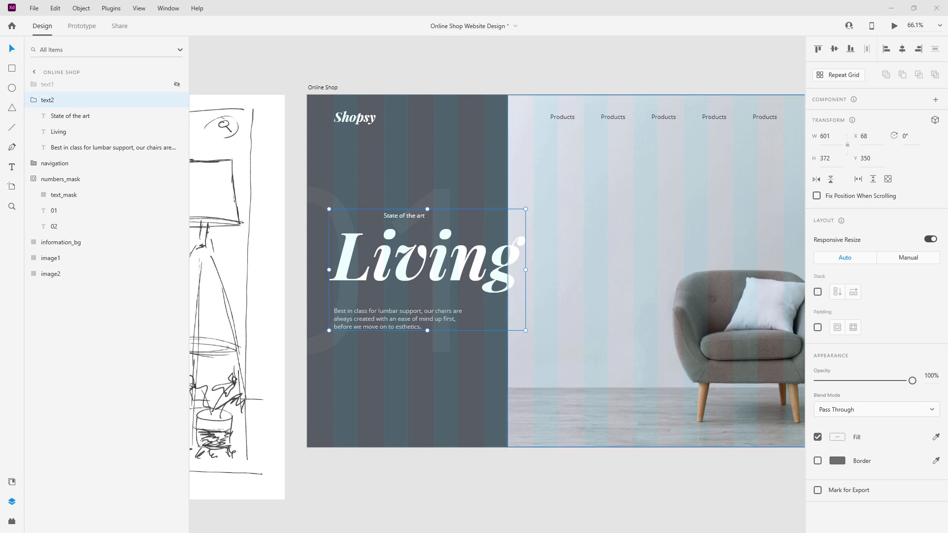
Replace the paragraph with "Our interiors pair well with any living room space. Simply pair our chair with any other piece we have, or customize it to match your space perfectly."
double_click(405, 328)
double_click(406, 326)
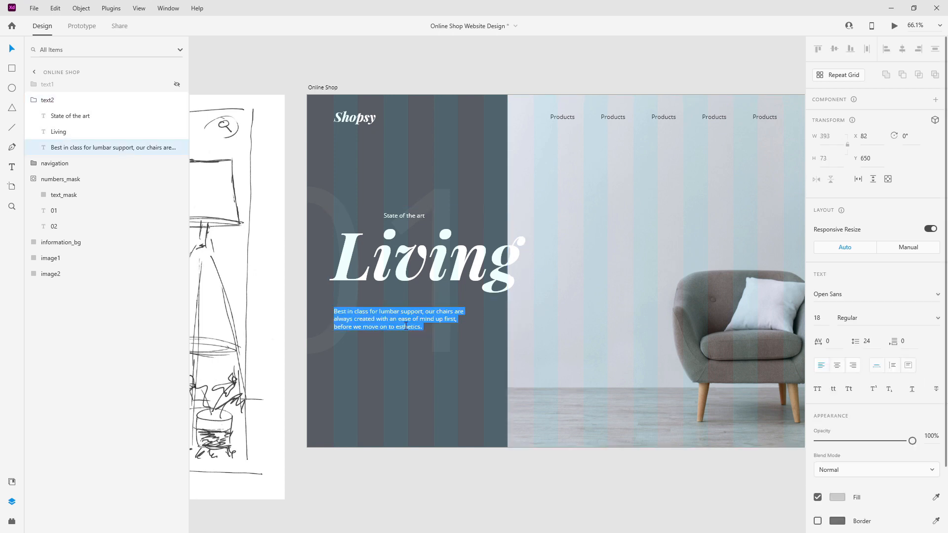
type("Our interiors pair well with any living room space. Simply pair our chair with any other piece we have, or customize it to match your space perfectly.")
key("Escape")
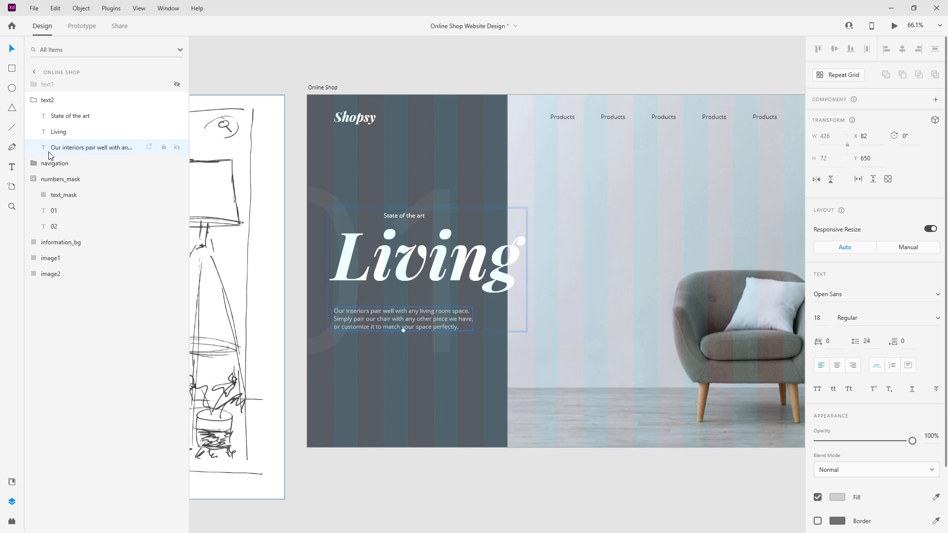
Move the Living headline to X 82 so its left edge aligns with the paragraph below it
left_click(58, 132)
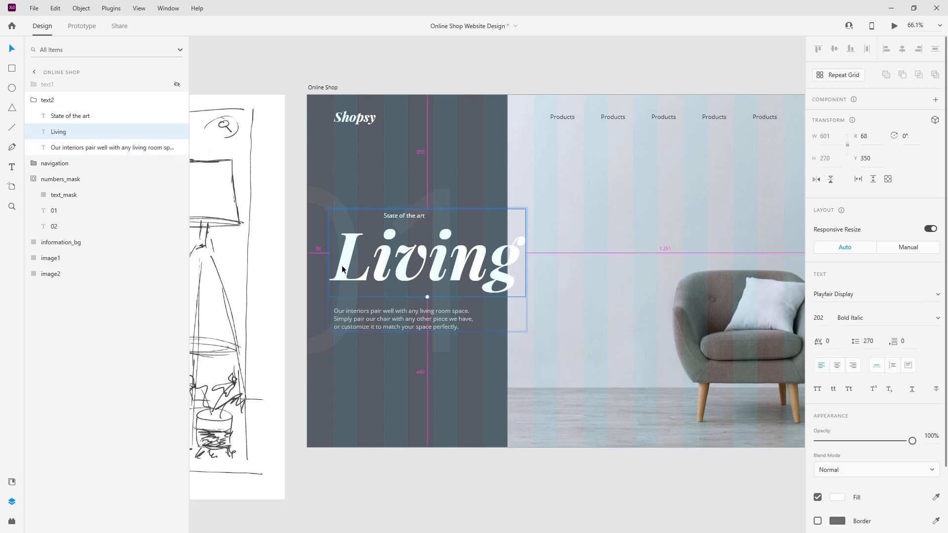
scroll(328, 265, "up", 5)
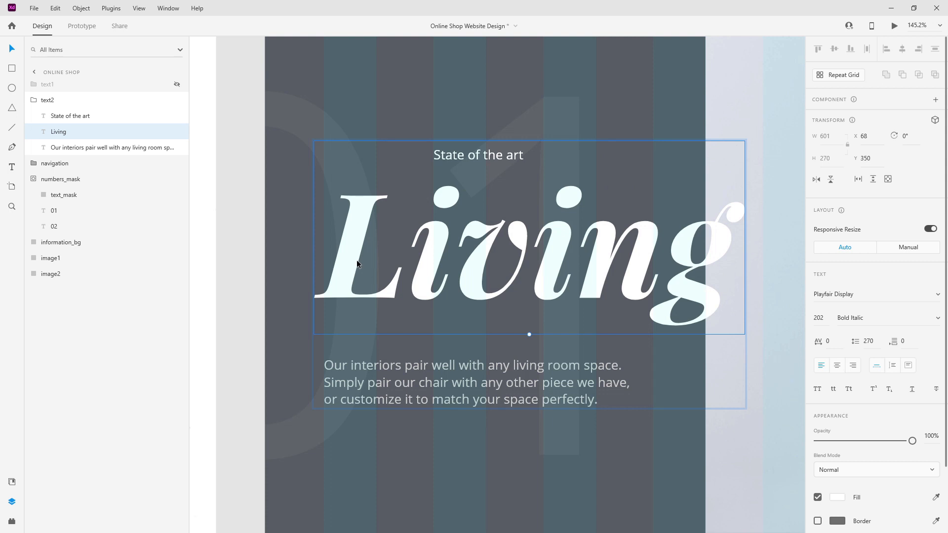
mouse_move(352, 260)
left_mouse_down()
mouse_move(344, 264)
mouse_move(353, 269)
left_mouse_up()
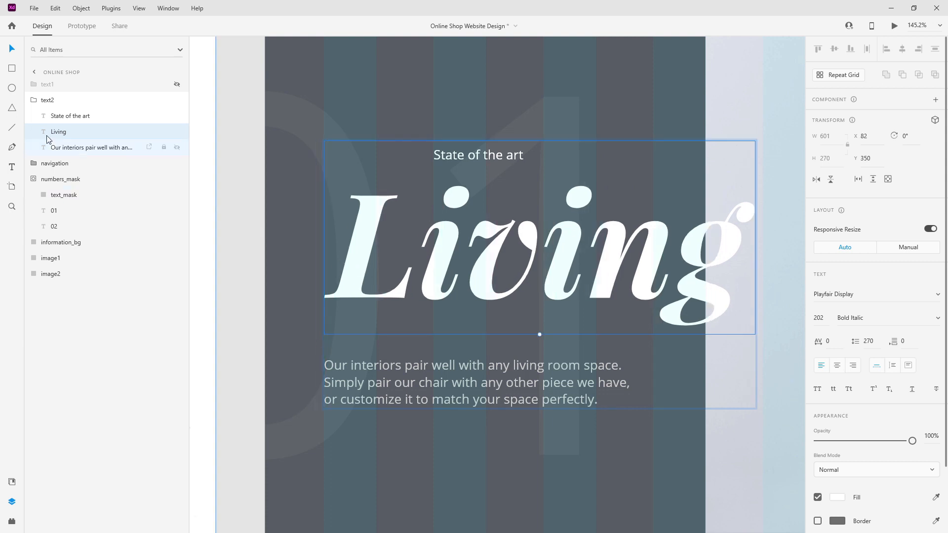
left_click(354, 370)
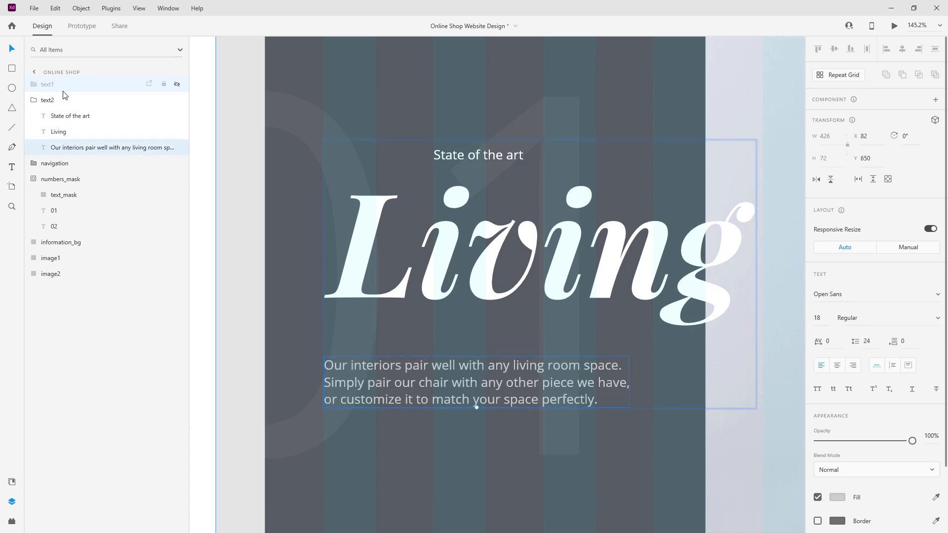
Collapse and hide the text2 group, and make the text1 group visible again
left_click(34, 100)
left_click(176, 101)
left_click(176, 84)
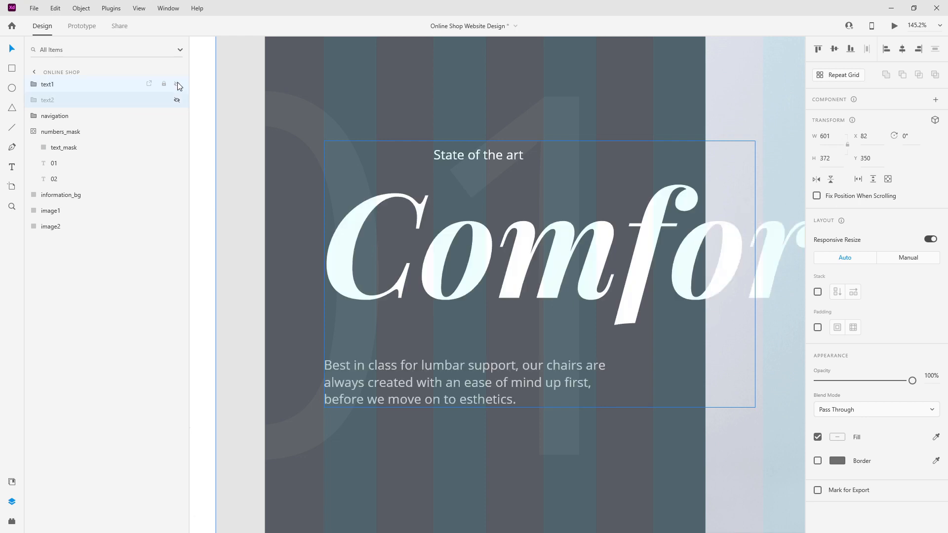
Move the Comfort headline to X 82, aligned with its paragraph, and collapse the text1 group
double_click(344, 234)
double_click(345, 240)
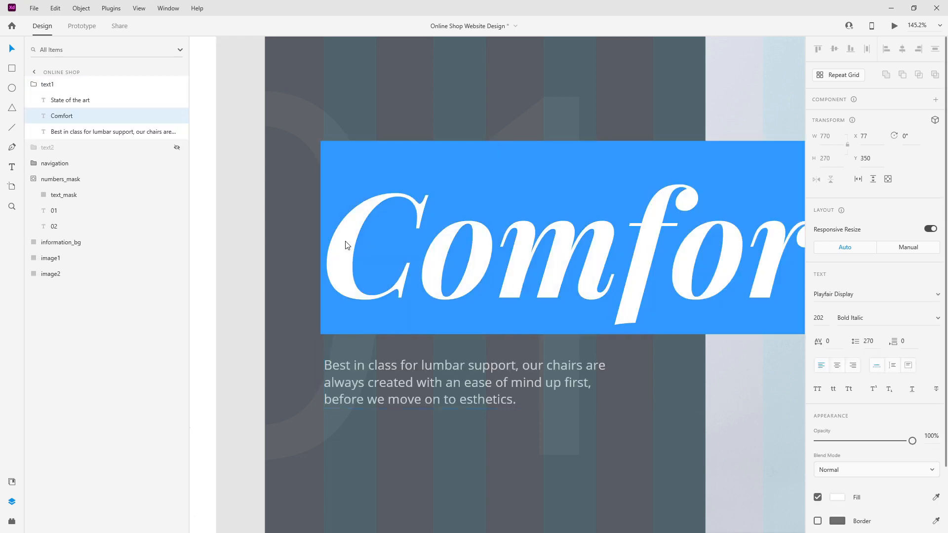
key("Escape")
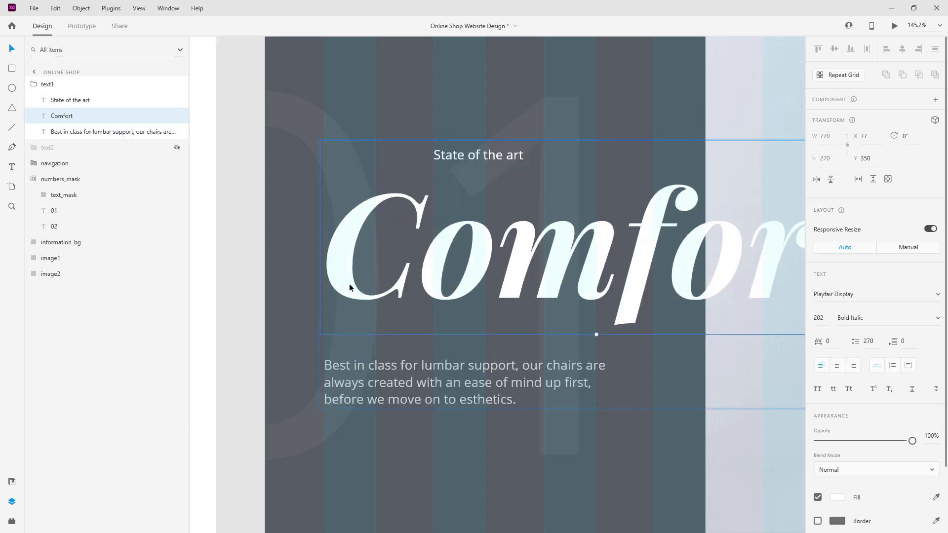
left_click_drag(349, 285, 354, 284)
left_click(354, 379)
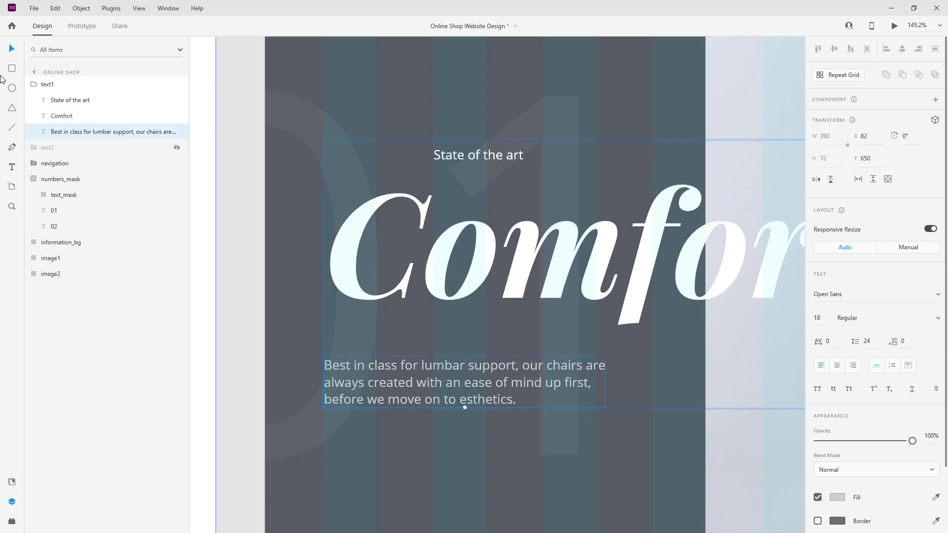
left_click(113, 84)
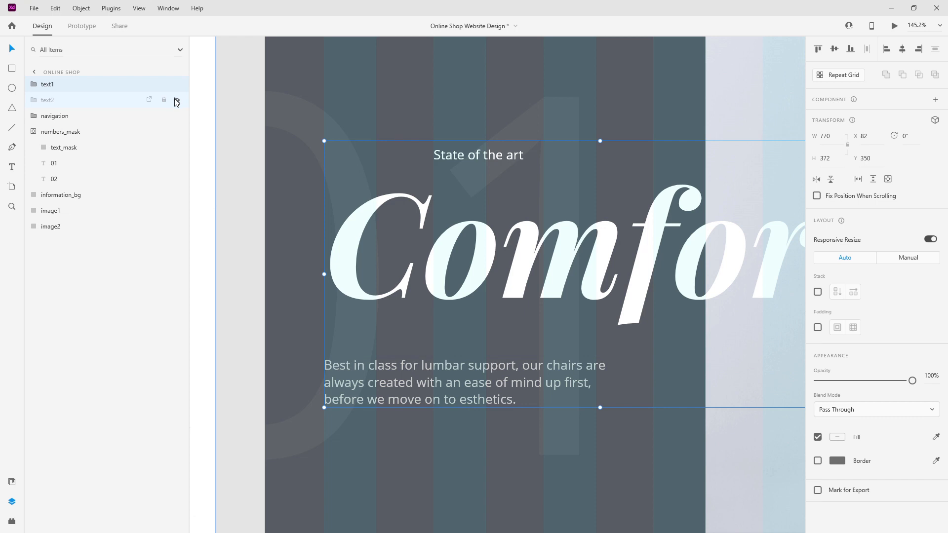
Draw a rectangle about 798×422 px over the Comfort text block from X 82 and set its opacity to 40%
scroll(401, 132, "down", 5)
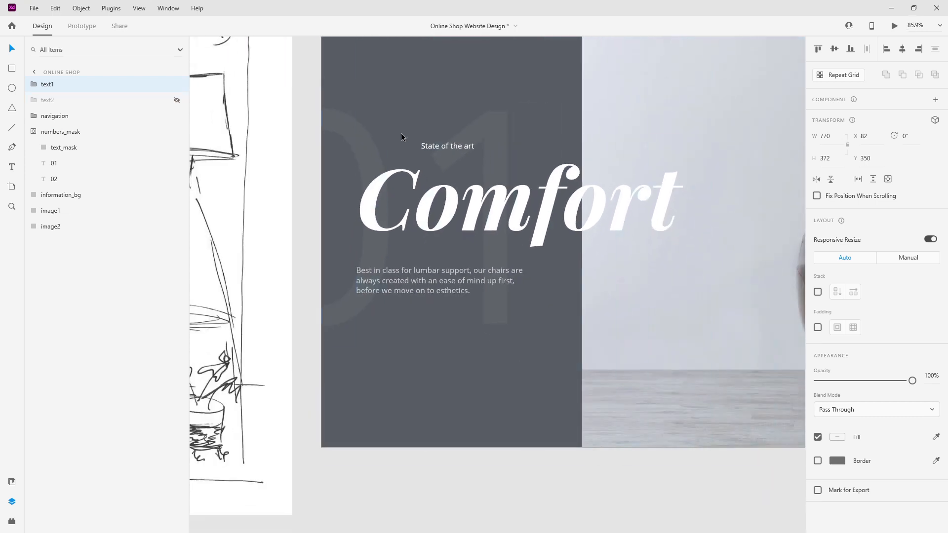
left_click(12, 68)
left_click_drag(355, 129, 696, 311)
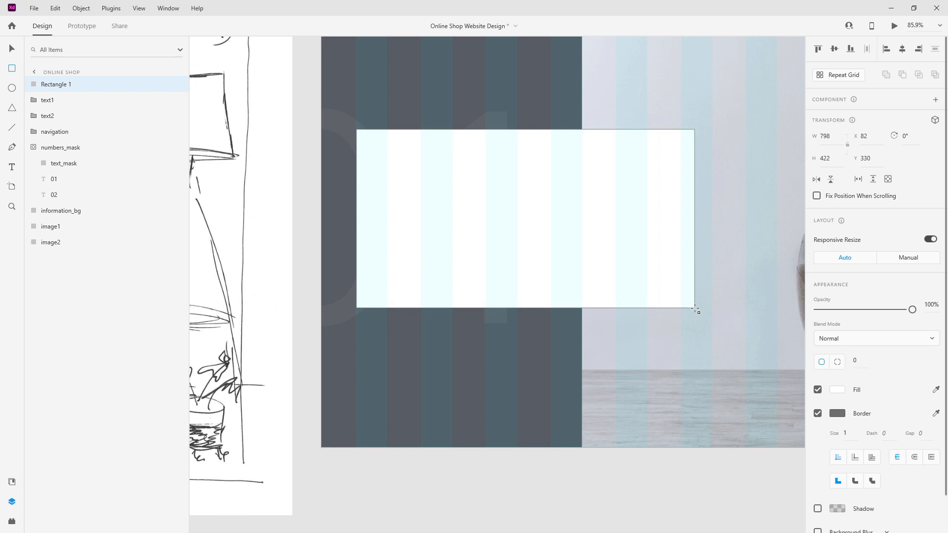
key("4")
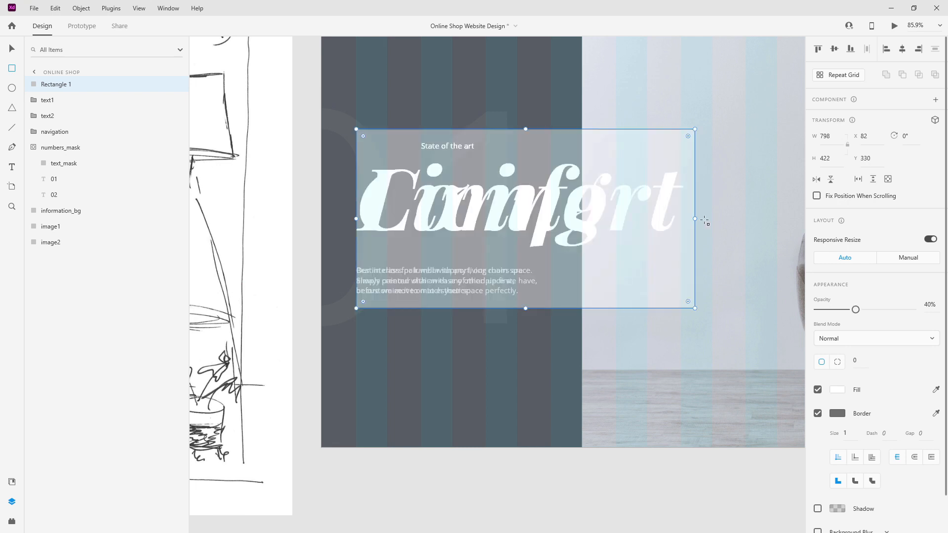
Fit the translucent rectangle more closely around the text by resizing it to 793×410 px at Y 339
mouse_move(694, 219)
left_mouse_down()
mouse_move(704, 216)
mouse_move(694, 217)
left_mouse_up()
left_click_drag(524, 132, 526, 136)
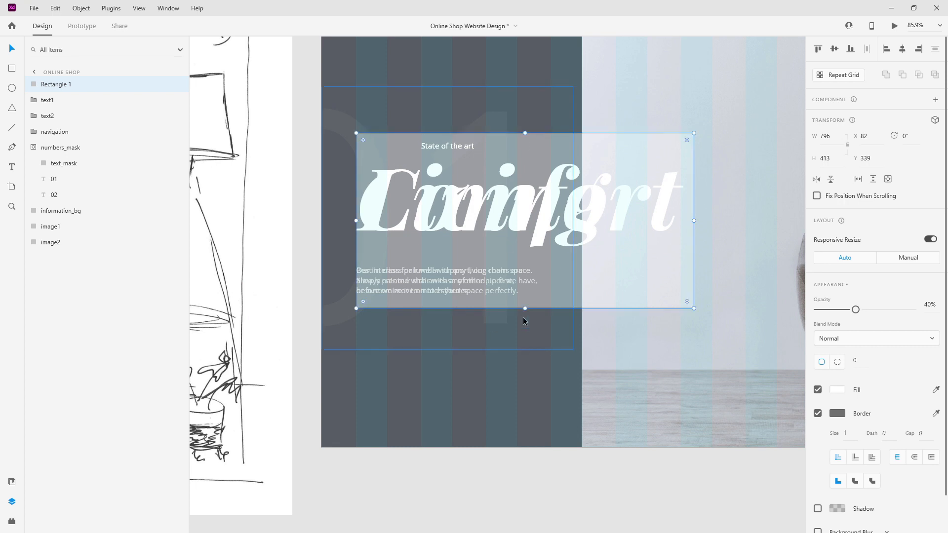
left_click_drag(525, 309, 524, 307)
left_click_drag(694, 220, 692, 219)
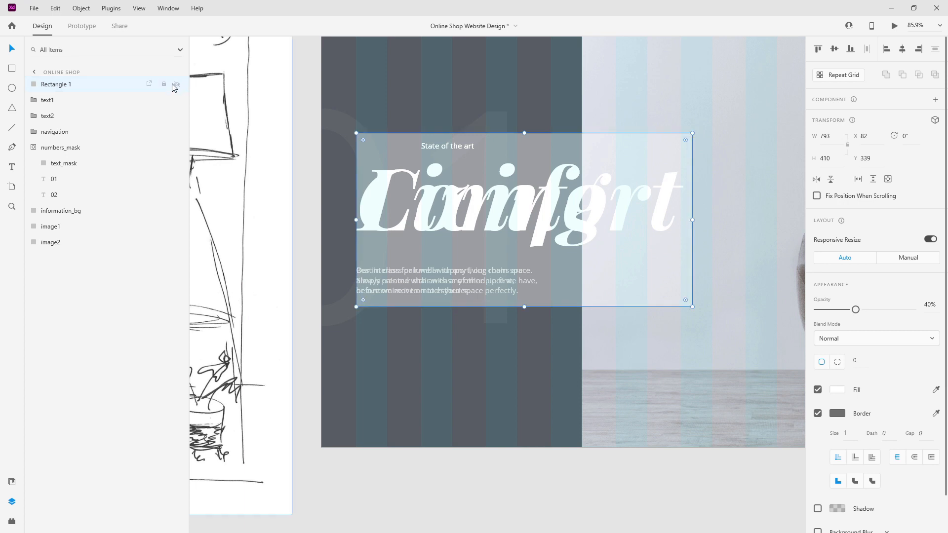
Rename the rectangle layer as text_mask
double_click(66, 83)
type("tex")
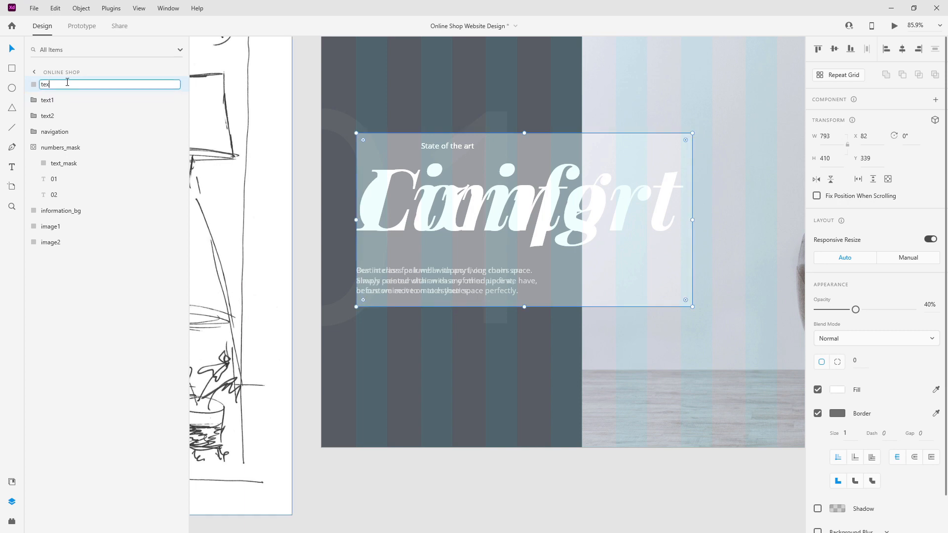
type("t_mask")
key("Return")
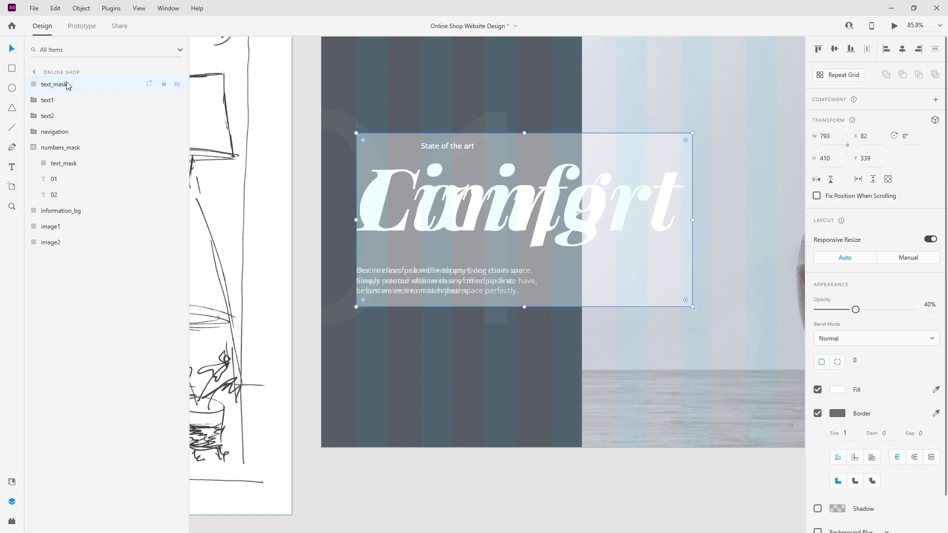
Set the text_mask rectangle's opacity to 100% and use it to mask the text1 and text2 groups
key("0")
left_click(63, 116, "shift")
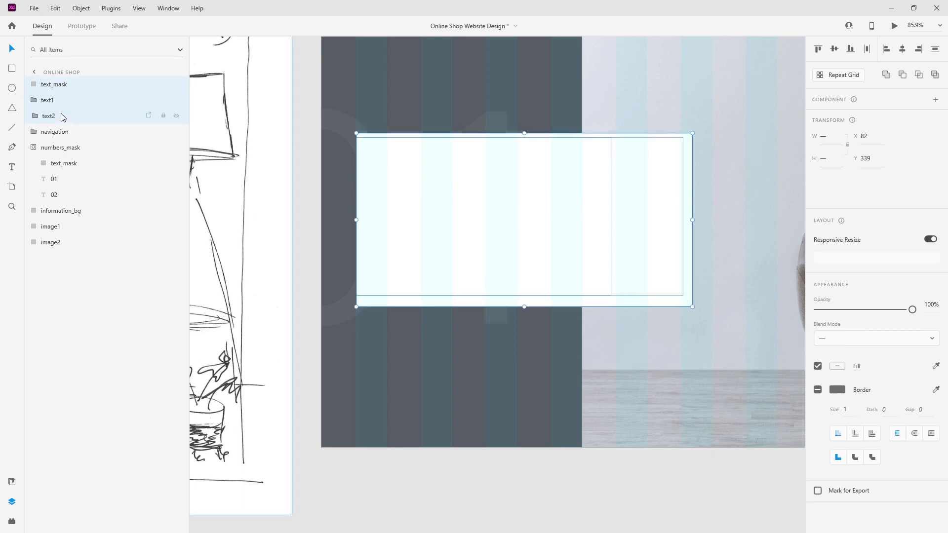
key("ctrl+shift+m")
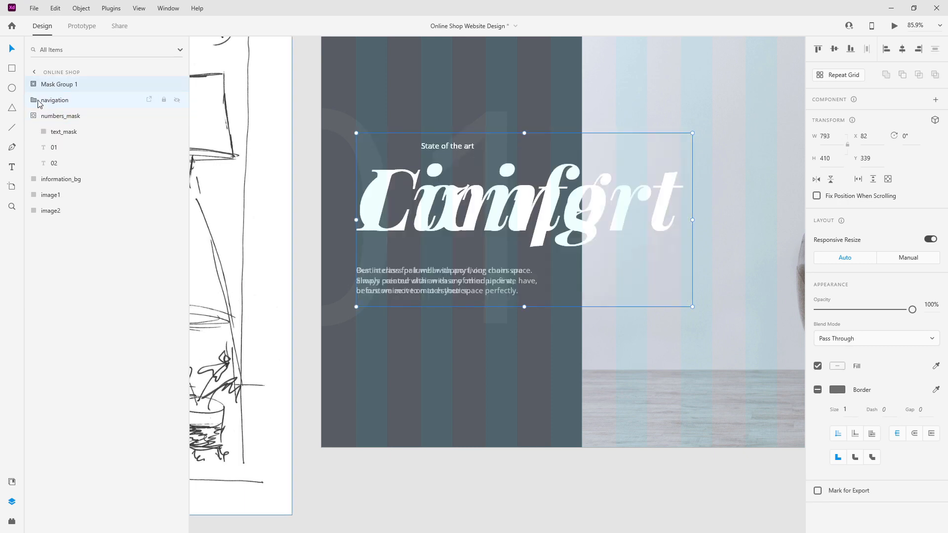
Rename the new mask group as text_mask
double_click(59, 85)
type("tex")
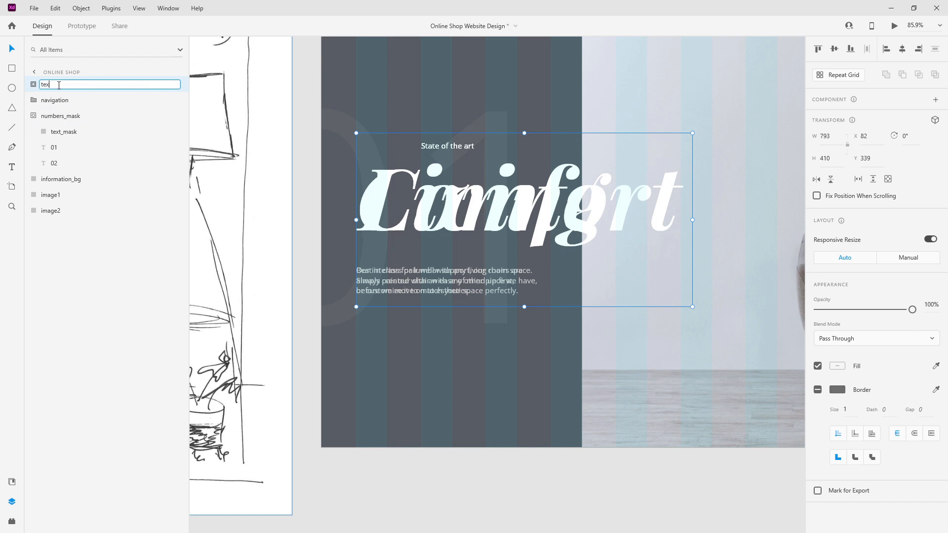
type("t_mask")
key("Return")
Collapse the numbers_mask group and move the text_mask group below navigation in the layer order
left_click(33, 116)
left_click(62, 88)
mouse_move(68, 90)
left_mouse_down()
mouse_move(68, 125)
mouse_move(67, 99)
left_mouse_up()
Expand the text_mask group and move its text2 group straight down to Y 750, below the Comfort text
left_click(68, 113)
left_click(39, 101)
scroll(425, 153, "down", 5)
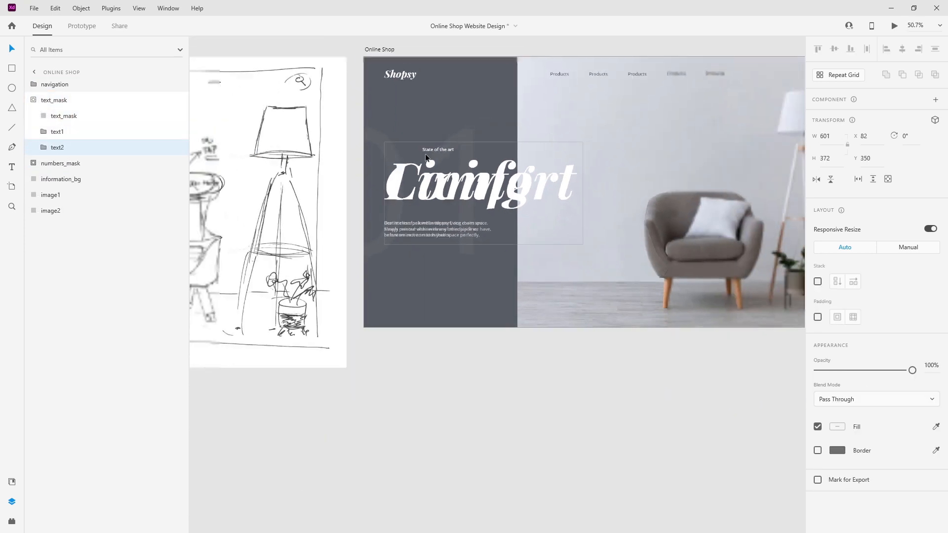
scroll(444, 153, "up", 3)
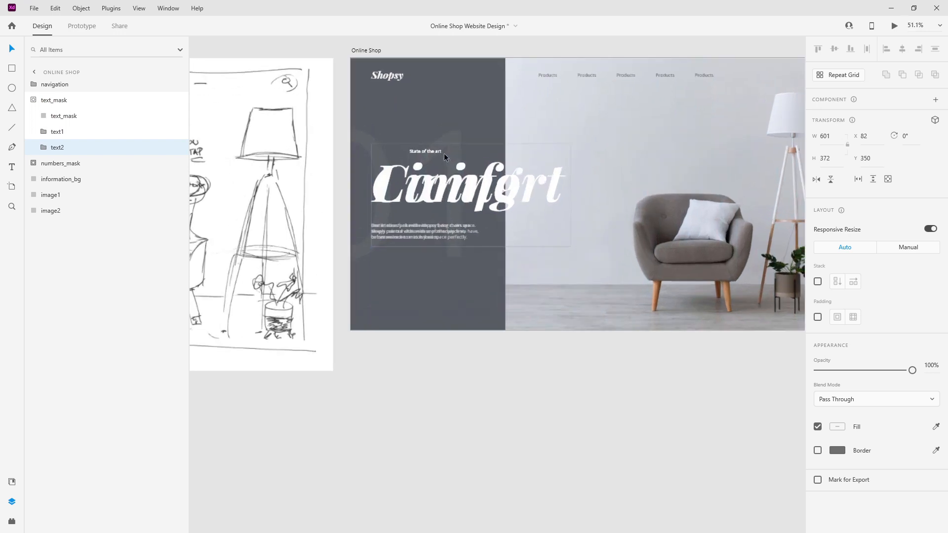
key("shift+Down")
key("shift+Down")
key("shift+Down")
key("shift+Down")
key("shift+Down")
key("shift+Down")
key("shift+Down")
key("shift+Down")
key("shift+Down")
key("shift+Down")
key("shift+Down")
key("shift+Down")
key("shift+Down")
key("shift+Down")
key("shift+Down")
key("shift+Down")
key("shift+Down")
key("shift+Down")
key("shift+Down")
key("shift+Down")
key("shift+Down")
key("shift+Down")
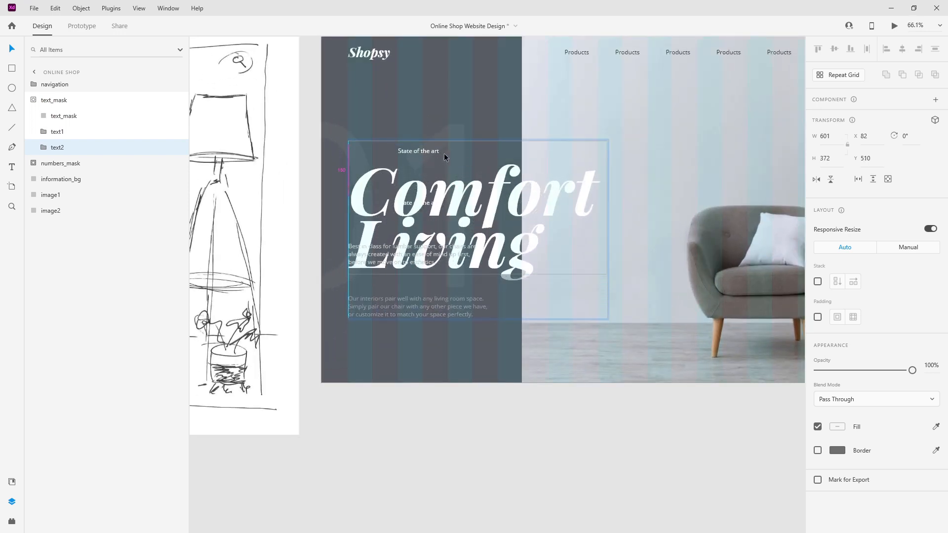
key("shift+Down")
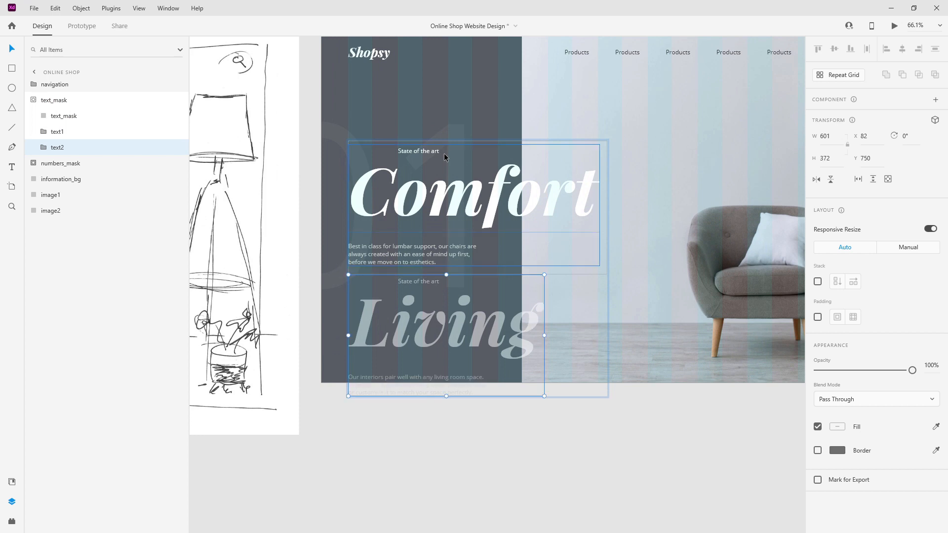
Set the text2 group's opacity to 0% and collapse the text_mask group
key("0")
key("0")
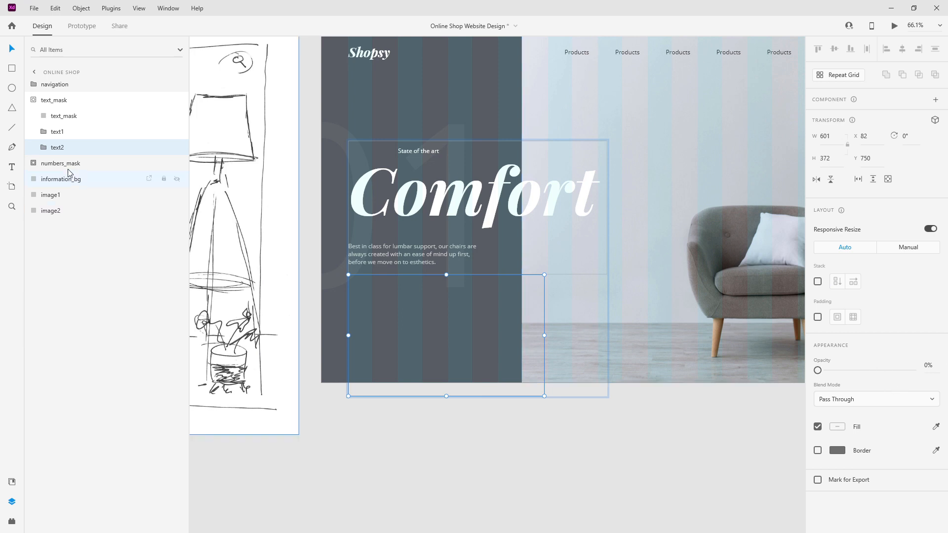
left_click(33, 100)
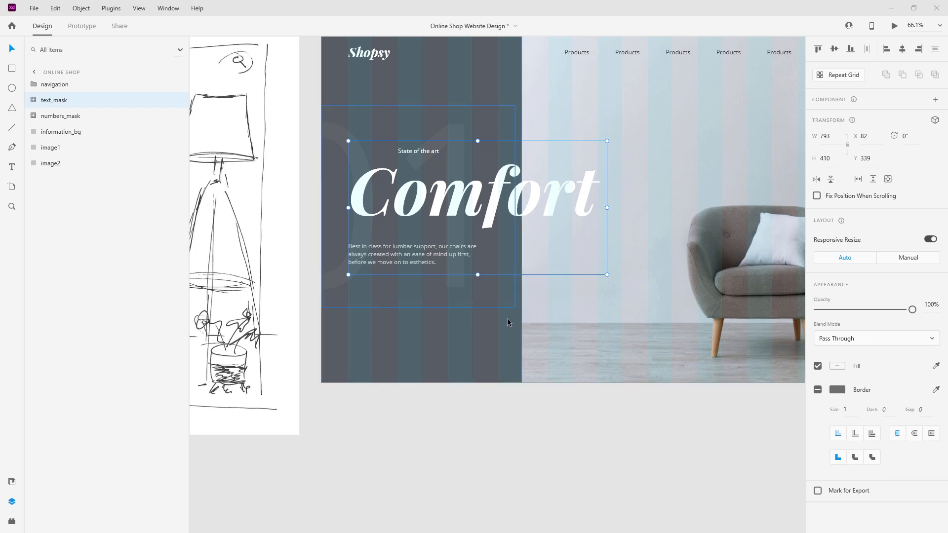
Draw a white rectangle about 532×205 px below the paragraph, straddling the dark panel and the photo
left_click(11, 68)
mouse_move(398, 304)
left_mouse_down()
mouse_move(400, 312)
mouse_move(586, 345)
mouse_move(574, 370)
left_mouse_up()
left_click(12, 48)
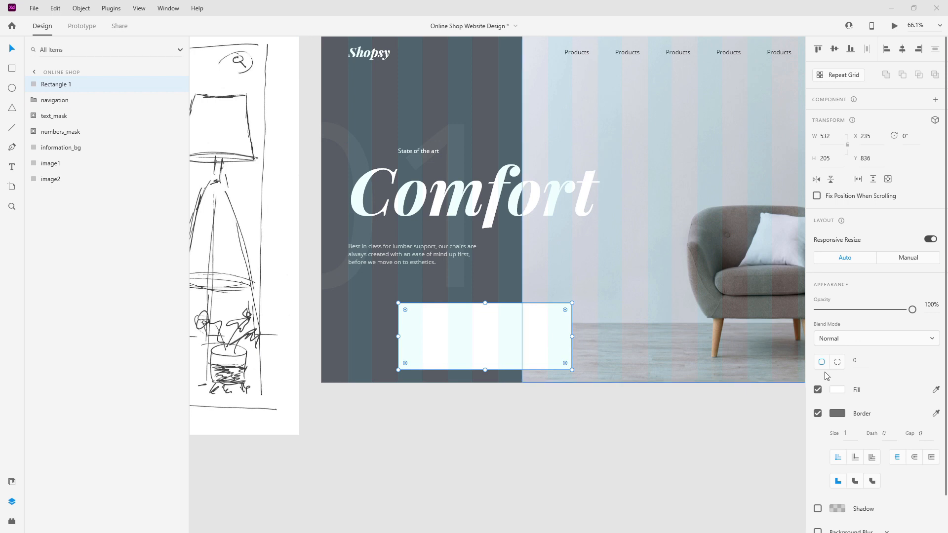
Give the white rectangle individual corner radii of 20 px, leaving only the top-right corner at 0
left_click(837, 362)
left_click(859, 360)
key("Tab")
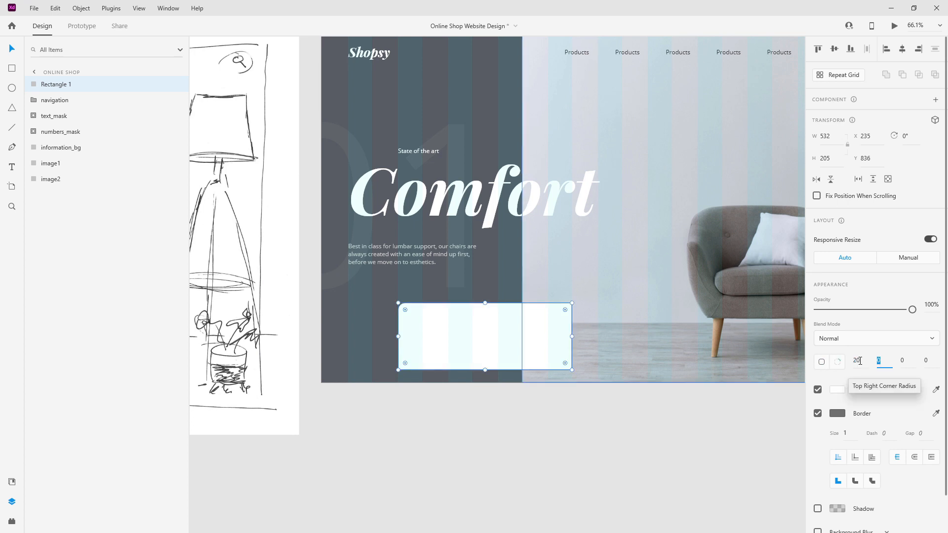
key("Tab")
type("20")
key("Tab")
type("20")
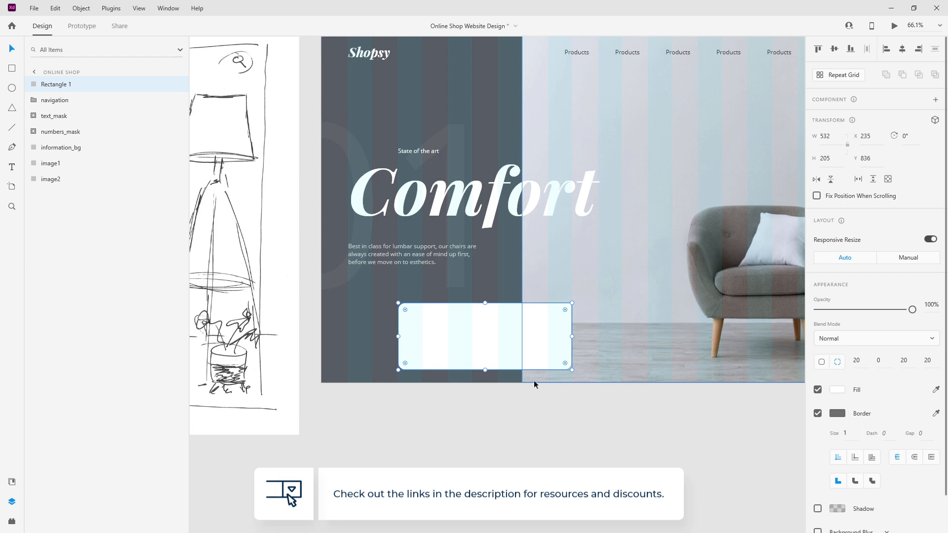
Remove the white rectangle's border and set its height to 220 px
left_click(817, 413)
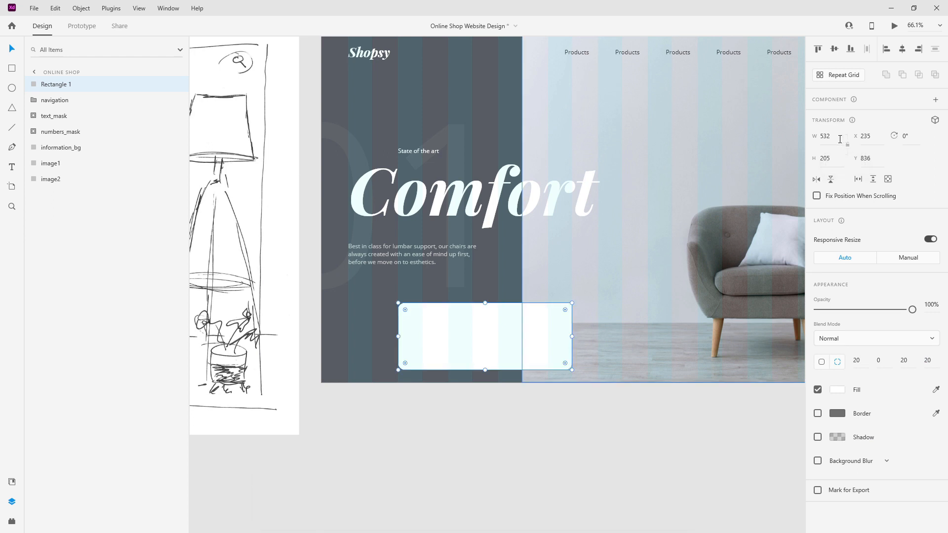
left_click(836, 157)
type("220")
key("Return")
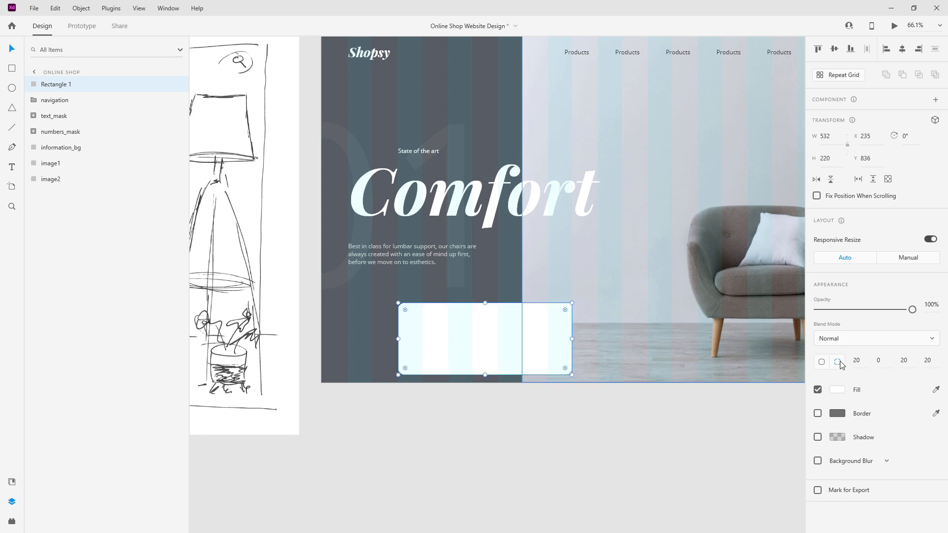
Add a shadow to the white rectangle with X 5, Y 5, blur 20 and black at 8% opacity
left_click(817, 437)
left_click(852, 456)
type("5")
key("Tab")
type("5")
key("Tab")
type("20")
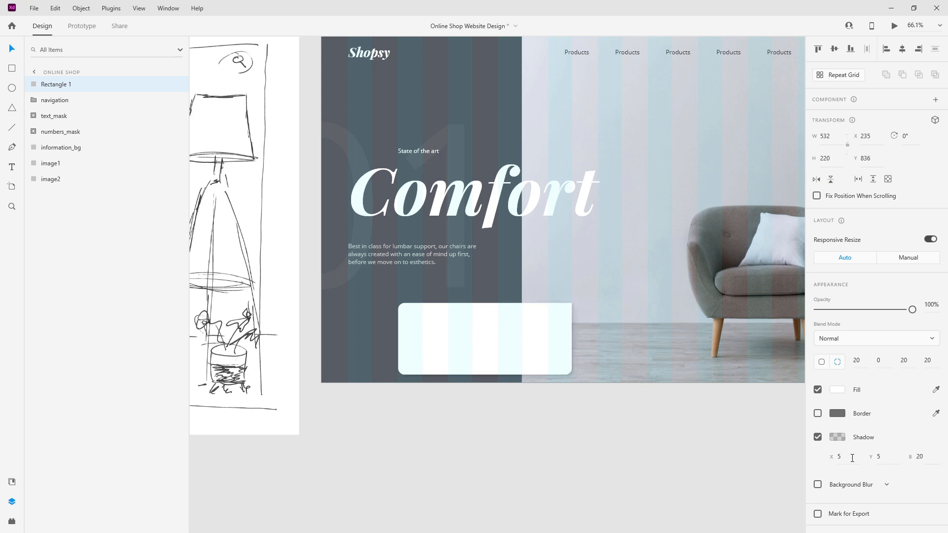
left_click(839, 438)
left_click(780, 473)
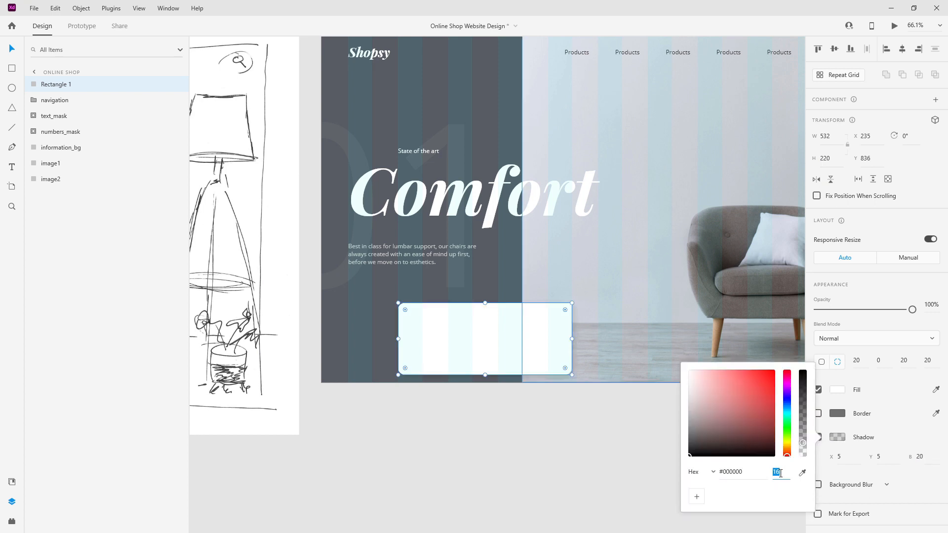
type("8")
Rename the white rectangle layer as next_item_bg
double_click(55, 85)
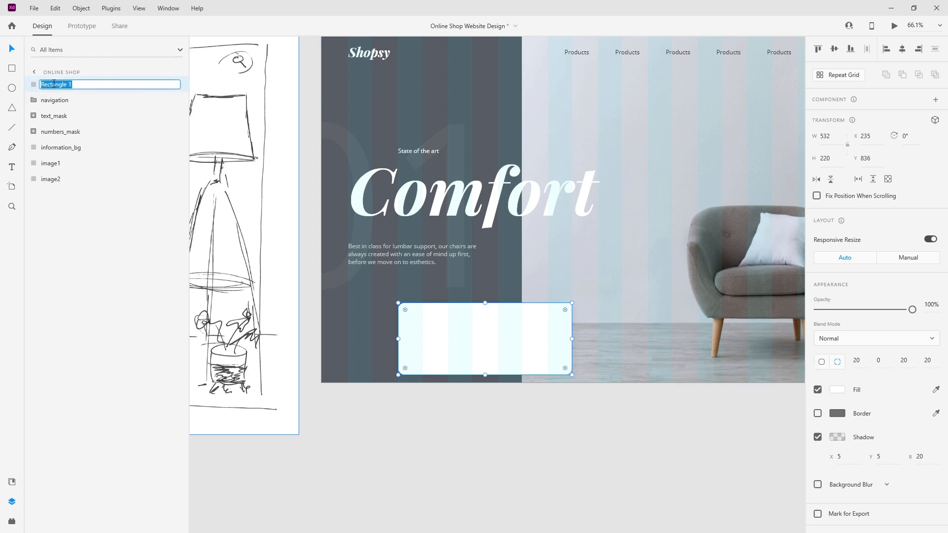
type("next_imtm")
key("ctrl+a")
type("next_item_bg")
key("Return")
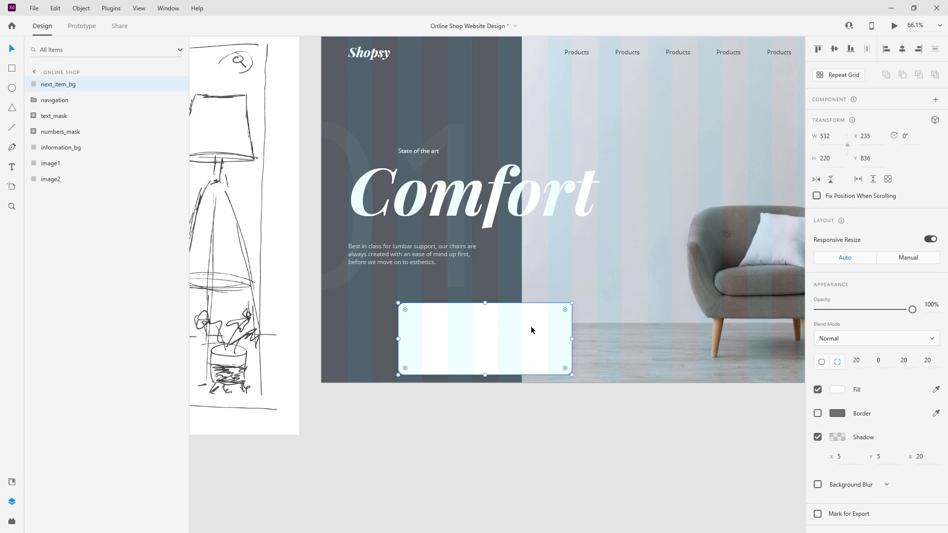
Move the white card up to Y 820, keeping it at X 235
left_click_drag(508, 322, 509, 329)
key("shift+Up")
key("shift+Up")
key("shift+Up")
key("shift+Up")
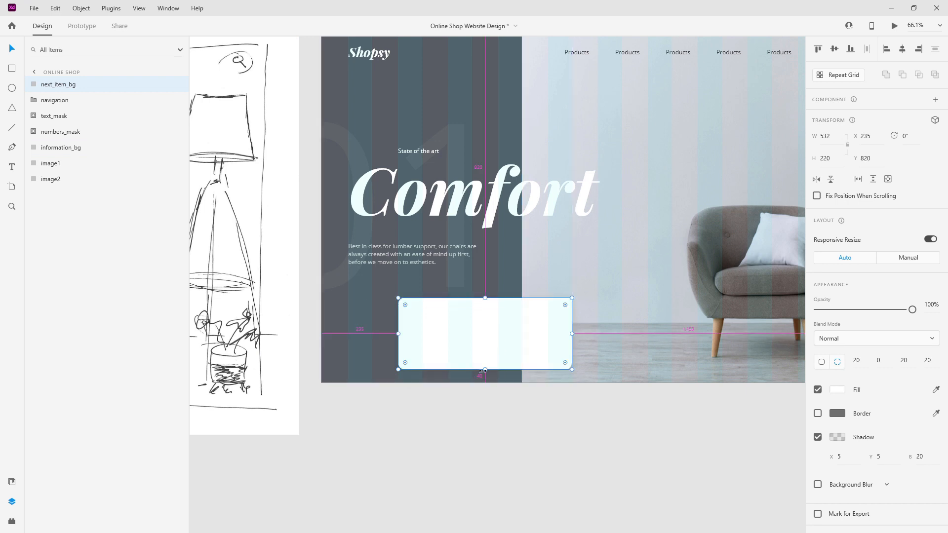
Move the text_mask and numbers_mask groups up together to Y 214
scroll(479, 354, "down", 4)
scroll(479, 355, "up", 1)
left_click(418, 222)
key("alt")
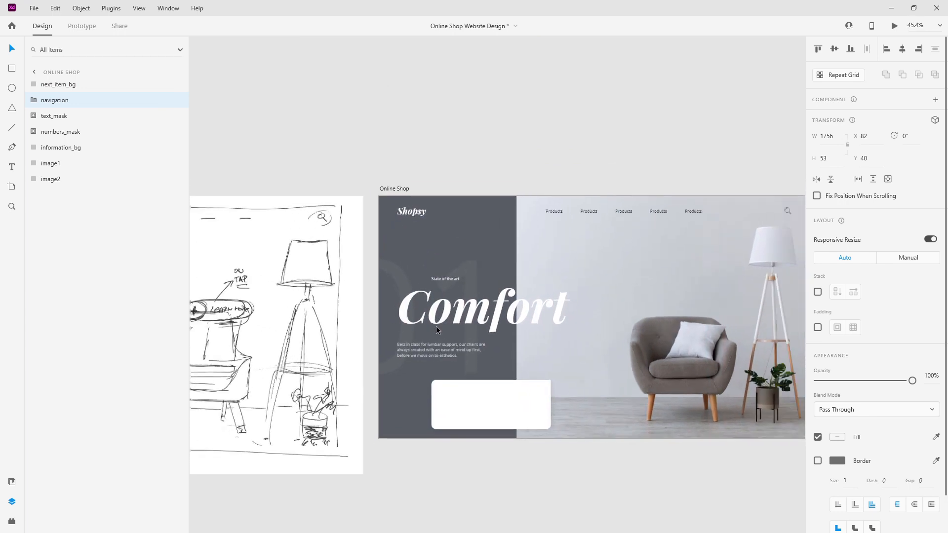
scroll(439, 322, "up", 3)
scroll(480, 257, "down", 1)
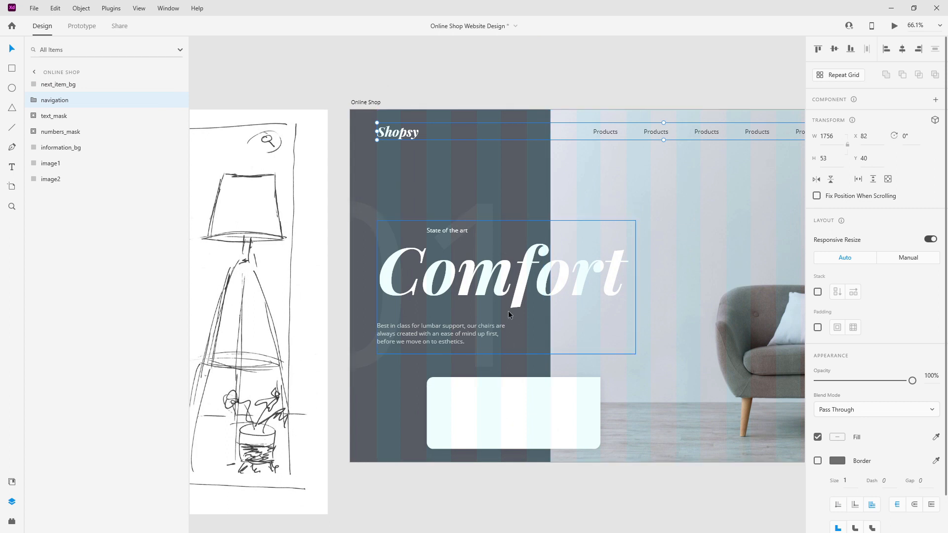
left_click(64, 116)
left_click(70, 132, "shift")
key("shift+Up")
key("shift+Up")
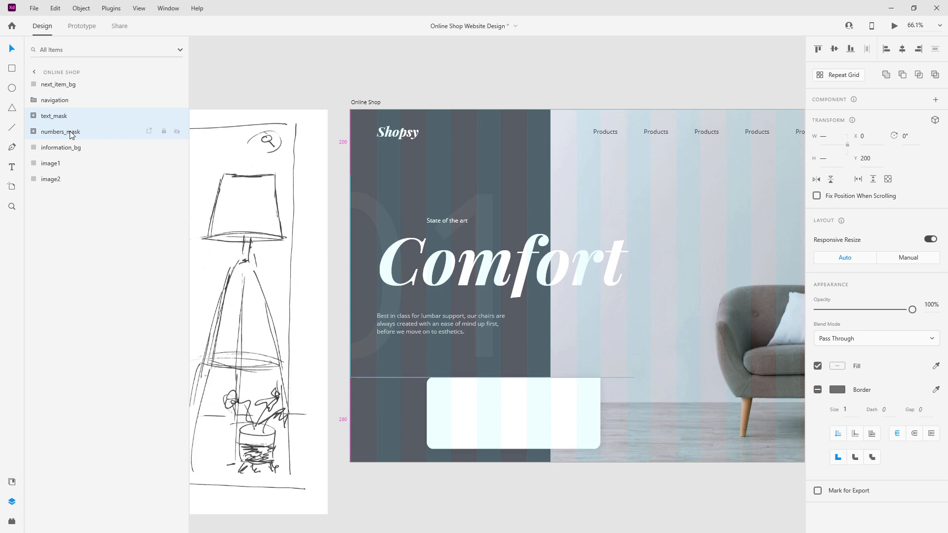
key("shift+Down")
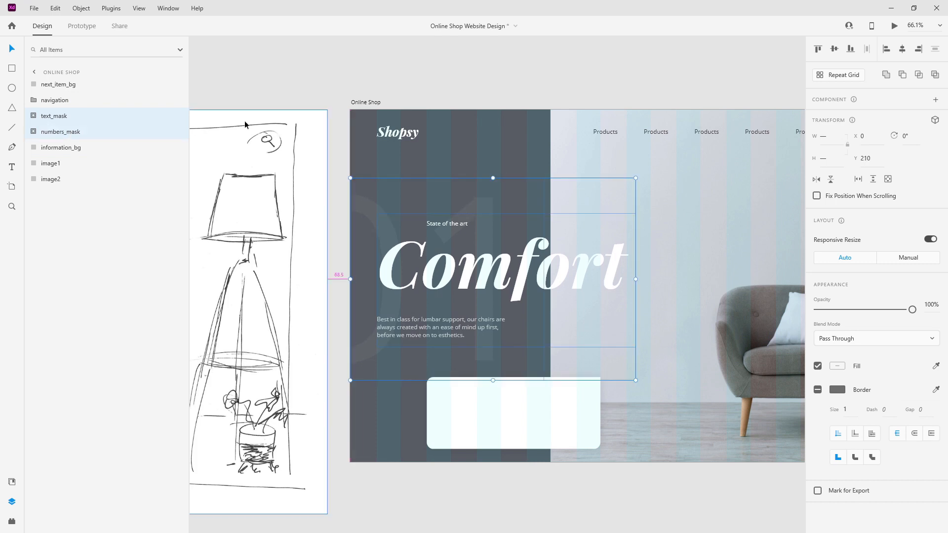
scroll(246, 123, "down", 2)
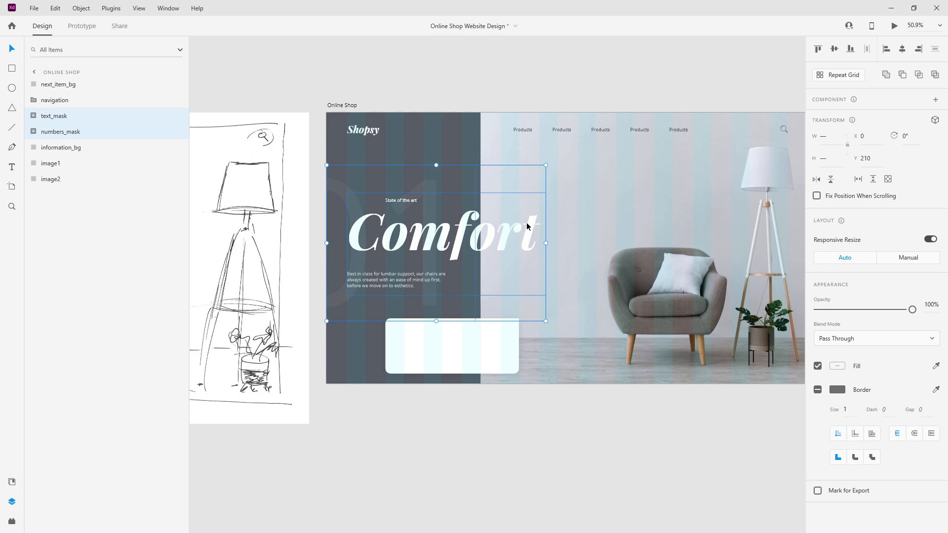
key("Down")
key("Down")
key("Down")
key("Down")
key("Down")
key("Up")
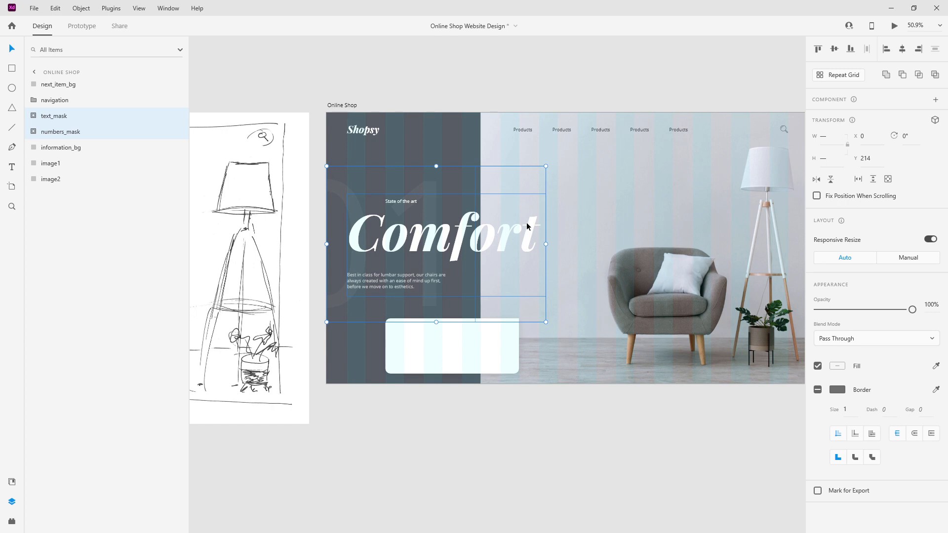
Reorder the next_item_bg layer so it sits below numbers_mask and directly above information_bg
left_click(74, 84)
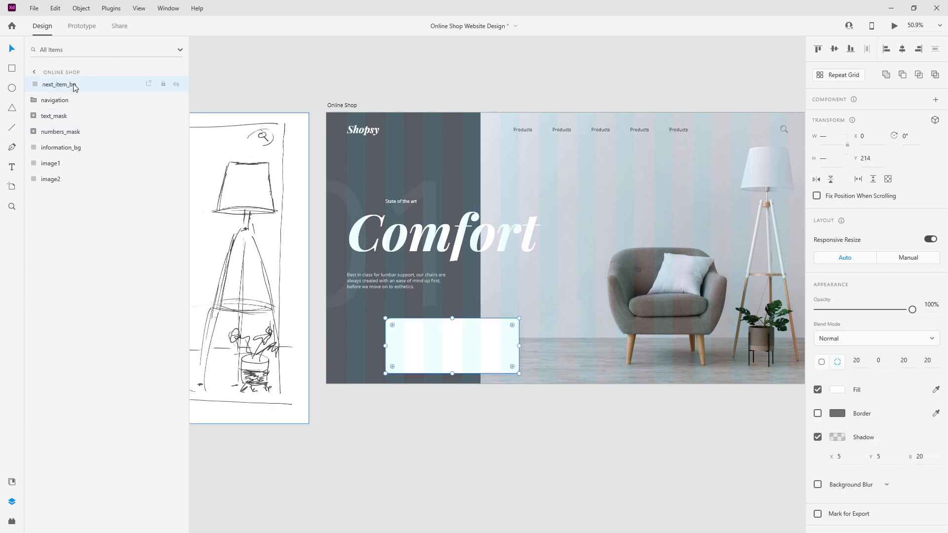
left_click_drag(78, 90, 69, 140)
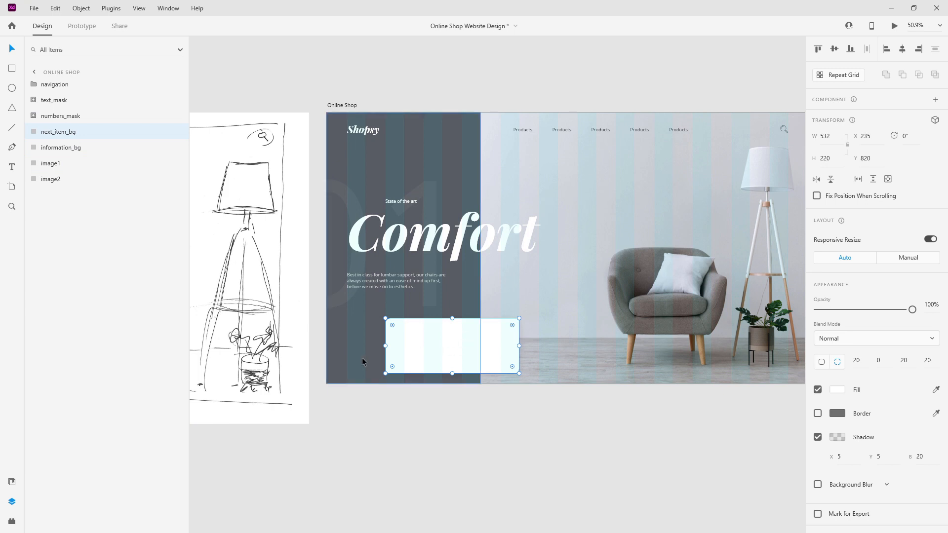
scroll(362, 357, "up", 5)
scroll(362, 353, "up", 2)
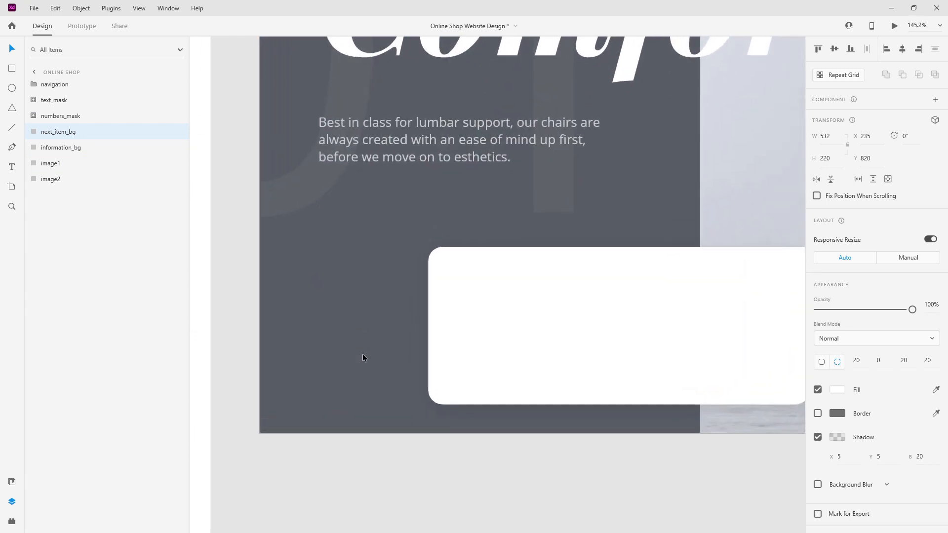
Place the left-pointing arrow component on the dark panel beside the white card and rename the component left_arrow
left_click(12, 482)
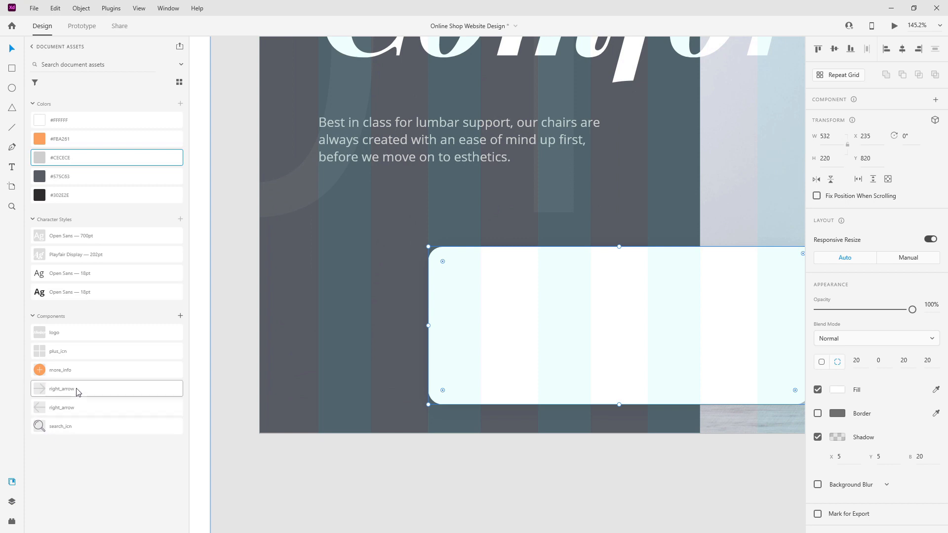
left_click_drag(68, 407, 361, 338)
right_click(67, 409)
left_click(91, 451)
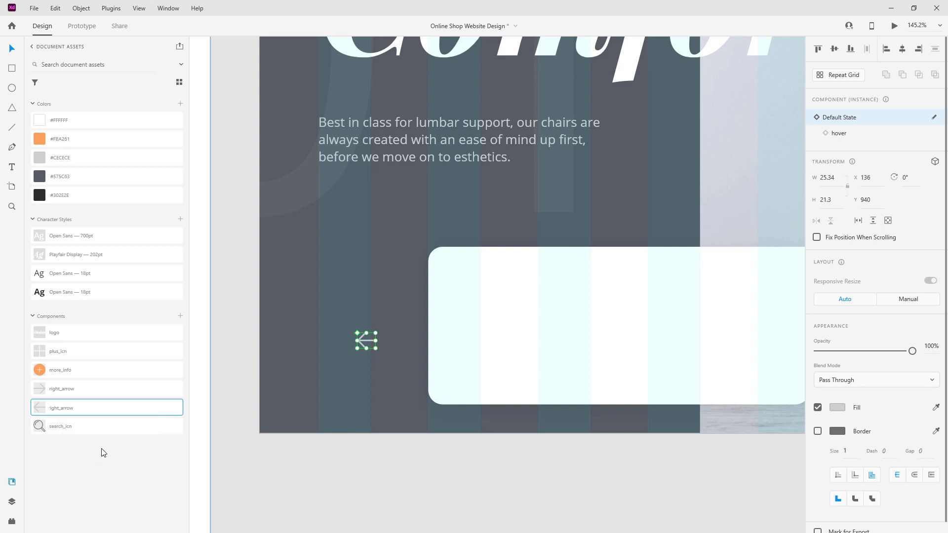
triple_click(72, 407)
type("lef")
left_click(341, 337)
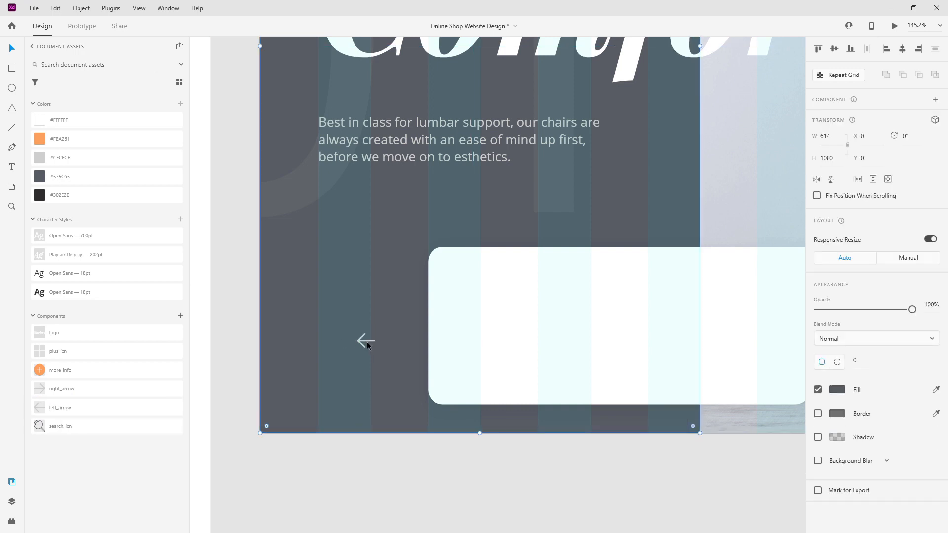
Move the left arrow to X 82, Y 903 and place a right_arrow instance between it and the white card
left_click(12, 501)
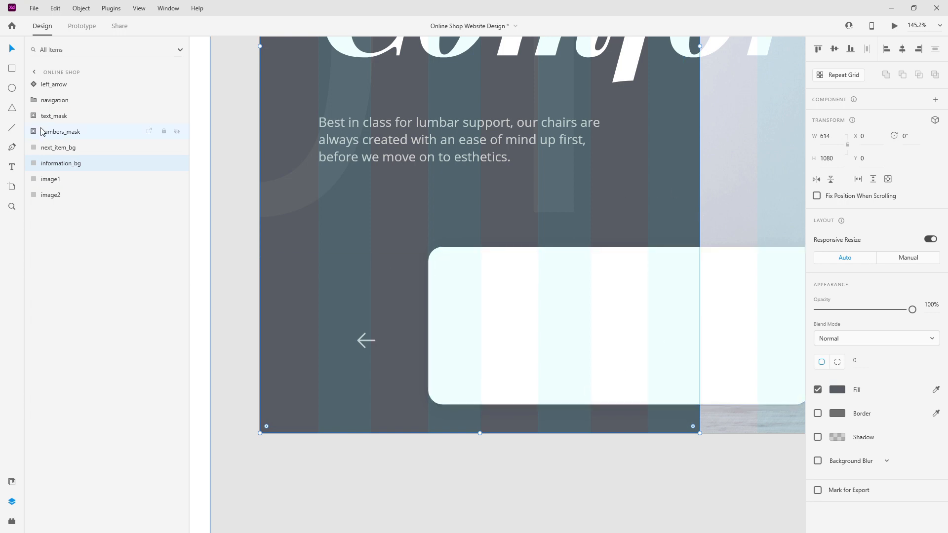
left_click_drag(374, 347, 335, 316)
left_click(11, 481)
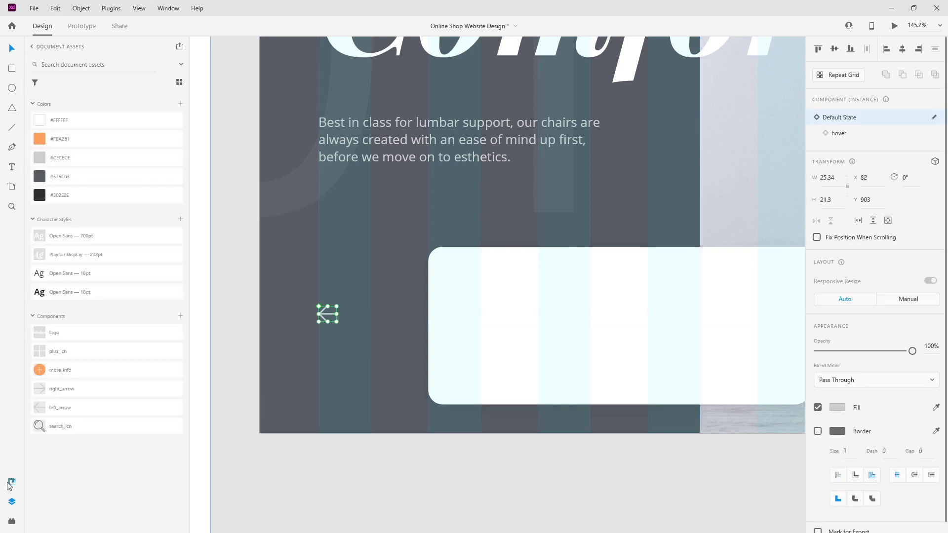
left_click_drag(81, 395, 386, 317)
Align both arrows on their vertical middles and centre them on the white card's height at Y 919.35
scroll(326, 313, "up", 3)
left_click(324, 315, "shift")
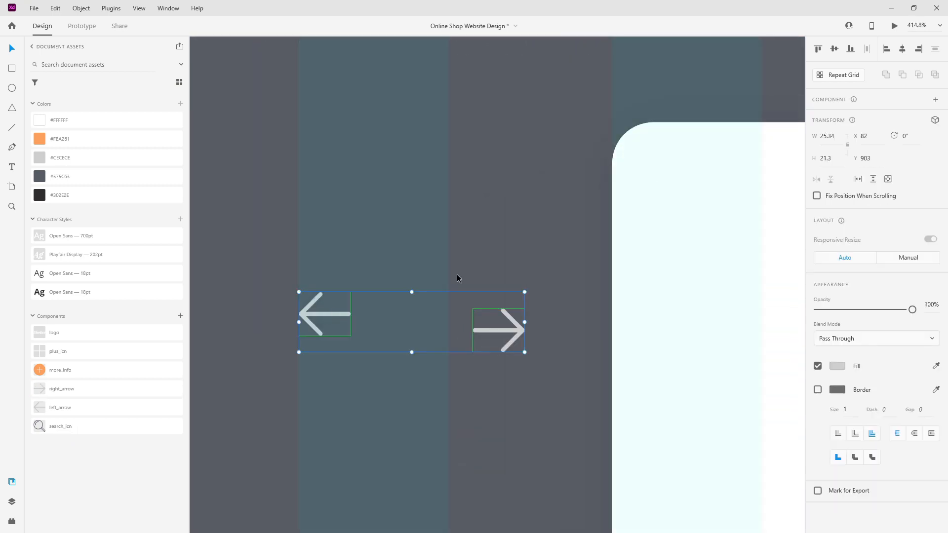
left_click(834, 48)
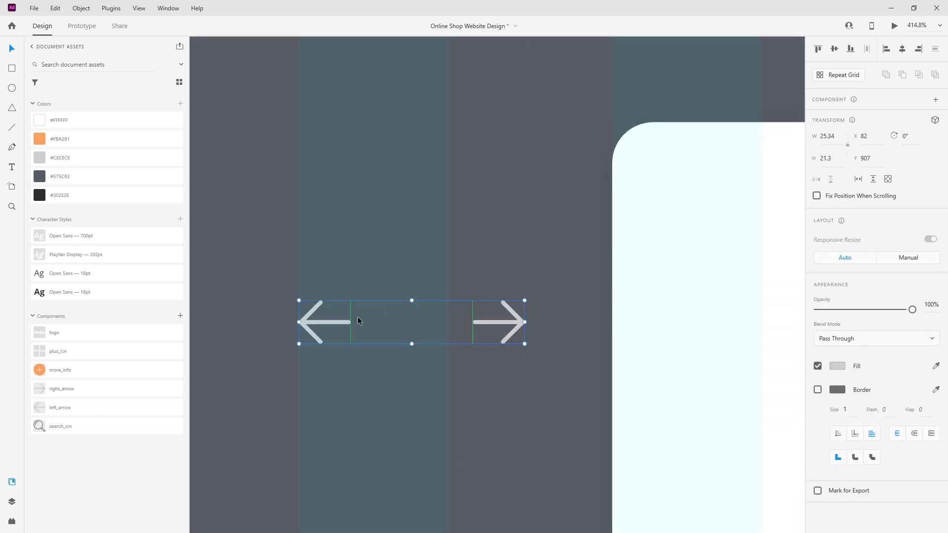
left_click_drag(333, 321, 330, 347)
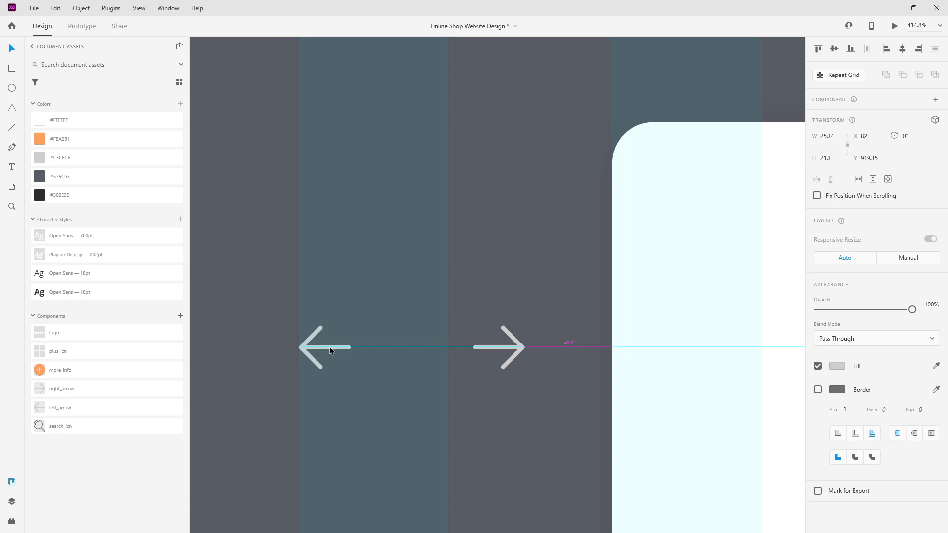
scroll(295, 273, "down", 3)
scroll(294, 276, "down", 2)
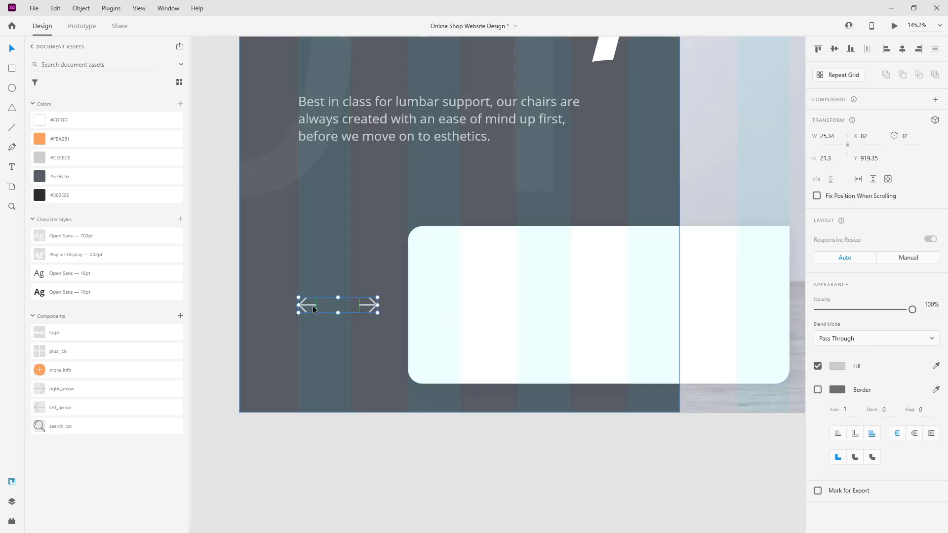
left_click_drag(313, 308, 313, 307)
scroll(256, 306, "up", 5)
scroll(400, 286, "down", 1)
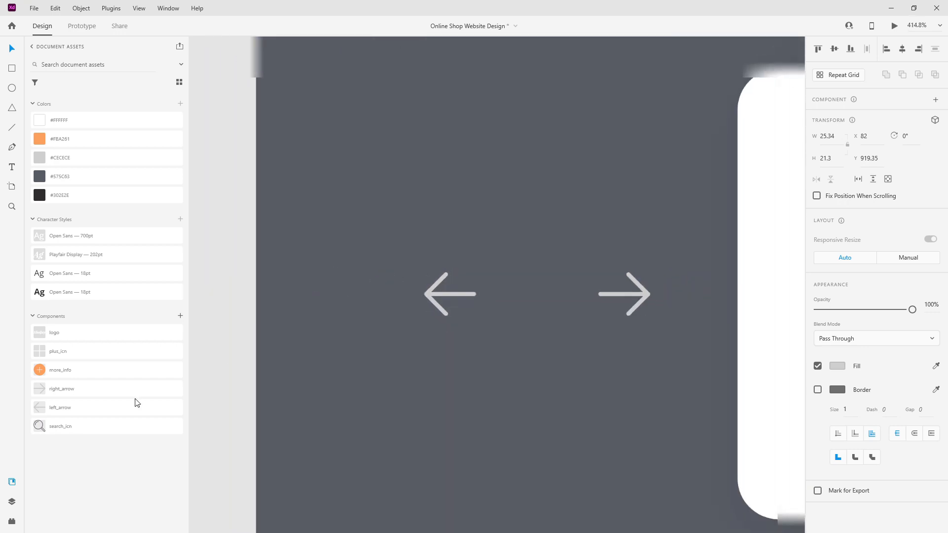
Move only the right arrow closer to the left arrow, to X 155 at the grid column's edge
left_click(507, 369)
left_click(643, 294)
left_click_drag(643, 295, 620, 295)
scroll(409, 289, "down", 5)
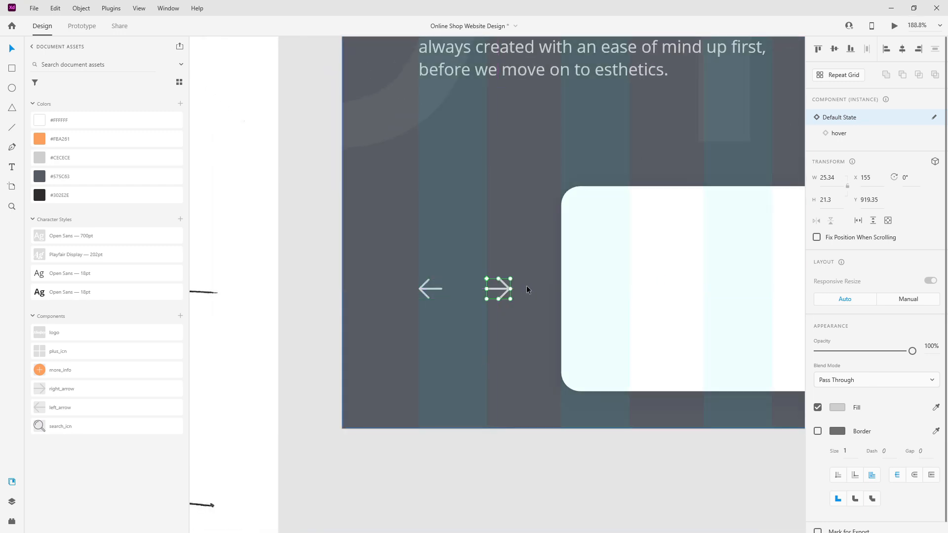
Try the right arrow nearer the left arrow at X 147.34 and return it to X 155
left_click_drag(505, 291, 463, 291)
key("shift+Right")
key("shift+Right")
scroll(462, 289, "down", 3)
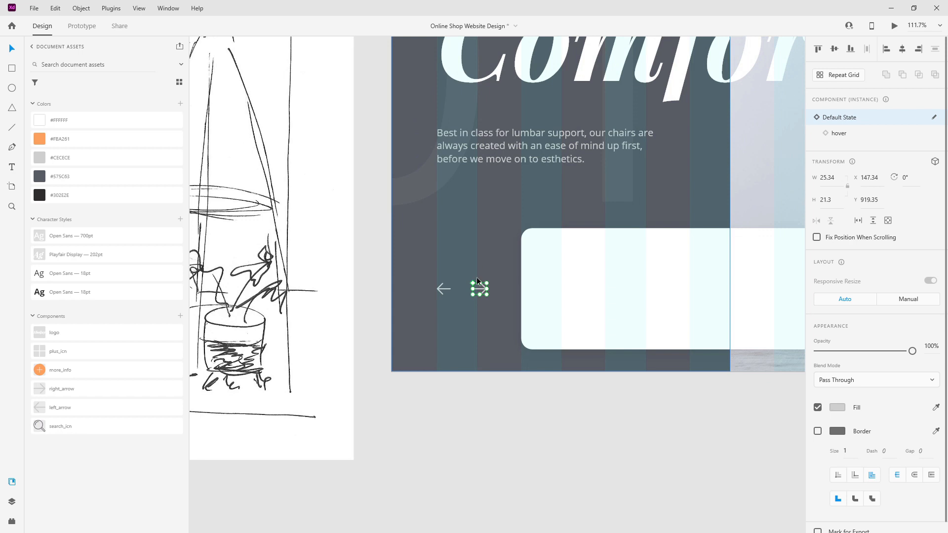
scroll(474, 284, "up", 5)
left_click_drag(520, 296, 536, 297)
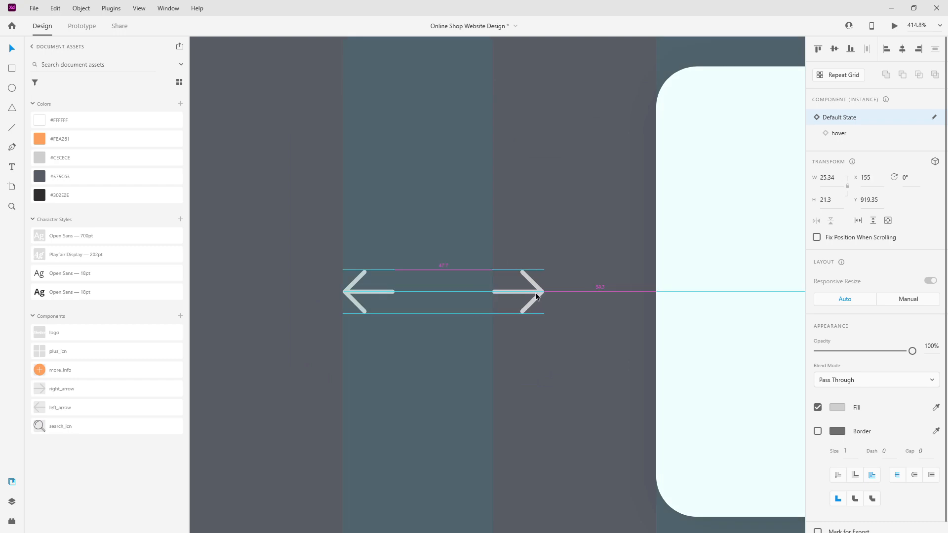
scroll(537, 295, "down", 10)
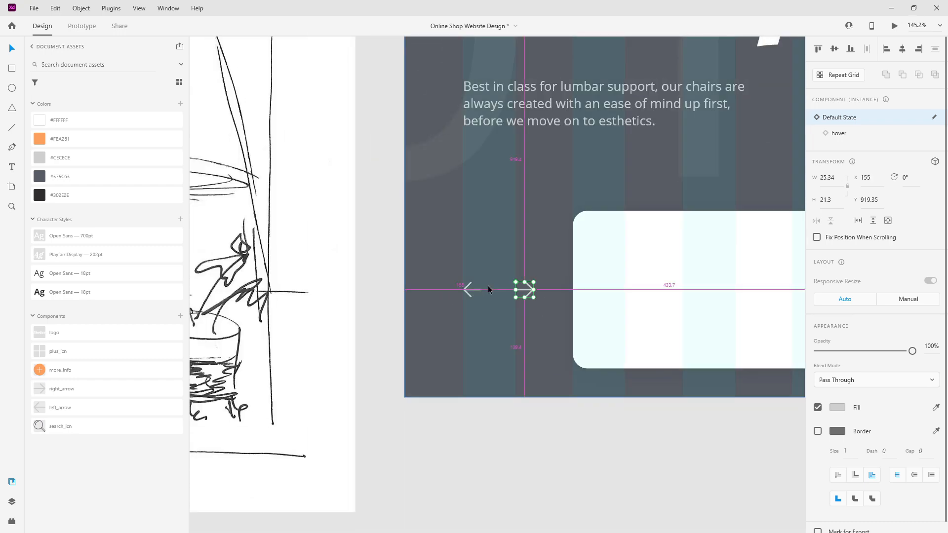
scroll(428, 279, "down", 2)
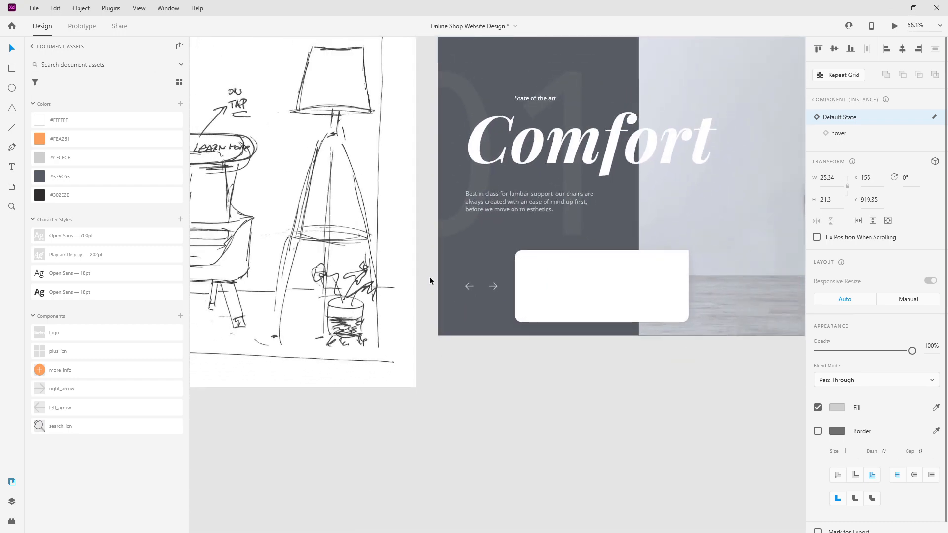
Preview the right arrow's hover state and switch it back to Default State
scroll(493, 289, "up", 10)
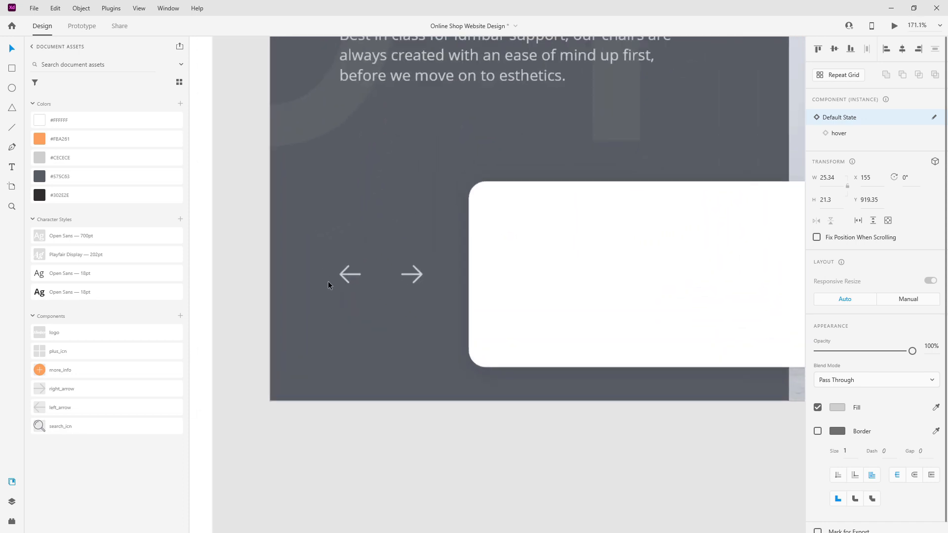
left_click(839, 134)
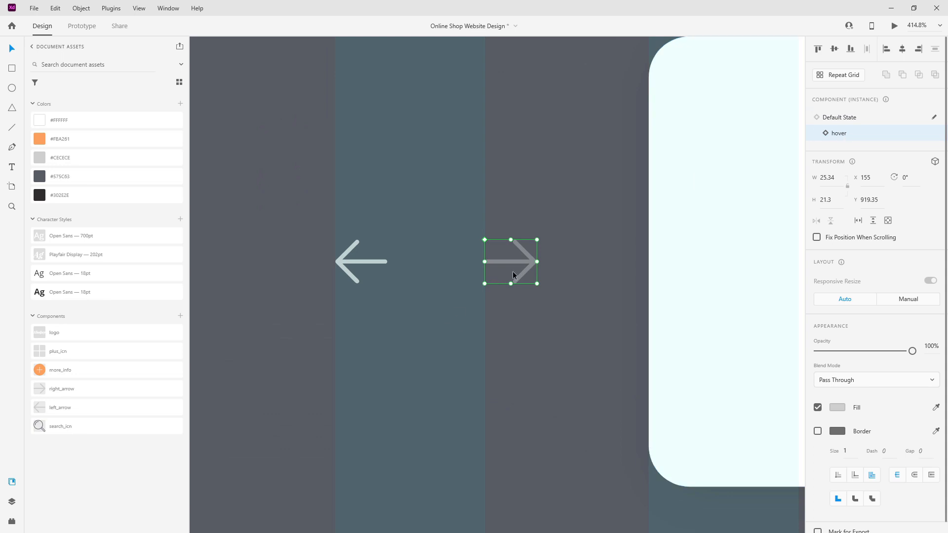
left_click(855, 121)
left_click(853, 133)
left_click(854, 120)
scroll(368, 236, "down", 10)
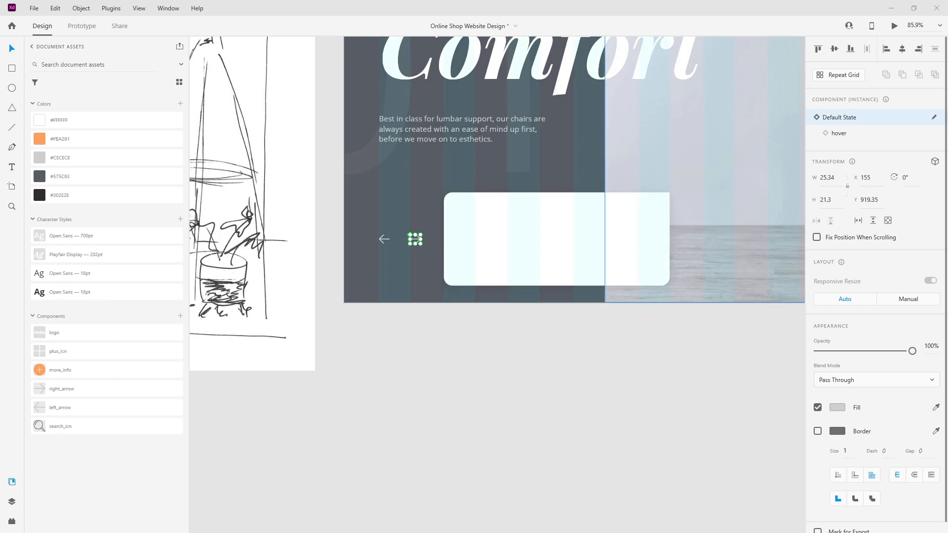
Duplicate the white card, narrow the copy to 235 px, remove its shadow and fill it with #CECECE
left_click(519, 226)
scroll(539, 227, "up", 3)
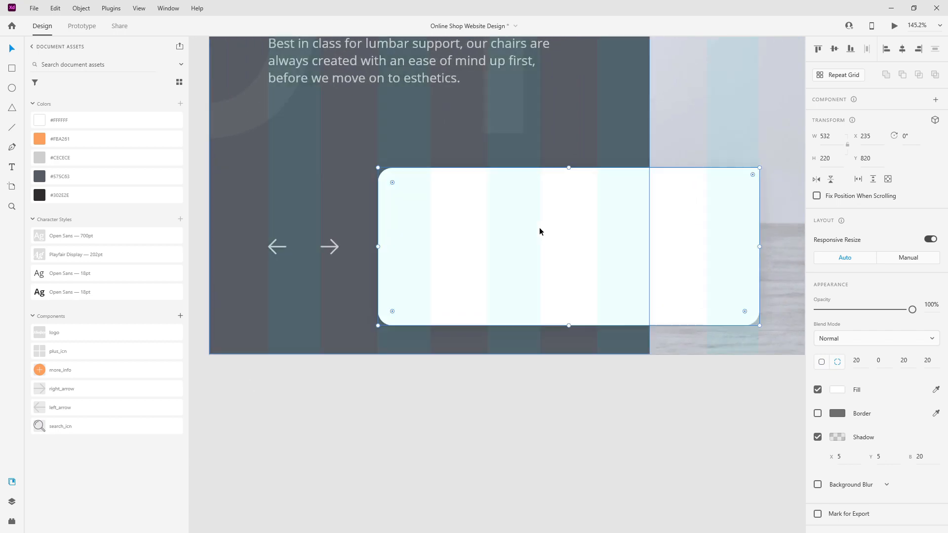
left_click_drag(759, 246, 546, 242)
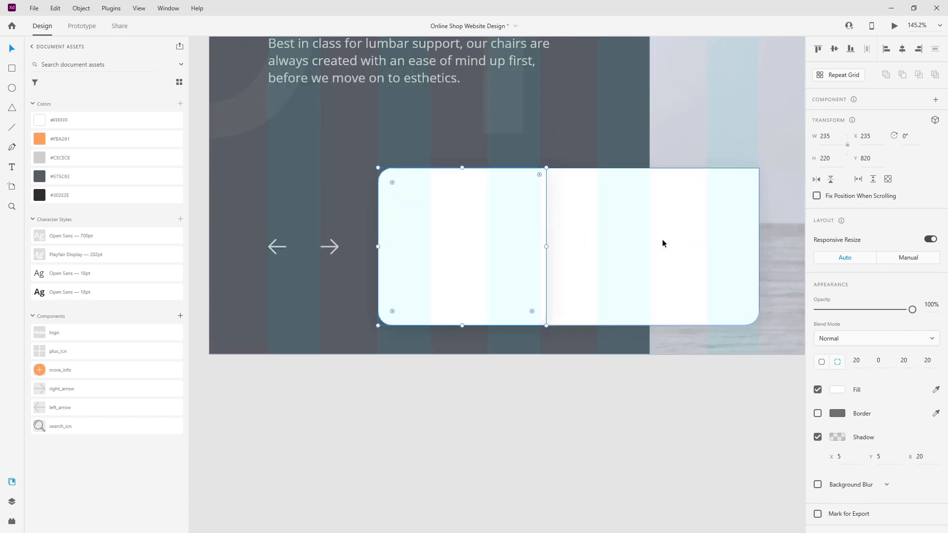
left_click(818, 439)
left_click_drag(80, 162, 423, 249)
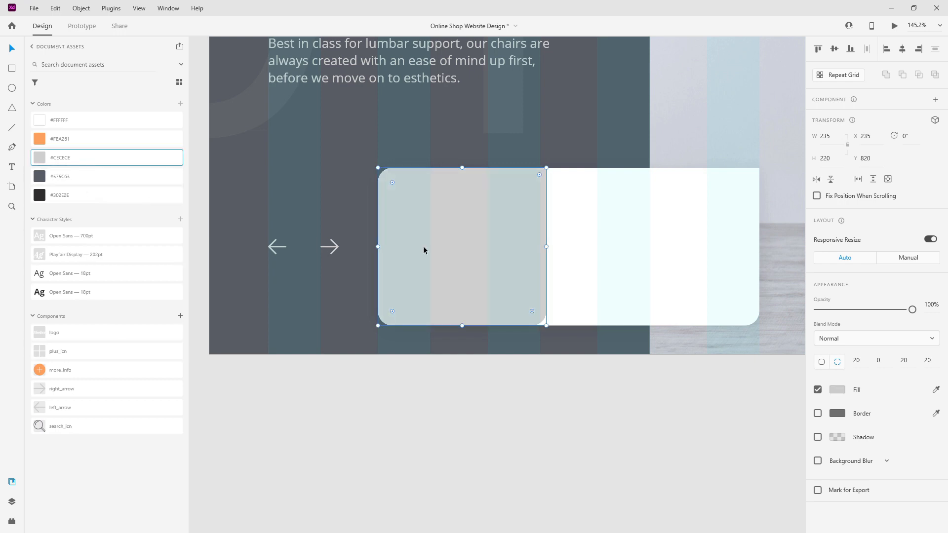
Give the grey rectangle a uniform corner radius of 20 and resize it to 190 × 192
left_click(822, 362)
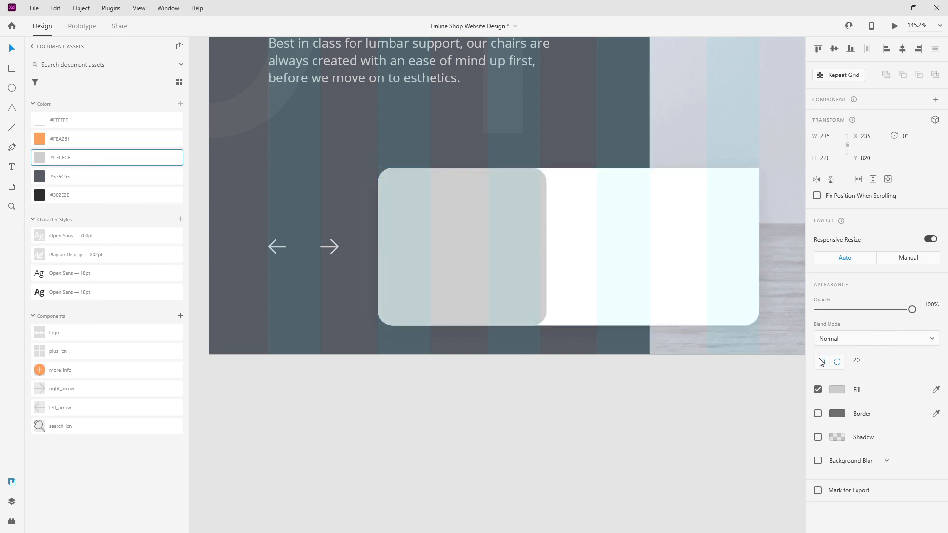
left_click(863, 362)
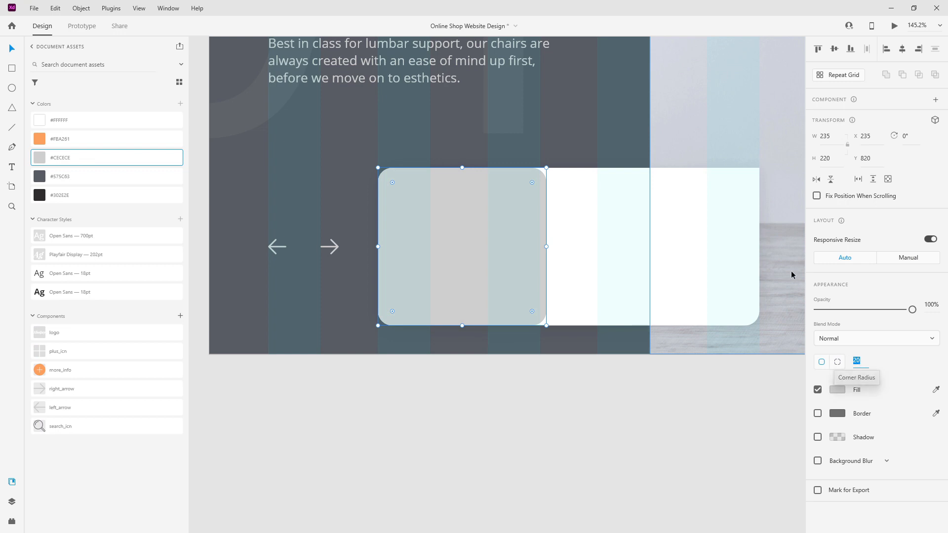
left_click(832, 139)
type("190")
key("Tab")
type("1")
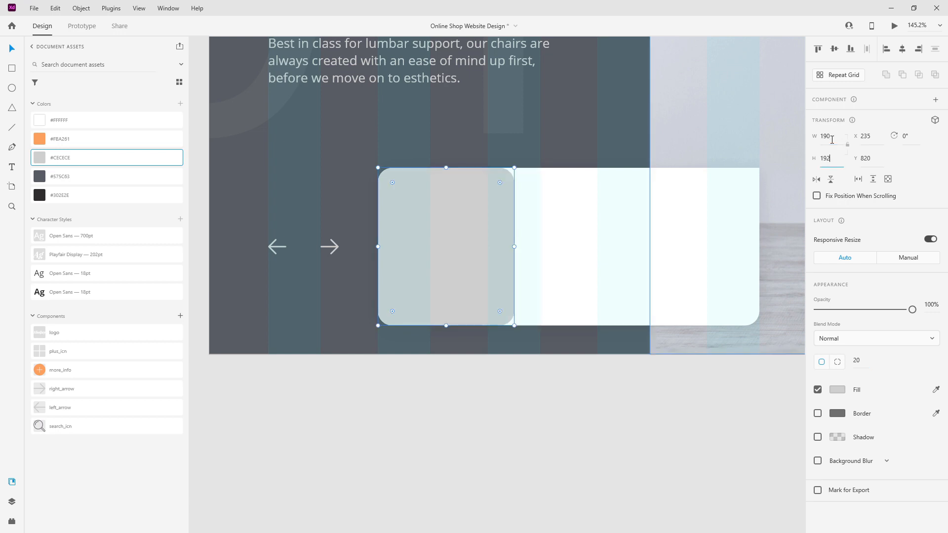
type("92")
key("Return")
Move the grey rectangle to X 249, Y 834 for an even 14 px margin inside the white card
left_click_drag(508, 204, 506, 217)
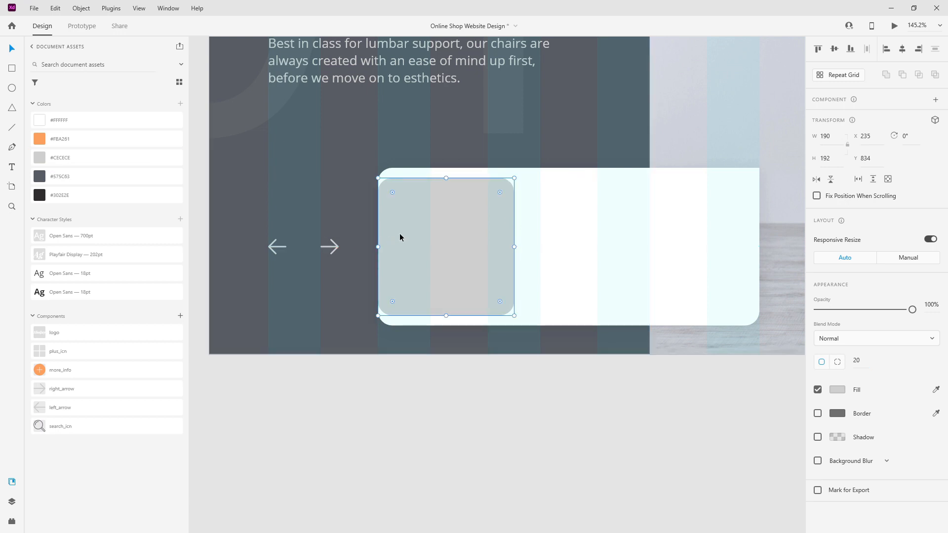
key("shift+Right")
key("Right")
key("Right")
key("Right")
key("Right")
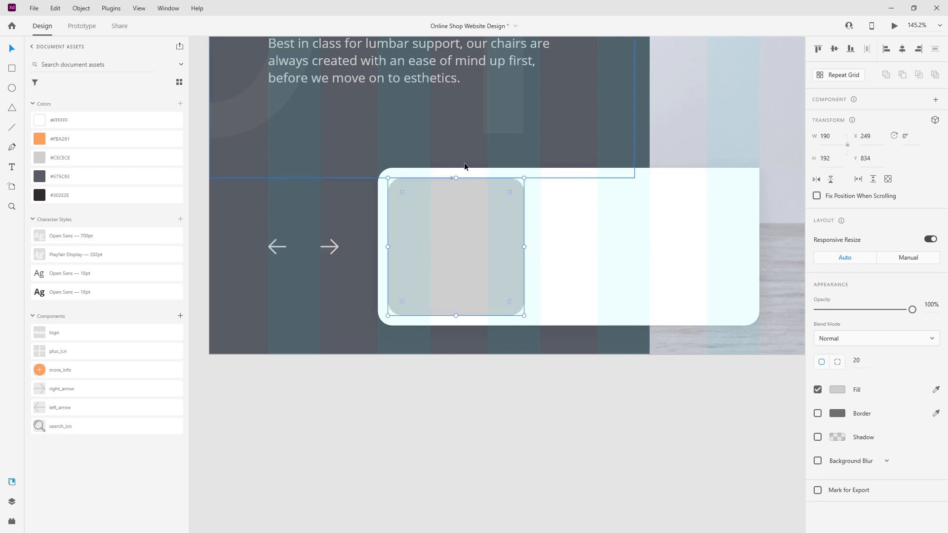
left_click(584, 232)
key("alt")
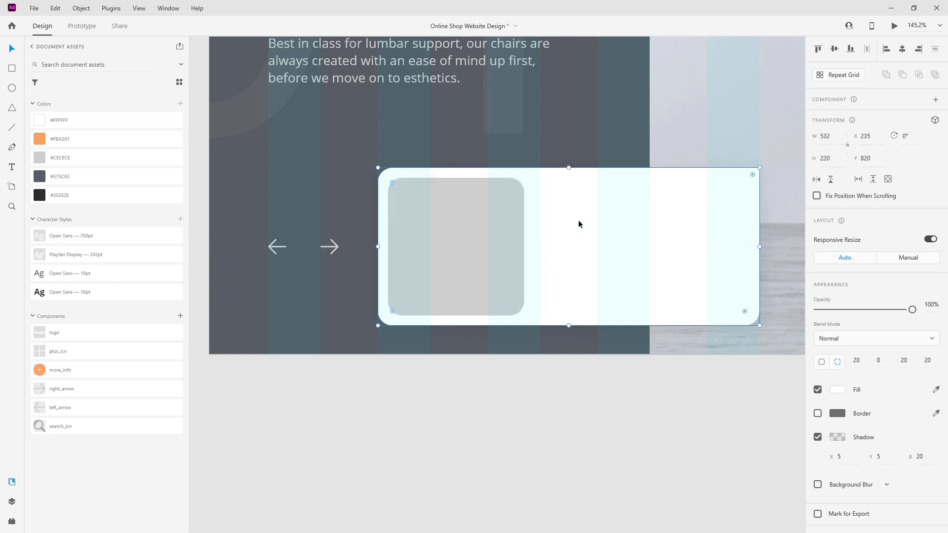
left_click(451, 218)
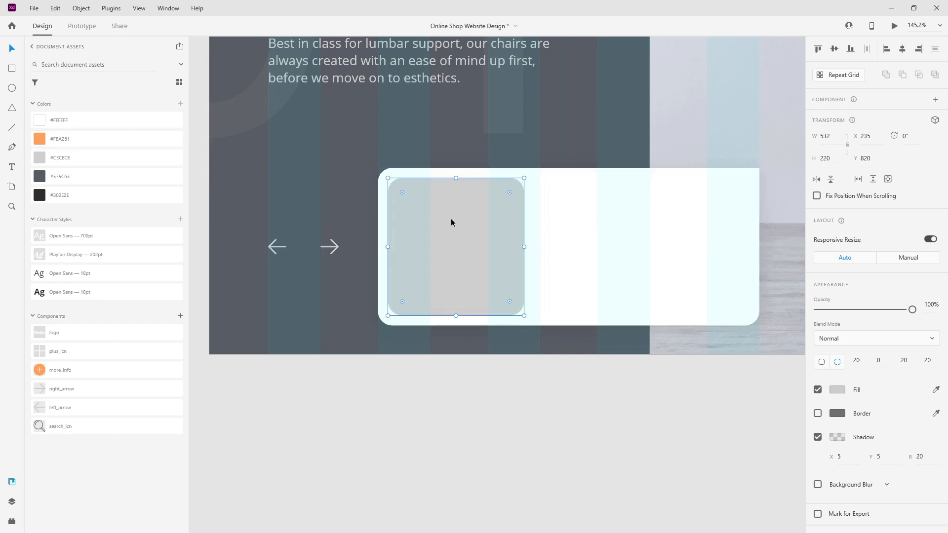
Rename the grey rectangle's layer as image1
left_click(13, 502)
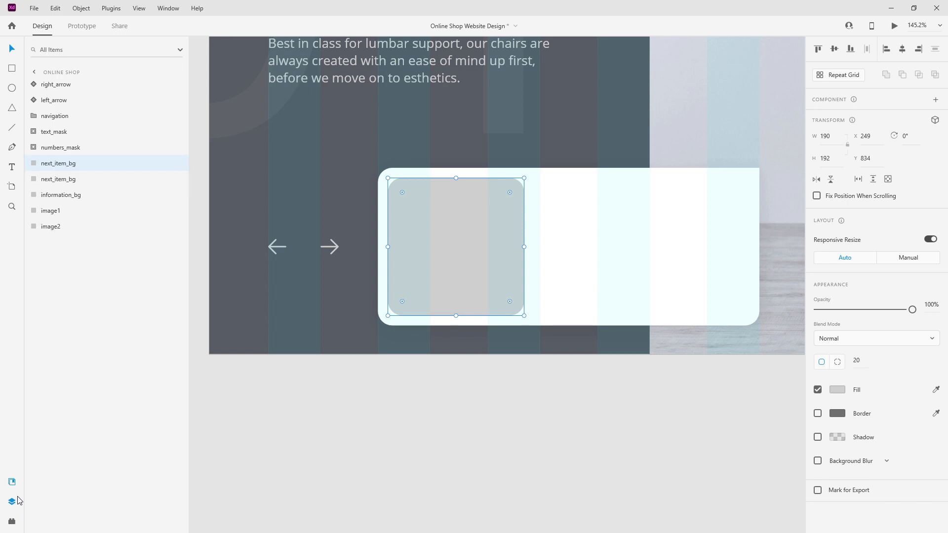
double_click(74, 163)
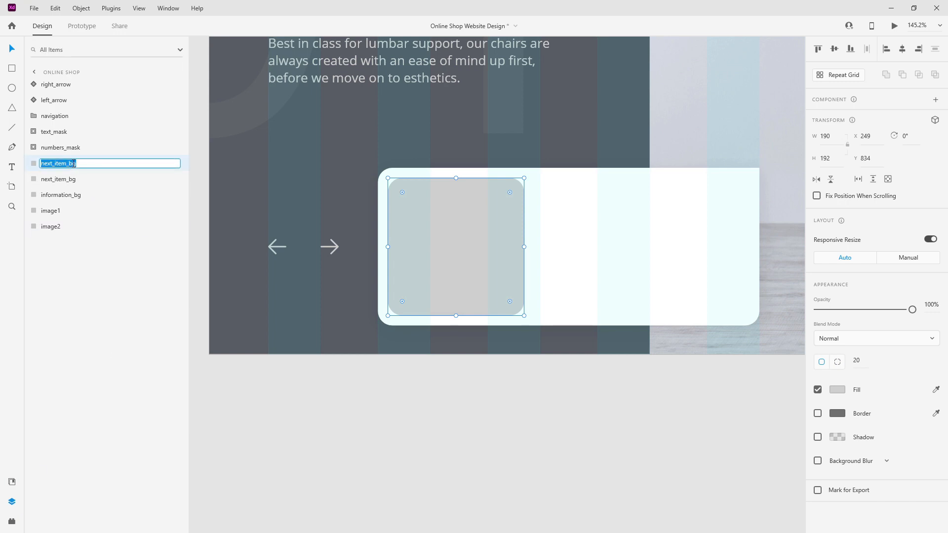
type("image1")
key("Return")
Duplicate the grey image1 rectangle in place and rename the lower of the two layers image2
key("ctrl+d")
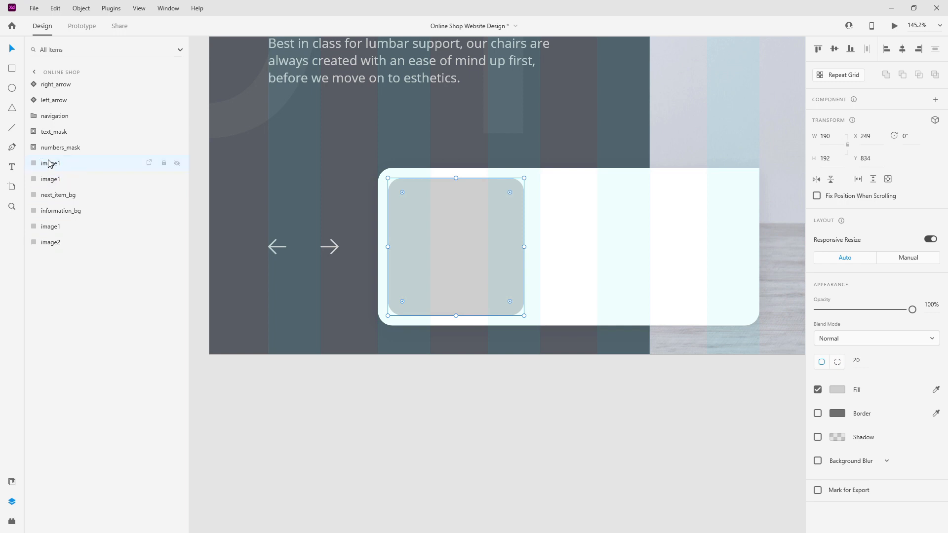
double_click(50, 179)
key("Right")
key("Return")
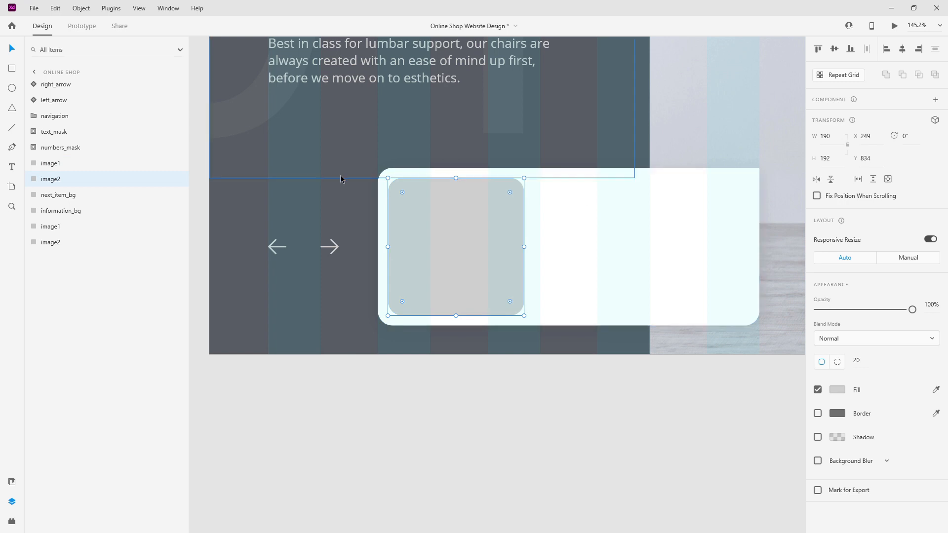
Group the next_item_bg card with the image1 and image2 rectangles placed on it
scroll(332, 183, "down", 5)
scroll(332, 184, "up", 3)
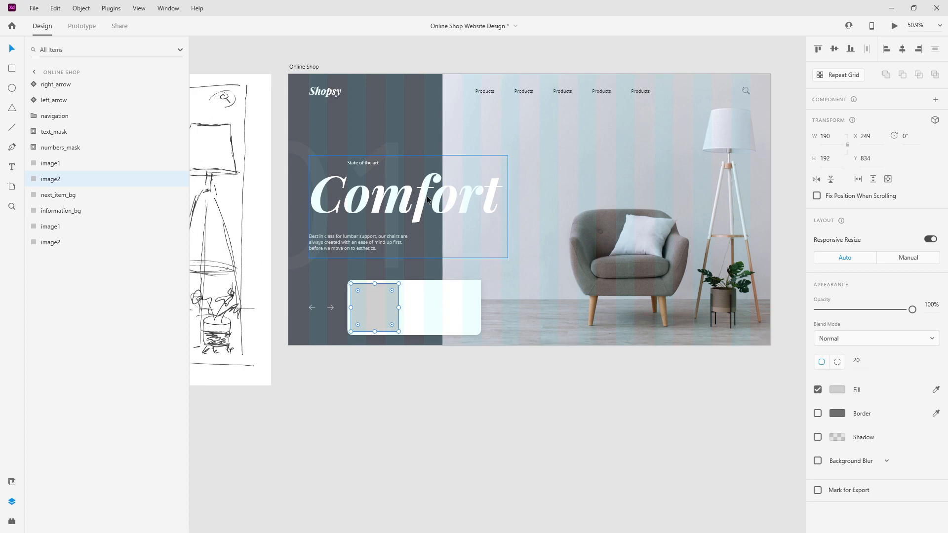
scroll(421, 297, "up", 5)
left_click(82, 215)
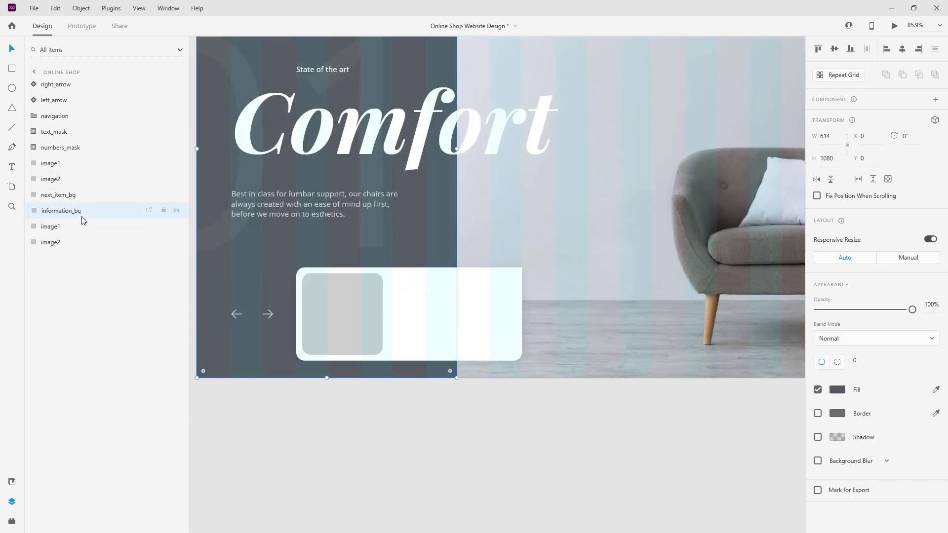
left_click(71, 195)
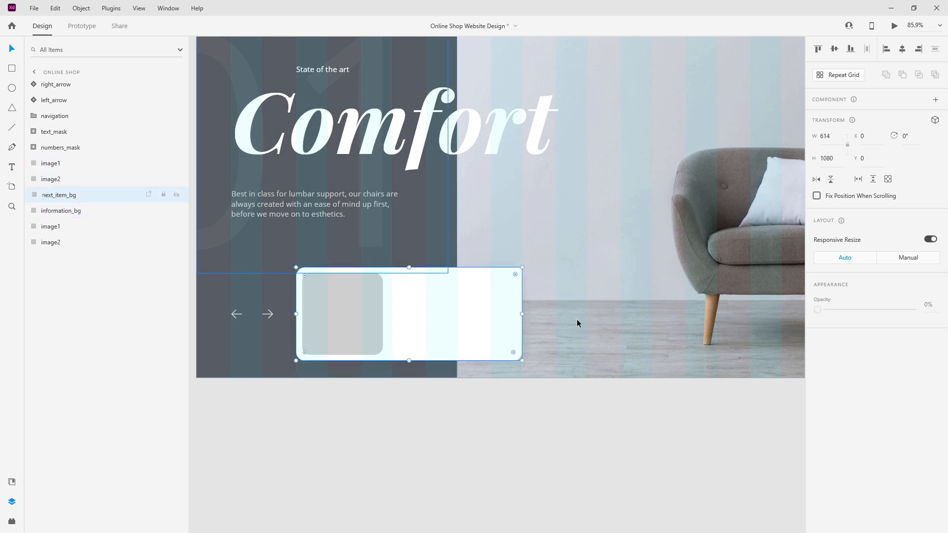
left_click(59, 164, "shift")
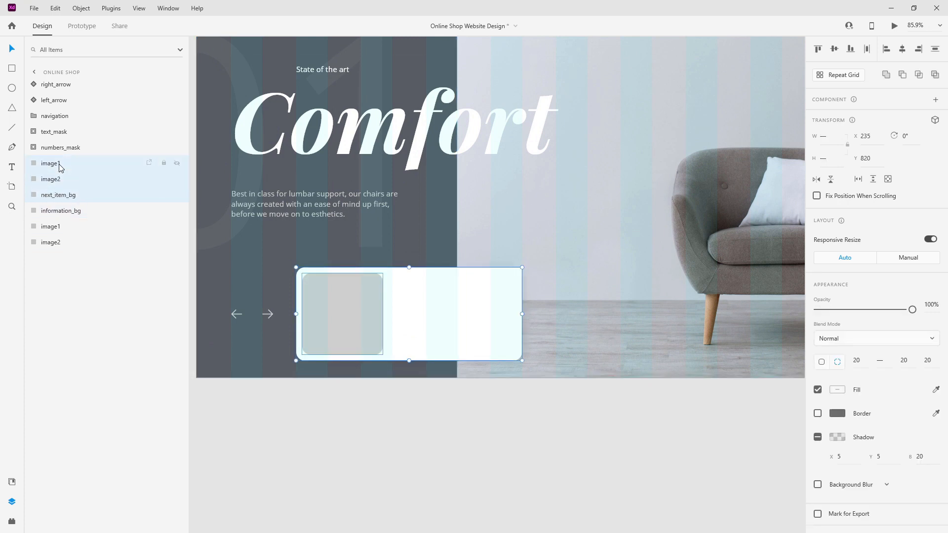
key("ctrl+g")
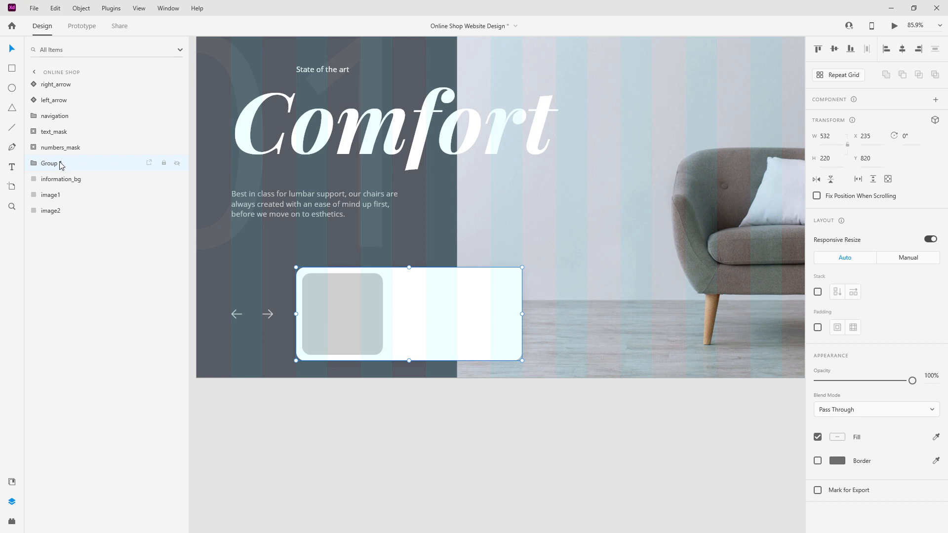
Rename the new group of card layers as items
double_click(54, 164)
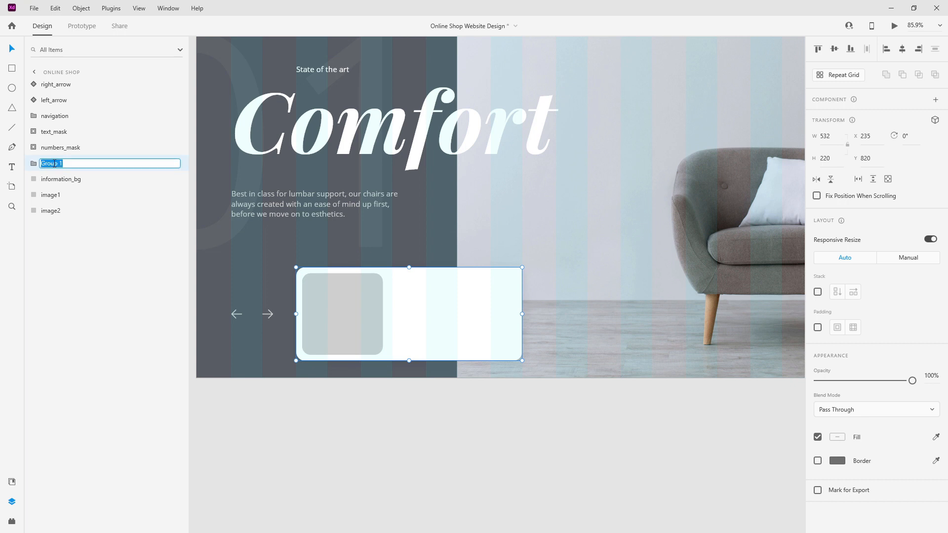
key("BackSpace")
type("items")
key("Return")
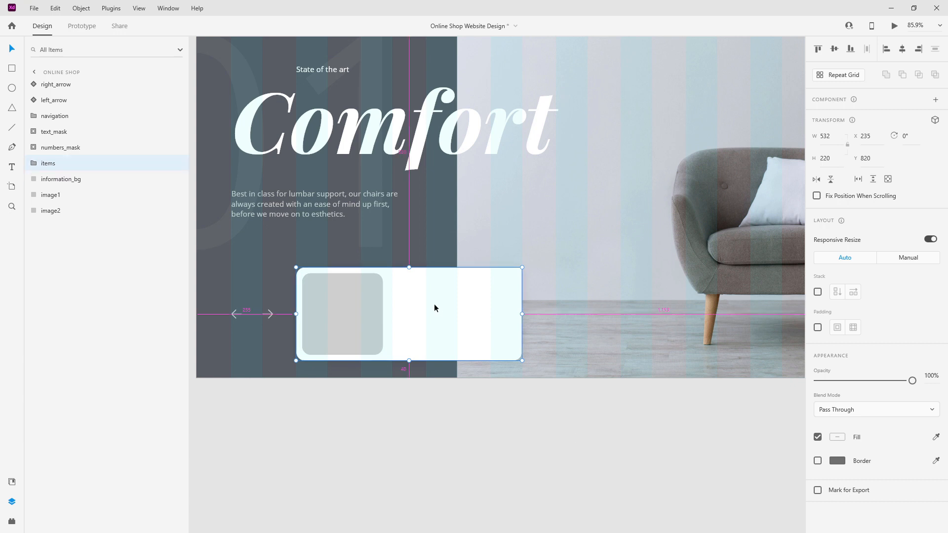
Add the text "The Chair" in Open Sans Bold 18 on the white card, above image1 inside the items group
scroll(395, 303, "up", 5)
left_click(33, 163)
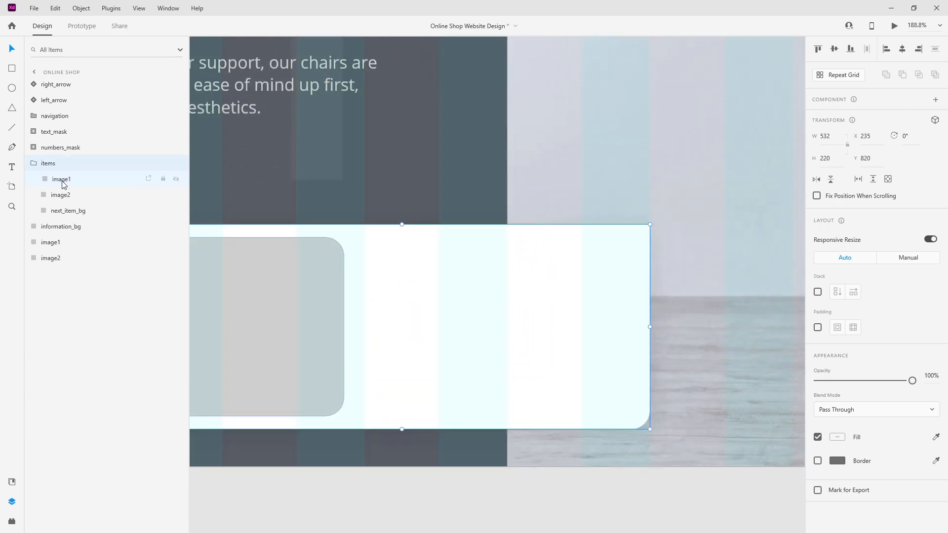
left_click(61, 179)
left_click(400, 292)
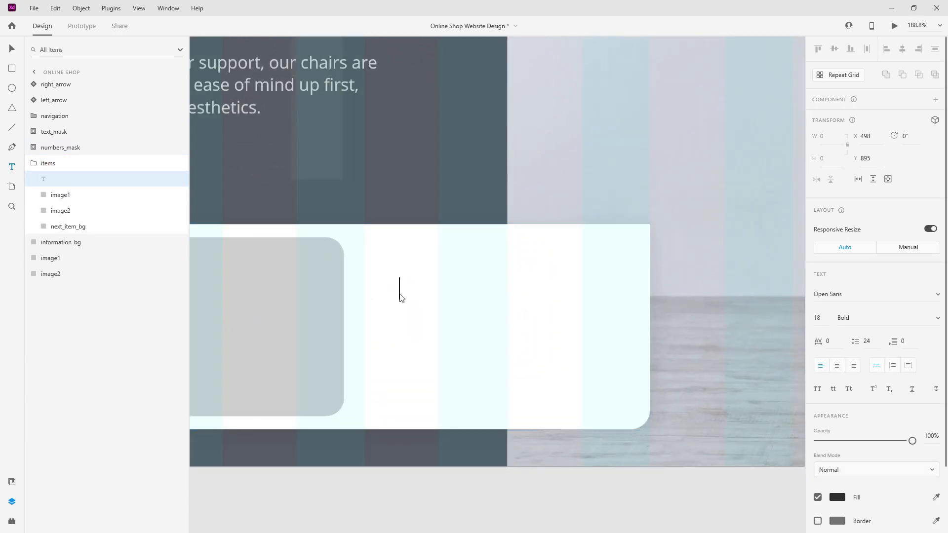
type("The Chair")
key("Escape")
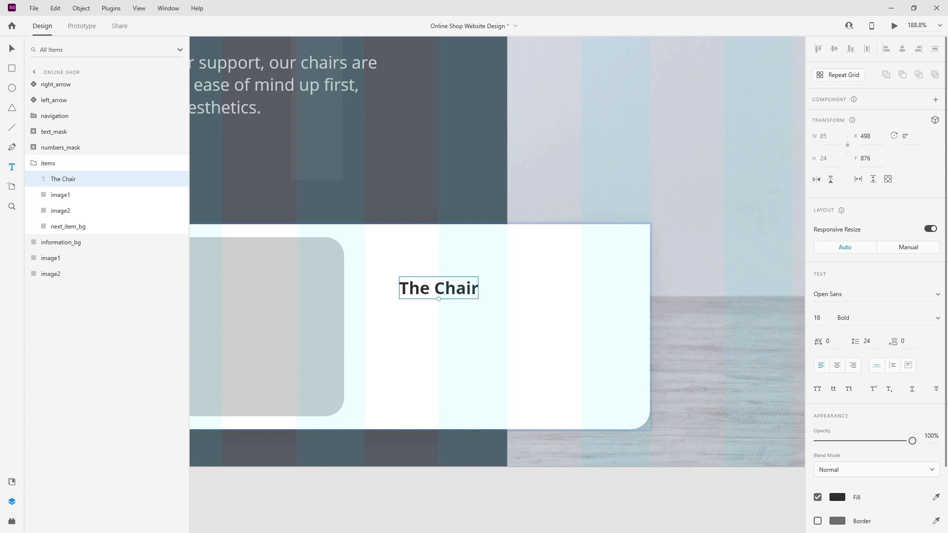
Replace the card's heading text with "Combination"
double_click(440, 293)
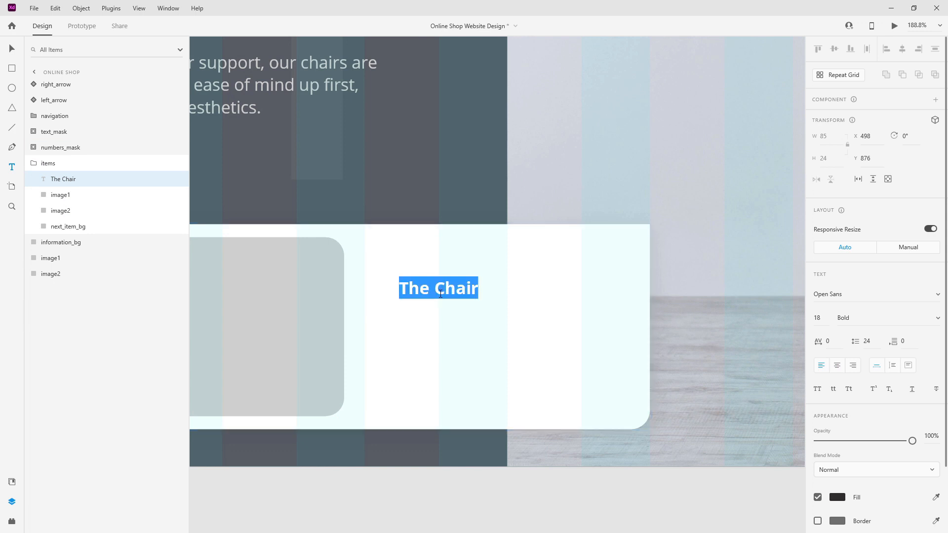
type("Combination")
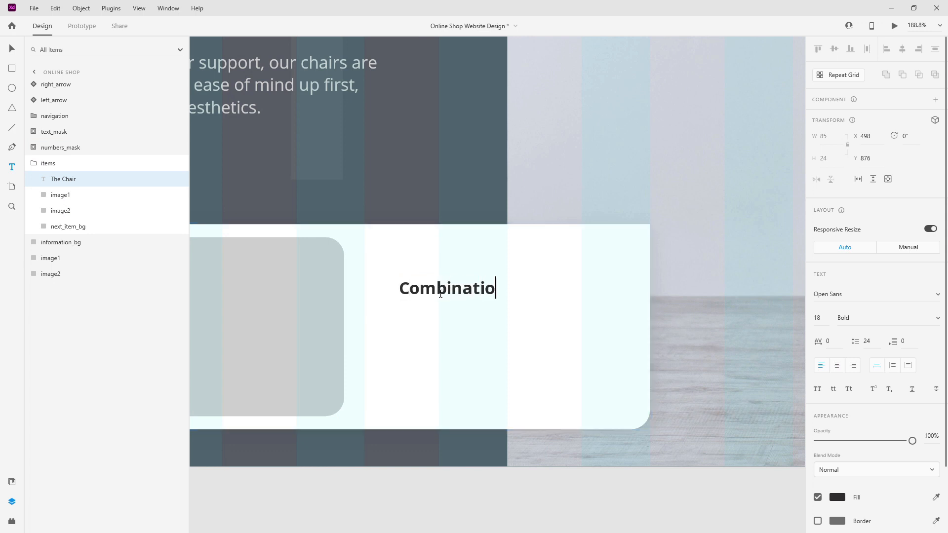
key("Escape")
Move the Combination heading to X 479, Y 867, 40 px from the grey image's right edge
scroll(546, 338, "down", 10)
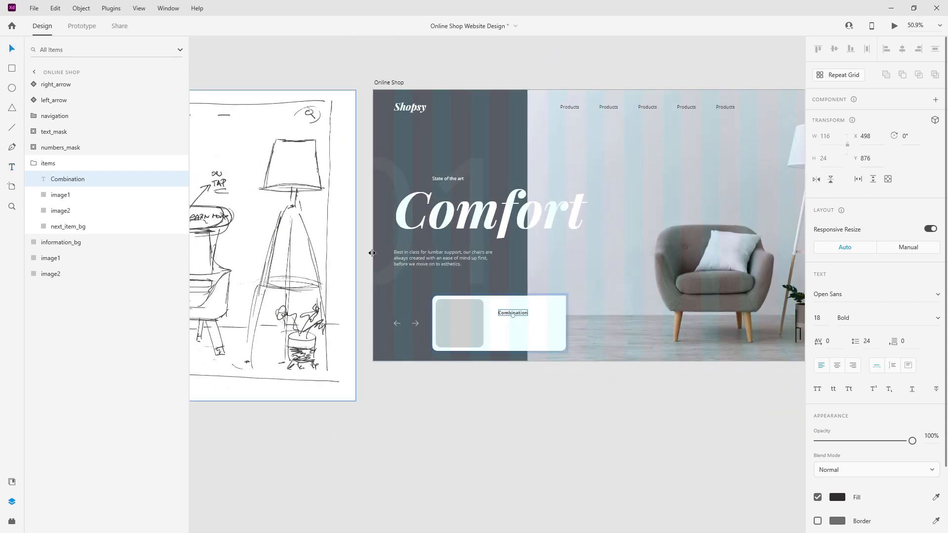
scroll(511, 316, "up", 5)
left_click_drag(551, 312, 537, 308)
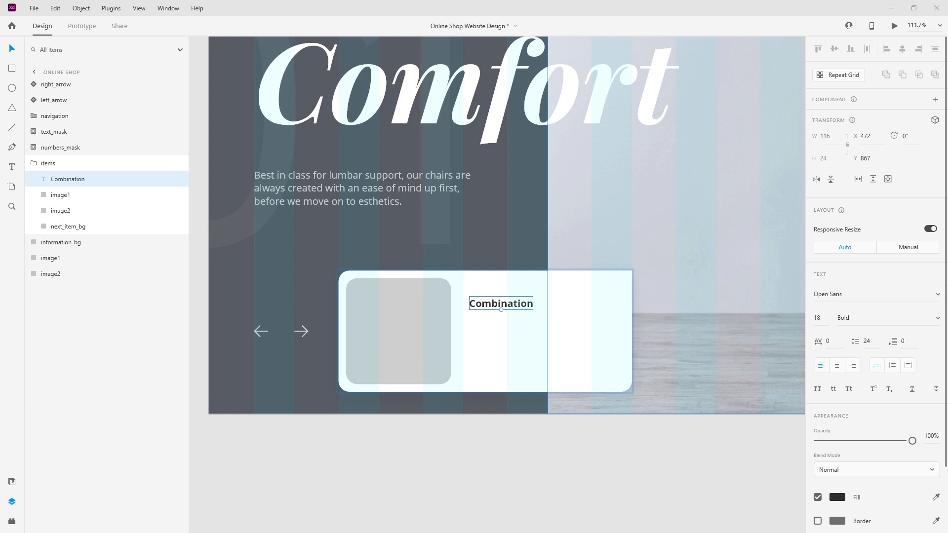
left_click_drag(521, 302, 502, 308)
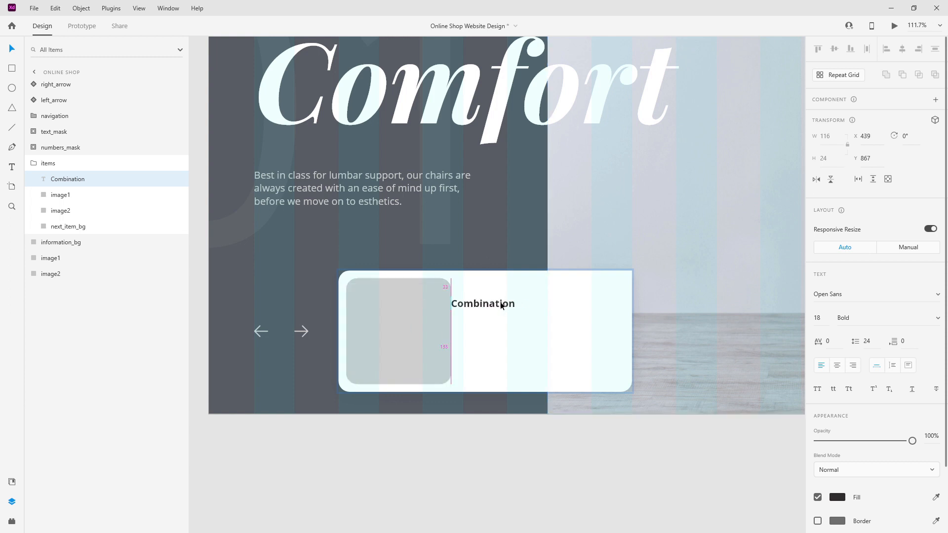
key("shift+Right")
key("shift+Right")
key("shift+Right")
key("shift+Right")
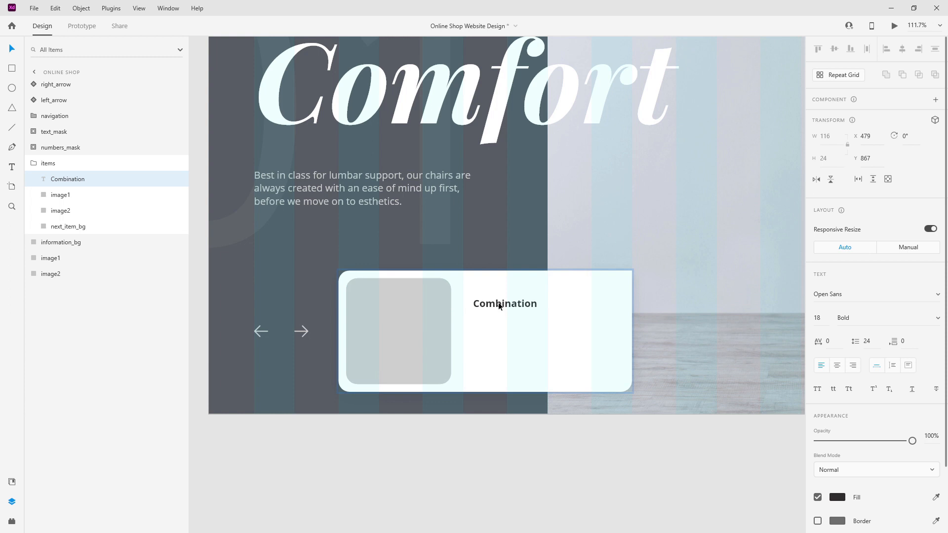
Duplicate the Combination heading directly below at Y 902 and apply the regular Open Sans 18pt character style to the copy
left_click_drag(505, 306, 505, 326)
left_click(11, 481)
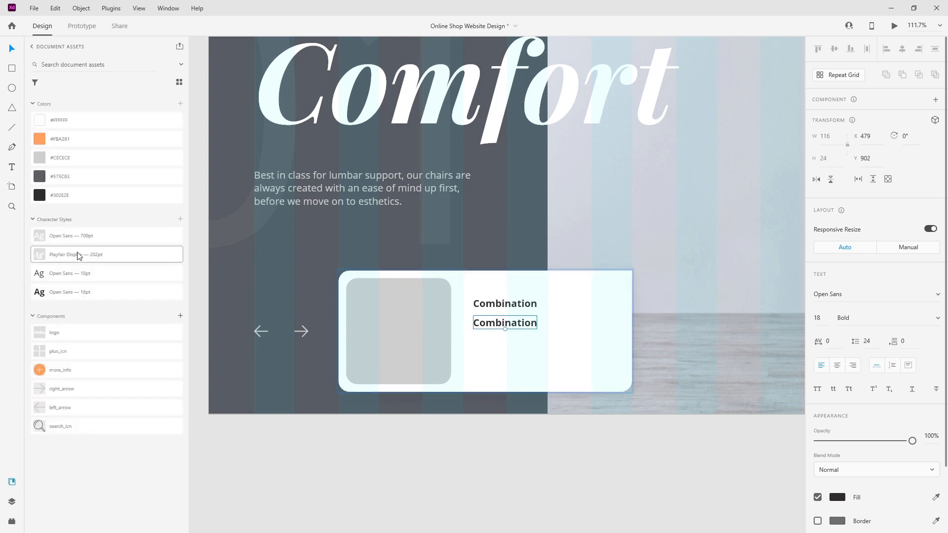
left_click(85, 274)
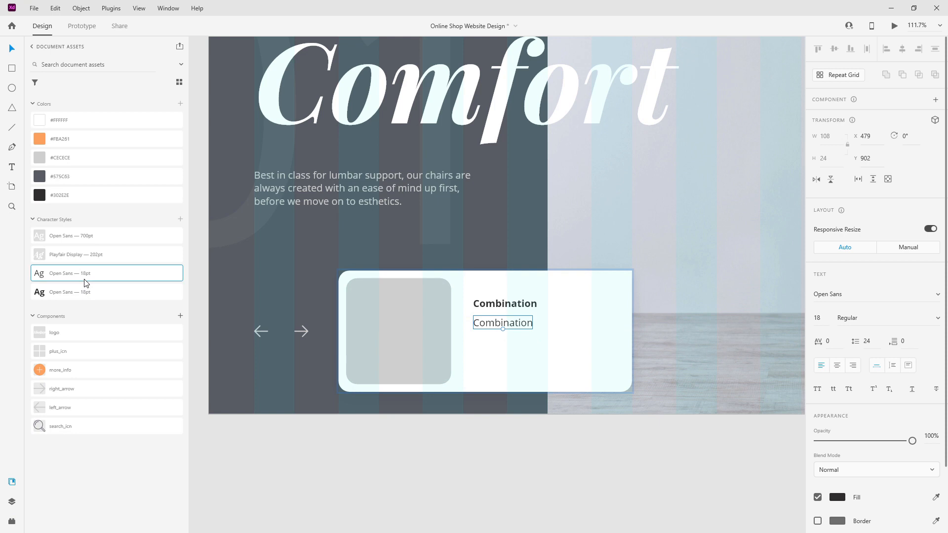
Colour the lower Combination text #CECECE and replace it with "Pair the chair with the couch, table, lamp, vase and many other accessories."
left_click(96, 158)
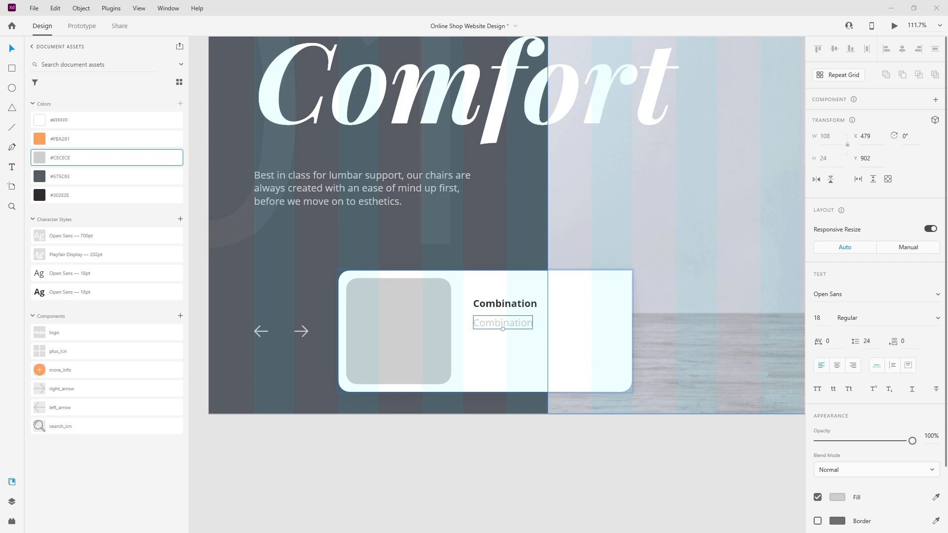
double_click(532, 322)
key("ctrl+v")
key("Escape")
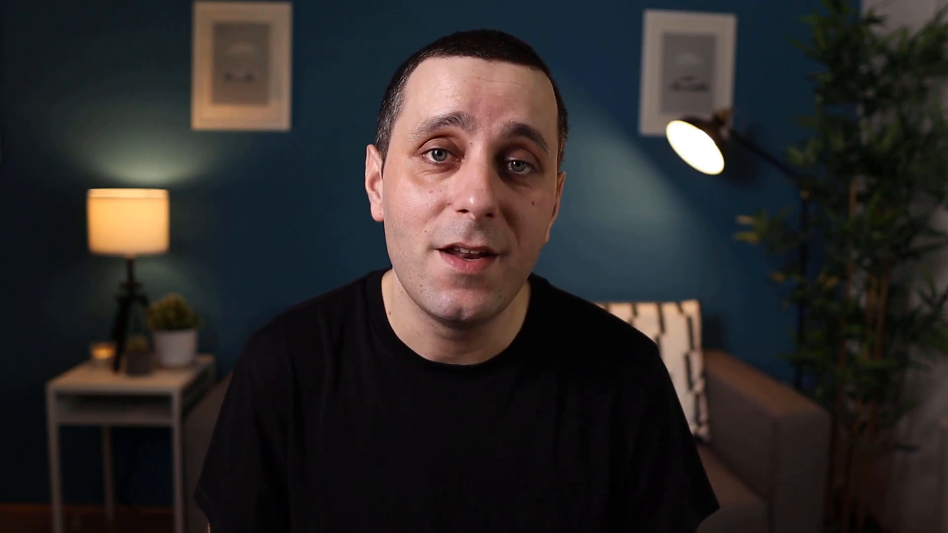
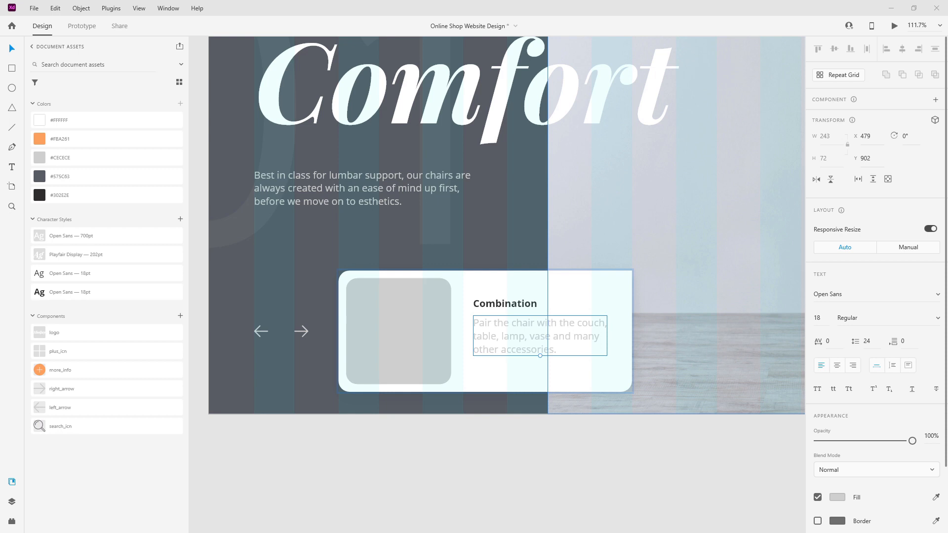
Position the description 30 px below the Combination heading and nudge both texts to balance them vertically in the card
key("Down")
key("Down")
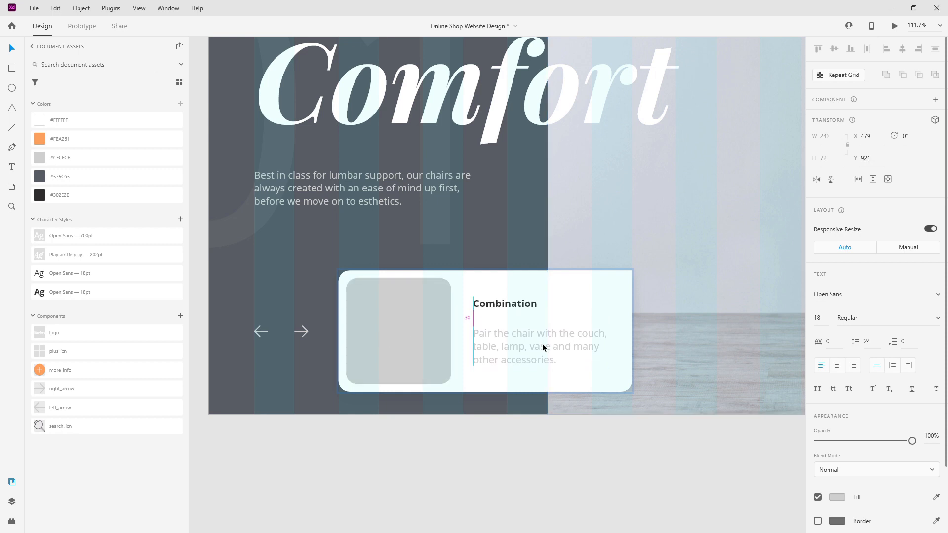
left_click(517, 306, "shift")
key("Down")
key("Down")
key("Down")
key("Down")
key("Down")
key("Up")
key("Up")
key("Up")
key("Up")
key("Up")
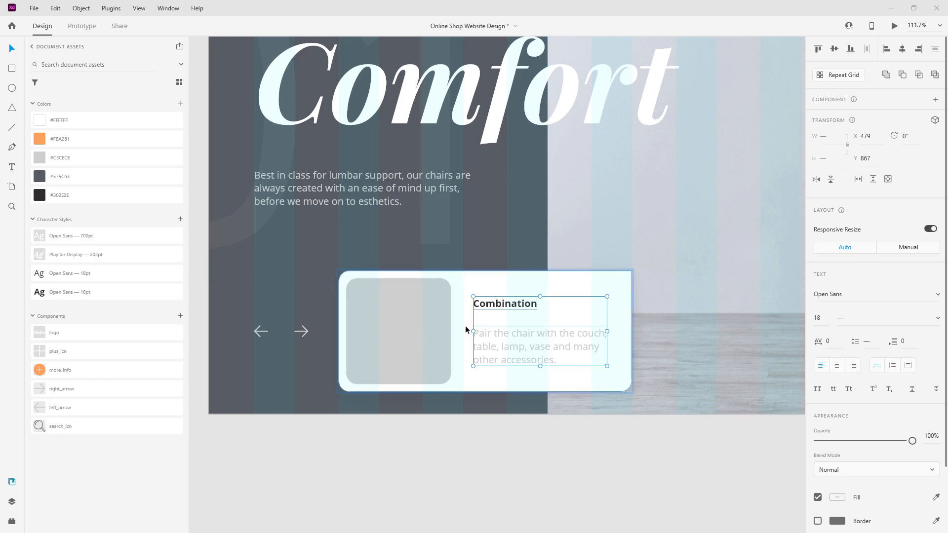
Move the heading and description layers beneath image2 in the items group, and place a duplicate pair between image1 and image2
left_click(12, 502)
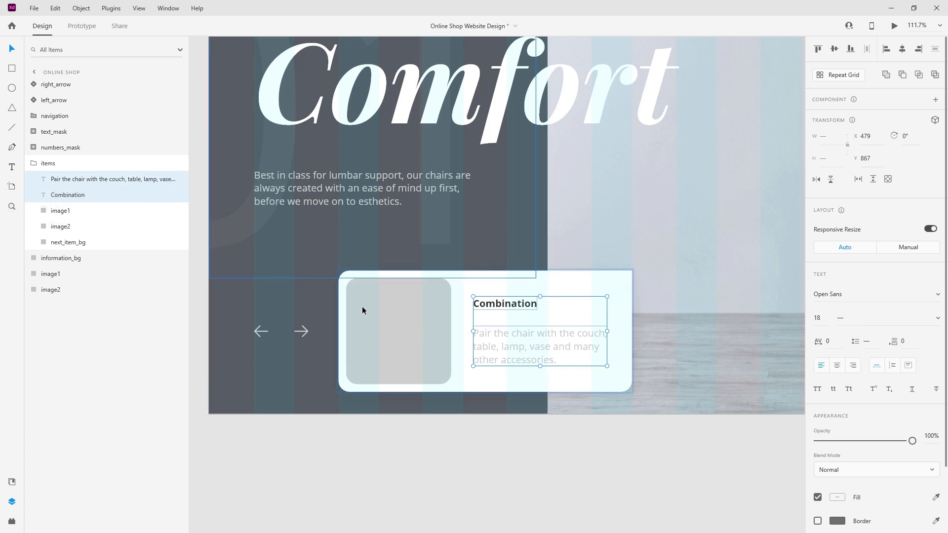
left_click_drag(93, 178, 85, 230)
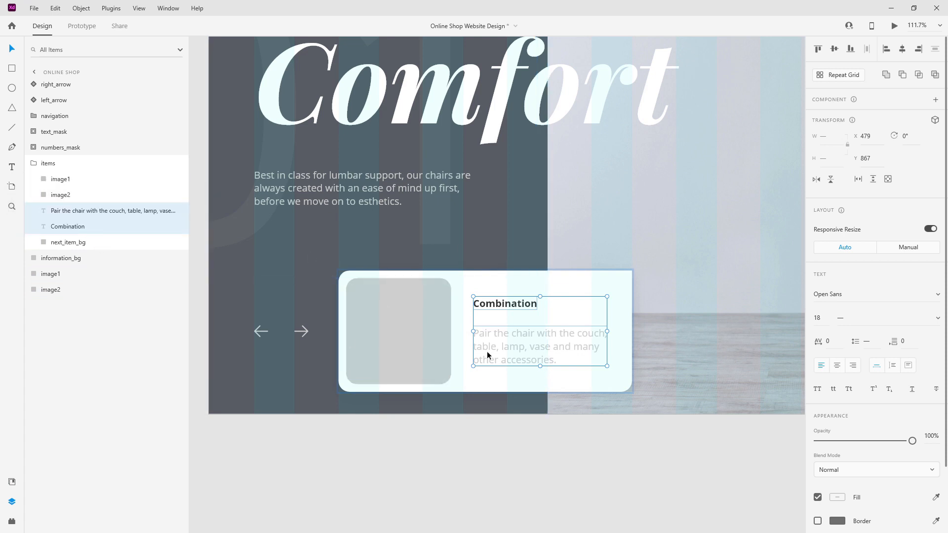
key("ctrl+d")
left_click_drag(95, 210, 91, 193)
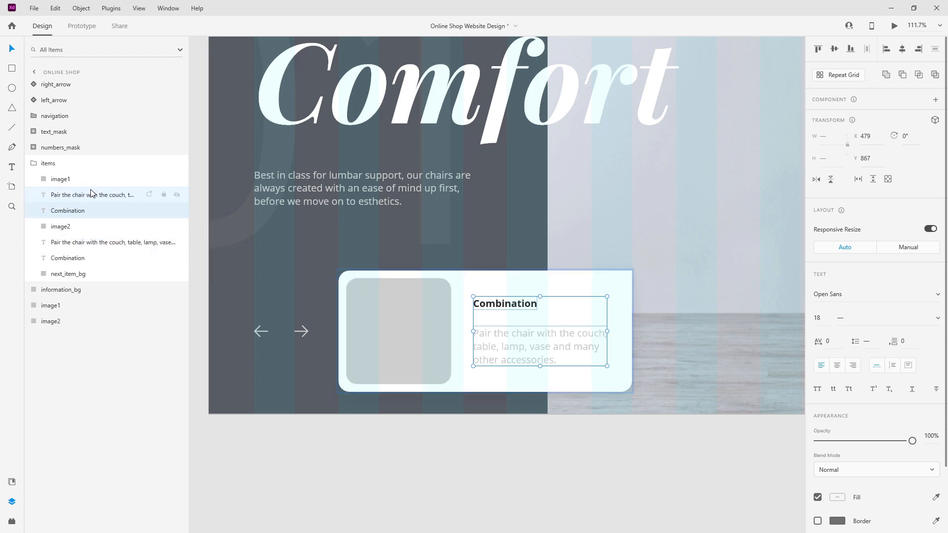
Hide the lower heading and description pair and change the visible card heading to "The Chair"
left_click(177, 242)
left_click(177, 258)
double_click(489, 307)
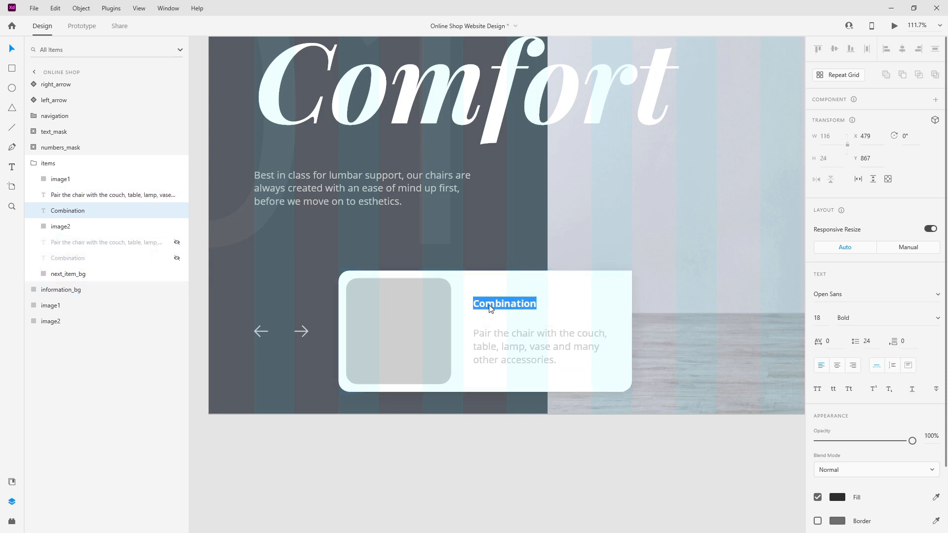
type("The Chair")
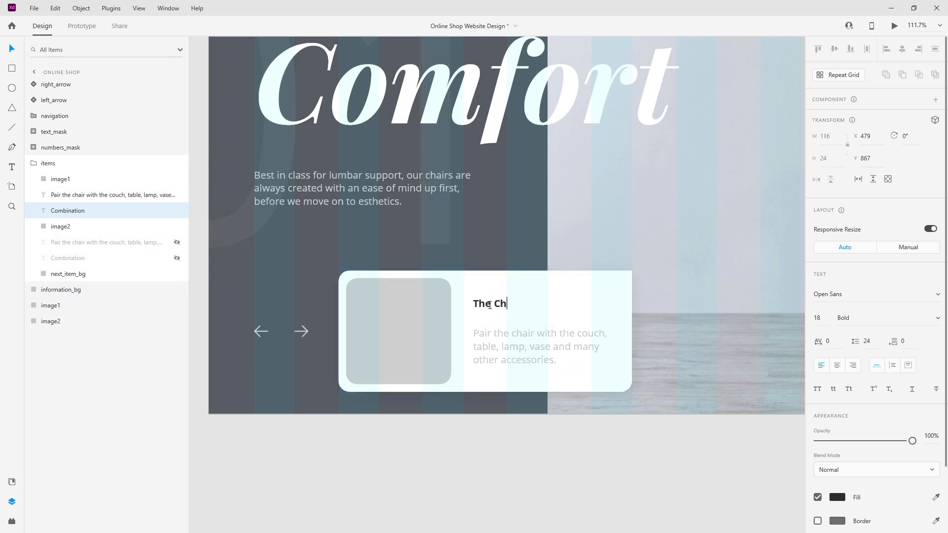
key("Escape")
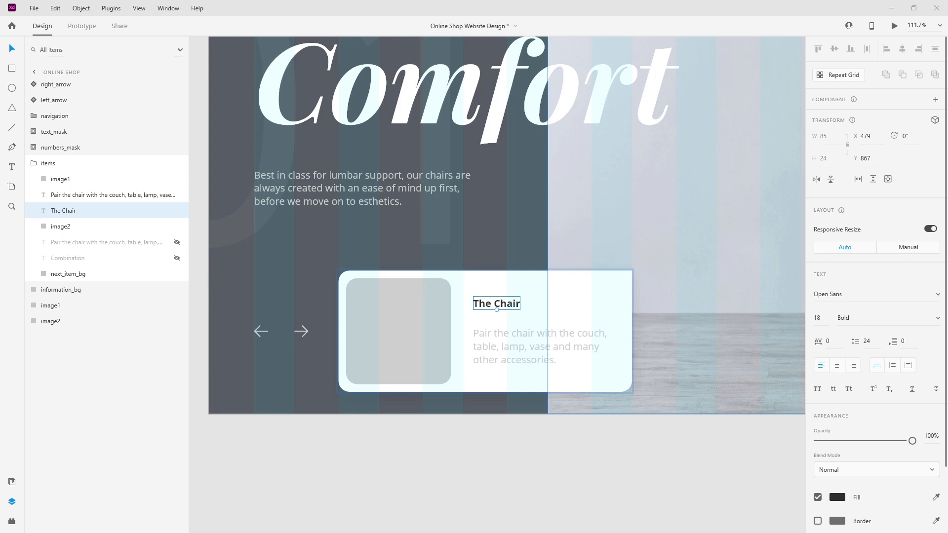
Replace the visible card description with "Suitable for every day use, this chair will pair well with any living room out there."
double_click(511, 351)
type("Suitable for every day use, this chair will pair well with any living room out there.")
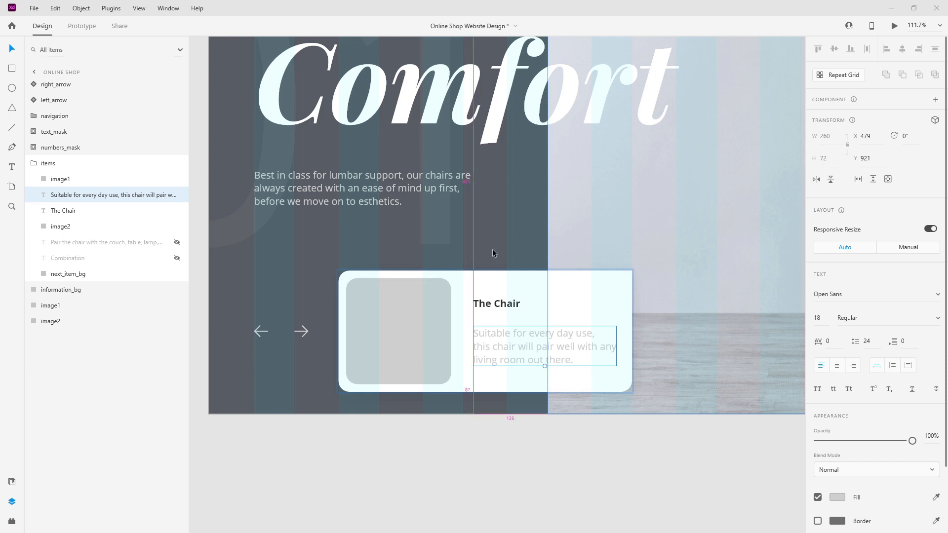
Fill the card's image1 placeholder with the armchair and lamp photo and reposition it so the chair sits inside the rounded frame
scroll(492, 252, "down", 3)
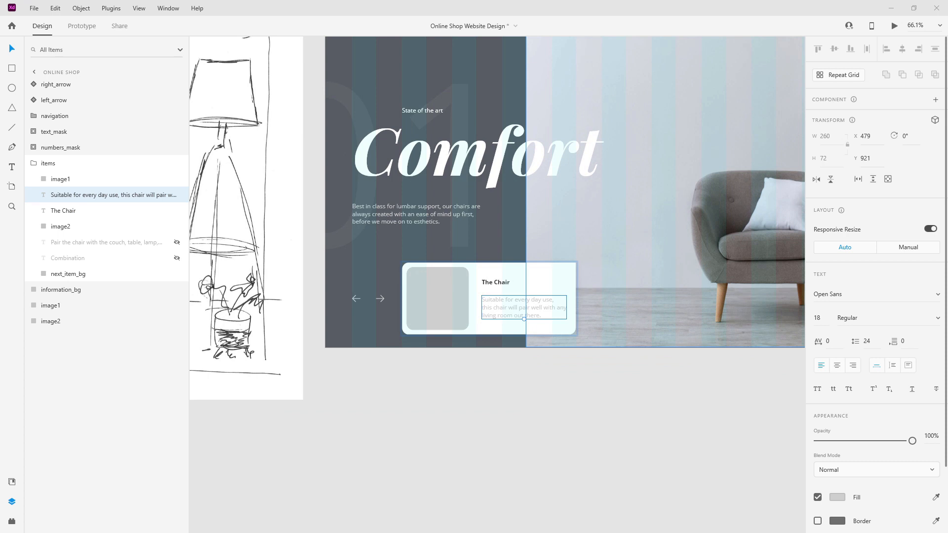
left_click(74, 180)
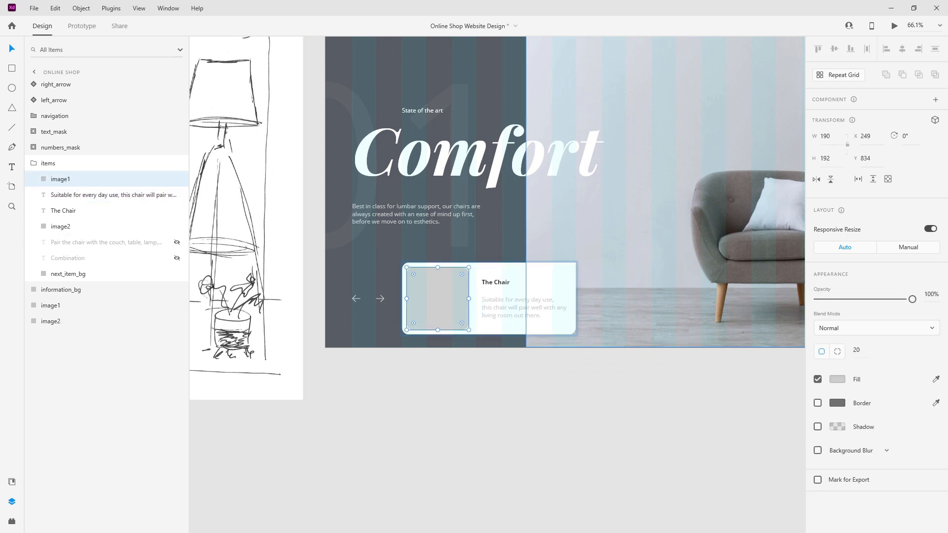
left_click_drag(405, 284, 437, 296)
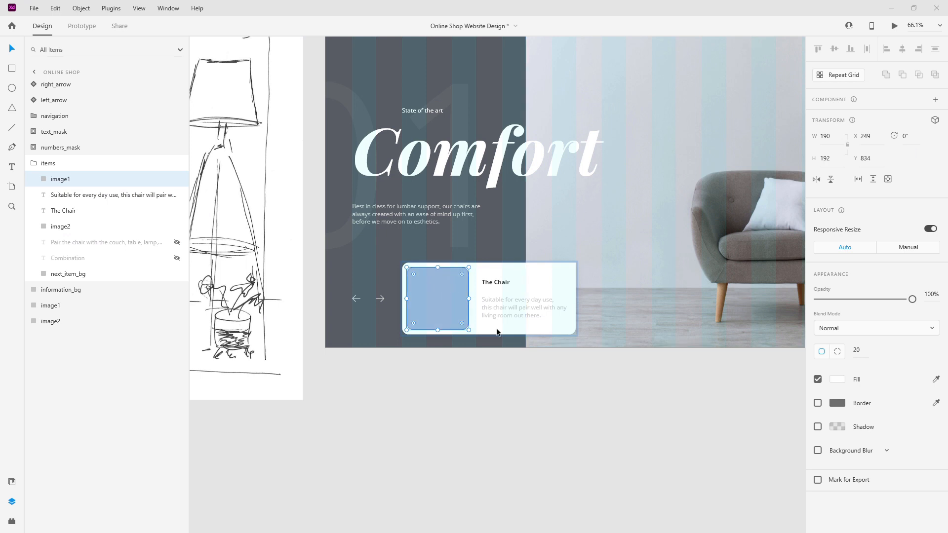
scroll(417, 283, "up", 5)
double_click(473, 319)
left_click_drag(496, 313, 469, 313)
key("Escape")
scroll(444, 311, "down", 3)
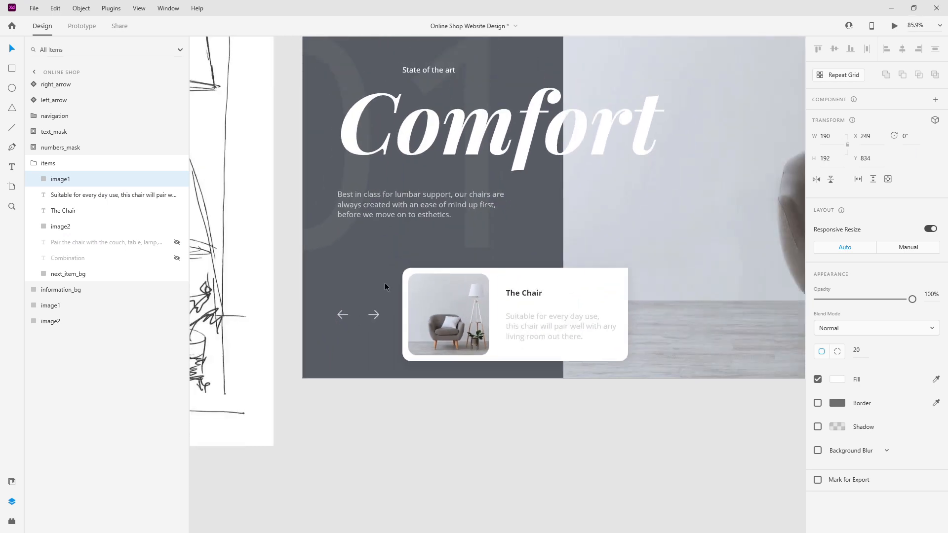
left_click_drag(367, 274, 356, 269)
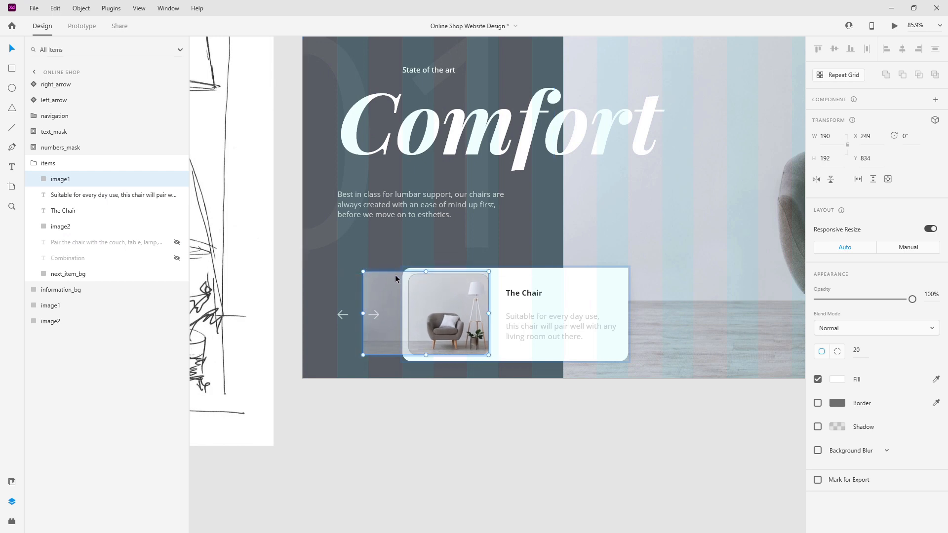
Hide image1, fill the image2 placeholder with the sofa and armchair photo, and shift the photo sideways within its frame
left_click(177, 179)
left_click(77, 226)
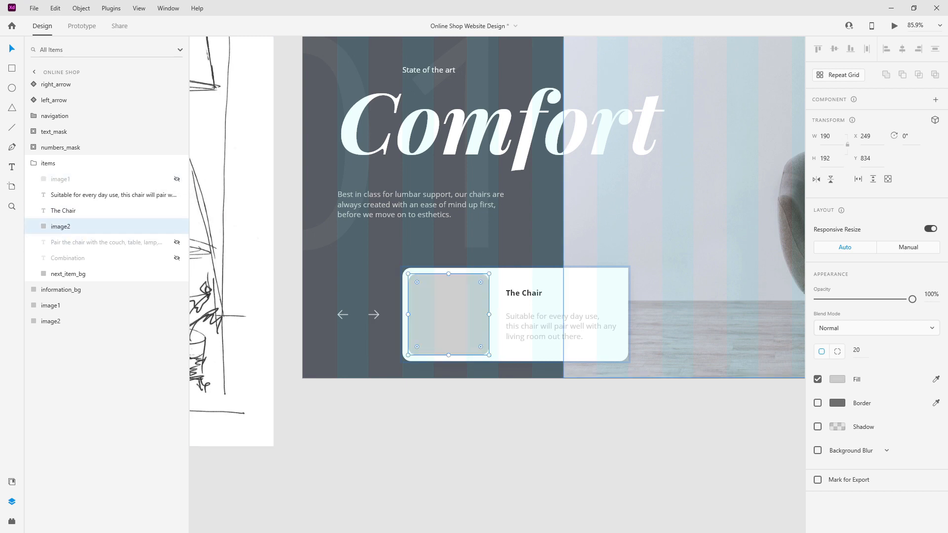
left_click_drag(773, 246, 455, 321)
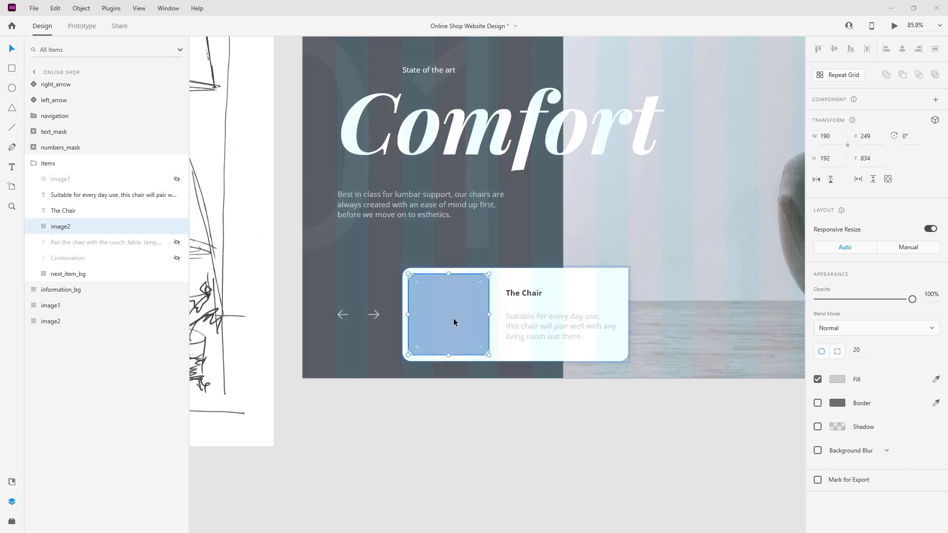
scroll(455, 321, "up", 5)
double_click(557, 294)
left_click_drag(606, 292, 550, 291)
scroll(550, 292, "down", 3)
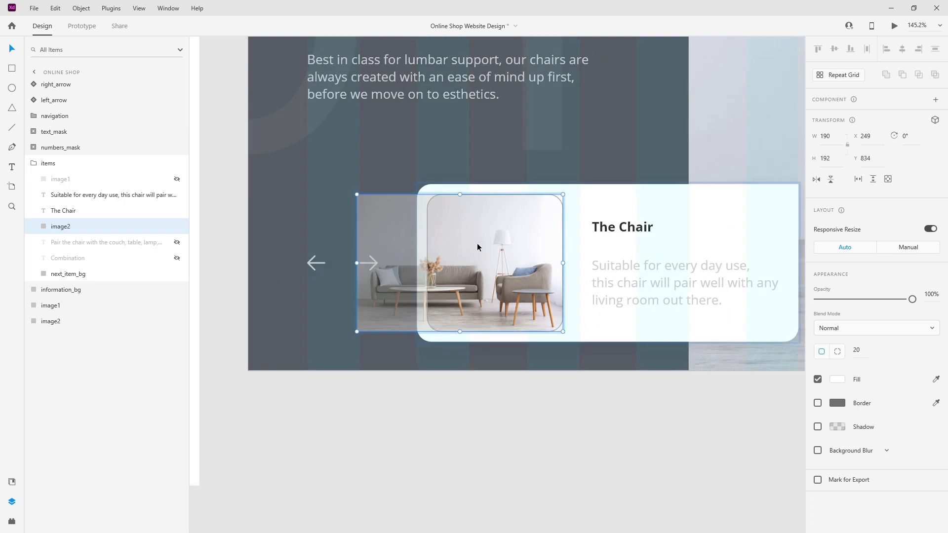
Show image1 again, set image2's opacity to 0%, and toggle image1's visibility to check the hidden picture
left_click(177, 180)
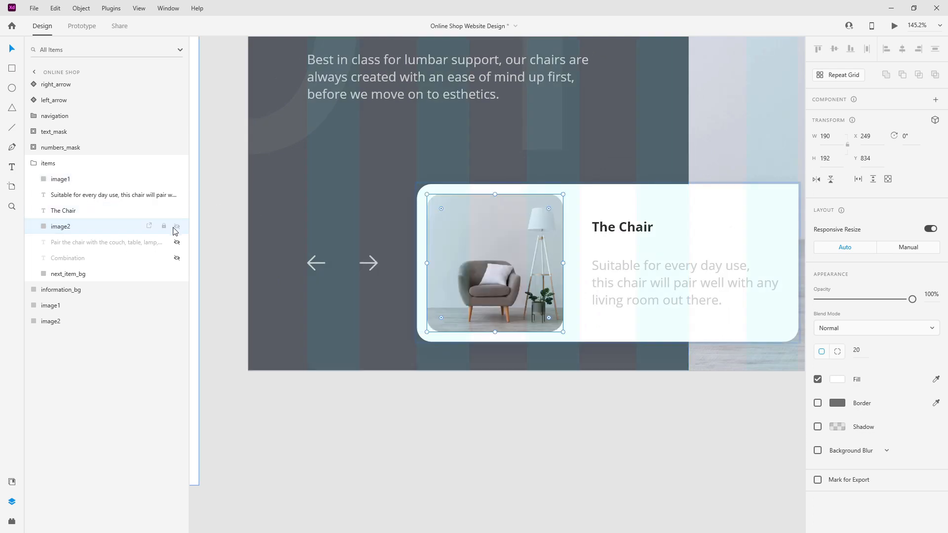
key("0")
key("0")
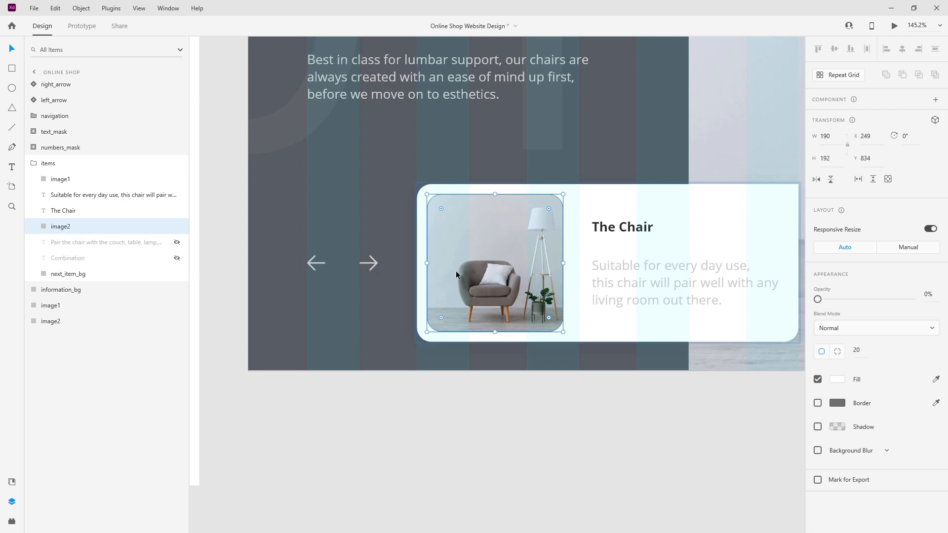
left_click(177, 179)
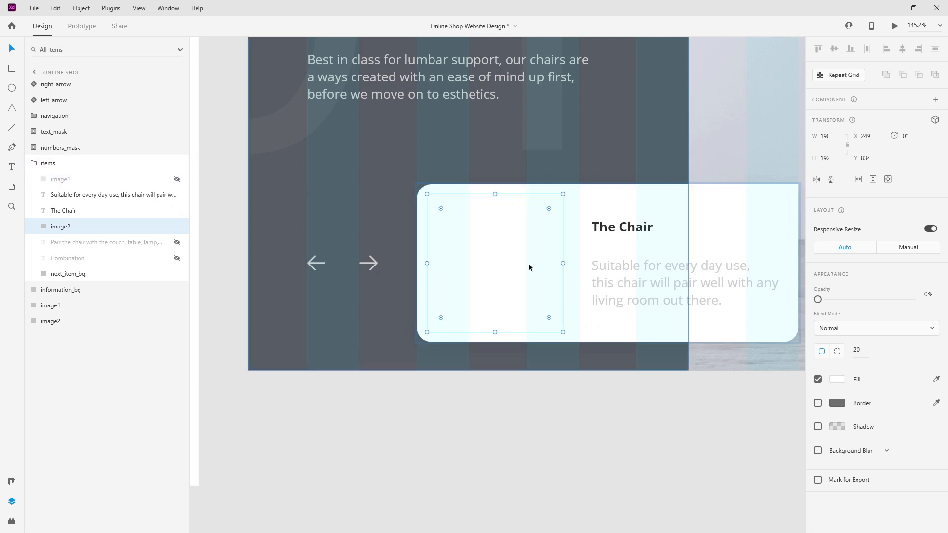
left_click(177, 179)
scroll(489, 228, "down", 5)
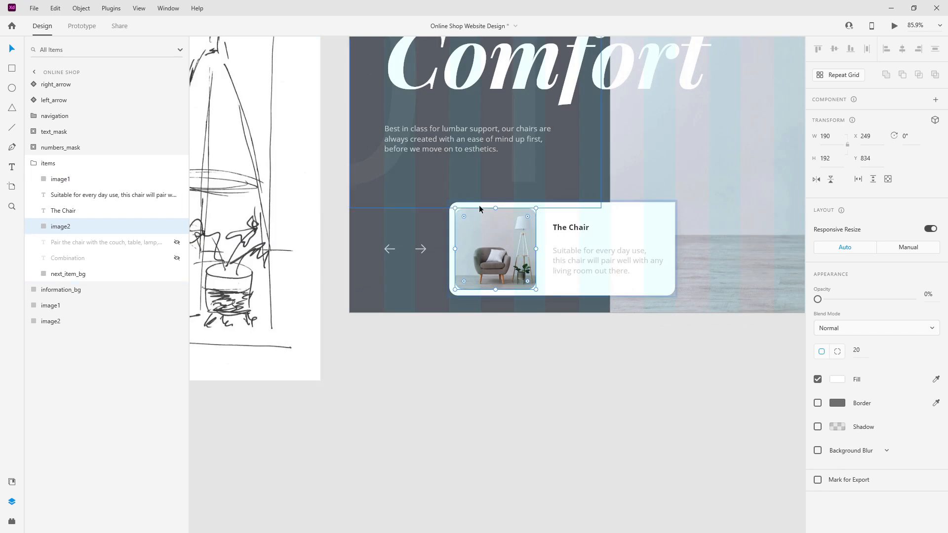
Show the hidden Combination heading and description, set both to 0% opacity, and collapse the items group
left_click(177, 242)
left_click(177, 258)
left_click(100, 247)
left_click(98, 258, "shift")
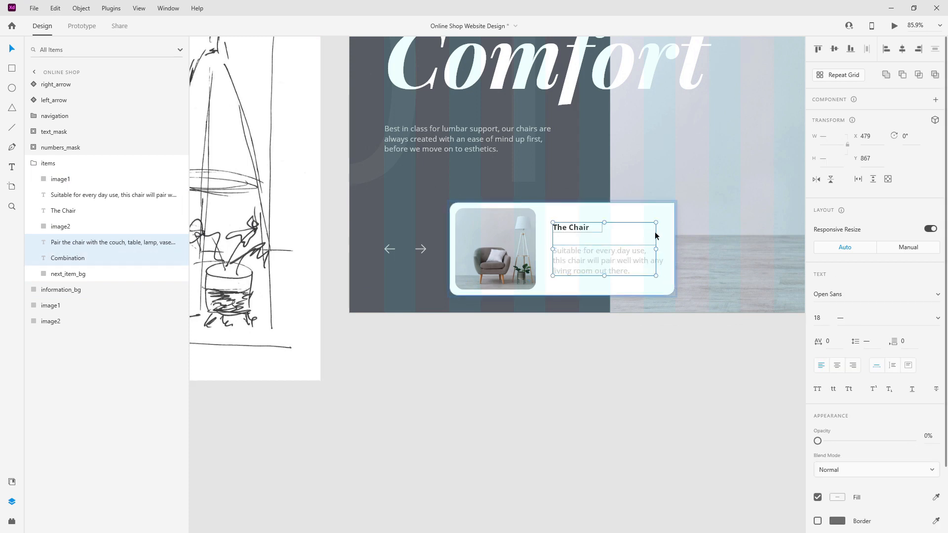
left_click(74, 227)
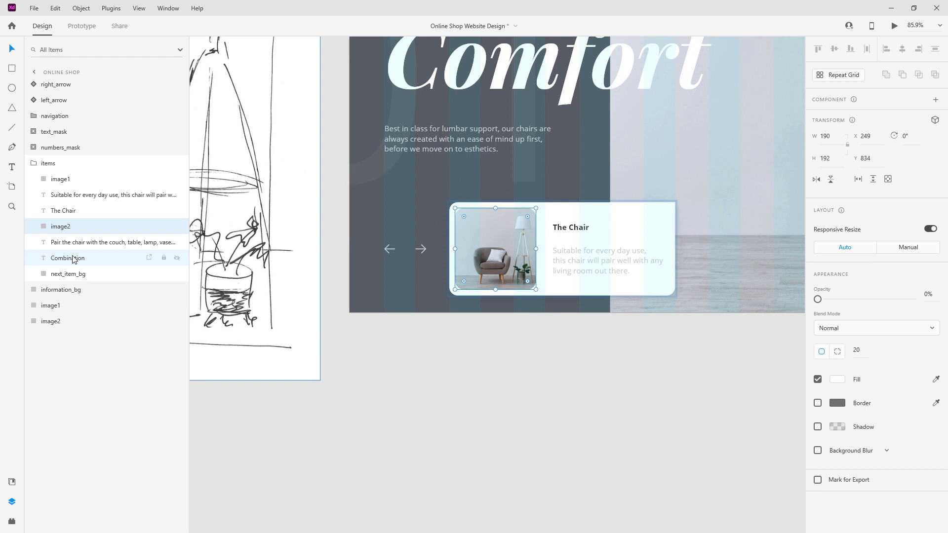
left_click(76, 211)
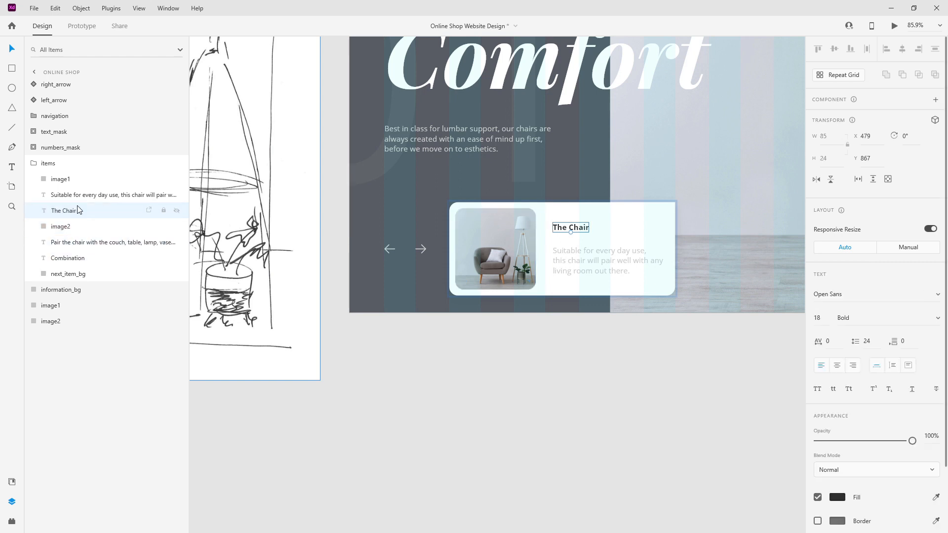
left_click(48, 168)
scroll(437, 169, "down", 5, "ctrl")
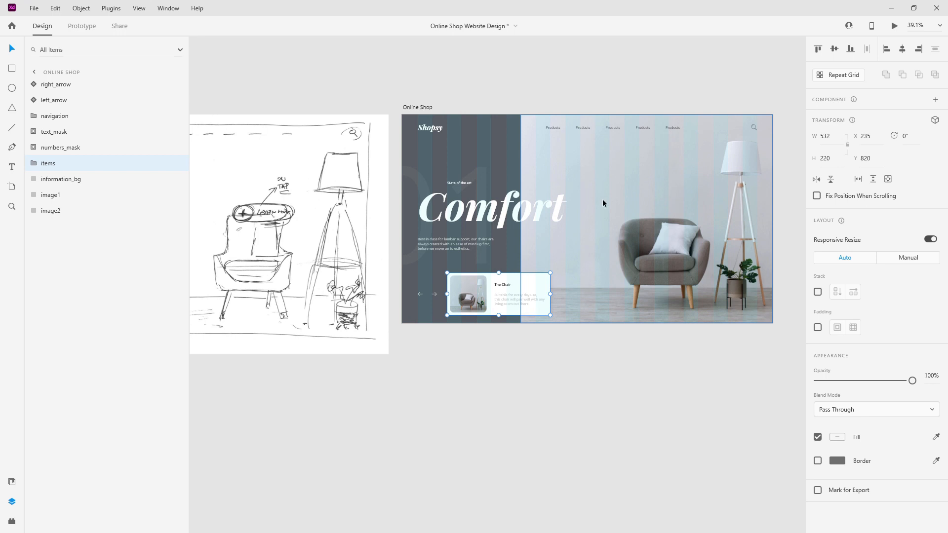
Place a more_info component instance above the chair, switch between its Default State and clicked state, and delete the instance
scroll(767, 168, "up", 2, "ctrl")
scroll(768, 173, "up", 6, "ctrl")
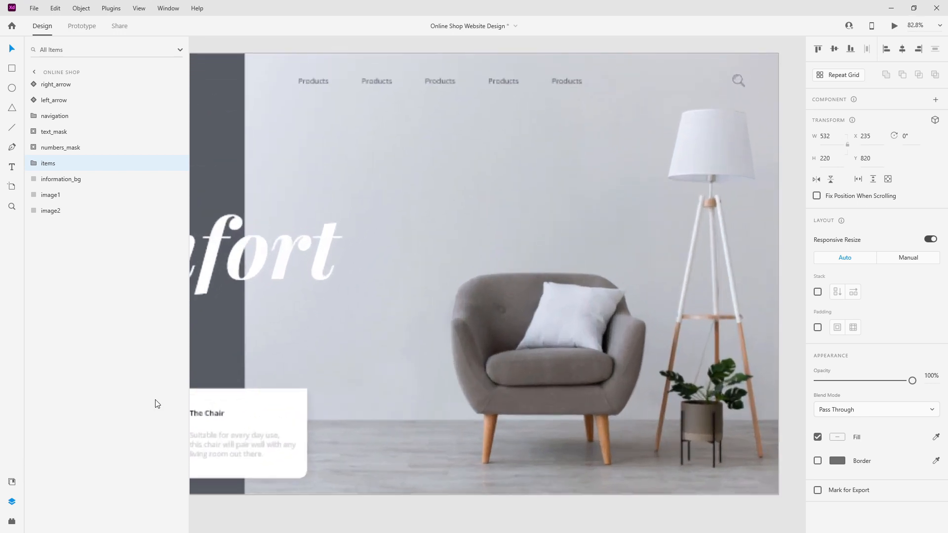
left_click(12, 481)
left_click_drag(72, 370, 510, 272)
left_click(867, 139)
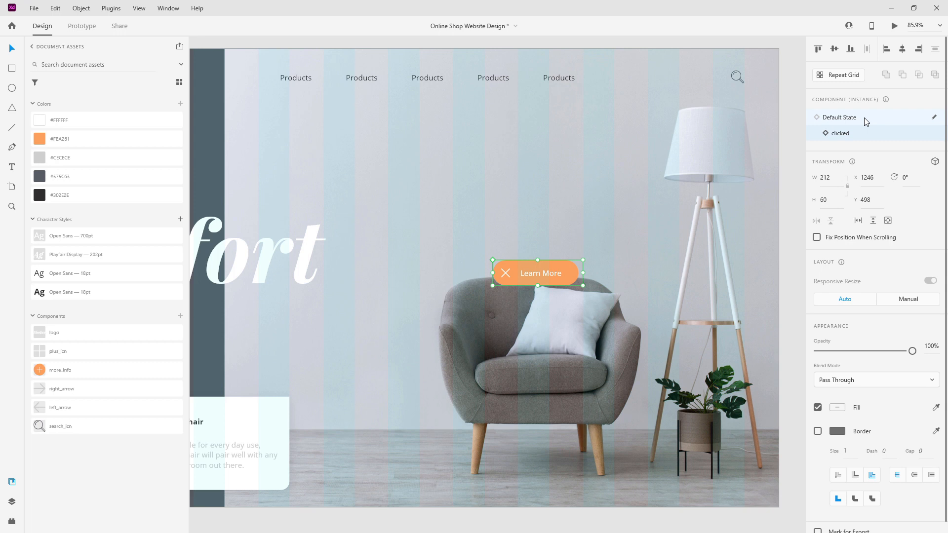
left_click(864, 117)
left_click(864, 134)
key("Delete")
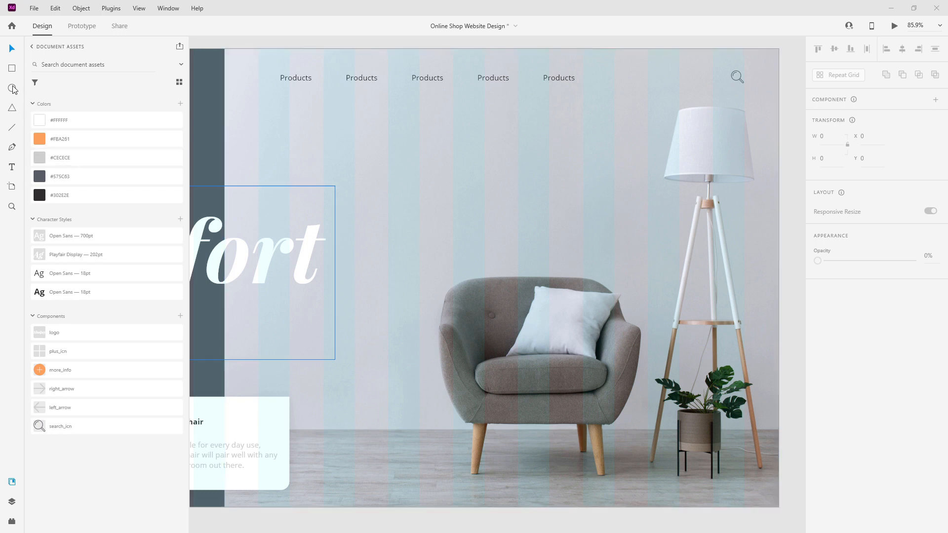
Draw a rectangle on the wall above the armchair and set its width and height to 60
left_click(12, 72)
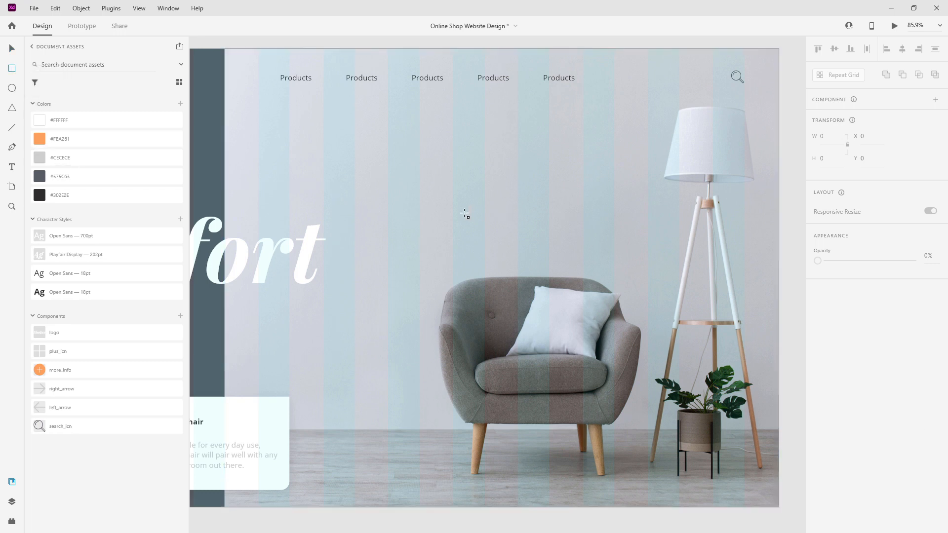
left_click_drag(464, 213, 549, 264)
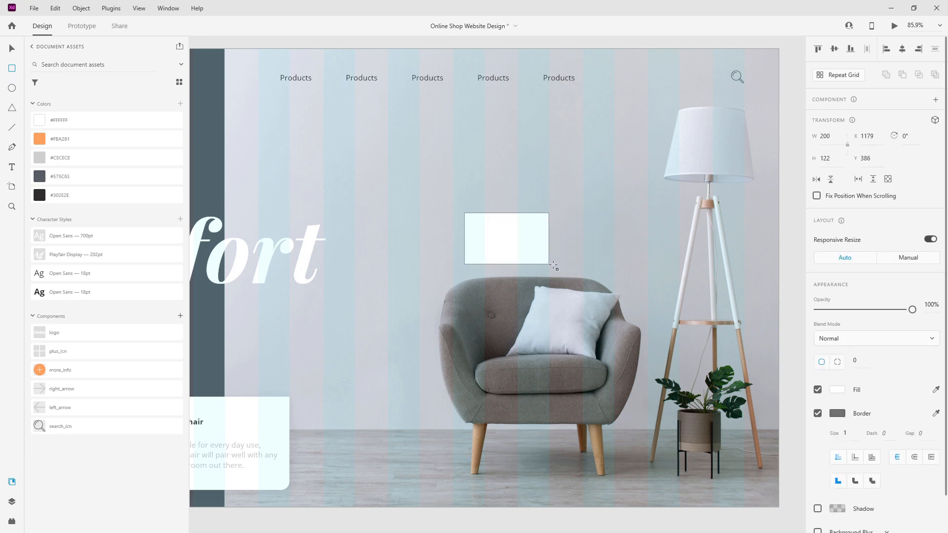
left_click(835, 136)
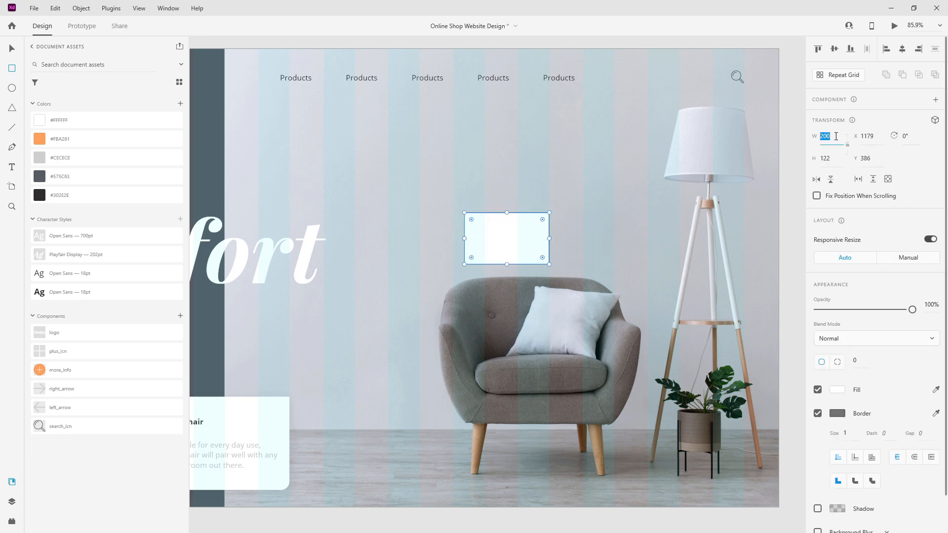
type("60")
key("Tab")
type("60")
key("Return")
scroll(508, 216, "up", 3)
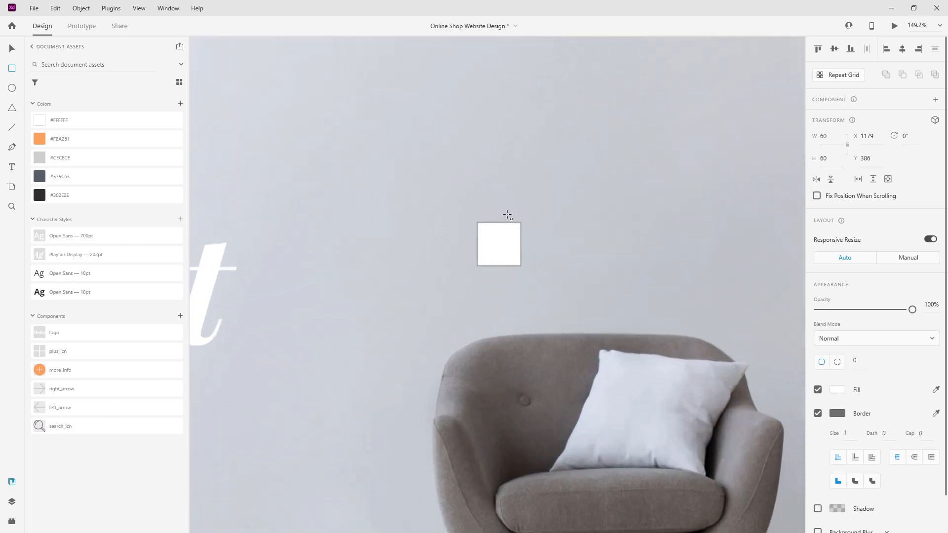
Round the square's corners to 30 to make a circle, remove its border, and move it onto the chair's upper edge
scroll(507, 215, "up", 3)
left_click_drag(560, 242, 532, 266)
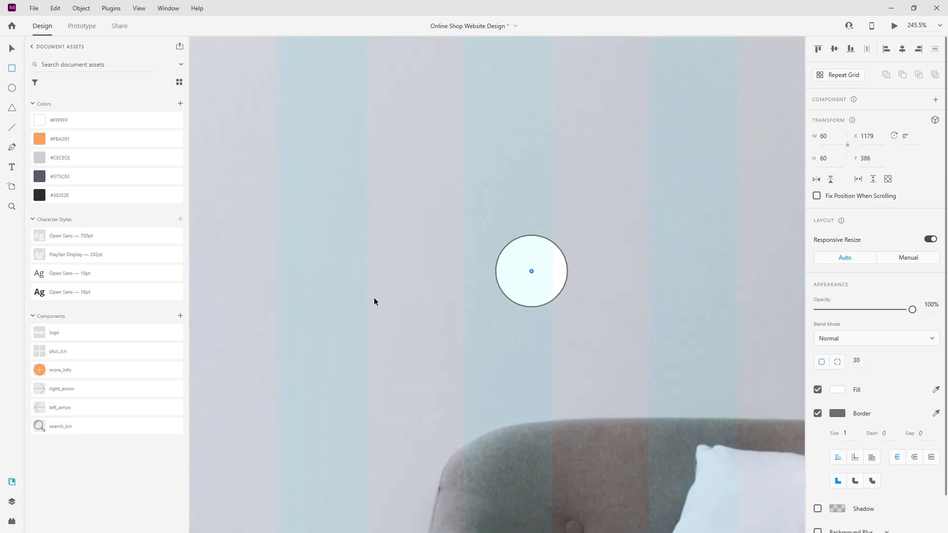
left_click(818, 413)
key("v")
left_click_drag(559, 254, 699, 396)
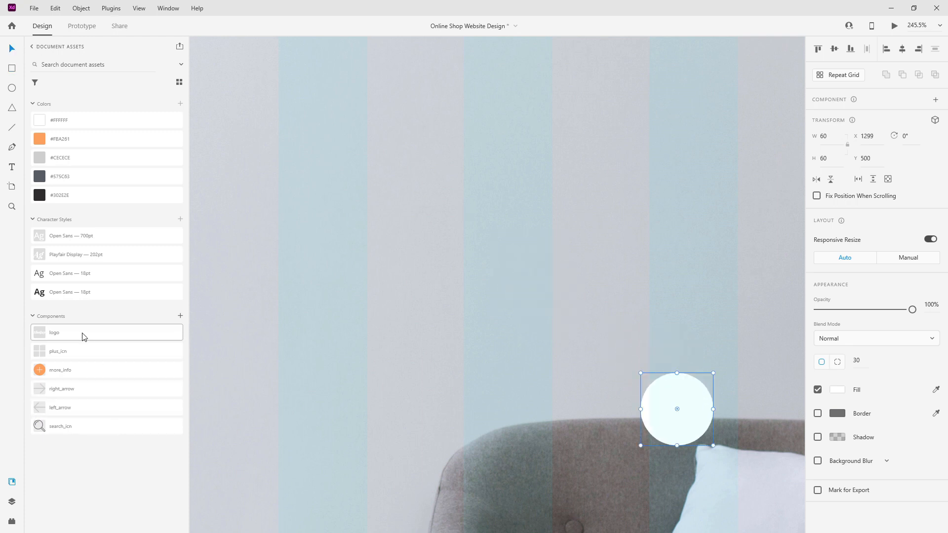
Place a plus_icn component instance over the circle and fill the circle with the orange document colour
left_click_drag(122, 354, 656, 408)
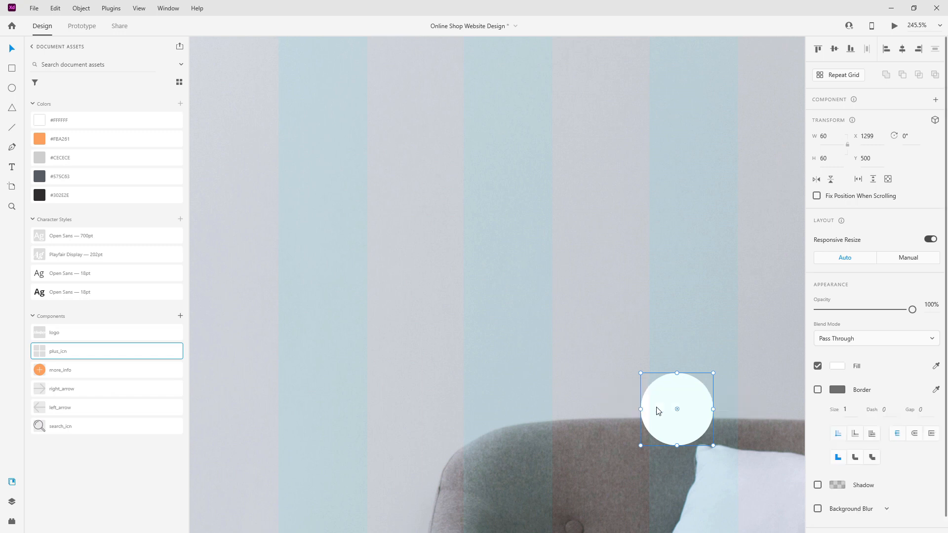
scroll(713, 413, "up", 5)
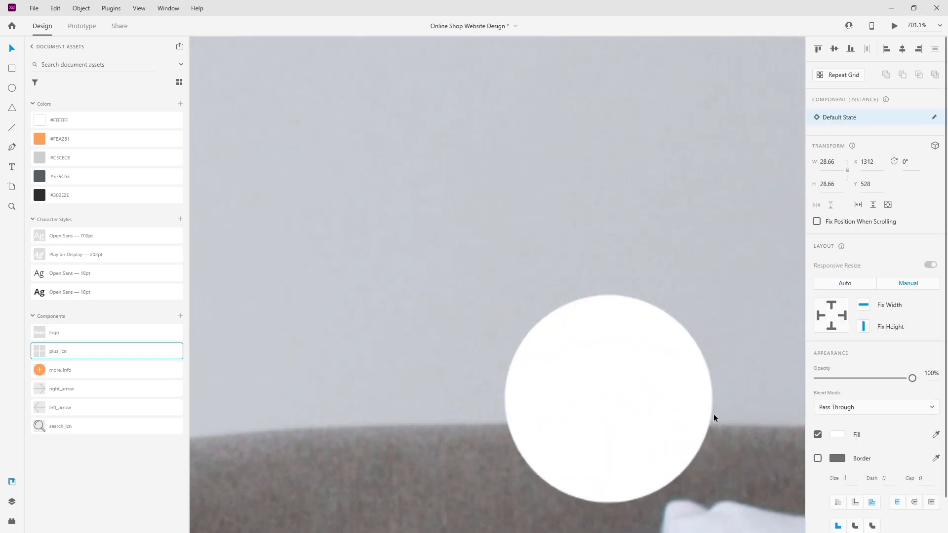
left_click(600, 350)
left_click(88, 139)
left_click_drag(602, 428, 611, 383)
Centre the plus icon and circle on each other both ways and move the pair to X 1288, Y 503
left_click(680, 352, "shift")
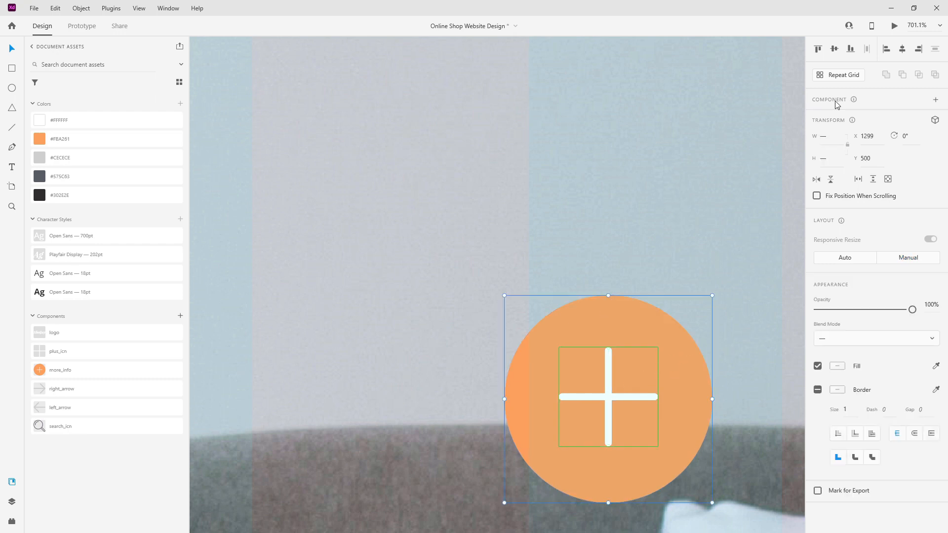
left_click(834, 48)
left_click(902, 49)
scroll(387, 189, "down", 6)
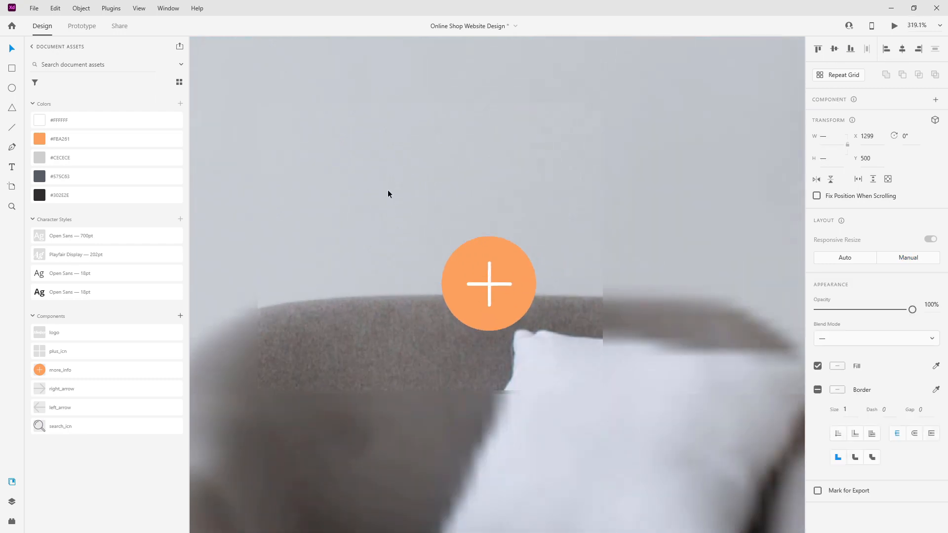
left_click_drag(463, 236, 457, 238)
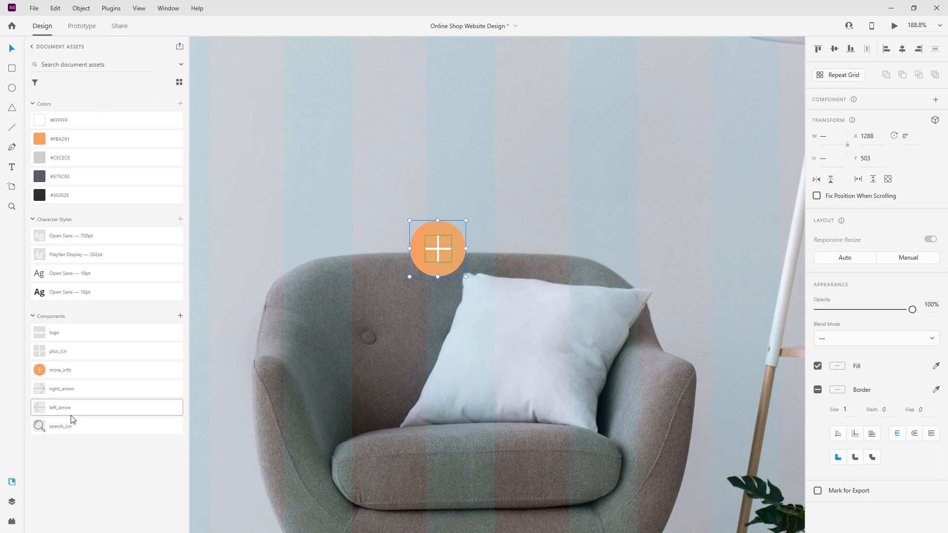
Stretch the orange circle into a pill shape 202 wide with a corner radius of 30
left_click(457, 241)
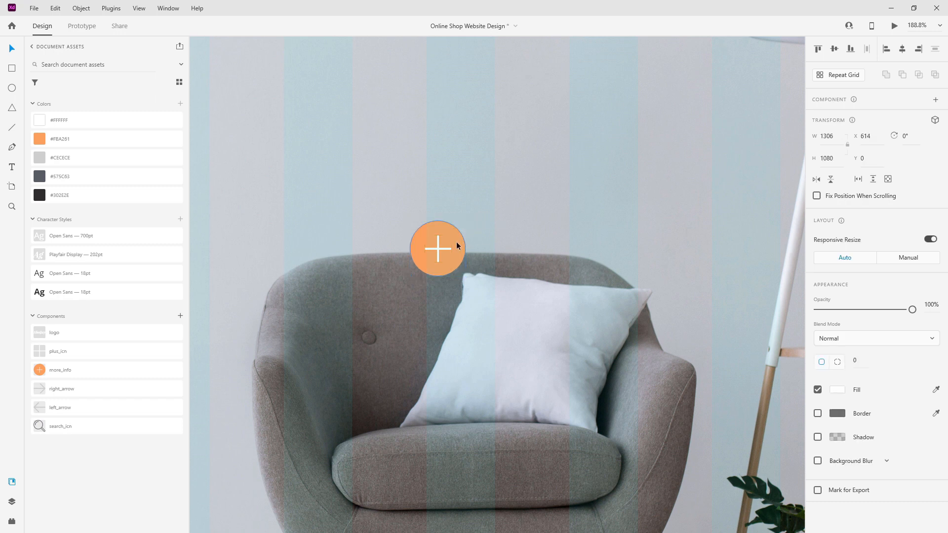
left_click(860, 361)
type("0")
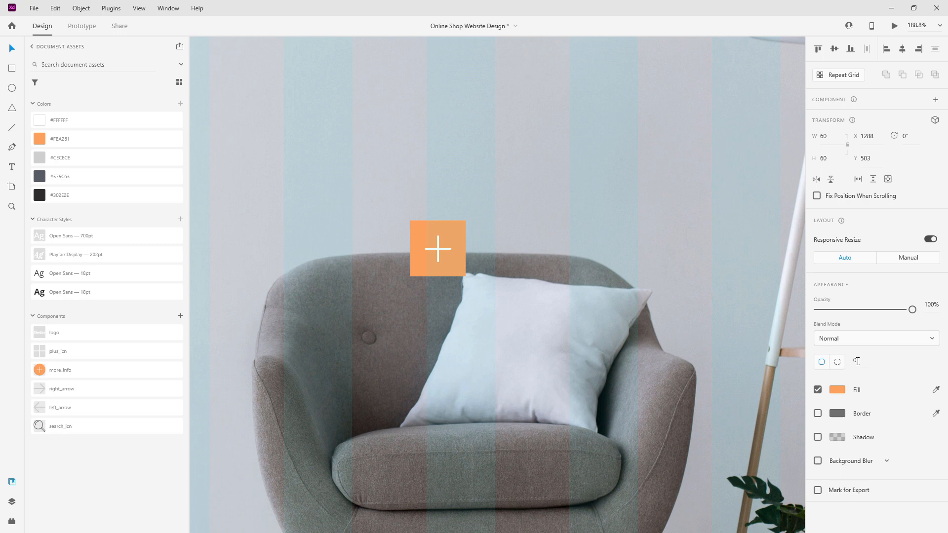
left_click_drag(467, 250, 657, 252)
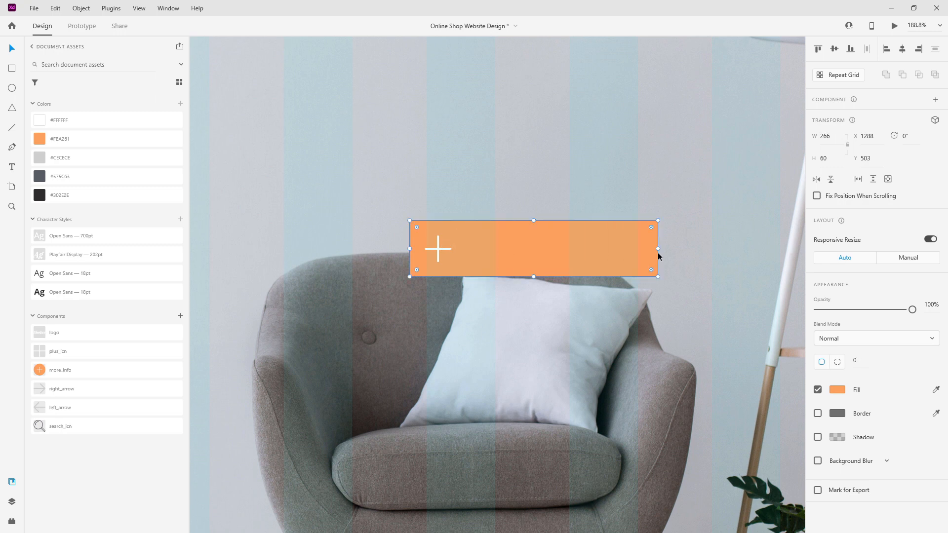
left_click(831, 134)
type("202")
key("Return")
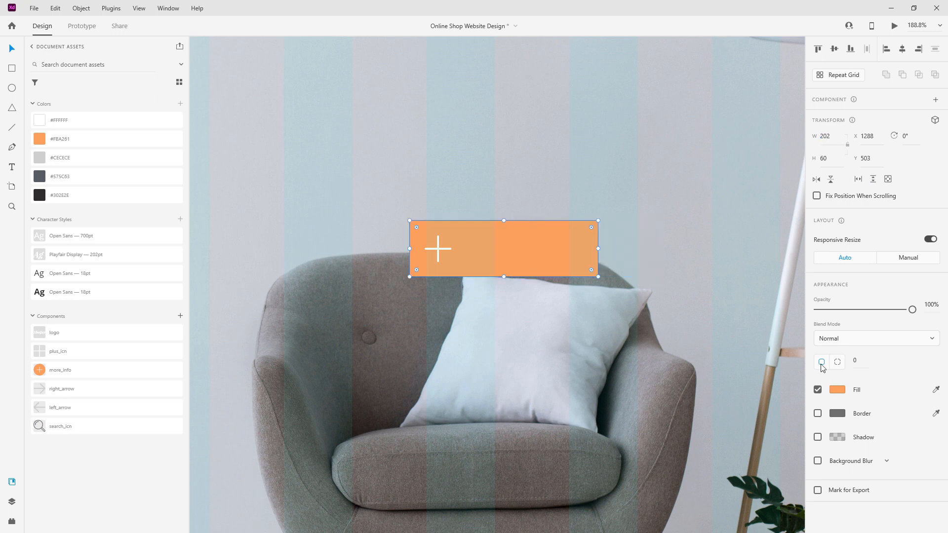
left_click_drag(592, 228, 450, 243)
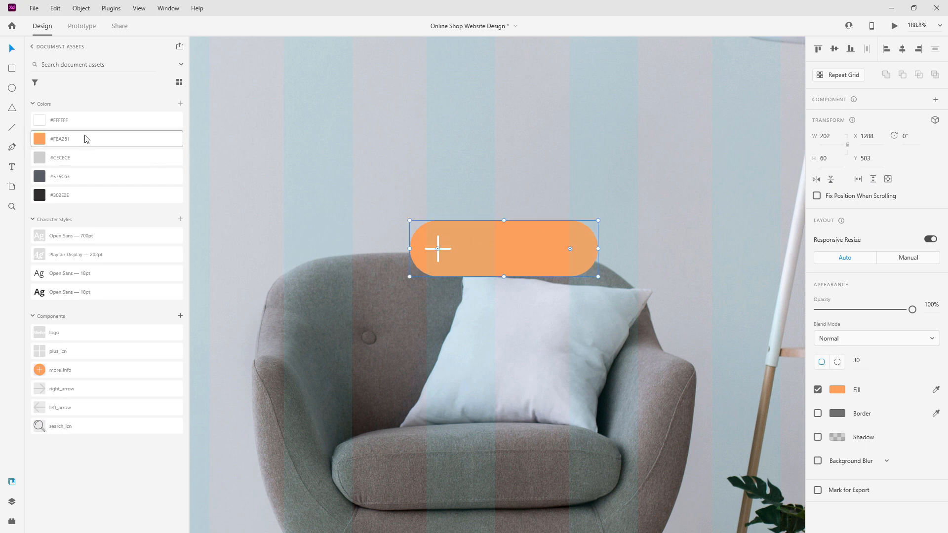
Add the text "Learn More" on the orange pill beside the plus icon
left_click(13, 168)
left_click(494, 249)
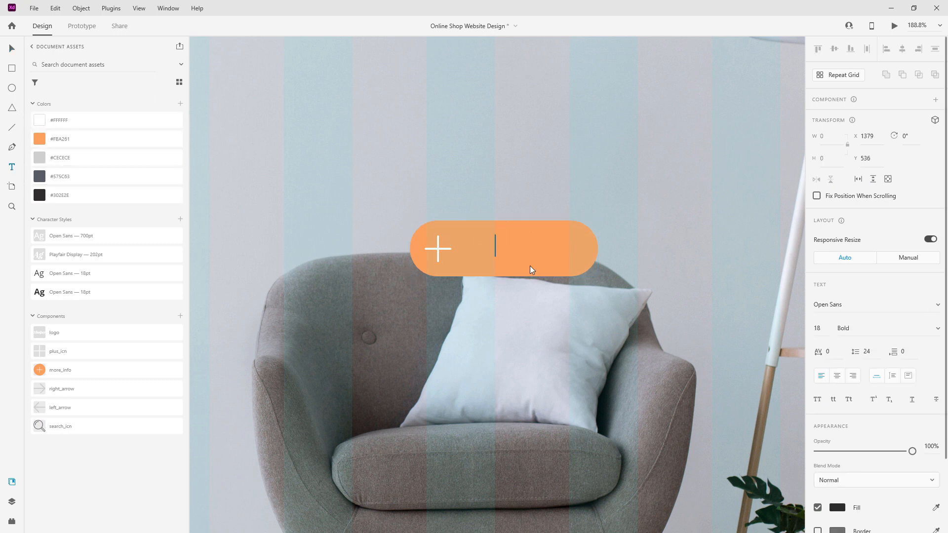
type("Learn More")
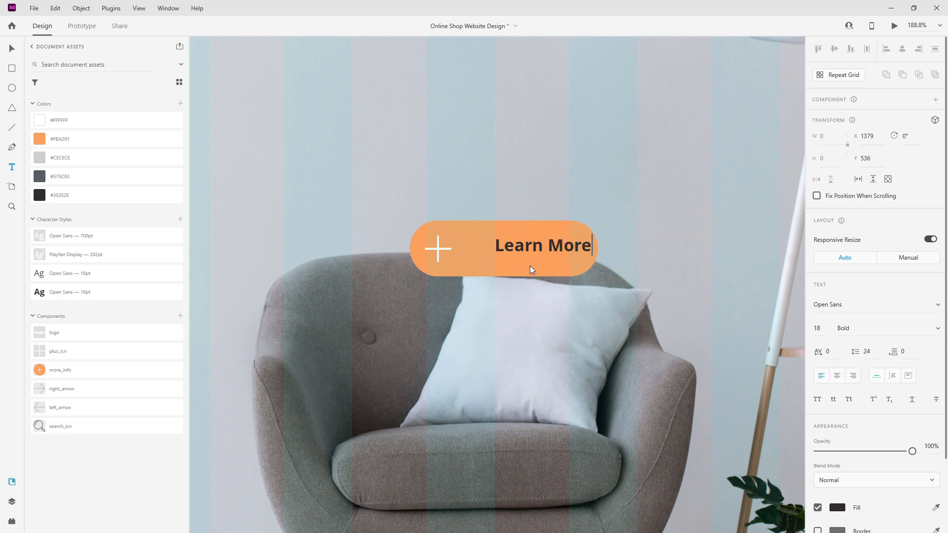
key("Escape")
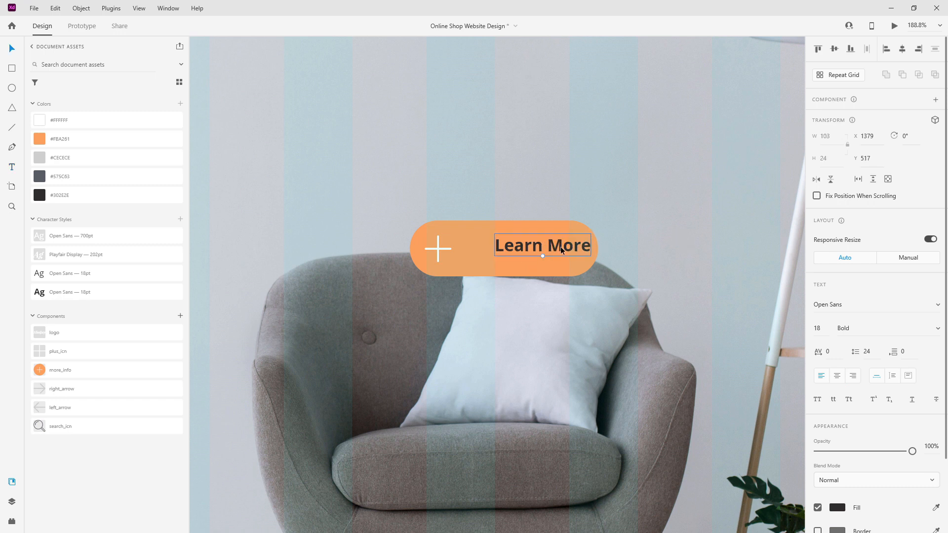
Centre the Learn More text vertically in the pill, 20 px from the plus icon, and colour it white
left_click_drag(552, 247, 551, 252)
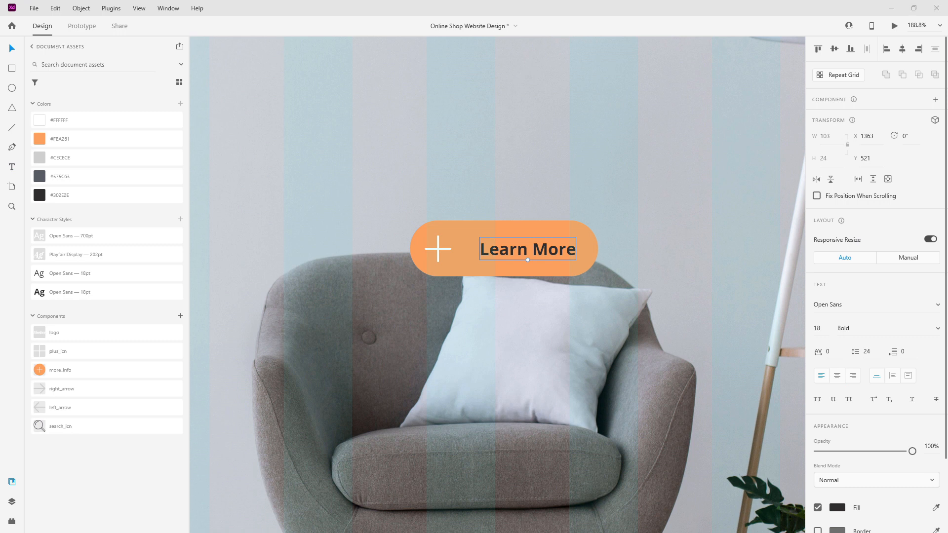
left_click_drag(537, 246, 509, 251)
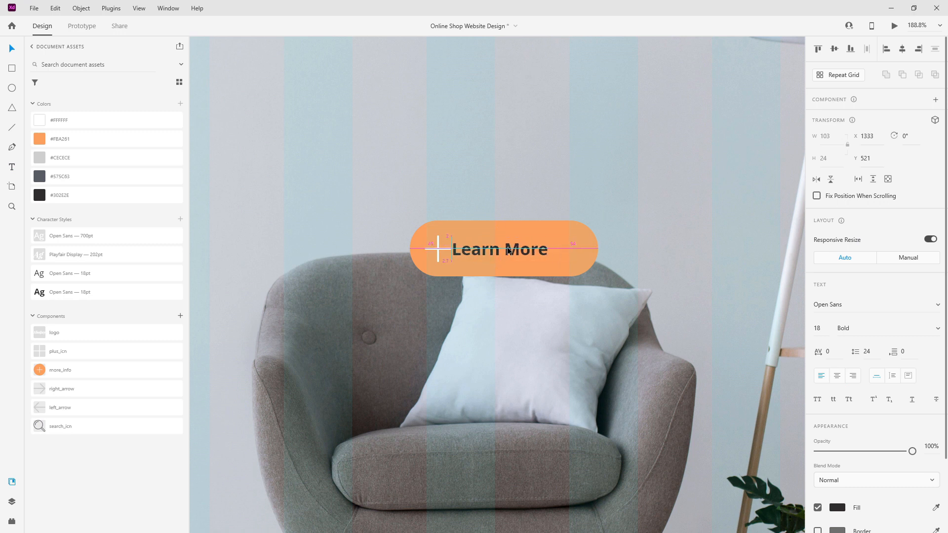
key("shift+Right")
key("shift+Right")
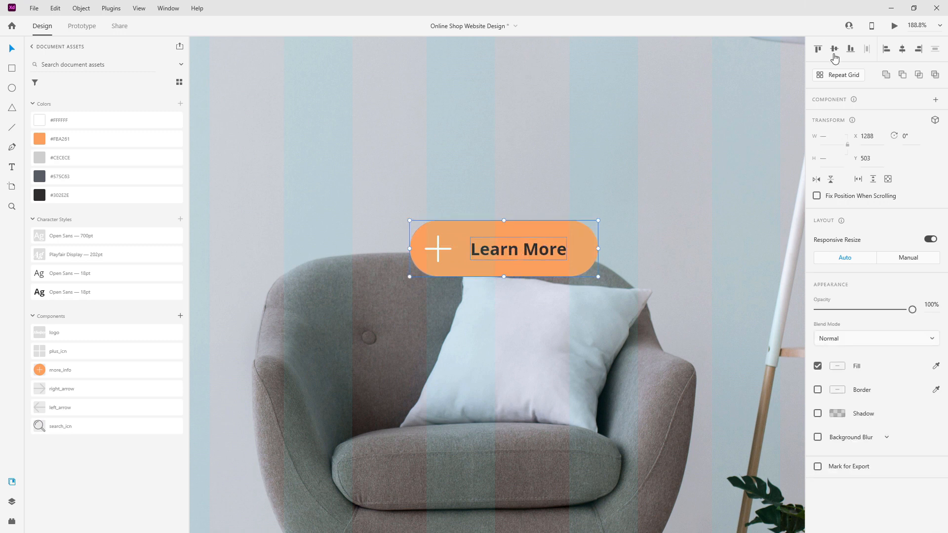
double_click(551, 250)
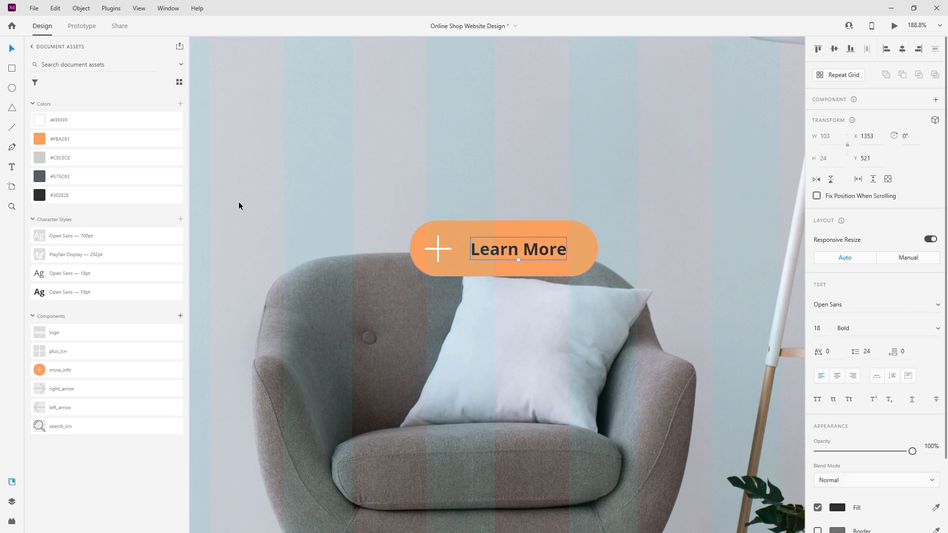
left_click(703, 198)
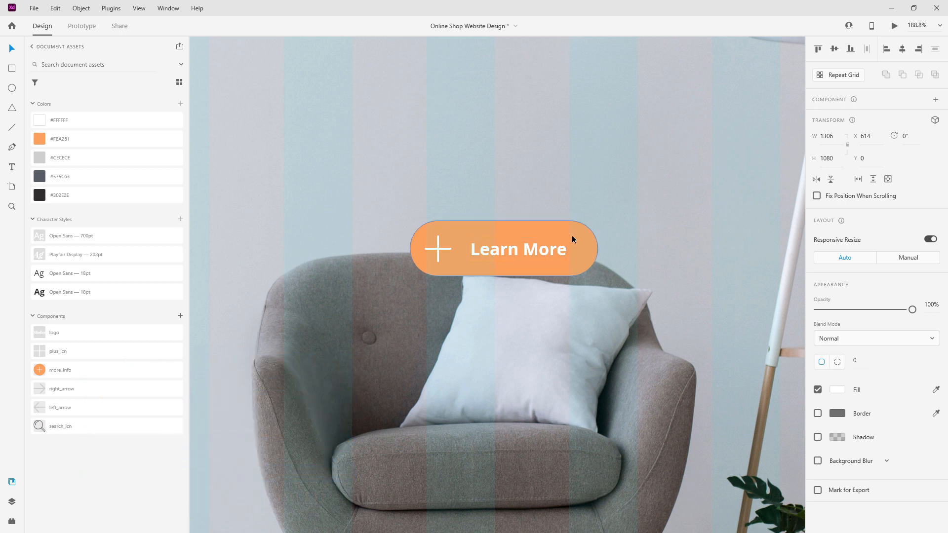
Rename the orange pill's Rectangle 1 layer as circle
left_click(12, 501)
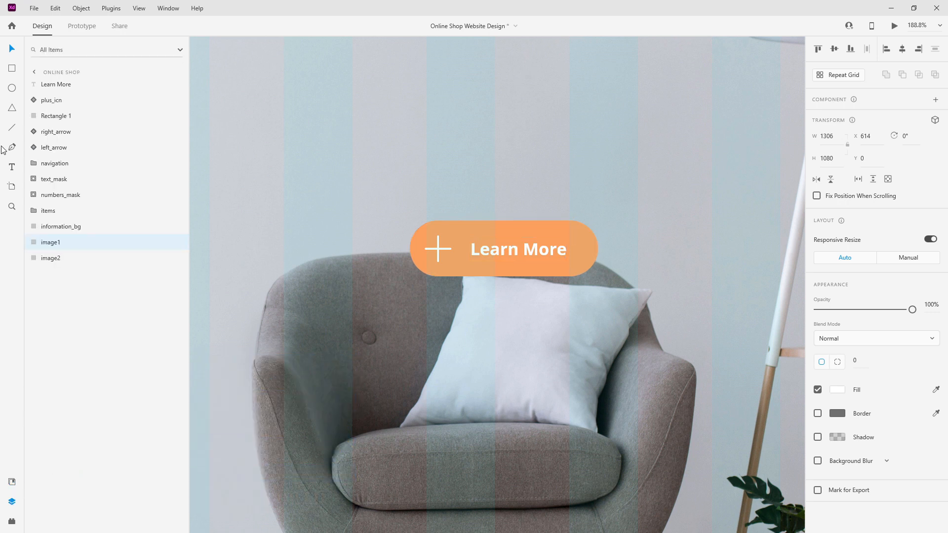
left_click(589, 241)
double_click(49, 116)
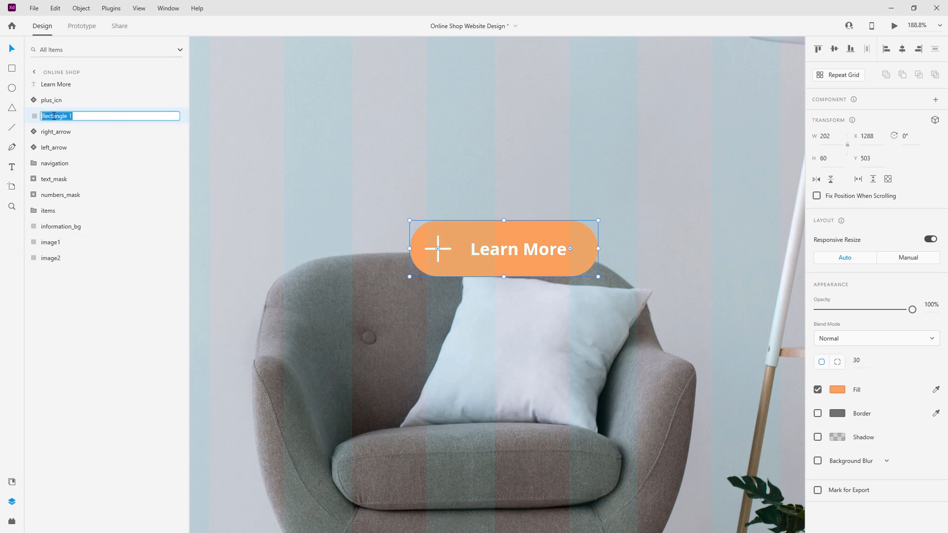
type("circle")
key("Return")
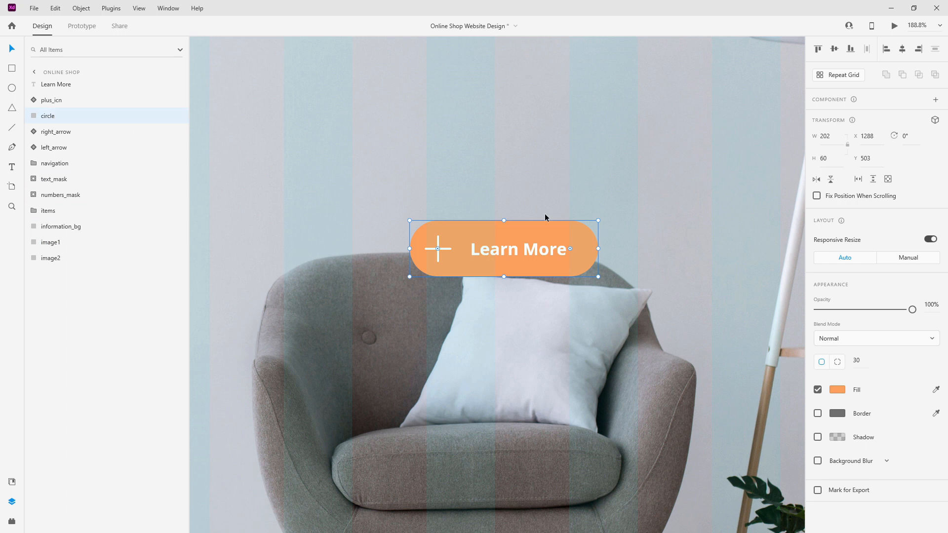
Bring plus_icn to the top of the layers and add a duplicate of circle named mask directly above Learn More
left_click_drag(57, 99, 75, 80)
left_click(74, 117)
key("ctrl+d")
double_click(55, 116)
type("mask")
key("Return")
left_click_drag(54, 118, 54, 95)
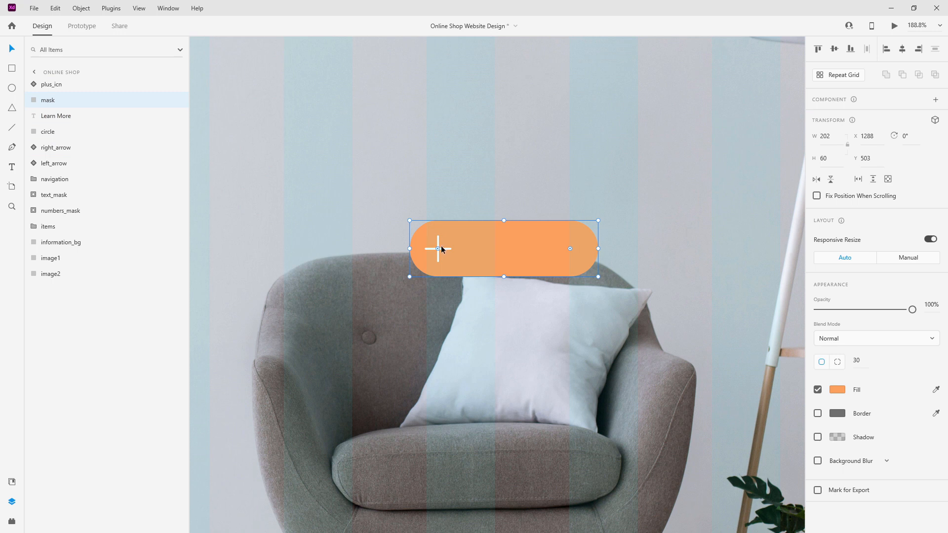
Mask the Learn More text and circle with the mask shape and name the resulting mask group mask
left_click(75, 132, "shift")
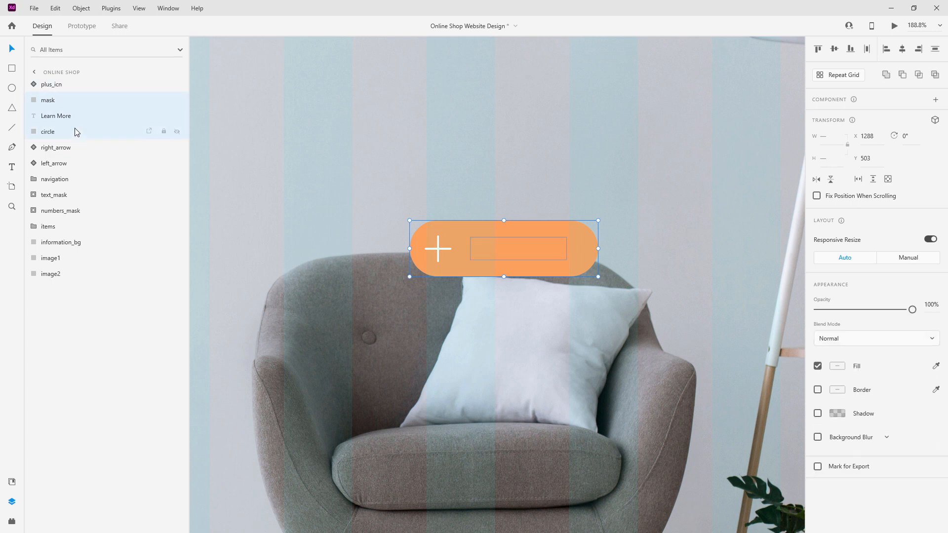
key("ctrl+shift+m")
double_click(53, 101)
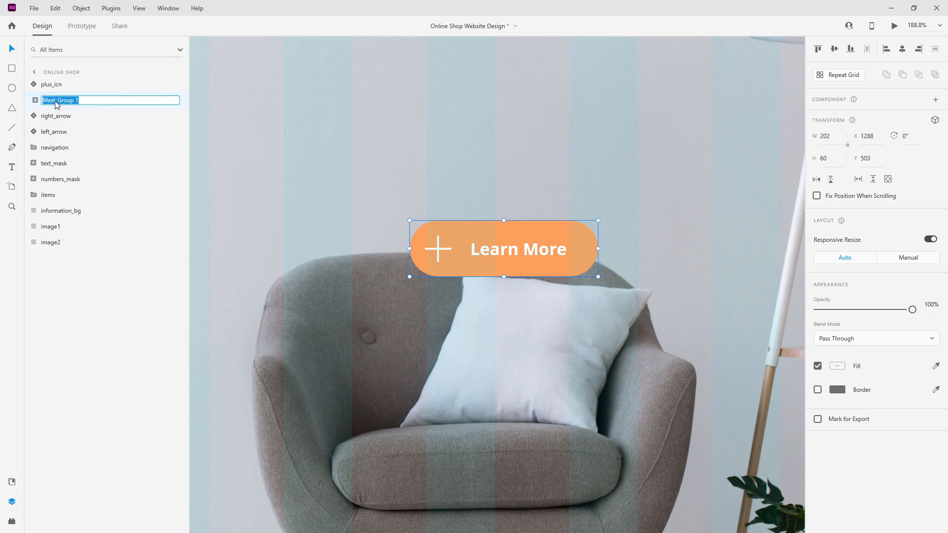
type("mask")
key("Return")
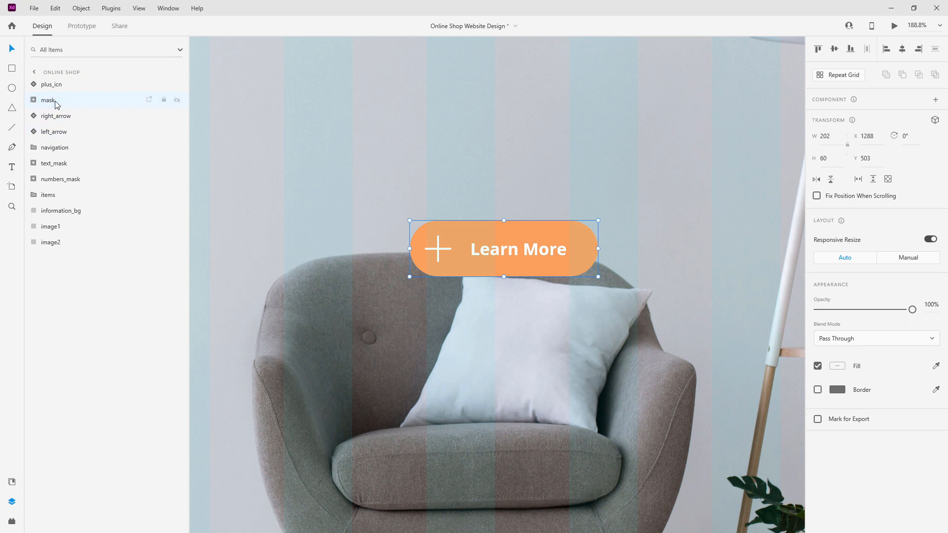
Narrow the circle layer inside the mask group to about 60 wide around the plus icon
left_click(28, 100)
left_click(61, 147)
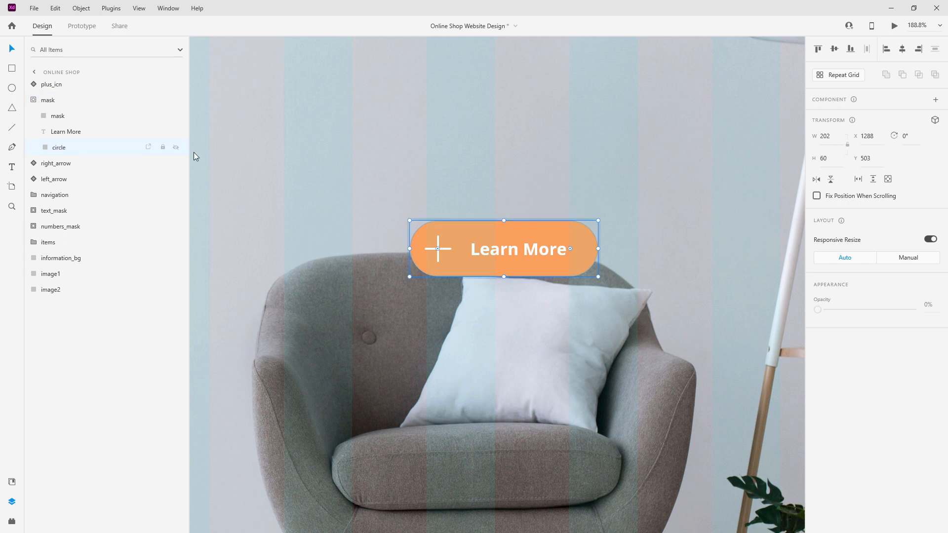
left_click_drag(598, 248, 462, 244)
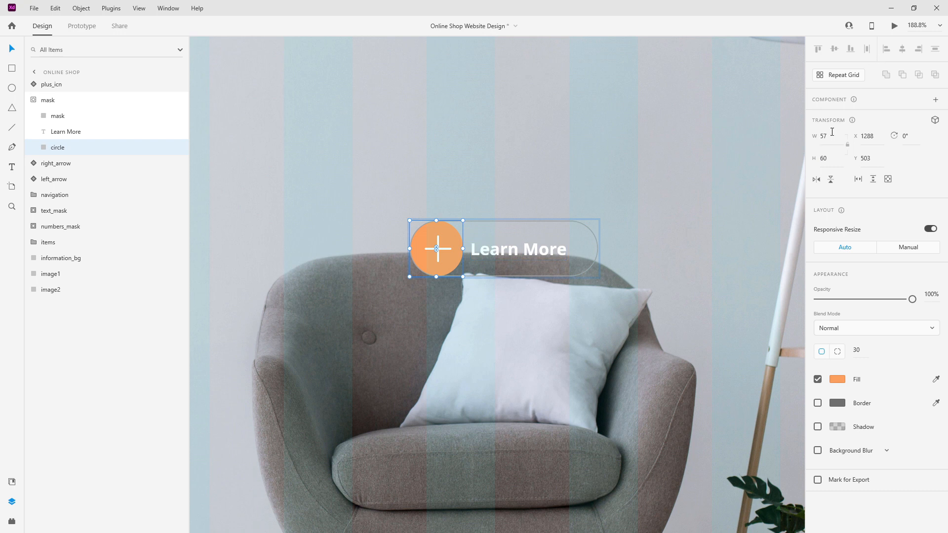
left_click_drag(464, 247, 467, 247)
left_click(48, 100)
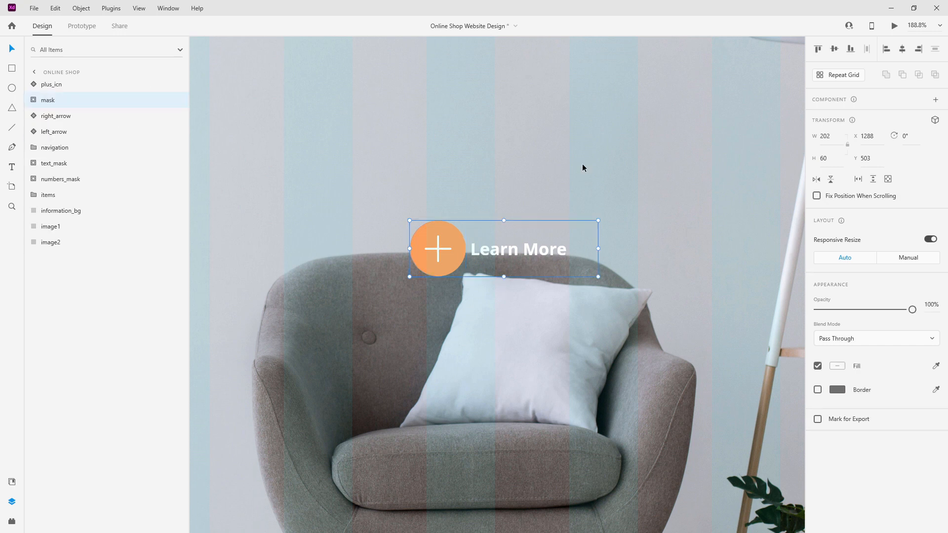
left_click(582, 165)
Narrow the mask shape inside the mask group to 60 wide so that it hides the Learn More text
left_click(33, 100)
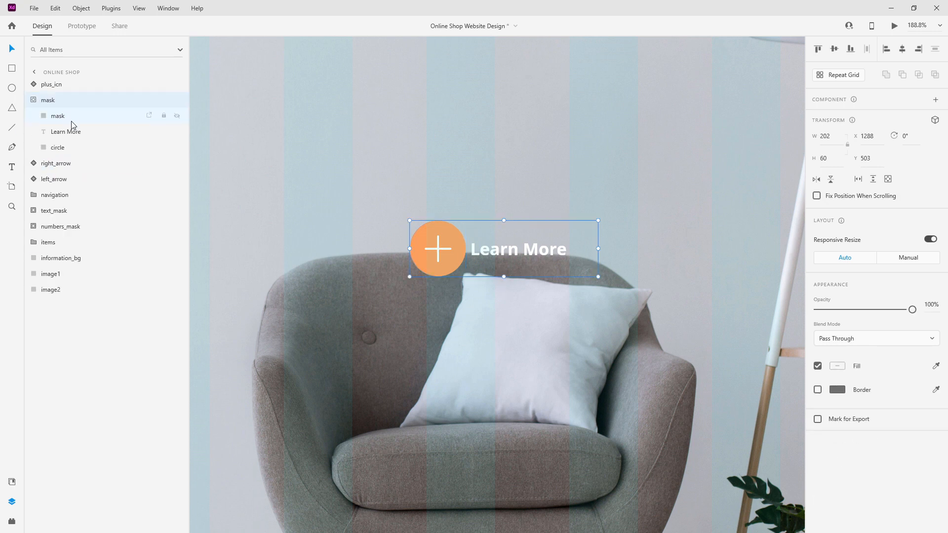
left_click(69, 132)
left_click(58, 115)
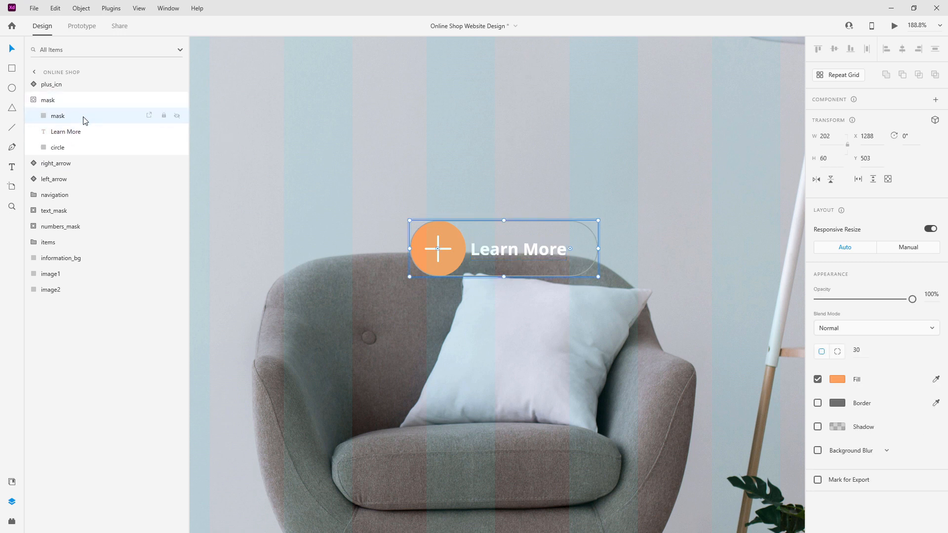
left_click_drag(409, 249, 447, 246)
key("ctrl+z")
left_click_drag(598, 247, 466, 247)
left_click(552, 334)
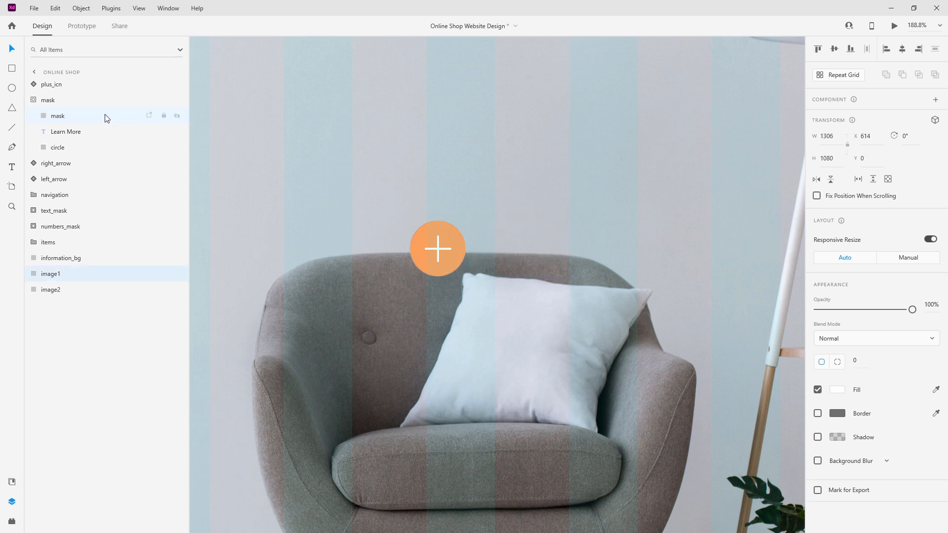
Group the plus_icn instance and the mask group together
left_click(31, 100)
left_click(63, 88, "shift")
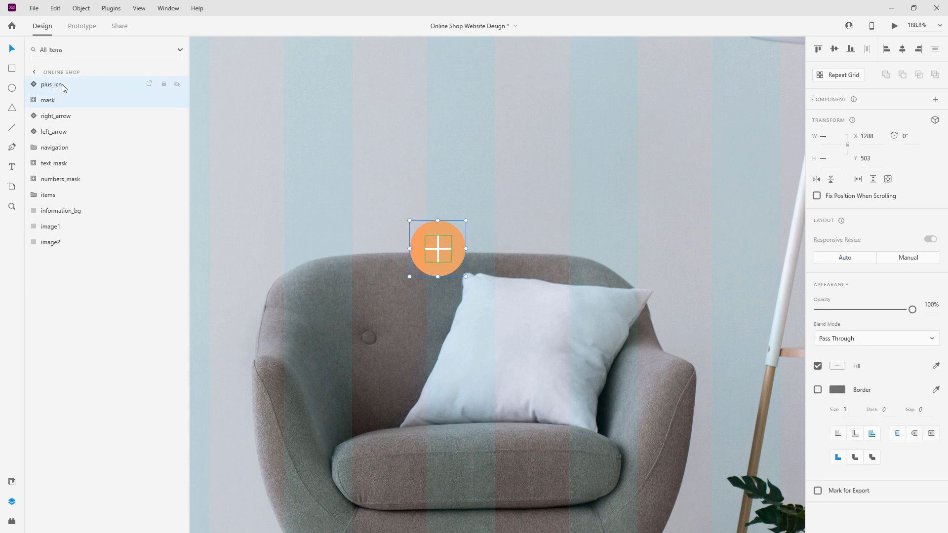
key("ctrl+g")
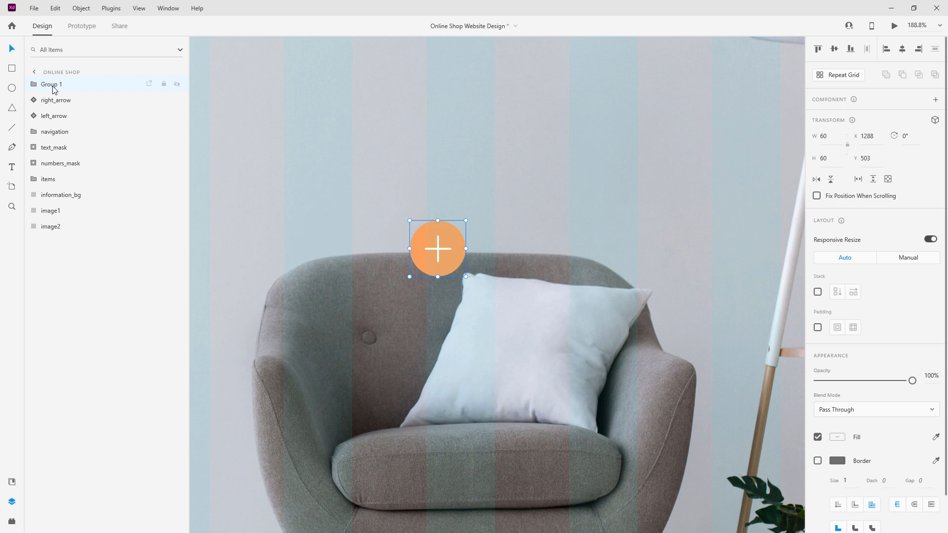
Rename the new group containing the plus icon and mask as more_info
double_click(54, 86)
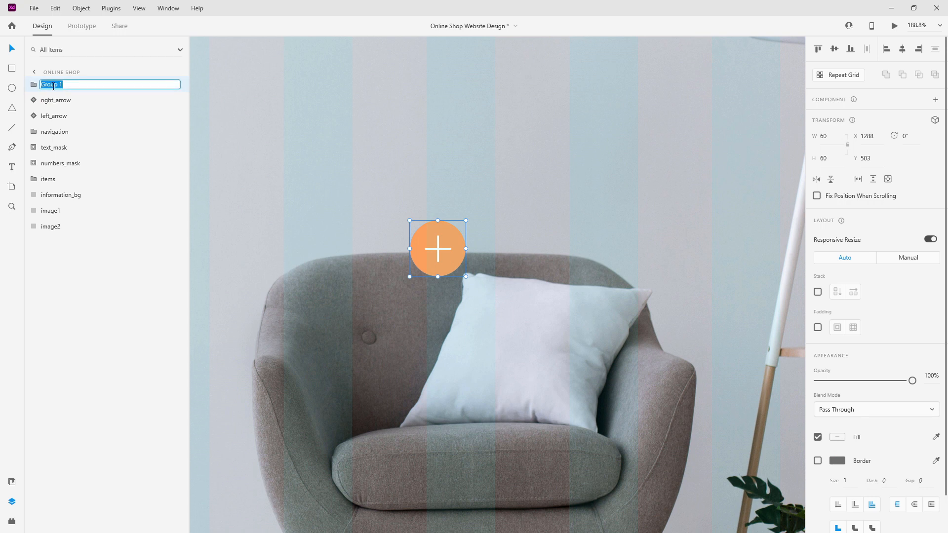
type("more_info")
key("Return")
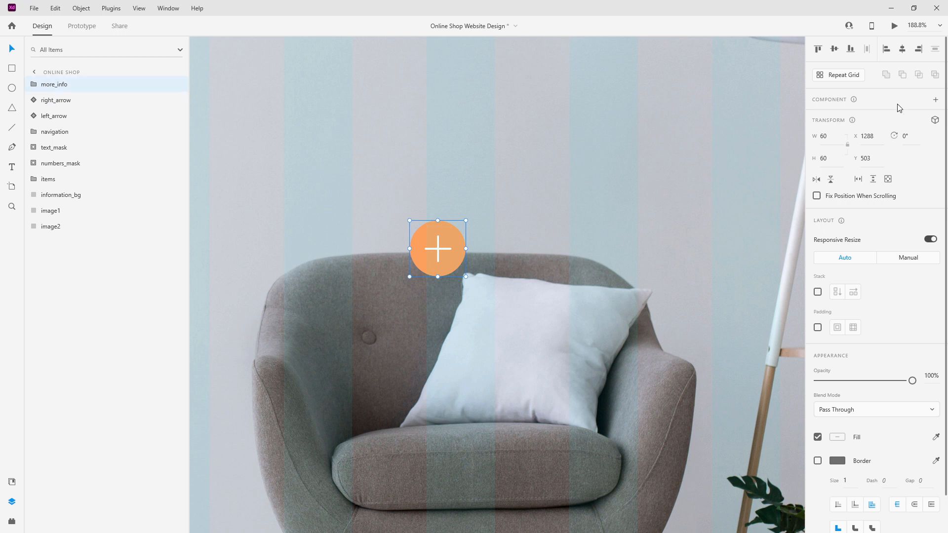
left_click(935, 100)
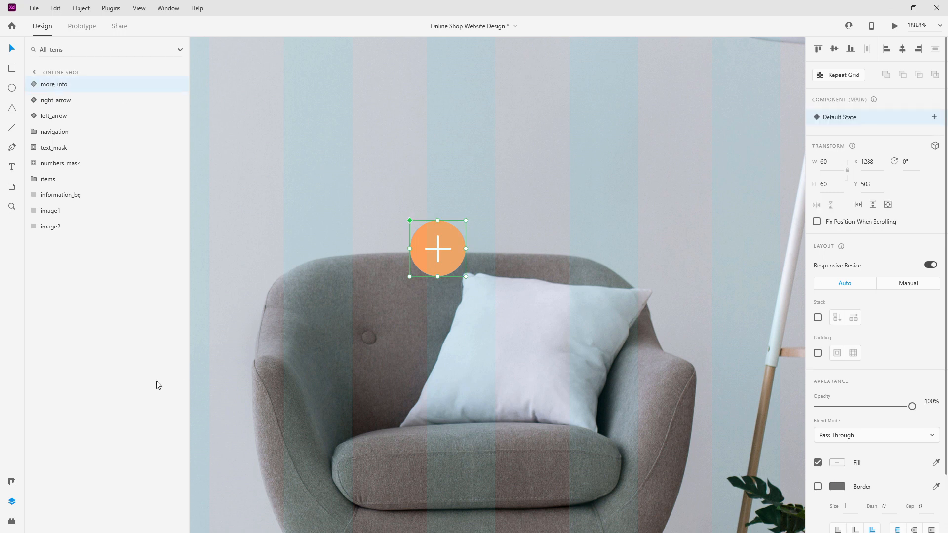
key("ctrl+z")
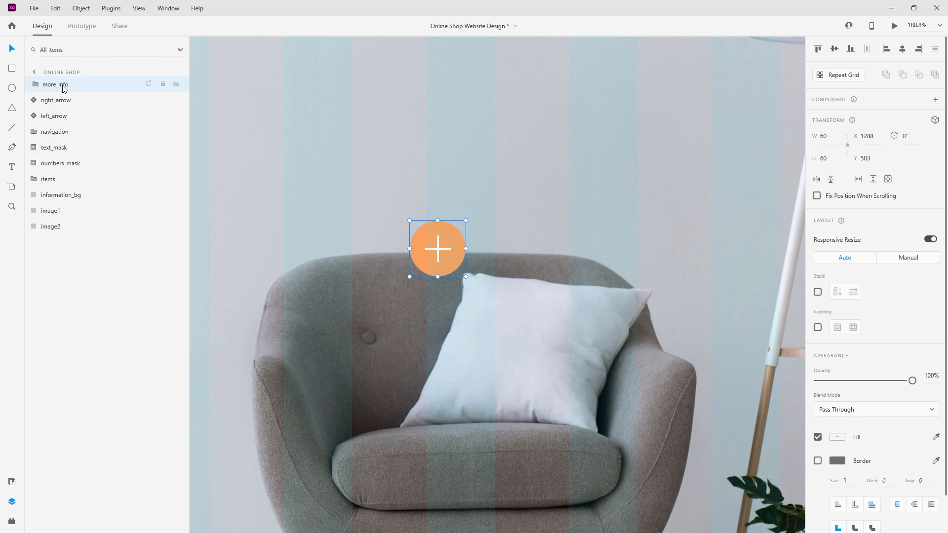
left_click(12, 481)
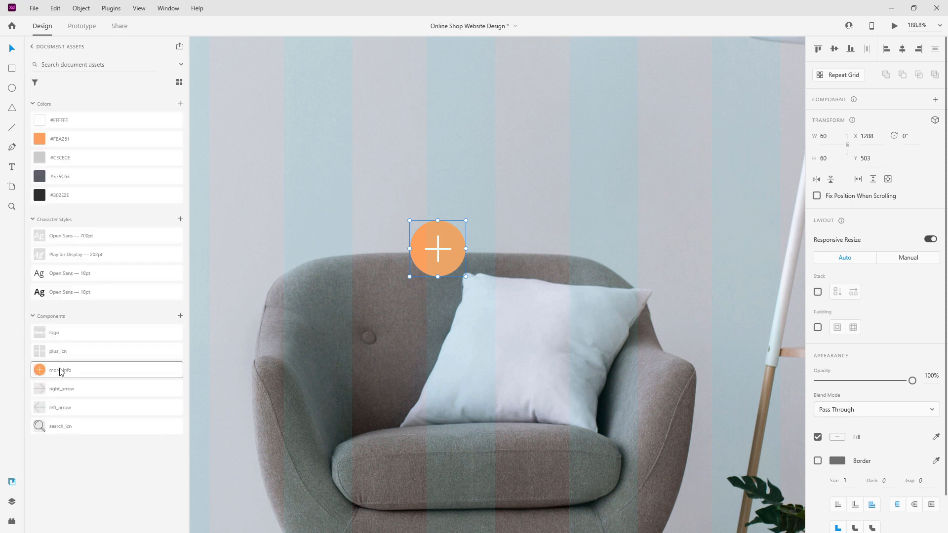
right_click(61, 369)
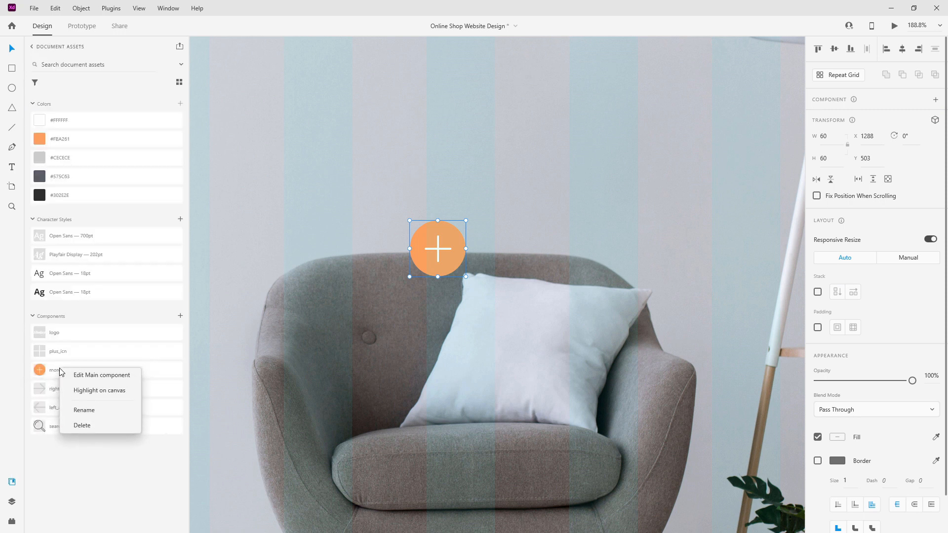
left_click(82, 425)
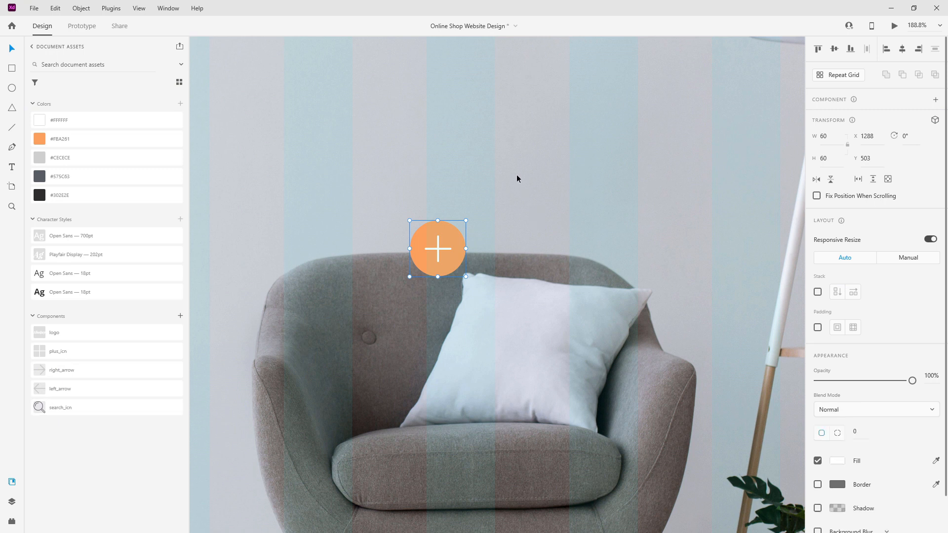
Make the more_info group a component and add a new state to it named clicked
left_click(935, 102)
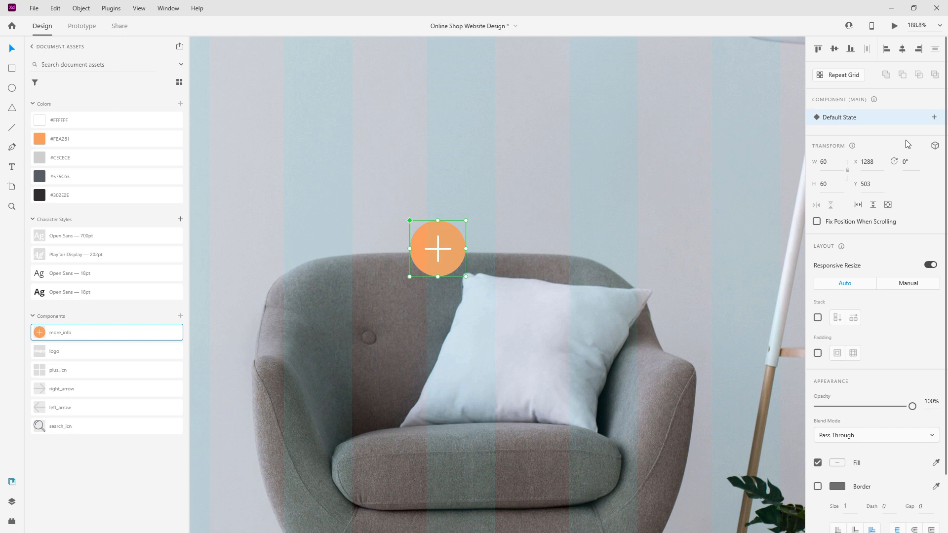
left_click(934, 118)
left_click(916, 121)
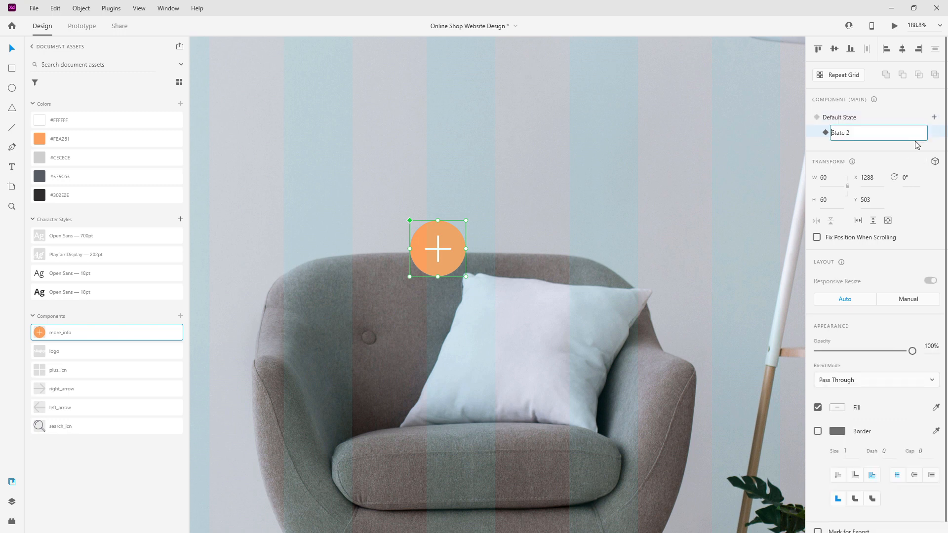
type("c")
key("Return")
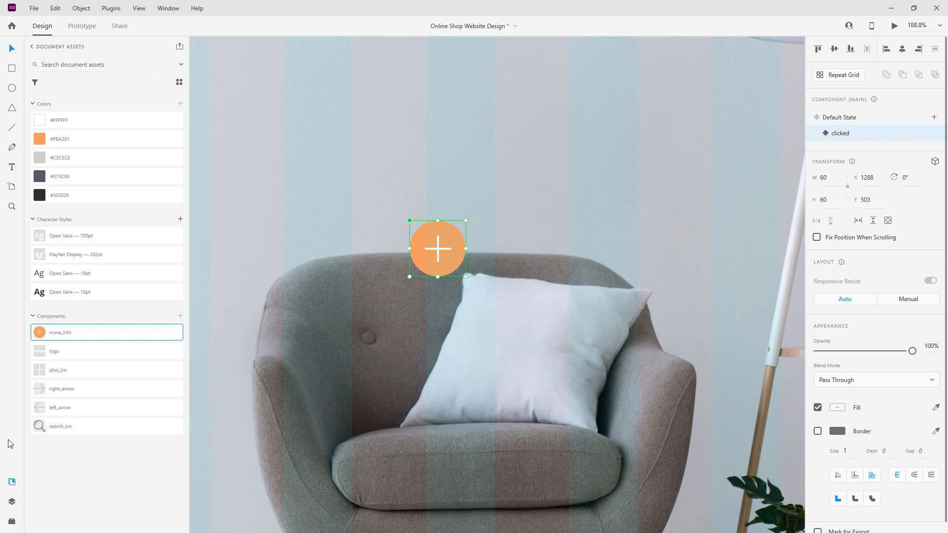
In the clicked state, widen the mask shape inside more_info's mask group to about 229 to uncover the Learn More text
left_click(12, 502)
left_click(28, 86)
left_click(47, 116)
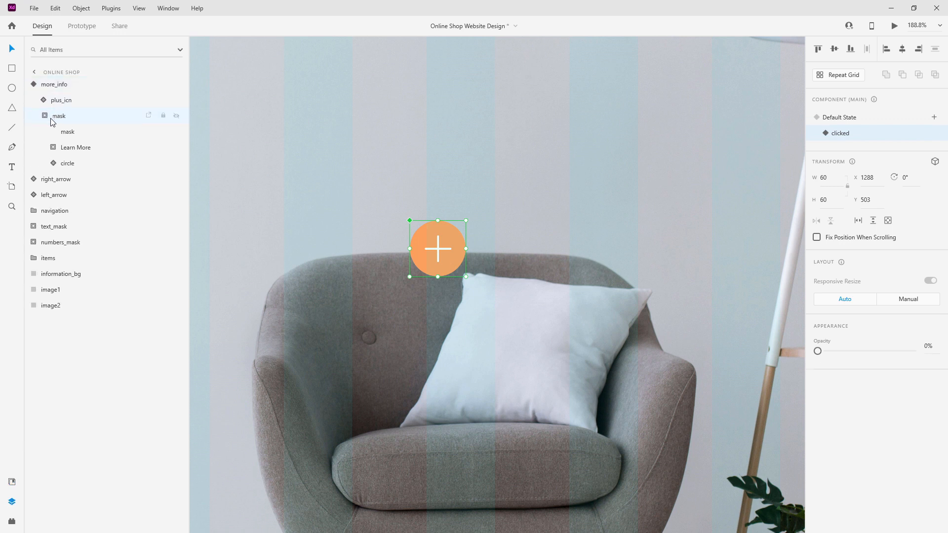
left_click(70, 133)
left_click(75, 163)
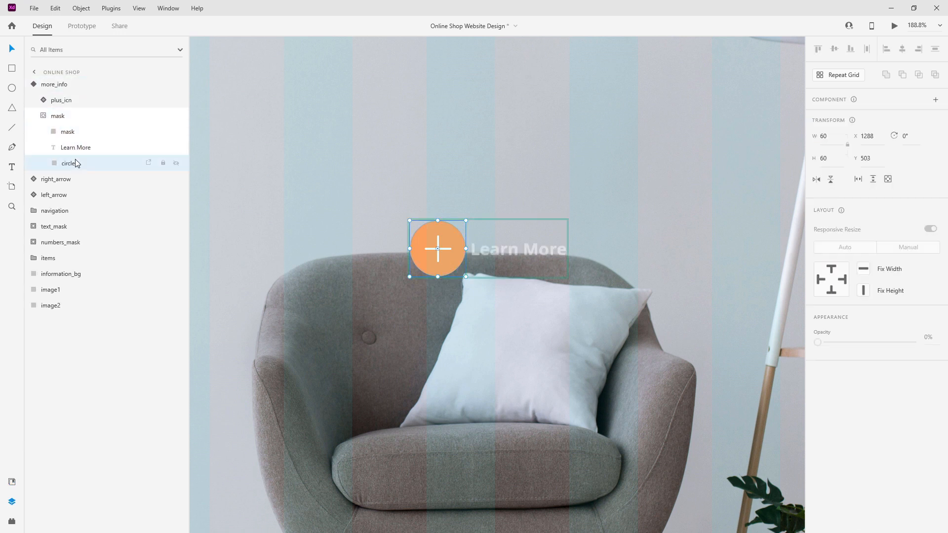
left_click(74, 132)
left_click_drag(468, 248, 623, 249)
Stretch the orange circle layer behind the Learn More text to about 202 wide
left_click(79, 163)
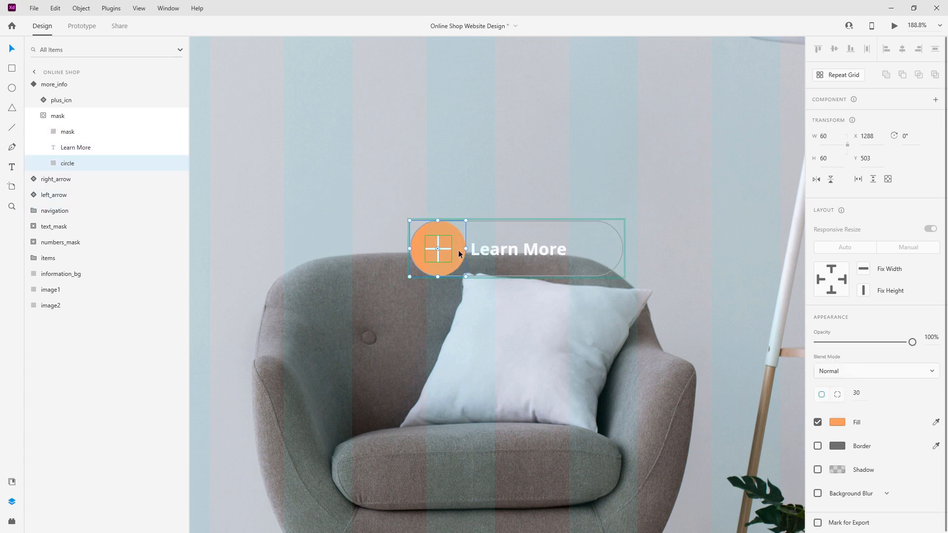
left_click_drag(466, 248, 588, 241)
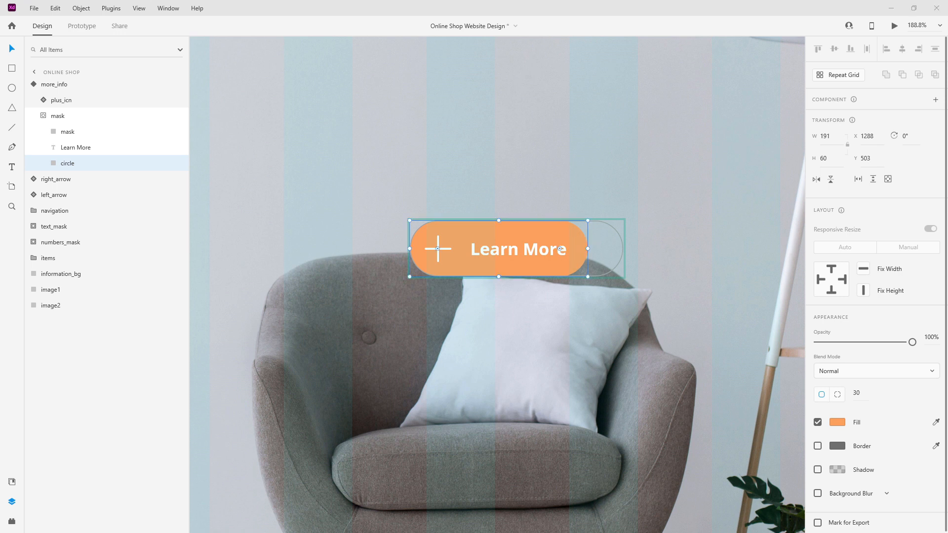
left_click_drag(587, 248, 597, 245)
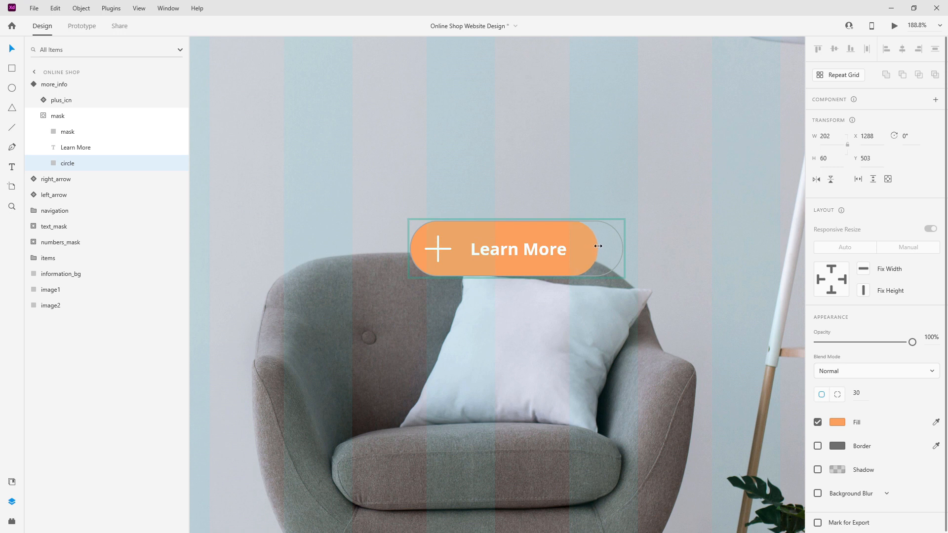
Narrow the mask shape inside the mask group to about 216 wide, slightly beyond the orange button
left_click(72, 132)
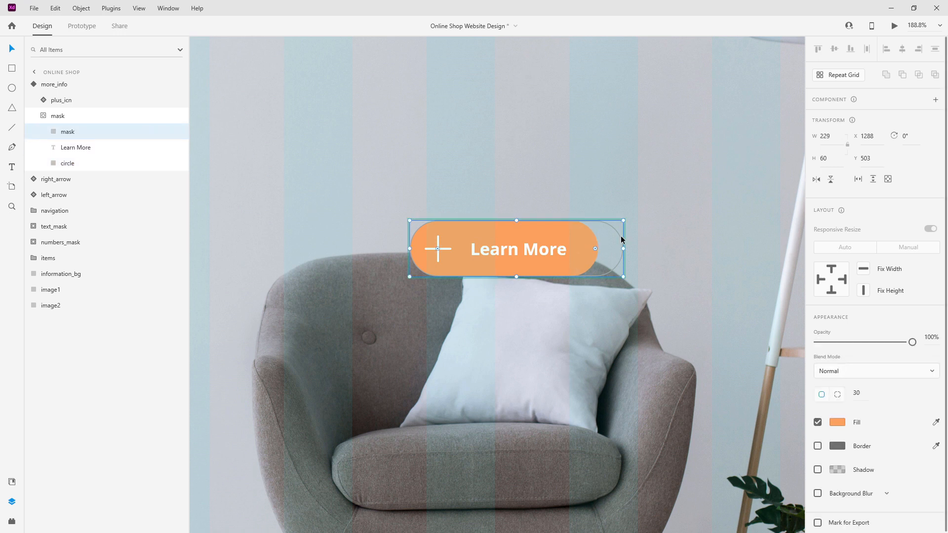
left_click_drag(616, 248, 609, 248)
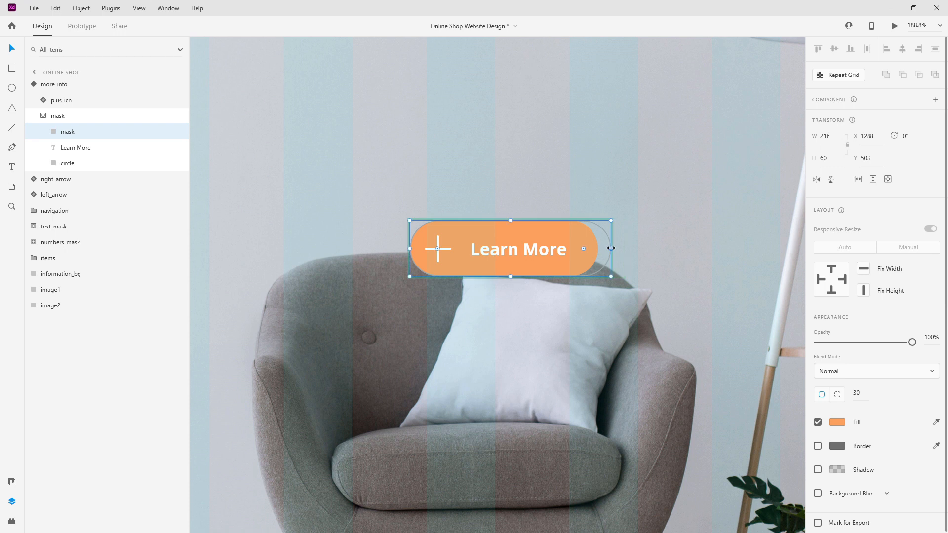
left_click(44, 115)
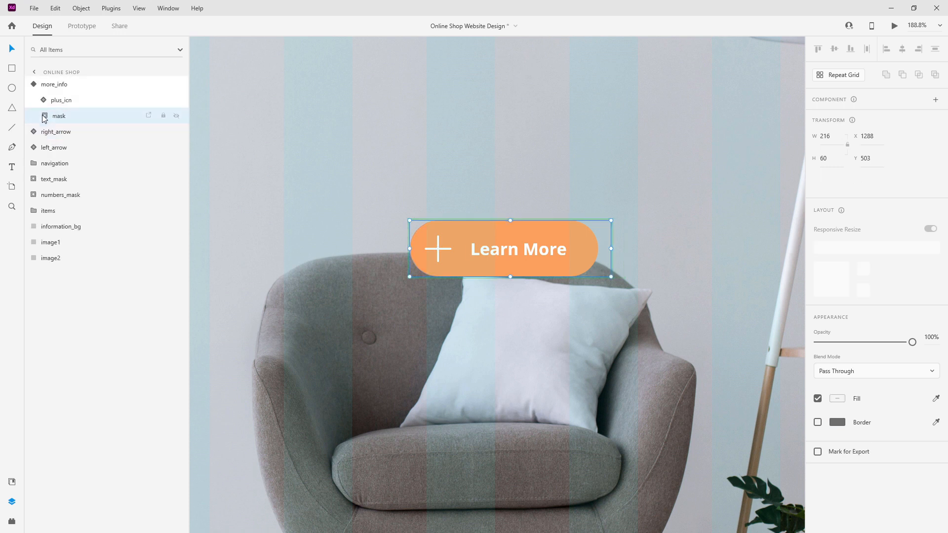
Rotate the plus_icn instance 45° in the clicked state so that it forms a close icon
left_click(61, 99)
scroll(445, 255, "up", 5)
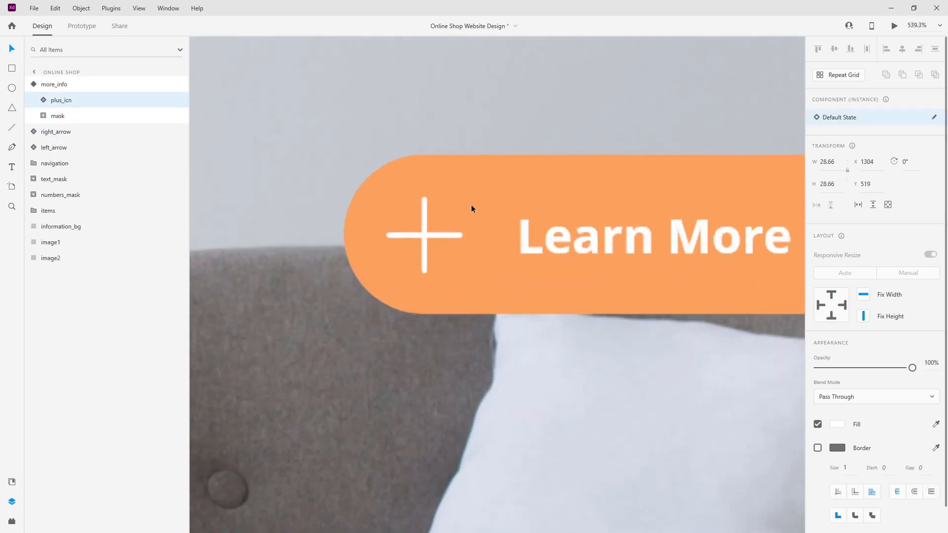
left_click_drag(469, 198, 475, 231)
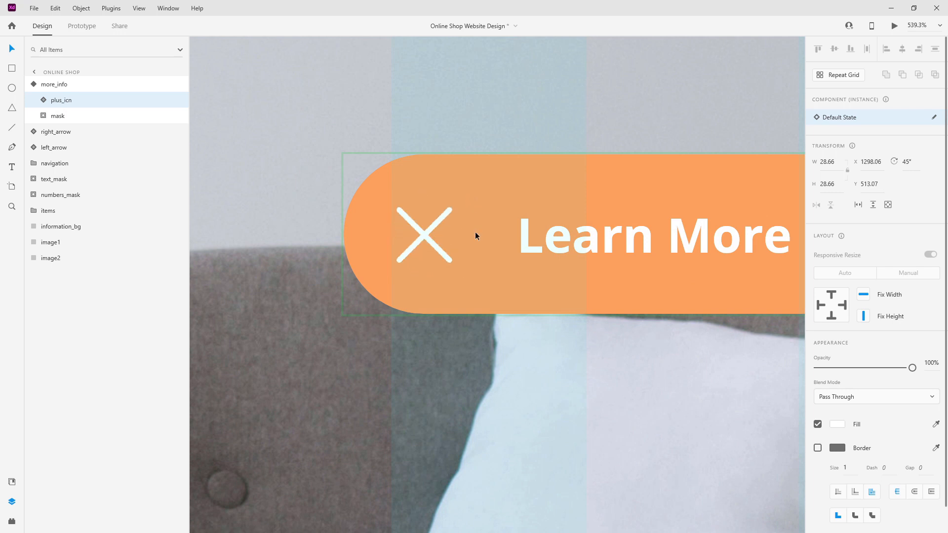
scroll(342, 230, "down", 6)
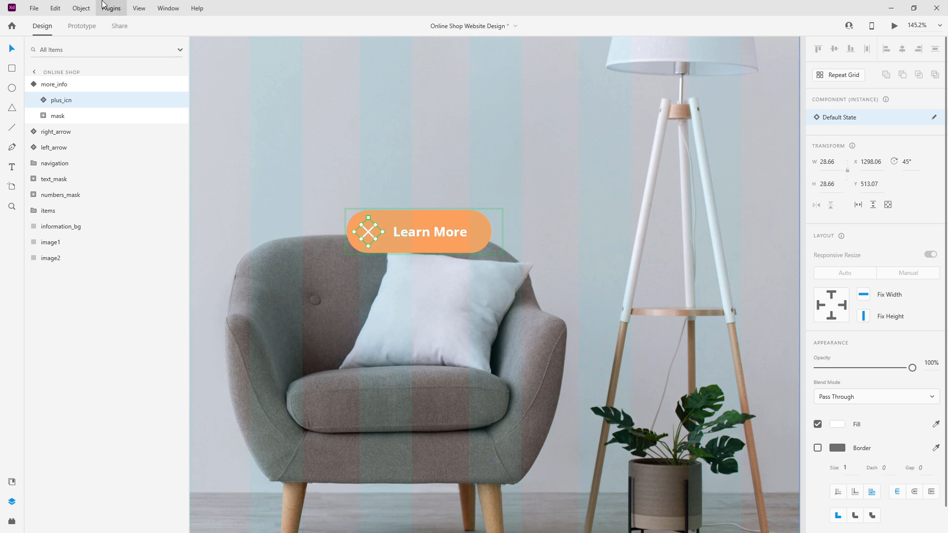
left_click(43, 84)
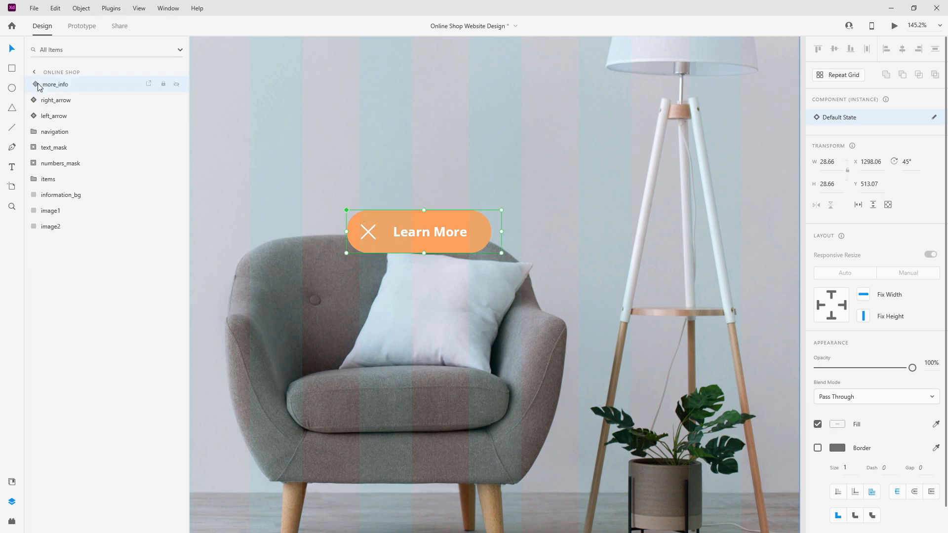
Switch the more_info component between its Default State and clicked state to compare them, ending on the Default State
left_click(875, 118)
left_click(862, 136)
left_click(858, 121)
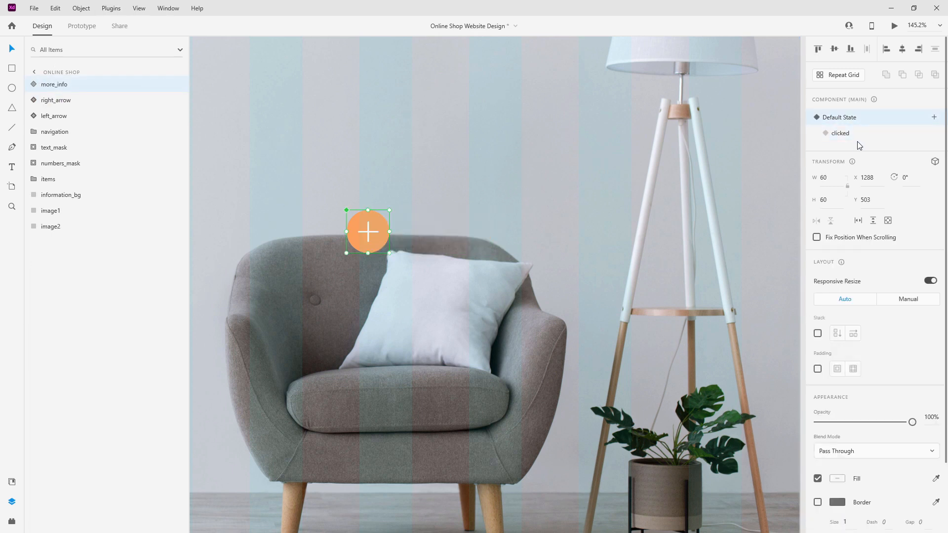
left_click(859, 138)
left_click(859, 116)
left_click(858, 131)
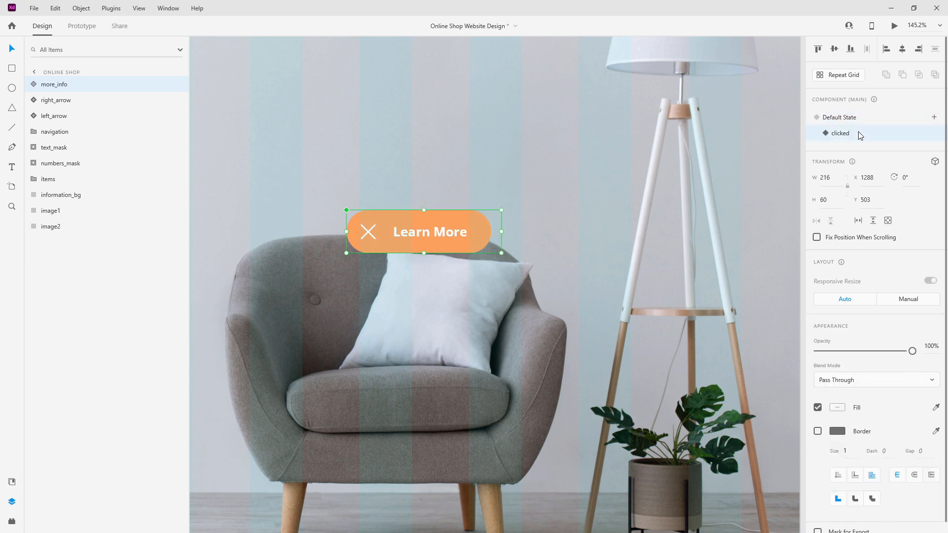
left_click(859, 118)
Duplicate the Online Shop artboard
key("ctrl+0")
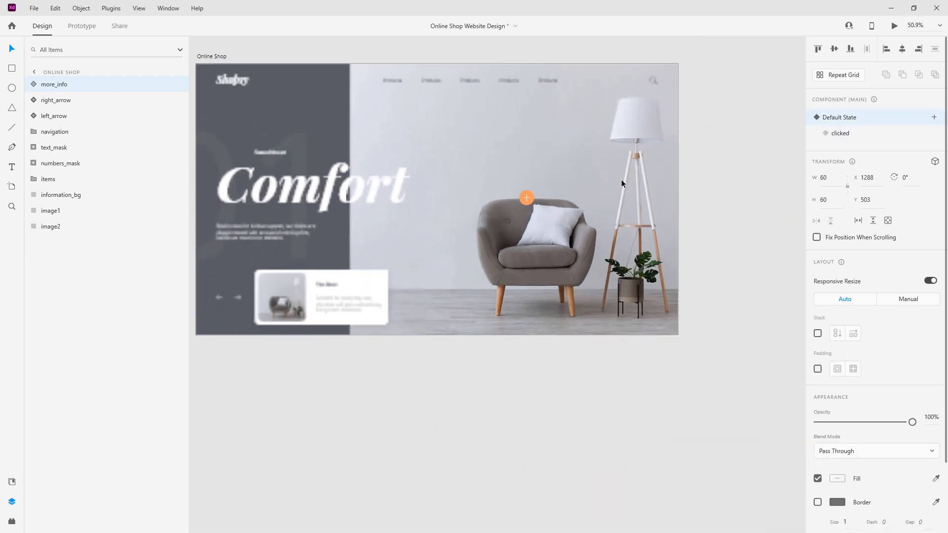
left_click(514, 186)
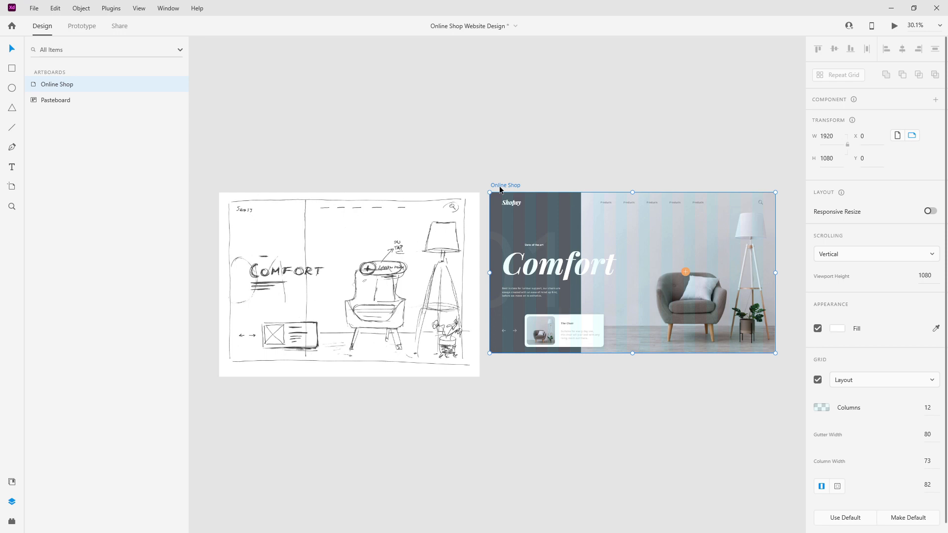
key("ctrl+d")
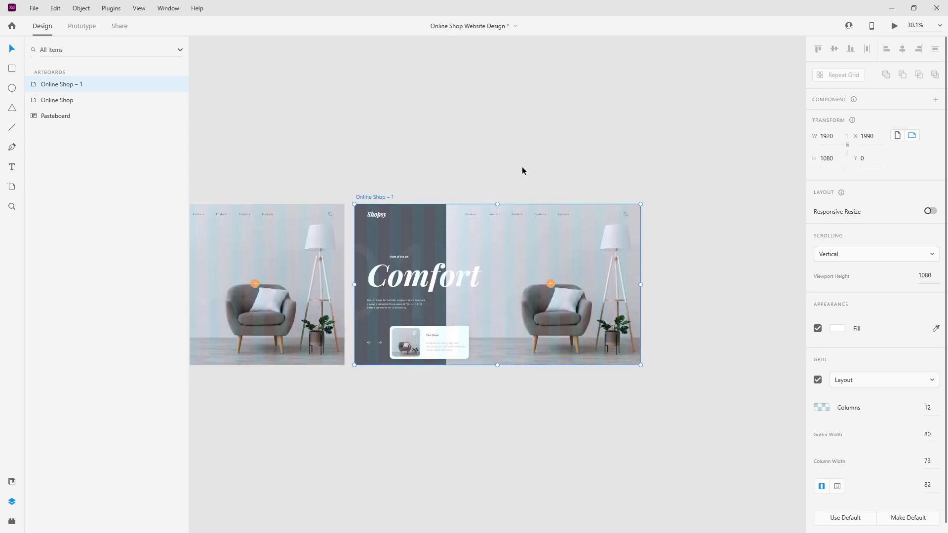
Set the opacity of the text2 group inside the duplicated artboard's text_mask to 100%
scroll(363, 301, "up", 6)
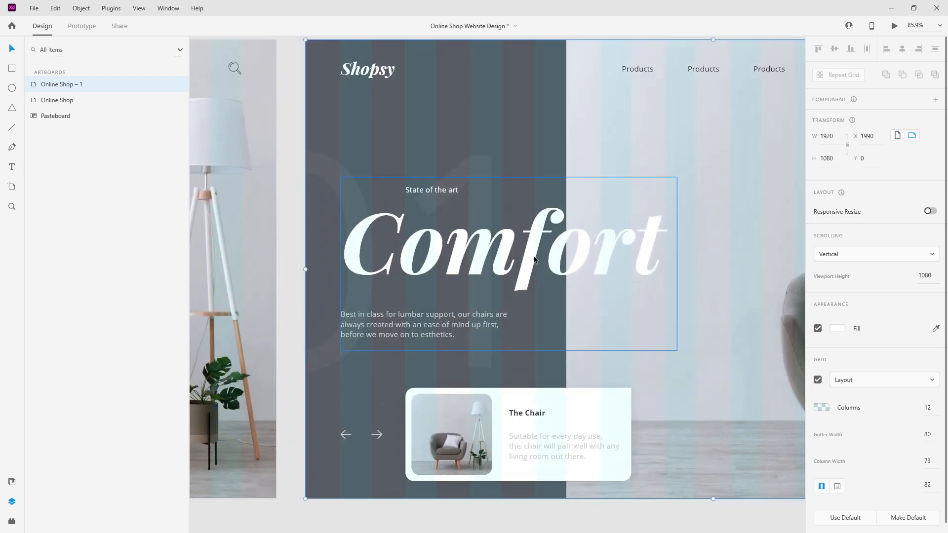
left_click(533, 253)
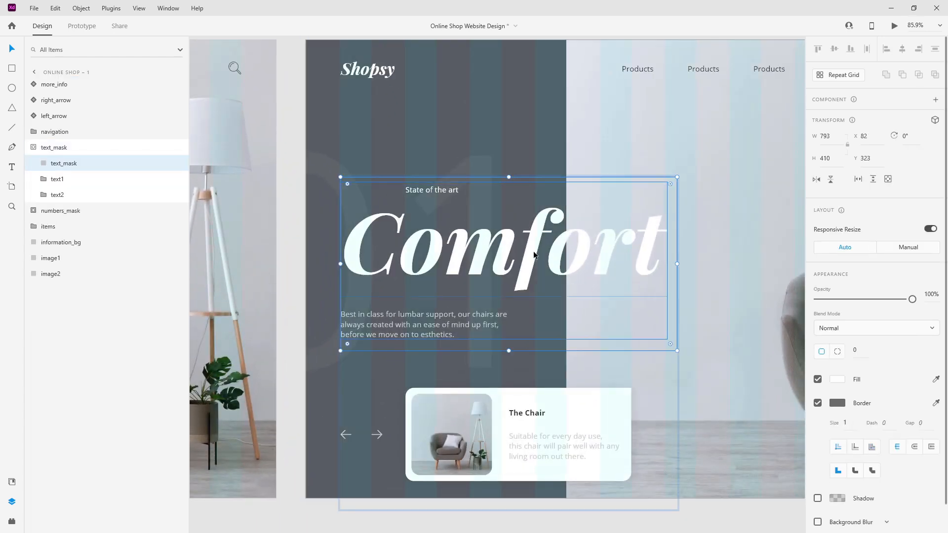
left_click(62, 179)
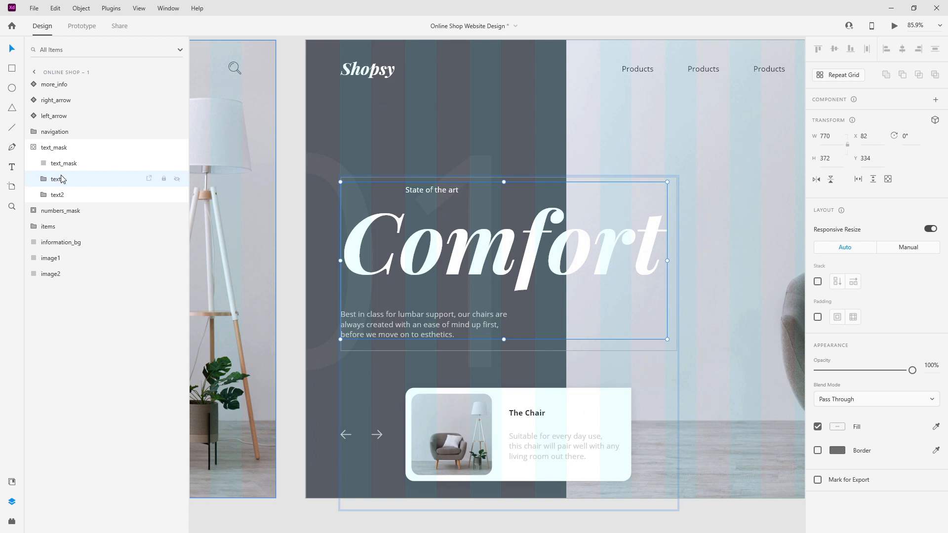
left_click(60, 195)
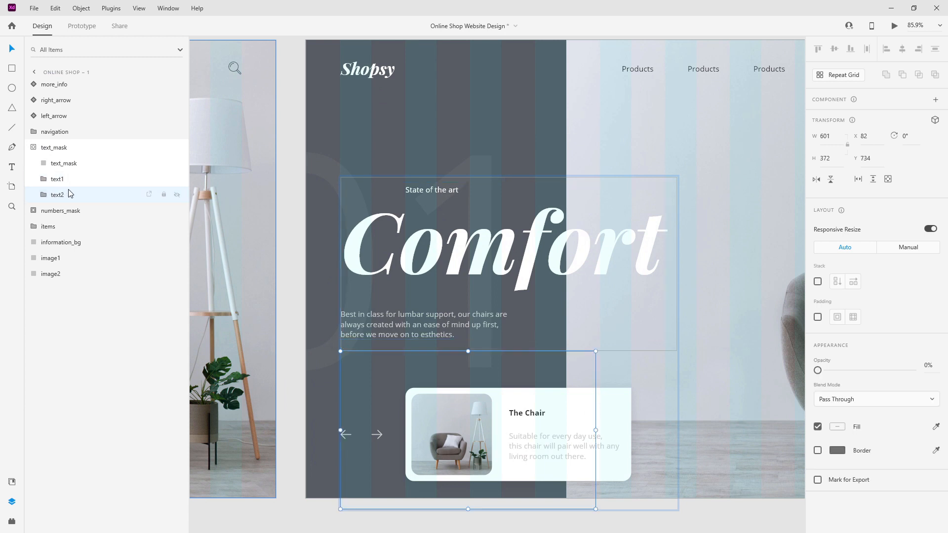
key("0")
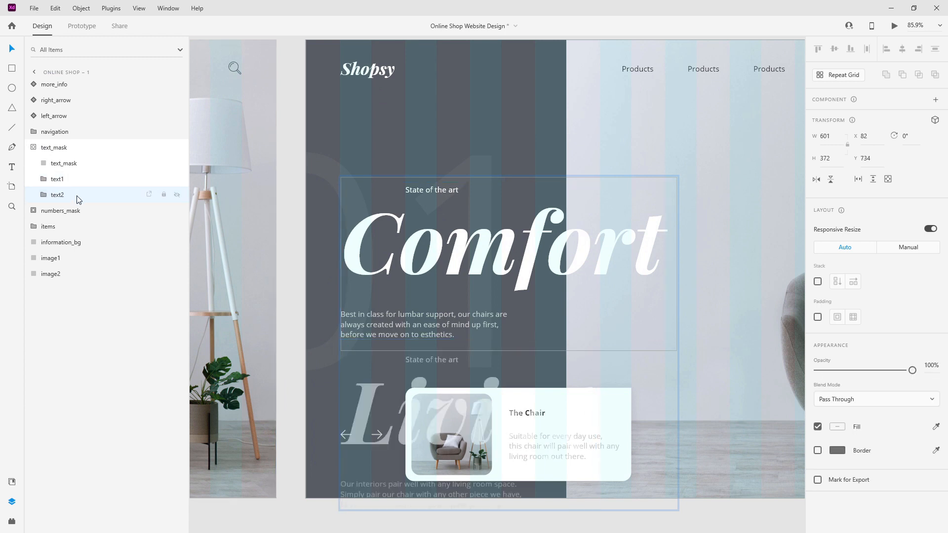
Move the text2 group straight up to Y 334 so that it aligns with the text1 group
key("shift+Up")
key("shift+Up")
key("shift+Up")
key("shift+Up")
key("shift+Up")
key("shift+Up")
key("shift+Up")
key("shift+Up")
key("shift+Up")
key("shift+Up")
key("shift+Up")
key("shift+Up")
key("shift+Up")
key("shift+Up")
key("shift+Up")
key("shift+Up")
key("shift+Up")
key("shift+Up")
key("shift+Up")
key("shift+Up")
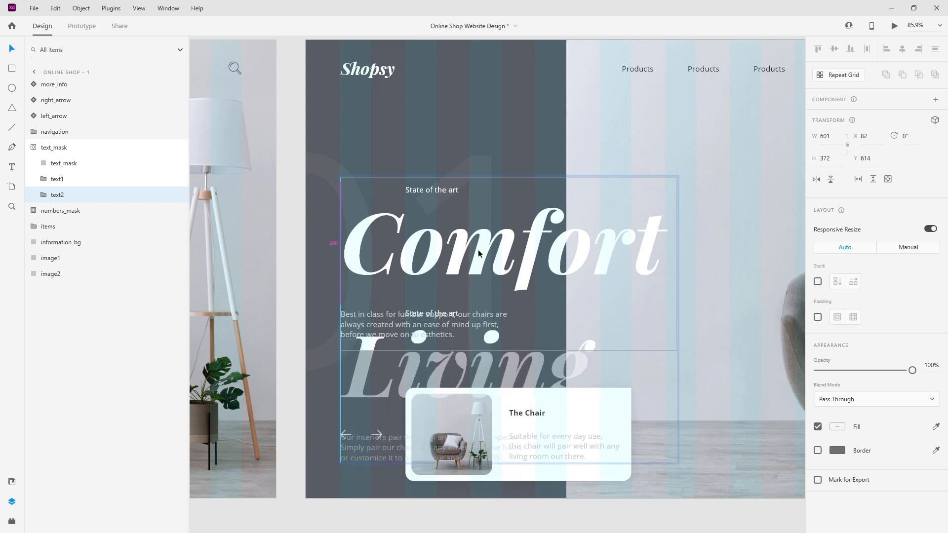
key("shift+Up")
key("shift+Up")
key("shift+Up")
key("shift+Up")
key("shift+Up")
key("shift+Up")
key("shift+Up")
key("shift+Up")
key("shift+Up")
key("shift+Up")
key("shift+Up")
key("Up")
key("Up")
key("Up")
key("Up")
key("Up")
key("Up")
key("Up")
key("Up")
key("Up")
key("Up")
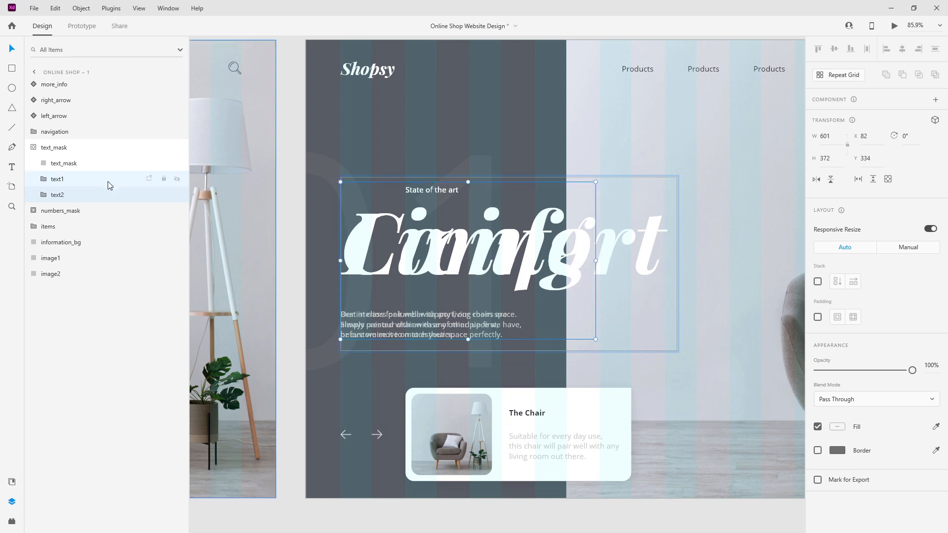
Move the text1 group in the duplicated artboard's text_mask straight up to Y -56 and set its opacity to 0%
left_click(77, 177)
key("shift+Up")
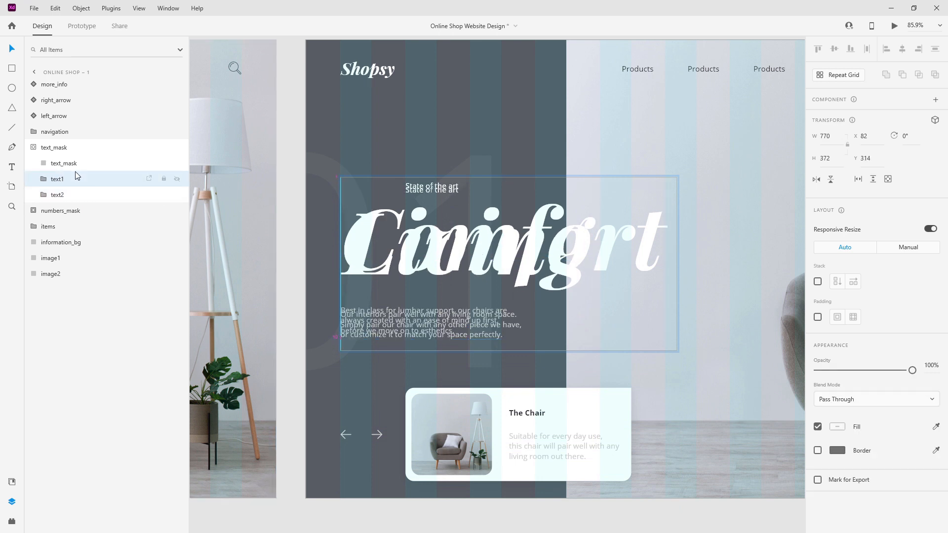
key("shift+Up")
key("shift+Up")
key("shift+Up")
key("shift+Up")
key("shift+Up")
key("shift+Up")
key("shift+Up")
key("shift+Up")
key("shift+Up")
key("shift+Up")
key("shift+Up")
key("shift+Up")
key("shift+Up")
key("shift+Up")
key("shift+Up")
key("shift+Up")
key("shift+Up")
key("shift+Up")
key("shift+Up")
key("shift+Up")
key("shift+Up")
key("0")
key("0")
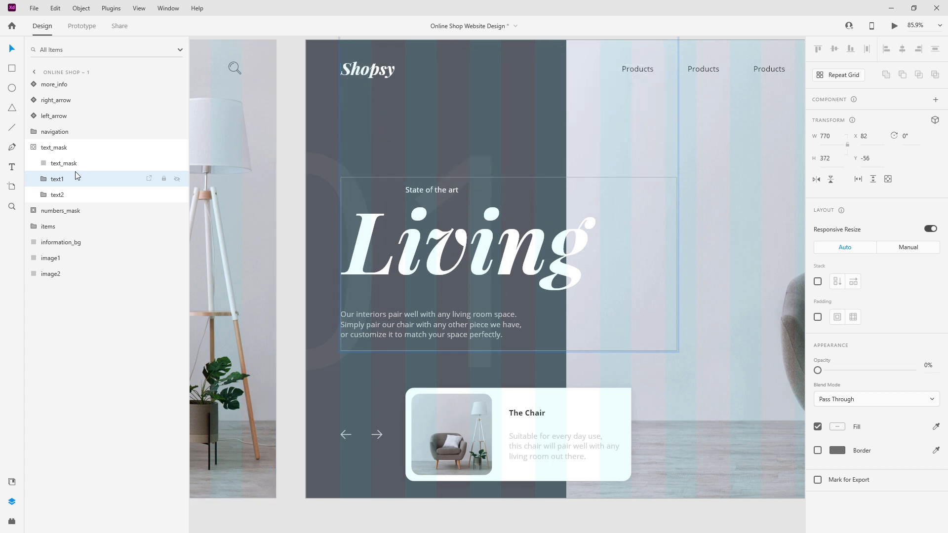
left_click(48, 147)
left_click(35, 148)
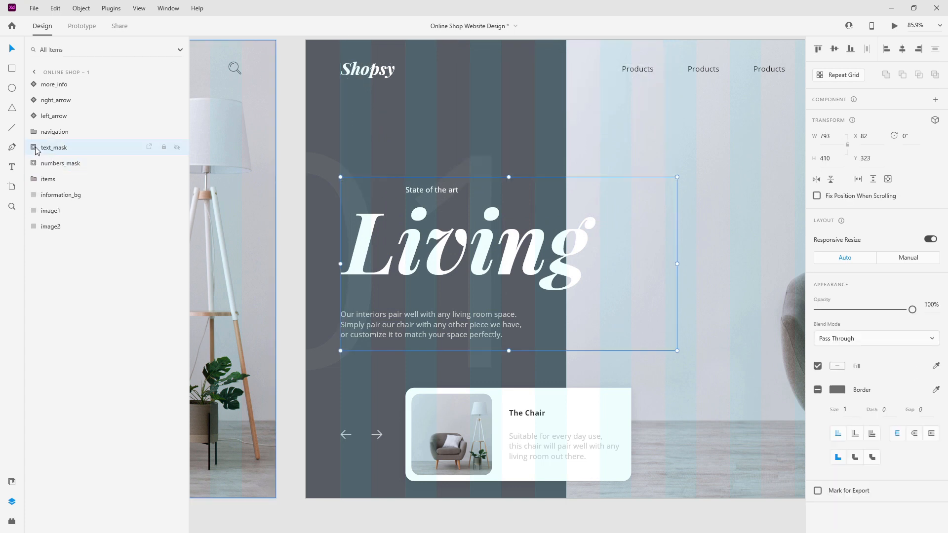
Group right_arrow and left_arrow in the duplicated artboard as "arrows" and place the group below numbers_mask in the layer order
left_click(55, 163)
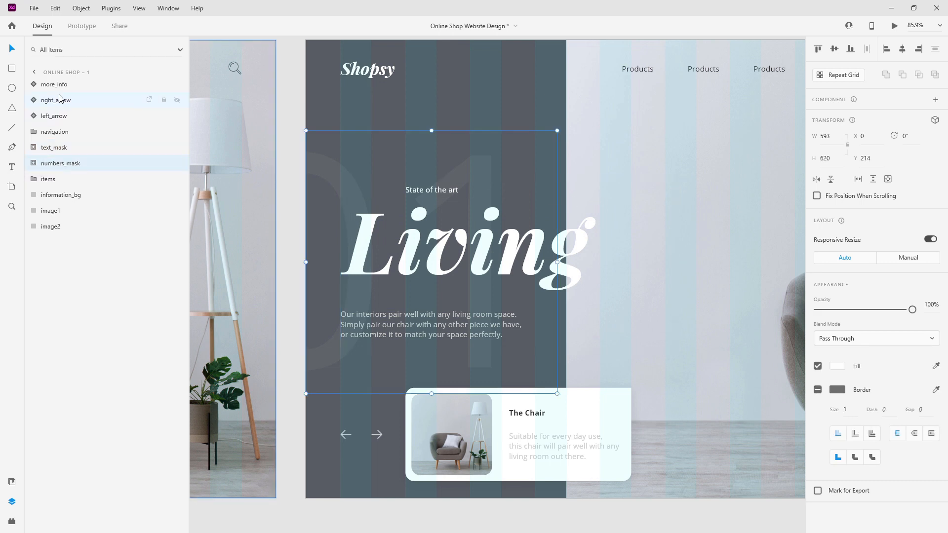
left_click(72, 120)
left_click(79, 100, "shift")
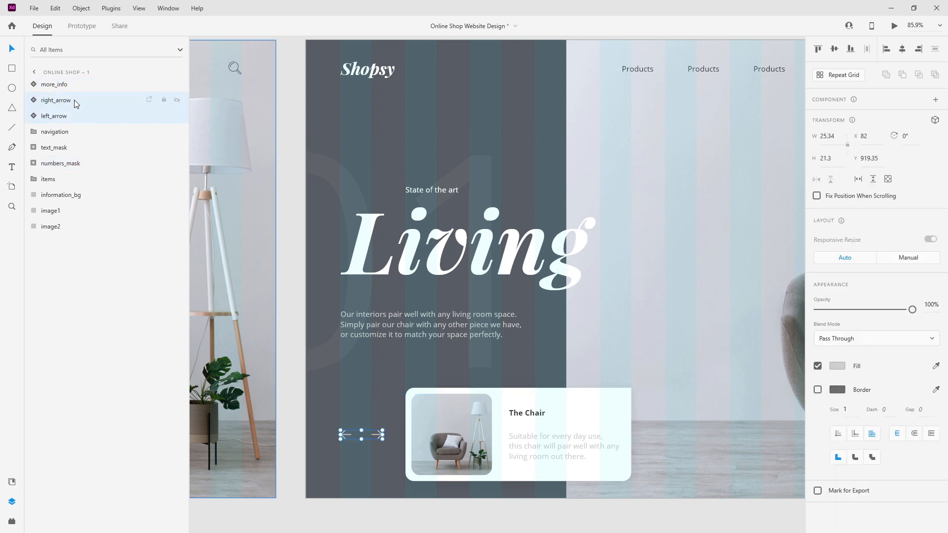
key("ctrl+g")
double_click(58, 100)
type("arrows")
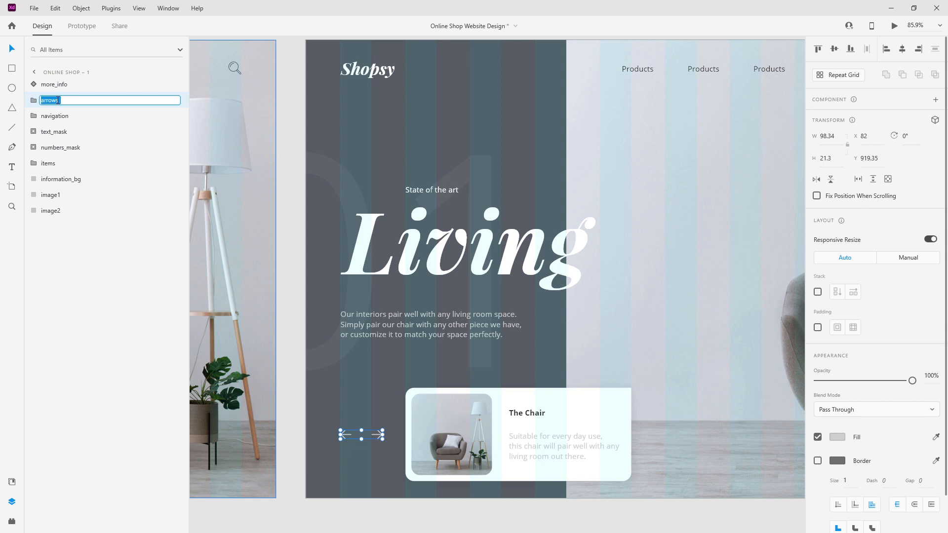
key("Return")
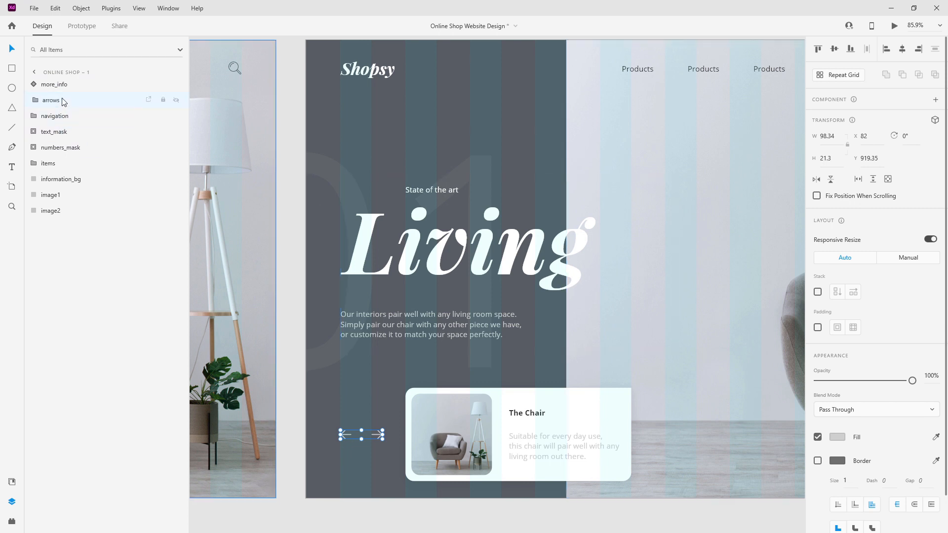
left_click_drag(64, 102, 55, 148)
Group right_arrow and left_arrow in the original Online Shop artboard and name the group "arrows"
scroll(728, 221, "down", 1)
scroll(730, 221, "down", 3)
left_click(350, 214)
left_click(77, 101)
left_click(75, 116, "shift")
key("ctrl+g")
double_click(57, 102)
type("arrows")
key("Return")
left_click_drag(57, 102, 78, 157)
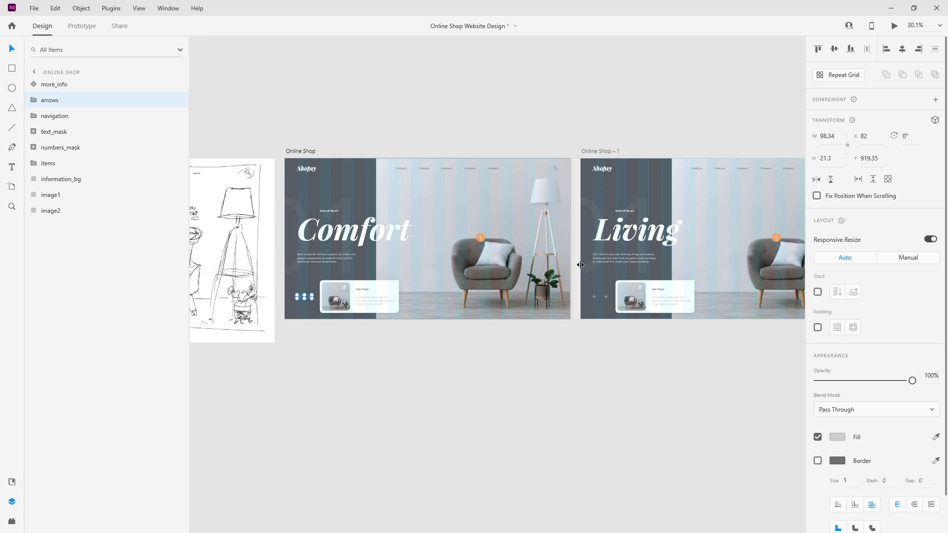
Move the 02 text inside the Online Shop – 1 artboard's numbers_mask horizontally right to X -207
key("ctrl+0")
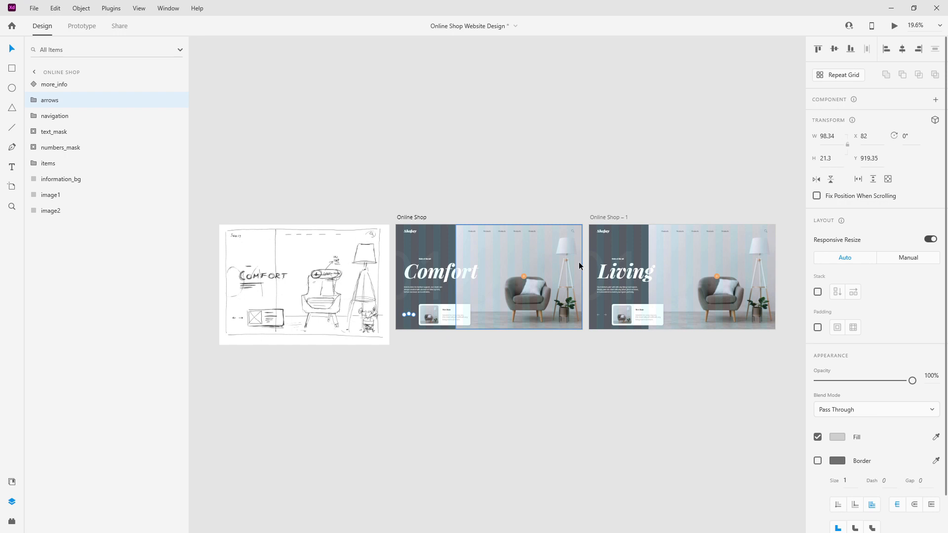
scroll(727, 261, "up", 5)
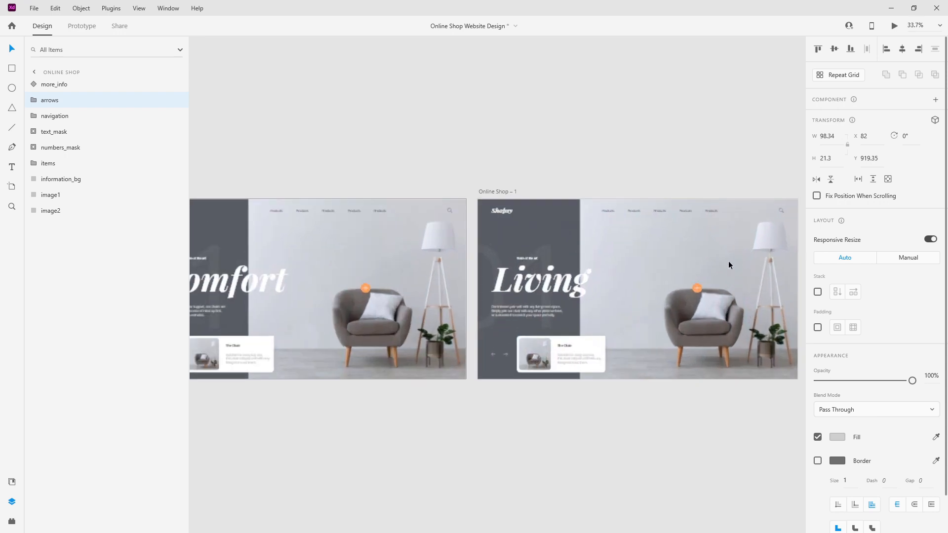
scroll(317, 258, "up", 3)
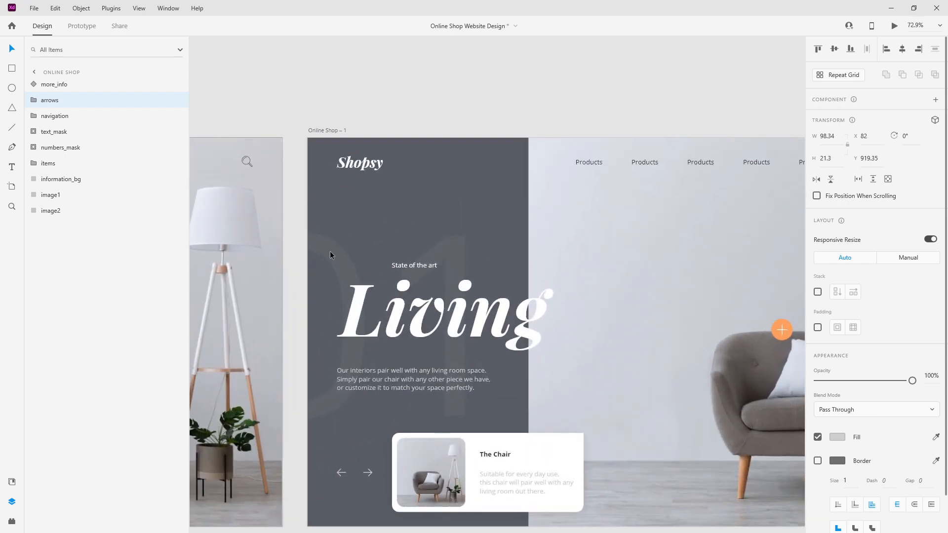
left_click(330, 251)
left_click(33, 131)
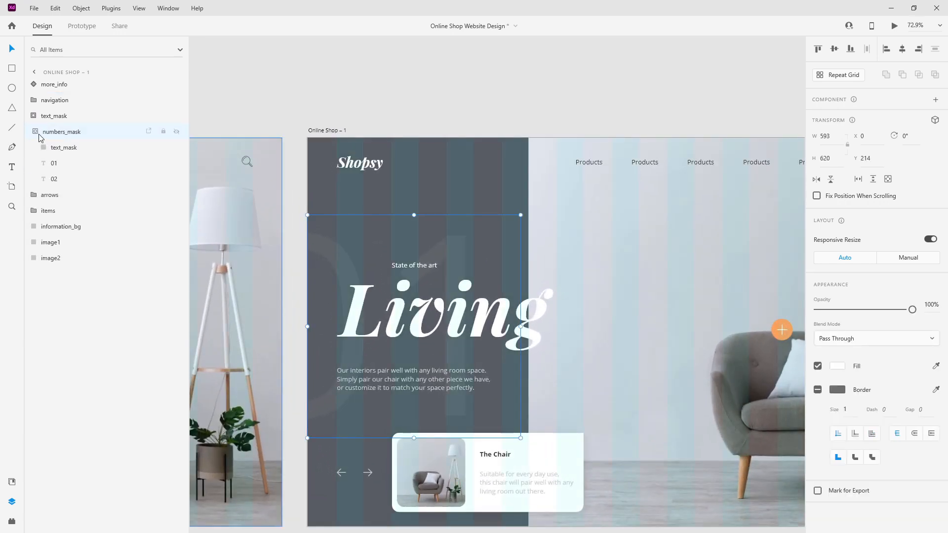
left_click(54, 163)
scroll(641, 269, "down", 2)
key("ctrl+shift+apostrophe")
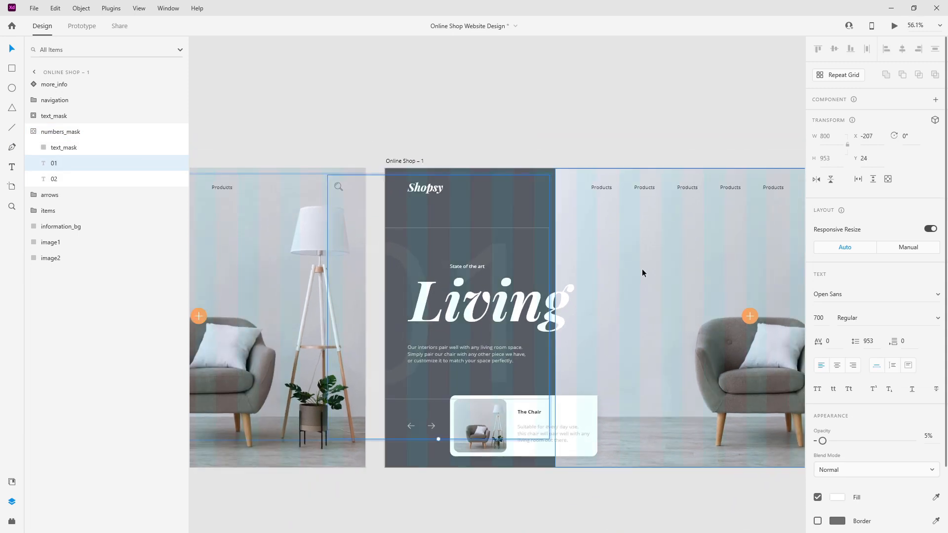
left_click(76, 181)
key("shift+Right")
key("shift+Right")
key("shift+Right")
key("shift+Right")
key("shift+Right")
key("shift+Right")
key("shift+Right")
key("shift+Right")
key("shift+Right")
key("shift+Right")
key("shift+Right")
key("shift+Right")
key("shift+Right")
key("shift+Right")
key("shift+Right")
key("shift+Right")
key("shift+Right")
key("shift+Right")
key("shift+Right")
key("shift+Right")
key("shift+Right")
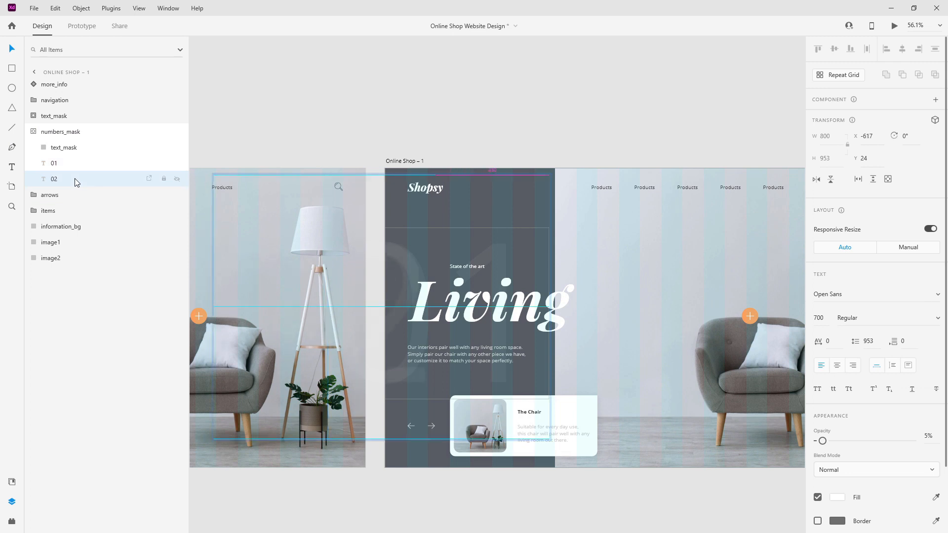
key("shift+Right")
key("shift+Right")
key("shift+Right")
key("shift+Right")
key("shift+Right")
key("shift+Right")
key("shift+Right")
key("shift+Right")
key("shift+Right")
key("shift+Right")
key("shift+Right")
key("shift+Right")
key("shift+Right")
key("shift+Right")
key("shift+Right")
key("shift+Right")
key("shift+Right")
key("shift+Right")
key("shift+Right")
key("shift+Right")
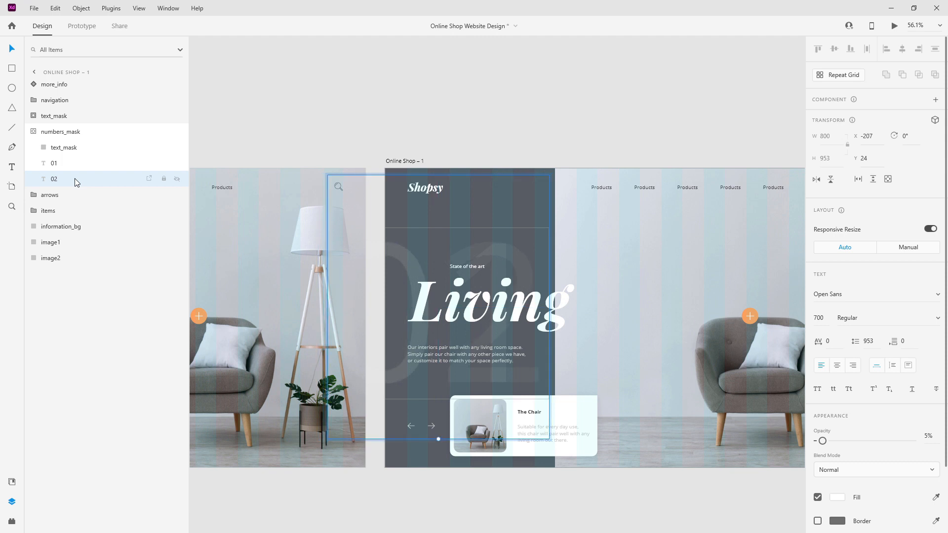
Move the 01 text in the same numbers_mask right to X 573 and set its opacity to 0%
left_click(78, 164)
key("shift+Right")
key("shift+Right")
key("shift+Right")
key("shift+Right")
key("shift+Right")
key("shift+Right")
key("shift+Right")
key("shift+Right")
key("shift+Right")
key("shift+Right")
key("shift+Right")
key("shift+Right")
key("shift+Right")
key("shift+Right")
key("shift+Right")
key("shift+Right")
key("shift+Right")
key("shift+Right")
key("shift+Right")
key("shift+Right")
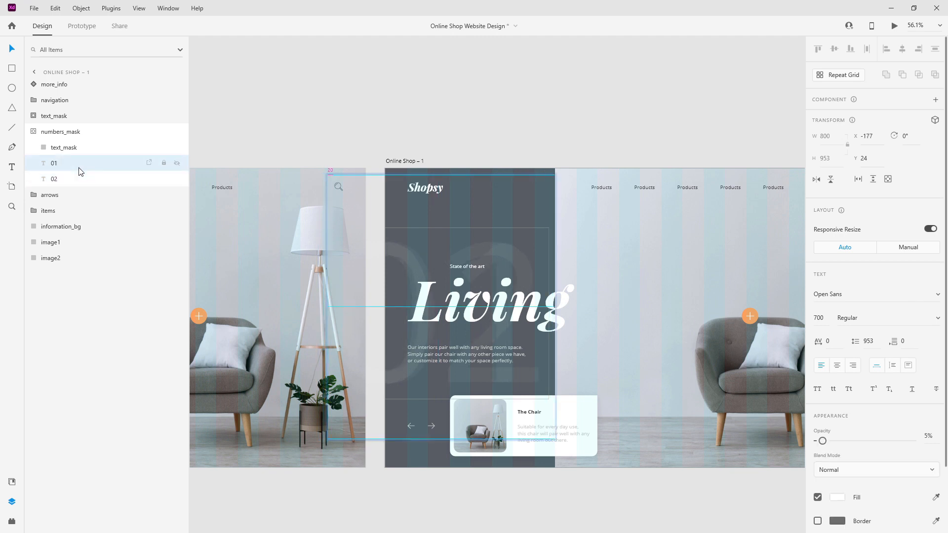
key("shift+Right")
key("shift+Right")
key("shift+Right")
key("shift+Right")
key("shift+Right")
key("shift+Right")
key("shift+Right")
key("shift+Right")
key("shift+Right")
key("shift+Right")
key("shift+Right")
key("shift+Right")
key("shift+Right")
key("shift+Right")
key("shift+Right")
key("shift+Right")
key("shift+Right")
key("shift+Right")
key("shift+Right")
key("shift+Right")
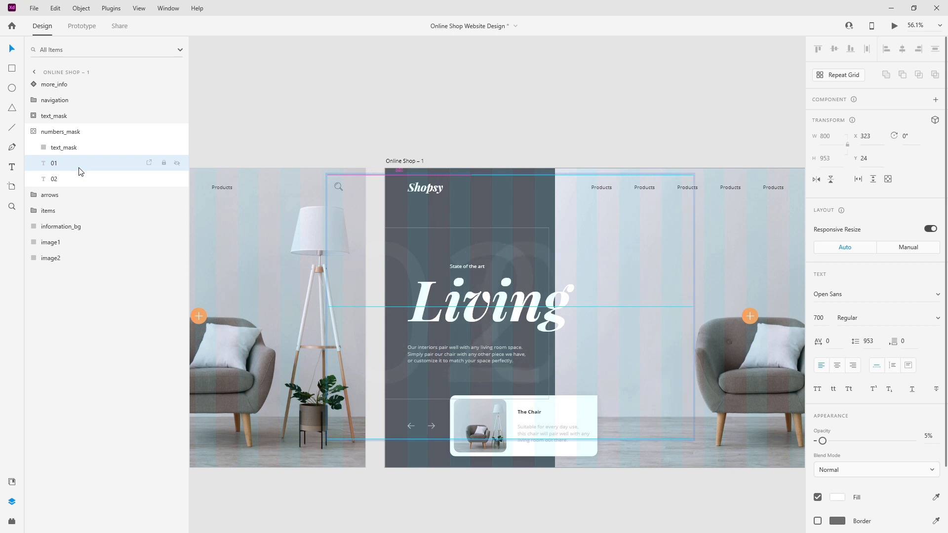
key("shift+Right")
key("shift+Right")
key("shift+Right")
key("shift+Right")
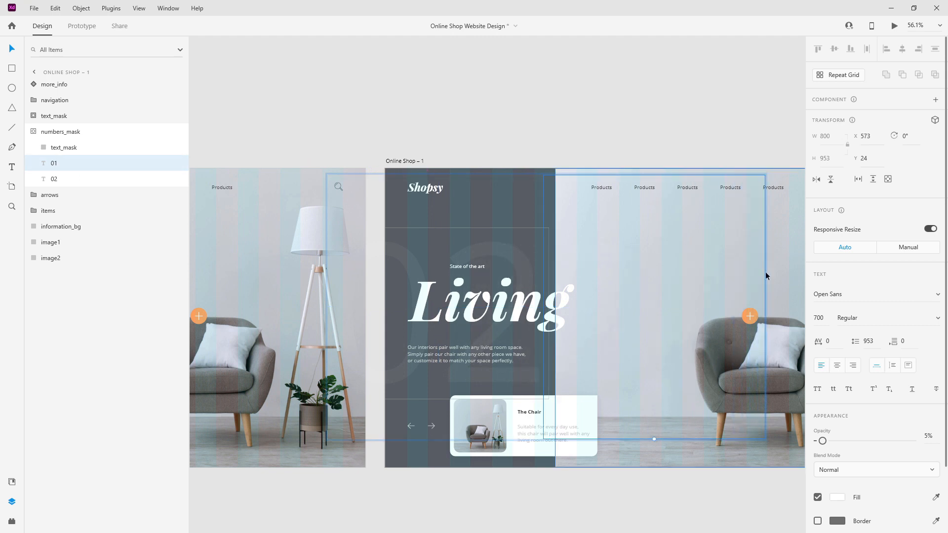
left_click_drag(822, 443, 816, 441)
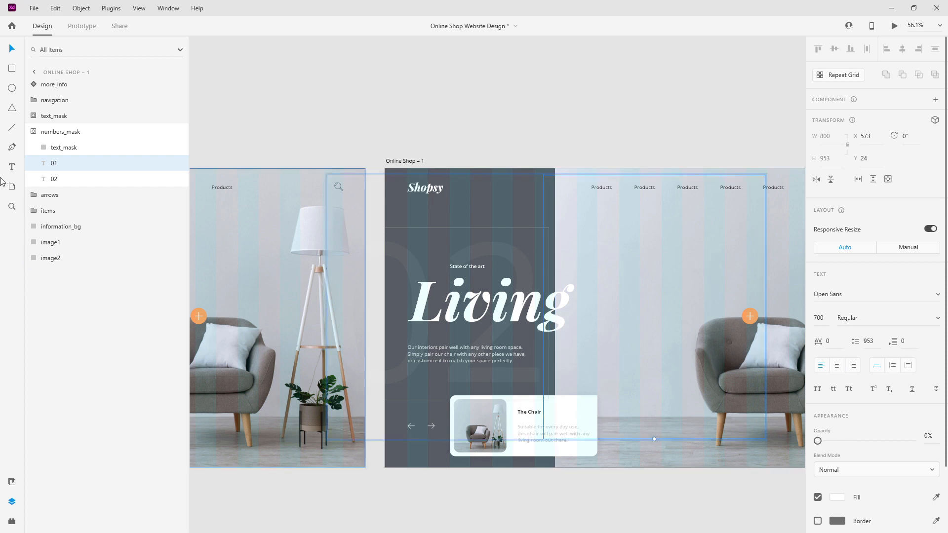
left_click(41, 132)
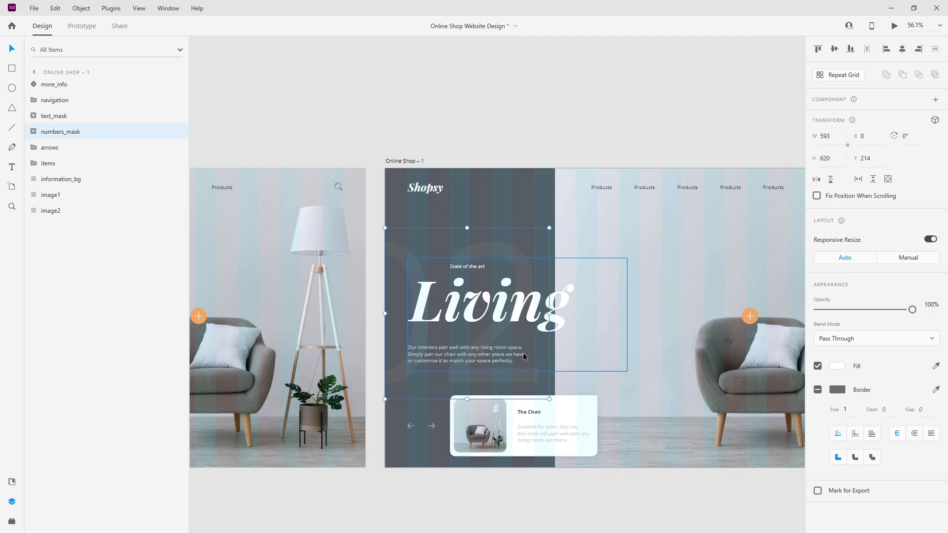
Examine the next-item card's layers in the Online Shop – 1 artboard by opening the items group and selecting its image1
scroll(518, 419, "up", 3)
scroll(493, 306, "up", 3)
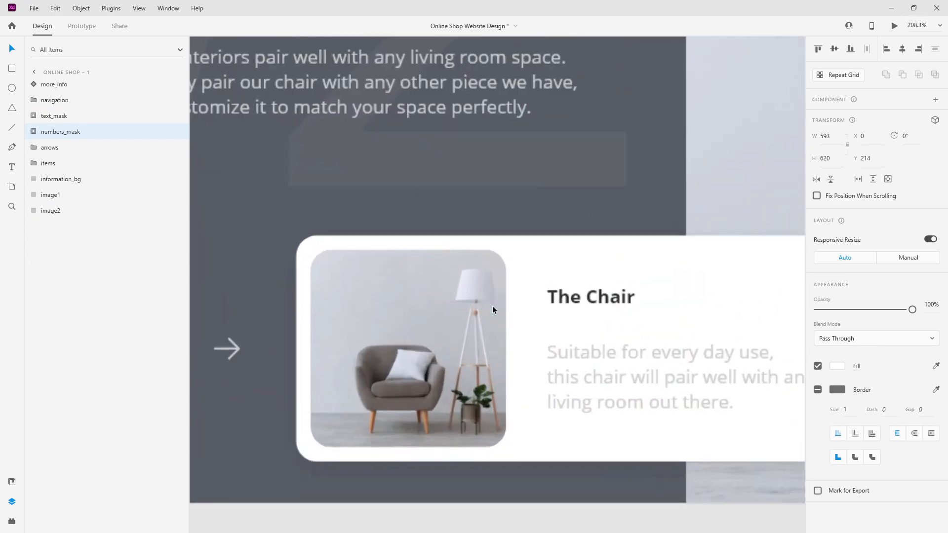
left_click(493, 306)
scroll(469, 331, "down", 3)
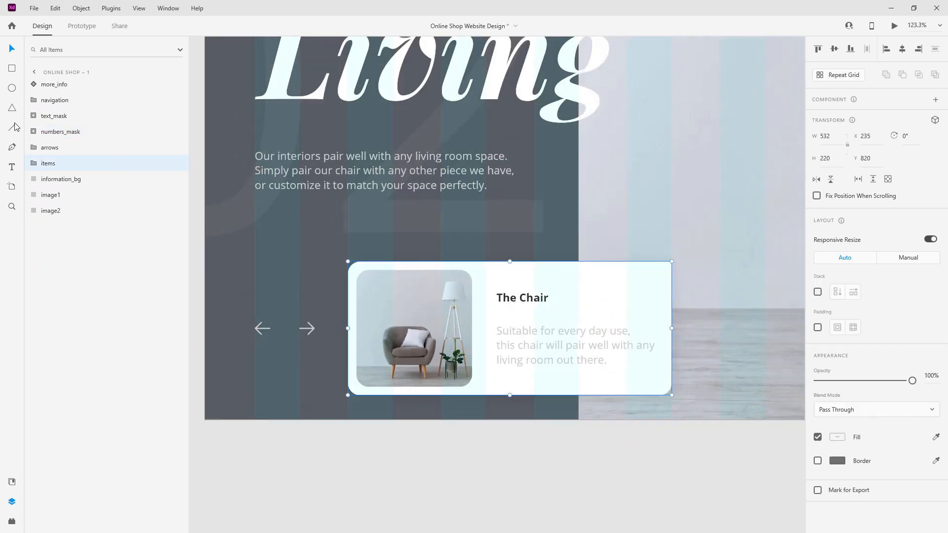
left_click(38, 163)
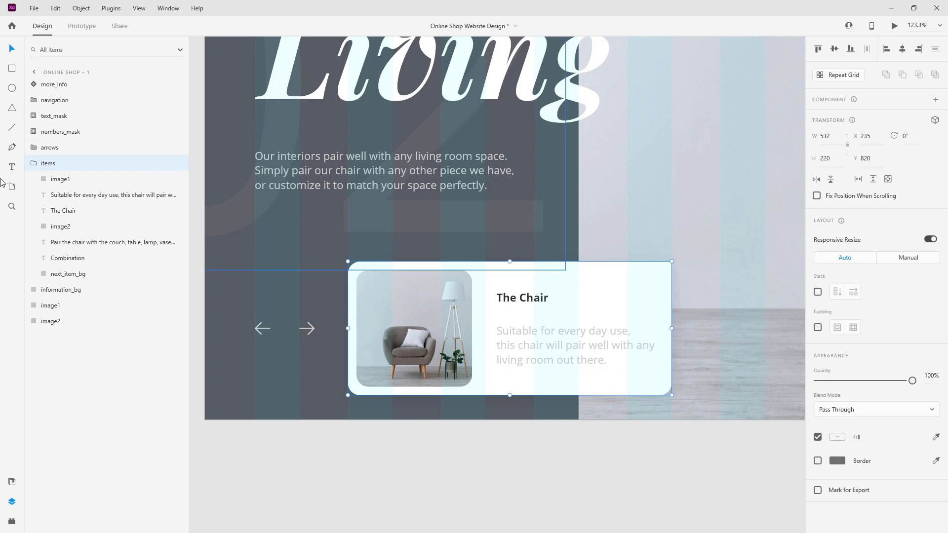
left_click(59, 179)
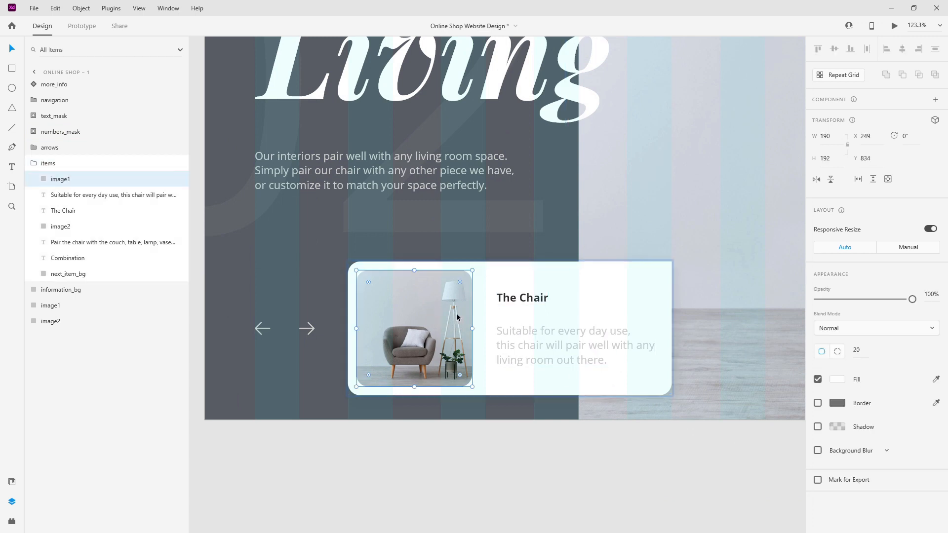
scroll(432, 310, "down", 5)
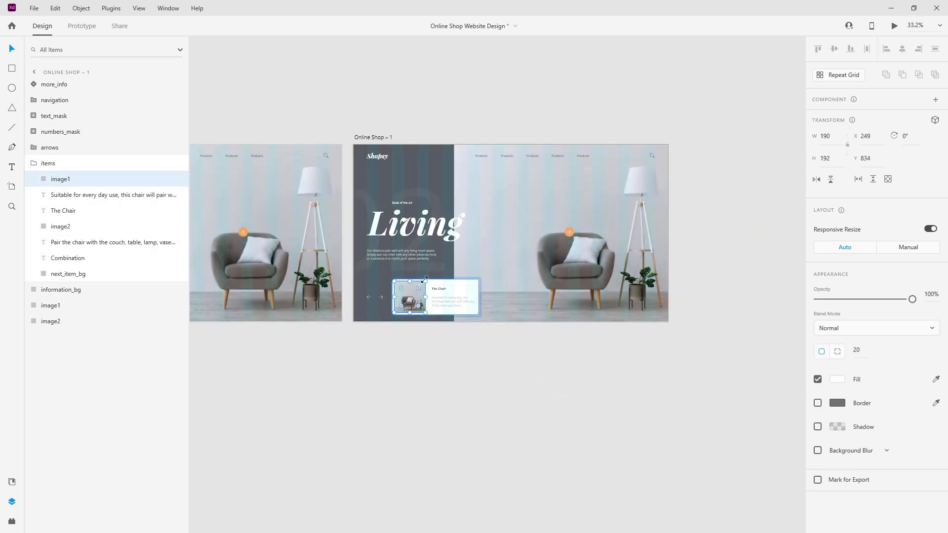
Set the opacity of the large background image1 in the Online Shop – 1 artboard to 0%, revealing image2
scroll(529, 256, "up", 2)
left_click(530, 257)
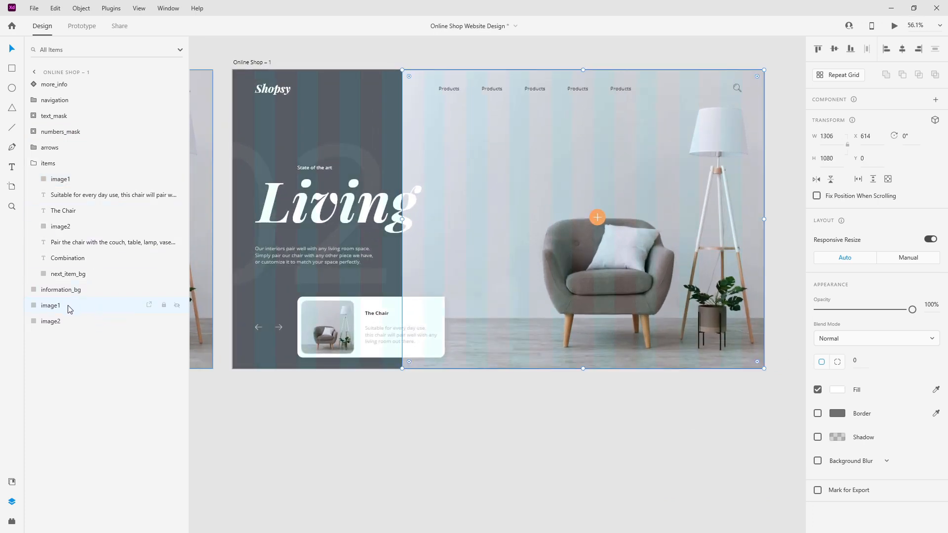
key("0")
key("0")
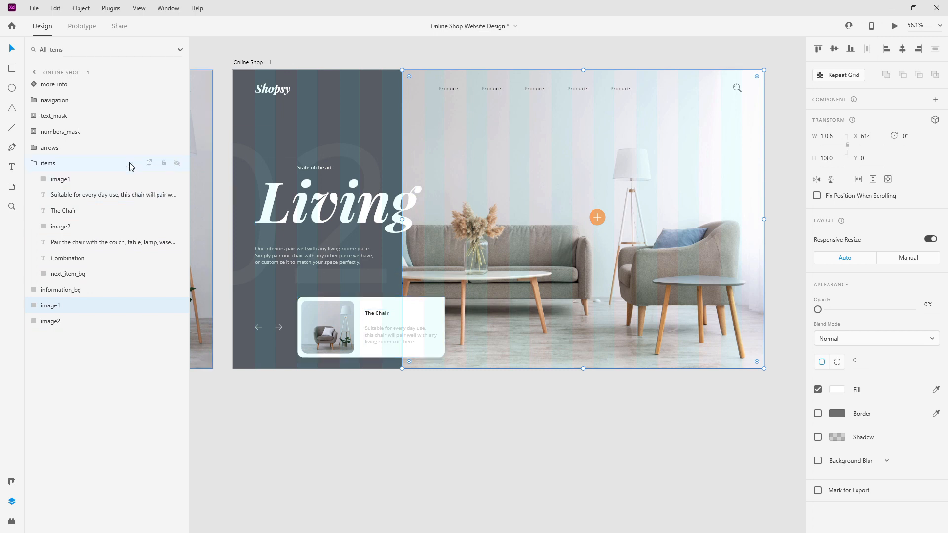
left_click(35, 163)
Set the opacity of the small image1 inside the original Online Shop artboard's items group to 0%
scroll(743, 236, "down", 1)
scroll(743, 236, "down", 5)
scroll(283, 285, "up", 9)
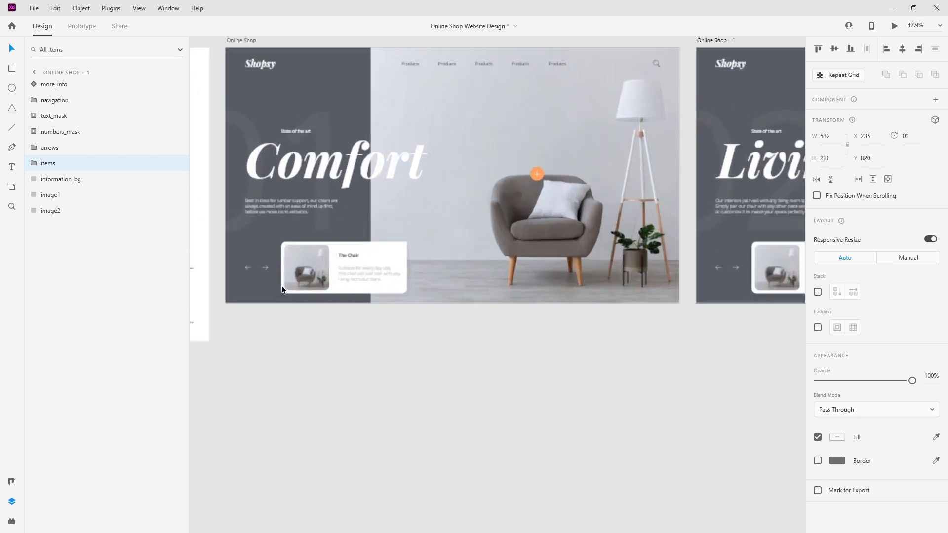
double_click(320, 258)
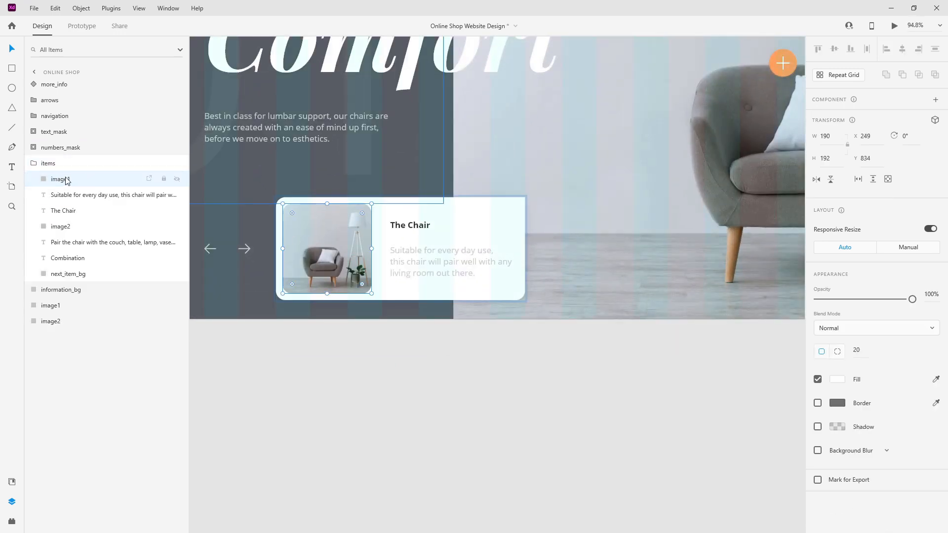
key("0")
key("0")
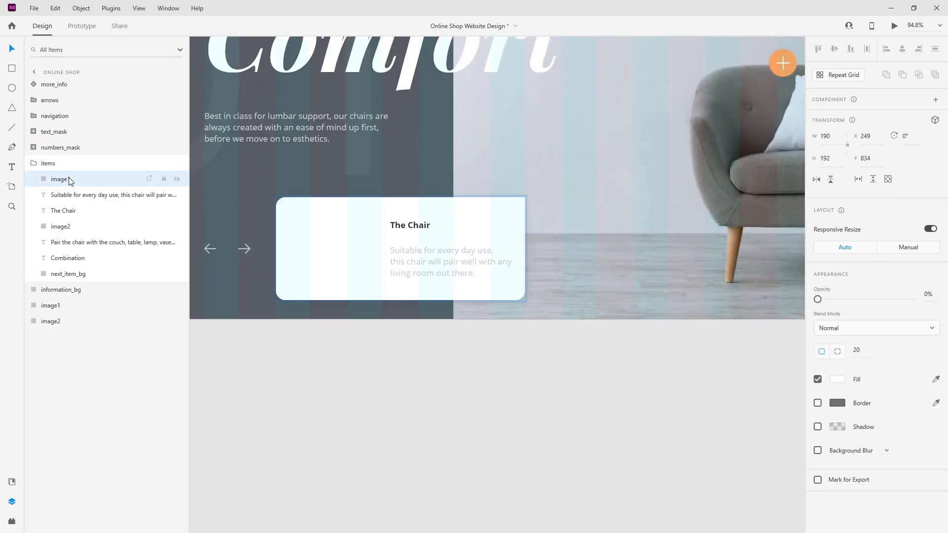
Set the opacity of The Chair title and its description in the Online Shop artboard's items group to 0%
left_click(78, 200)
left_click(69, 211, "shift")
key("0")
key("0")
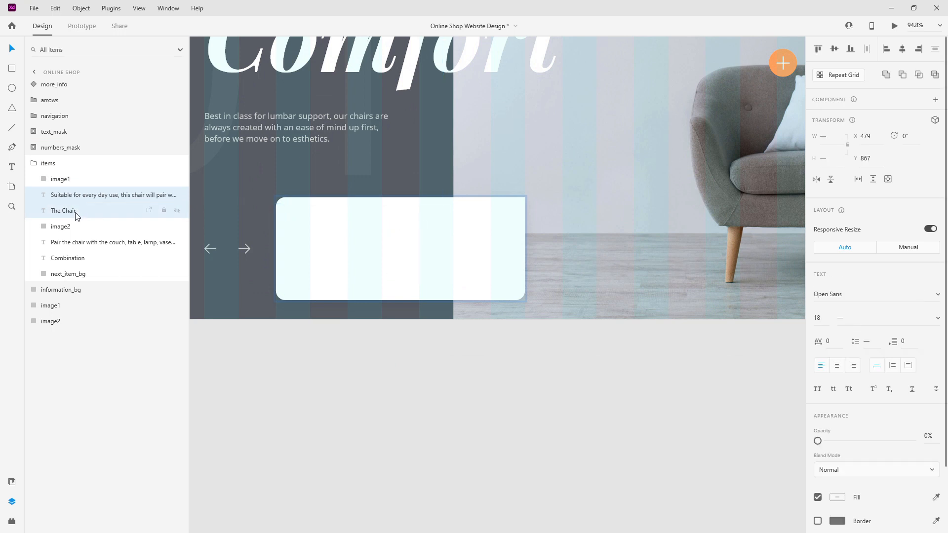
Set image2, the Combination title and its description in the same items group to 100% opacity, and collapse the group
left_click(77, 227)
key("0")
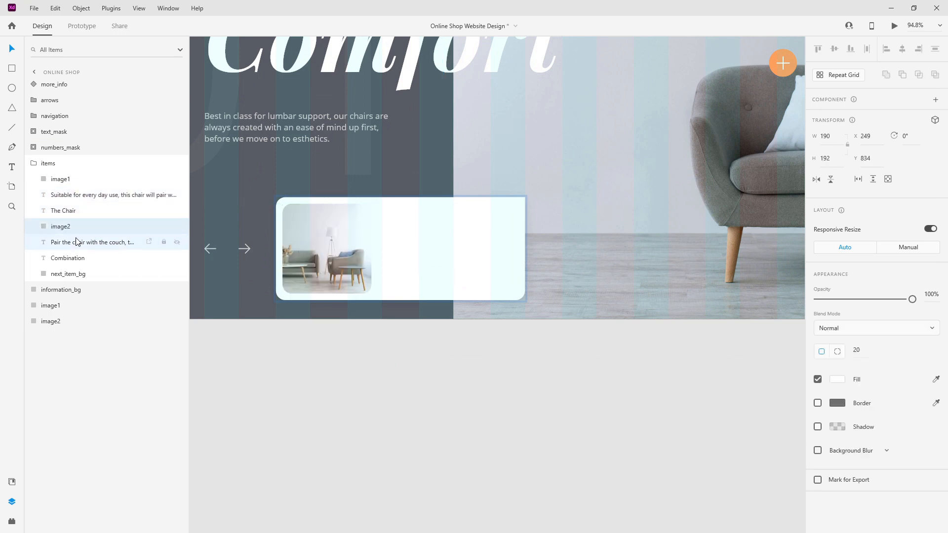
left_click(78, 243)
left_click(78, 258, "shift")
key("0")
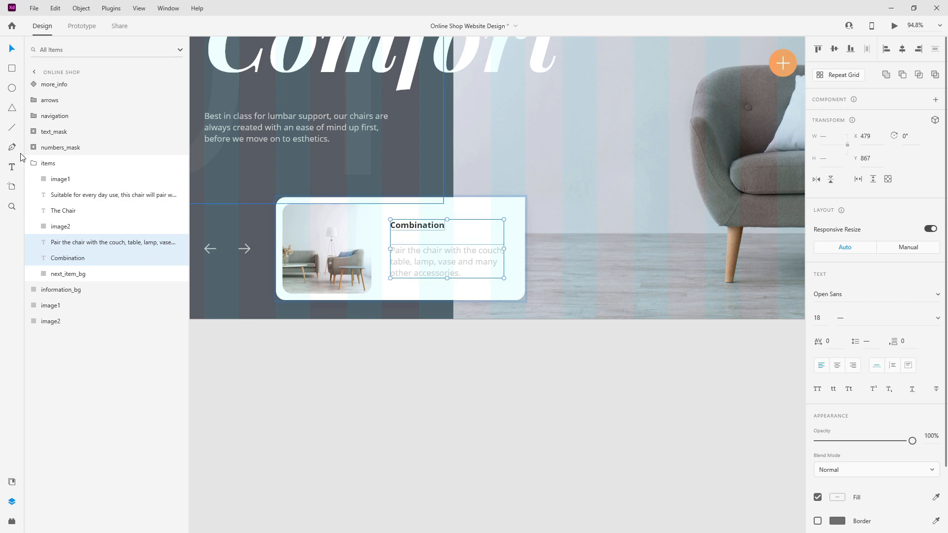
left_click(34, 164)
scroll(360, 236, "down", 6)
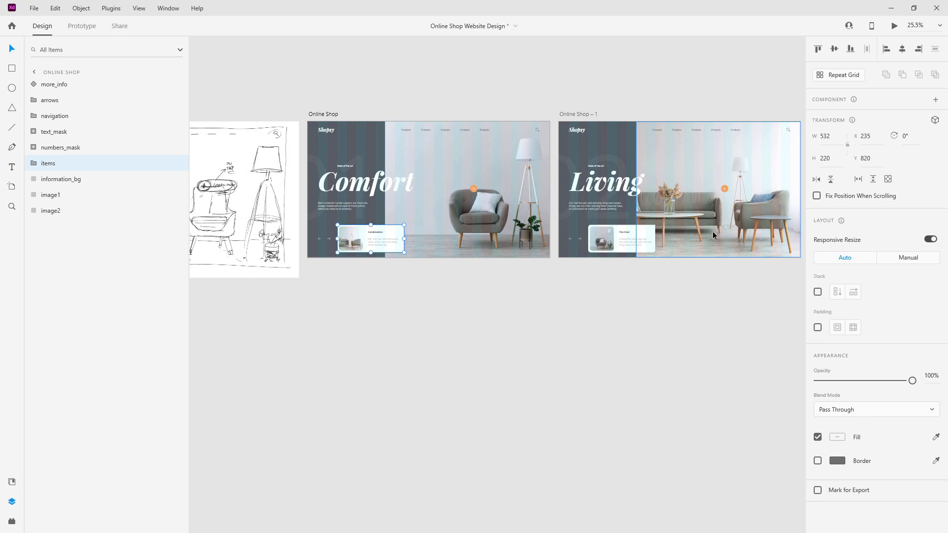
Place copies of the plus button on the lamp, sofa, coffee table and armchair in the Online Shop – 1 artboard
scroll(712, 231, "up", 5)
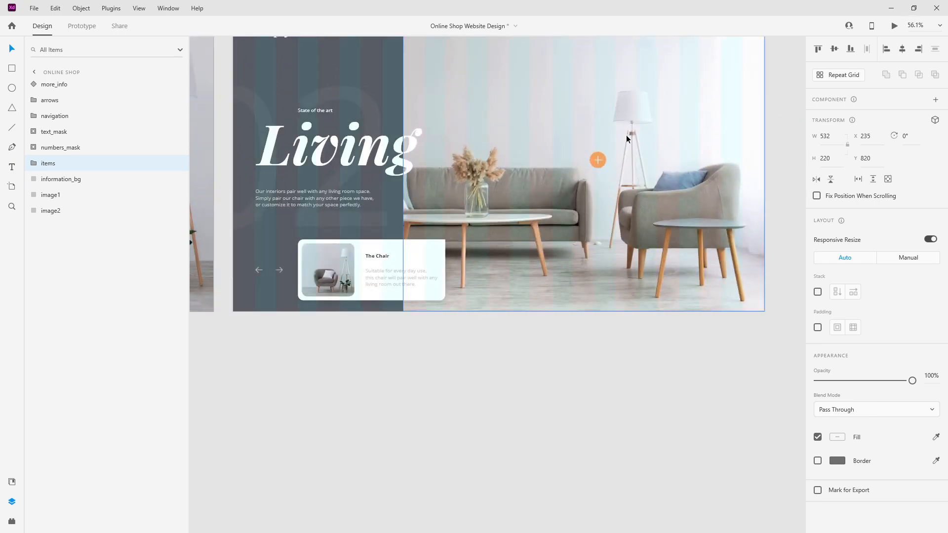
scroll(610, 138, "up", 5)
left_click(583, 188)
left_click_drag(587, 185, 508, 194)
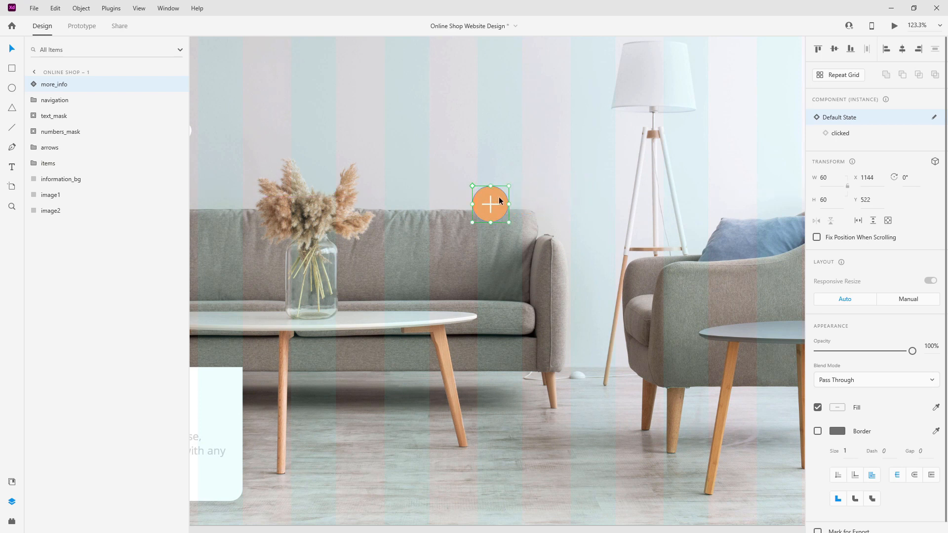
key("ctrl+z")
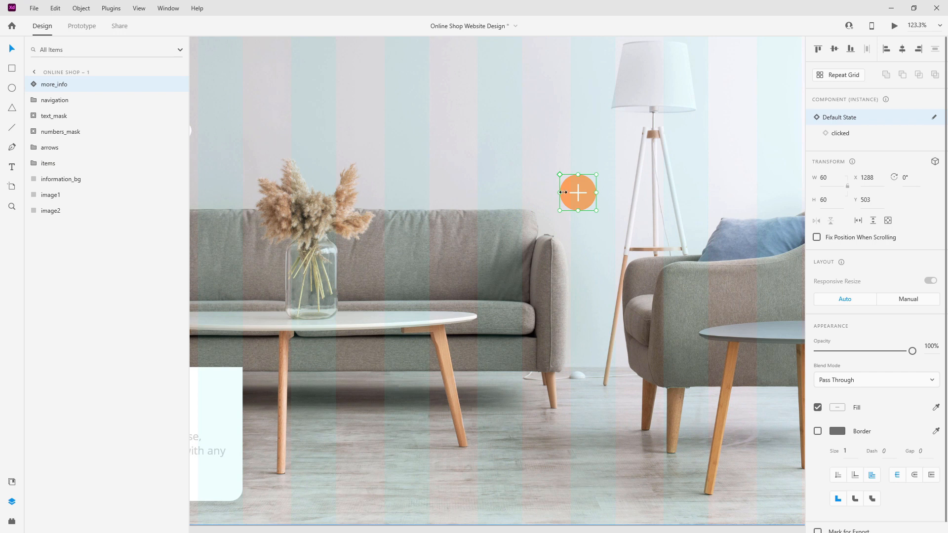
left_click_drag(585, 185, 392, 280)
scroll(479, 204, "down", 5)
Preview the armchair plus button's clicked state and switch it back to Default State
left_click(607, 241)
left_click(867, 133)
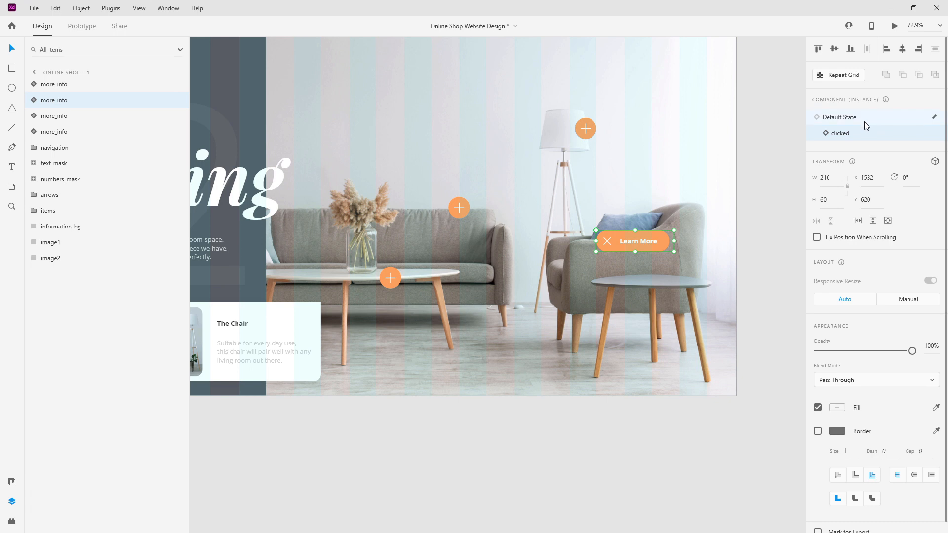
left_click(864, 121)
scroll(674, 252, "down", 3)
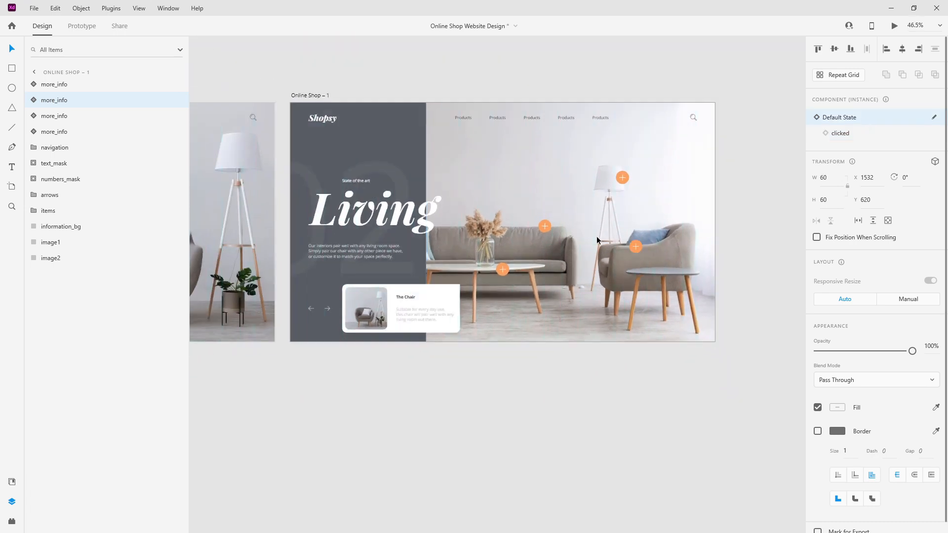
Copy the armchair, coffee table and lamp plus buttons from Online Shop – 1 into the original Online Shop artboard
scroll(597, 240, "up", 3)
left_click(400, 301, "shift")
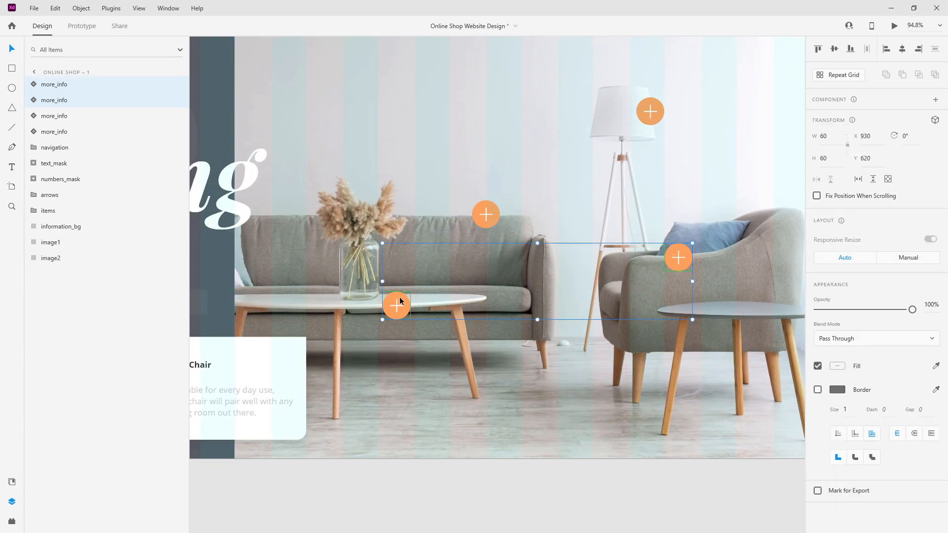
left_click(657, 107, "shift")
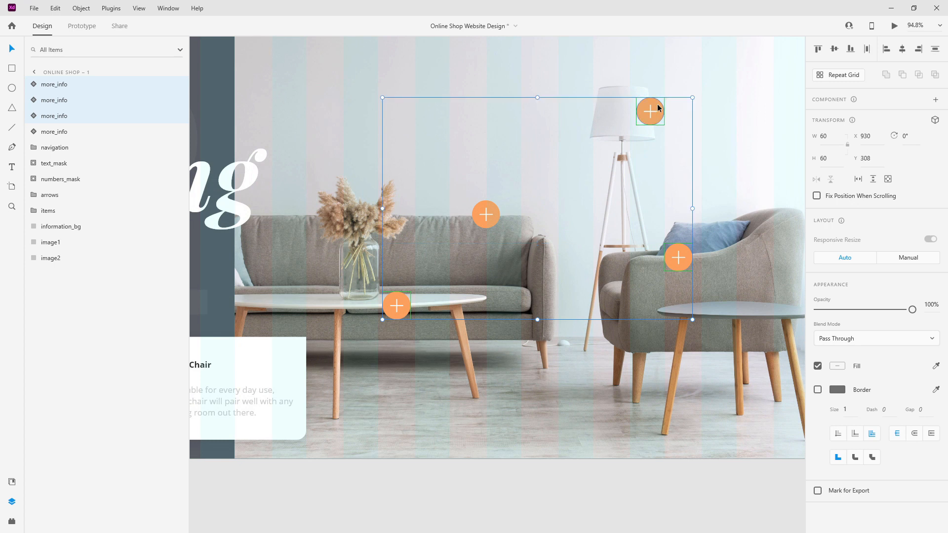
scroll(733, 179, "down", 5)
scroll(587, 175, "up", 2)
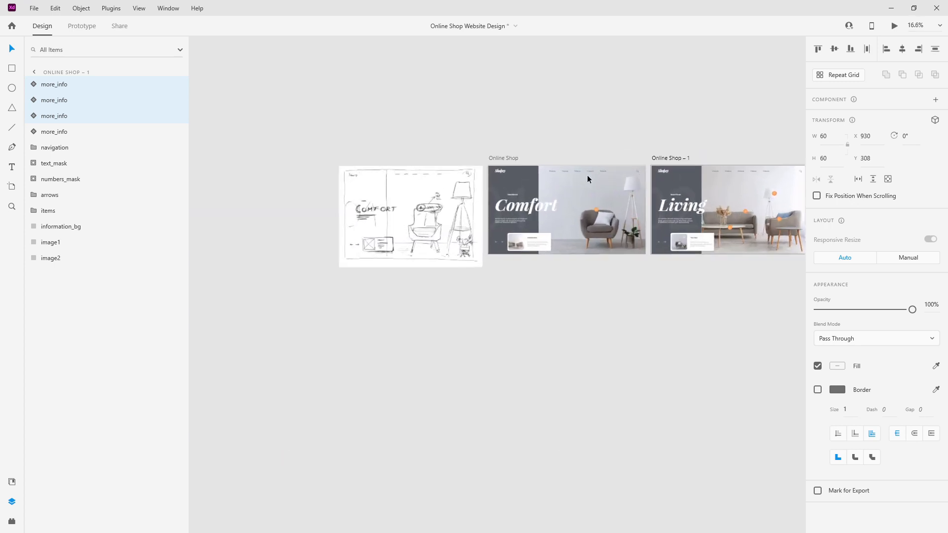
scroll(594, 213, "up", 3)
left_click(615, 194)
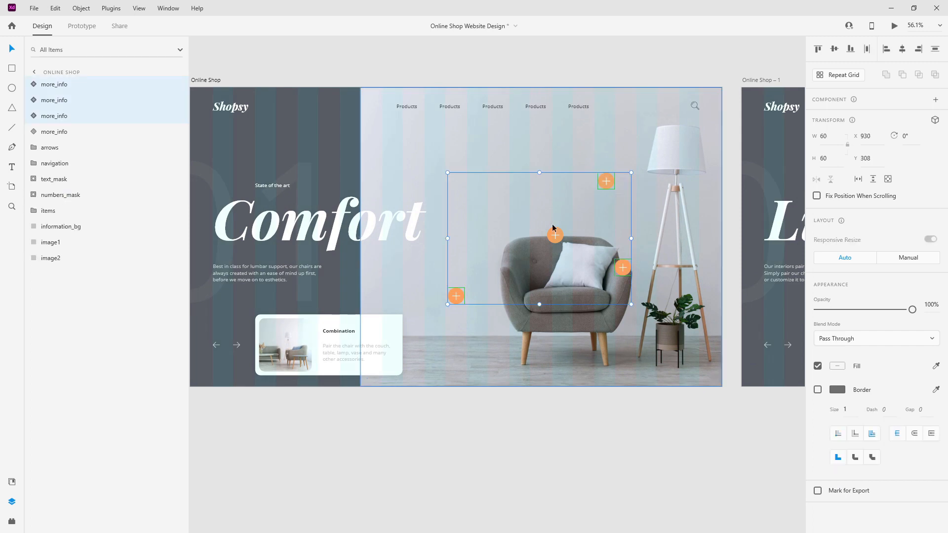
Reposition the three pasted plus buttons around the chair, moving the one beside the pillow to about X 1472, Y 667
scroll(597, 170, "up", 2)
left_click(606, 181)
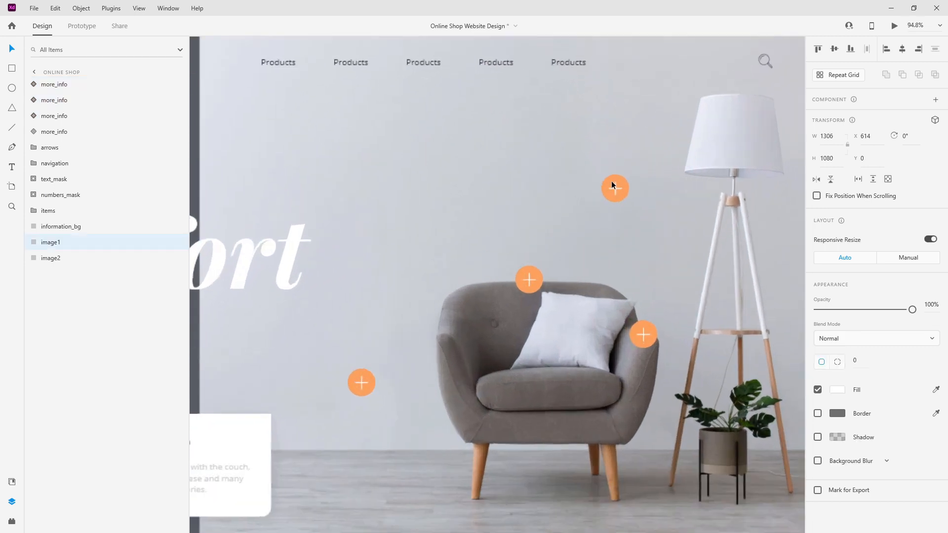
left_click_drag(620, 186, 610, 188)
left_click_drag(364, 386, 353, 391)
left_click_drag(650, 335, 623, 357)
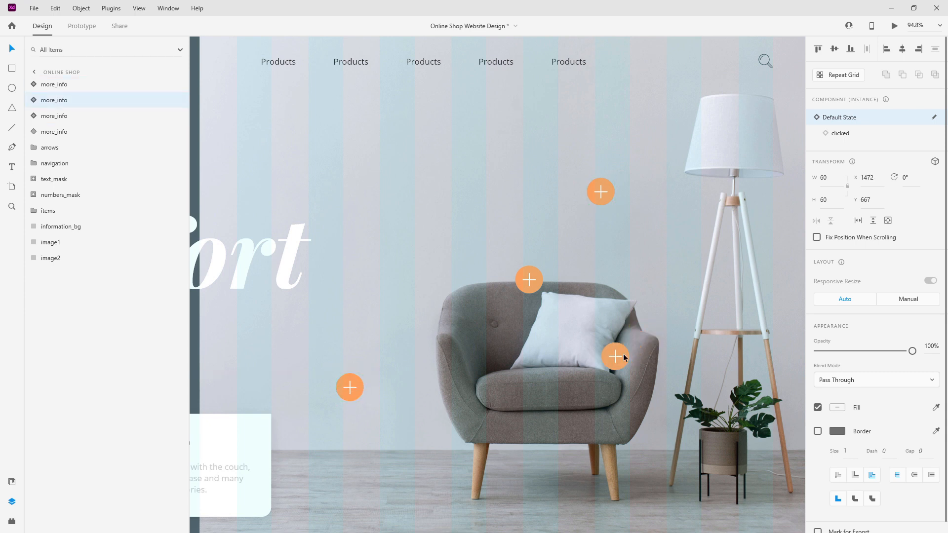
Group the four more_info buttons in the Online Shop artboard
left_click(349, 386, "shift")
left_click(599, 193, "shift")
left_click(532, 273, "shift")
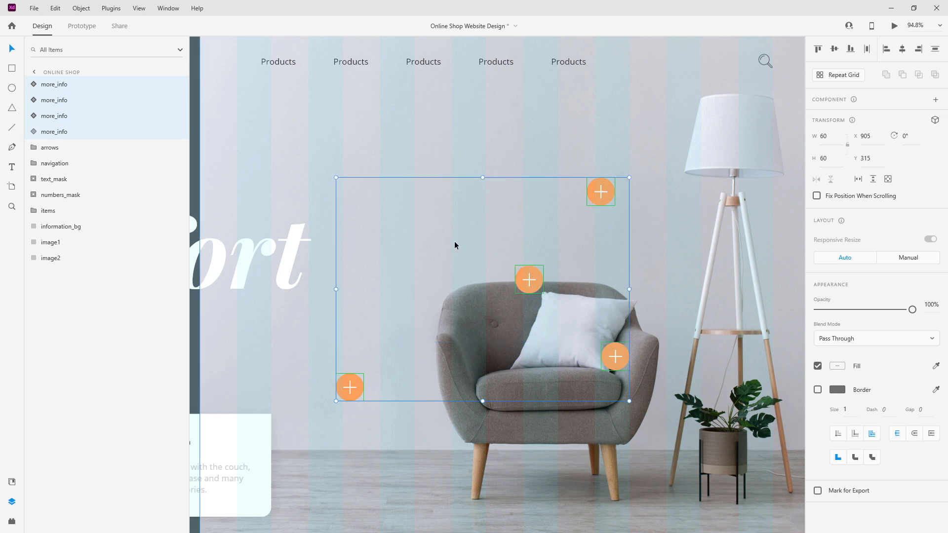
key("ctrl+g")
double_click(52, 85)
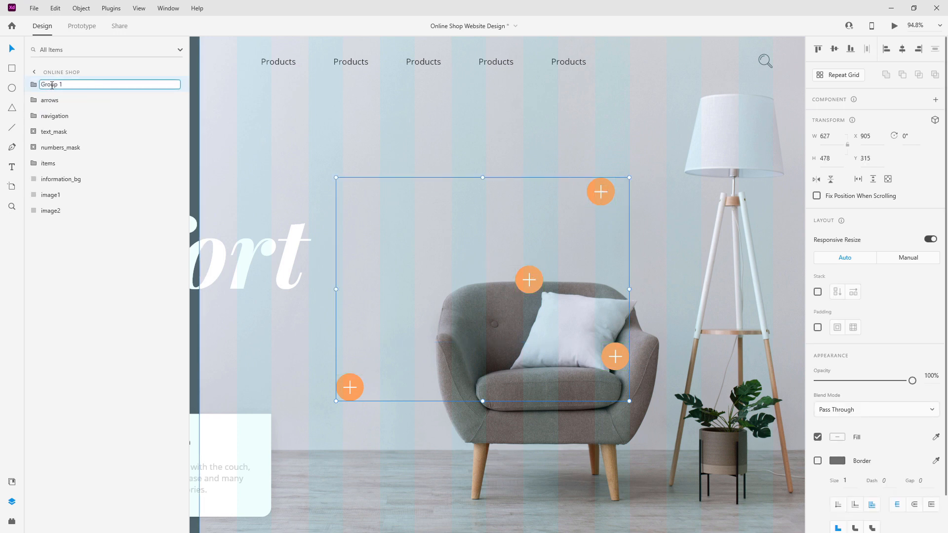
left_click(409, 140)
scroll(623, 188, "down", 2)
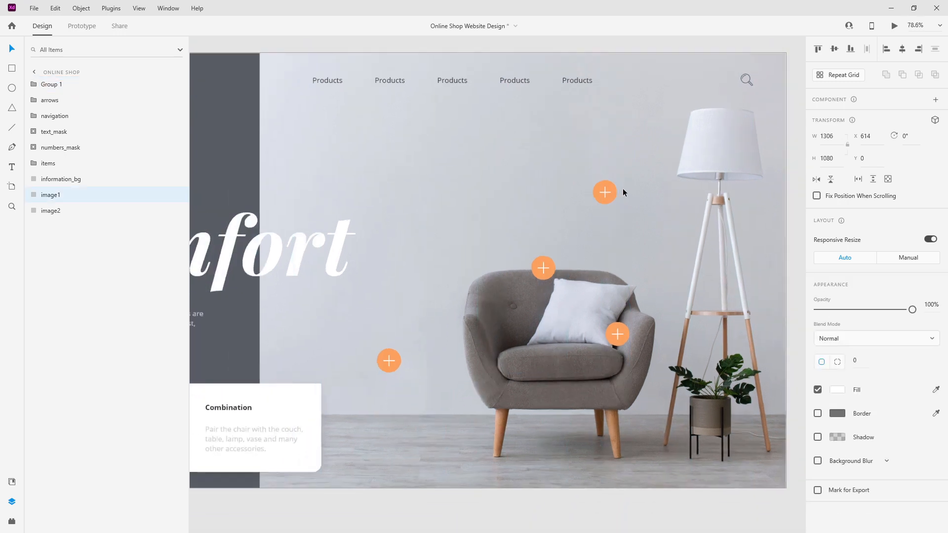
Move the button group and the arrows group between numbers_mask and items, with arrows below the button group, and save the document
left_click(609, 191)
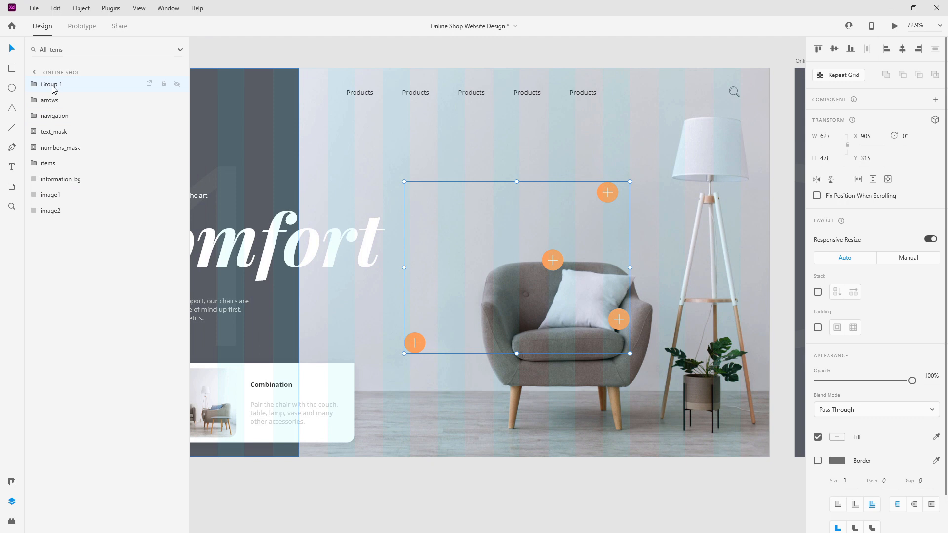
left_click_drag(57, 88, 52, 156)
left_click_drag(57, 89, 54, 159)
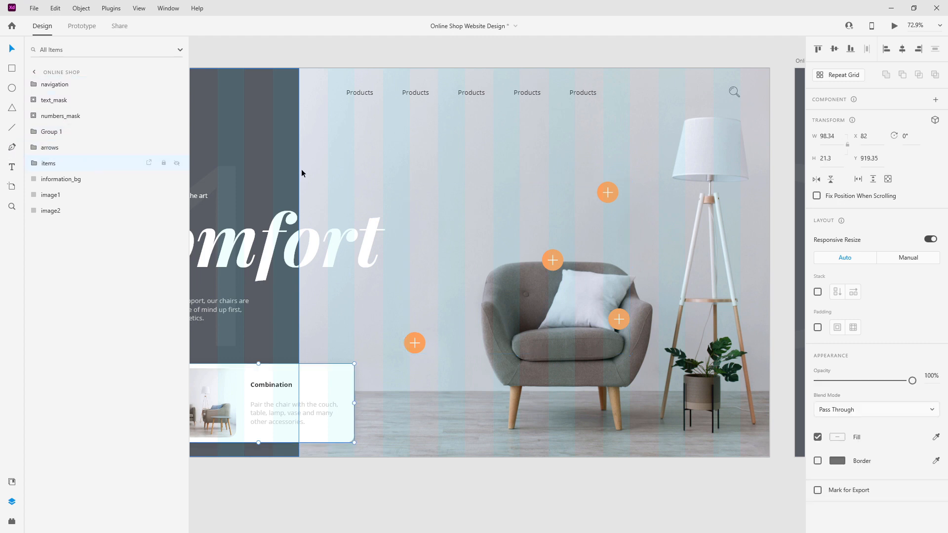
scroll(438, 168, "down", 3)
double_click(56, 132)
left_click(448, 80)
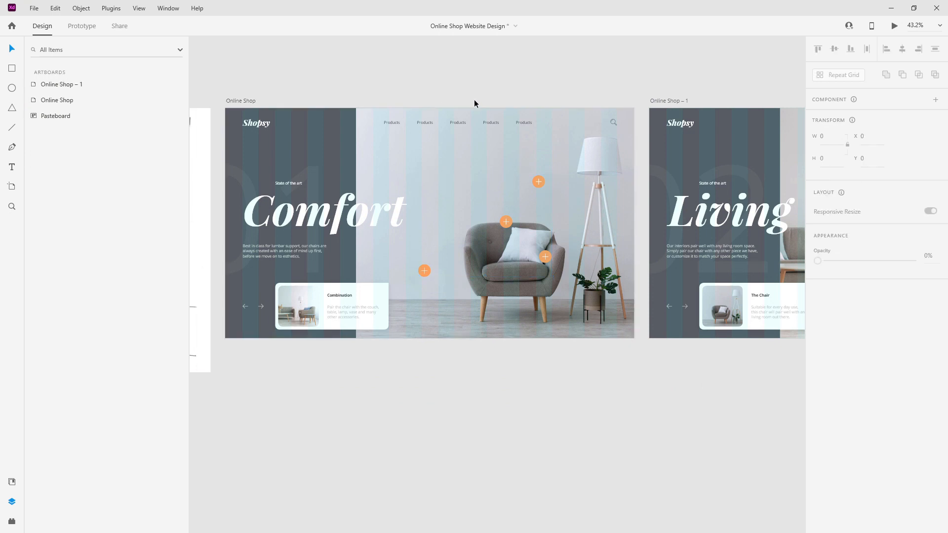
key("ctrl+s")
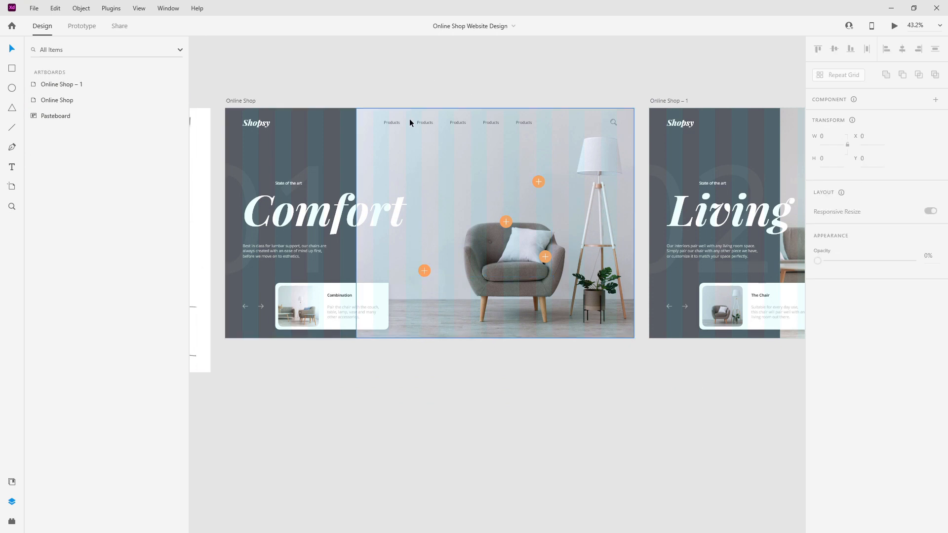
Rename the plus button group in the Online Shop artboard as "more info" and check the layers it contains
left_click(541, 183)
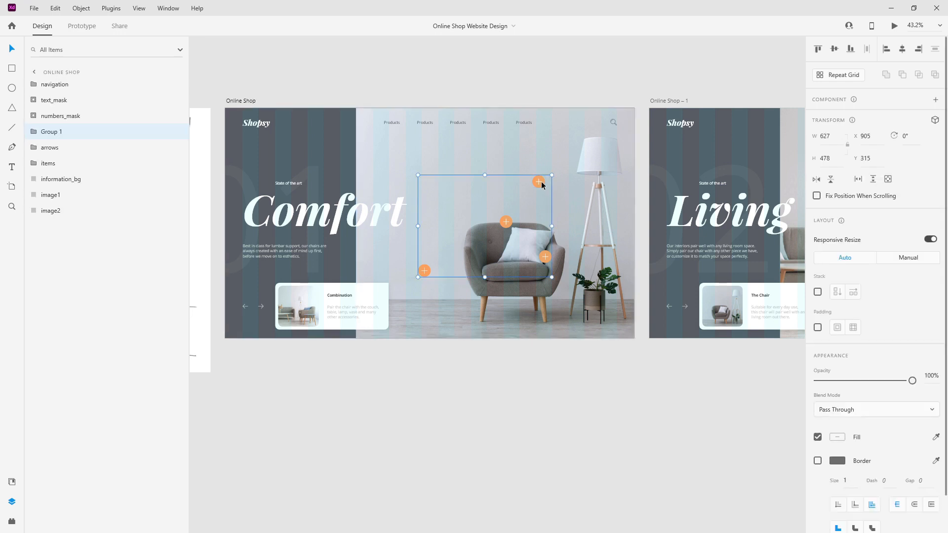
double_click(58, 132)
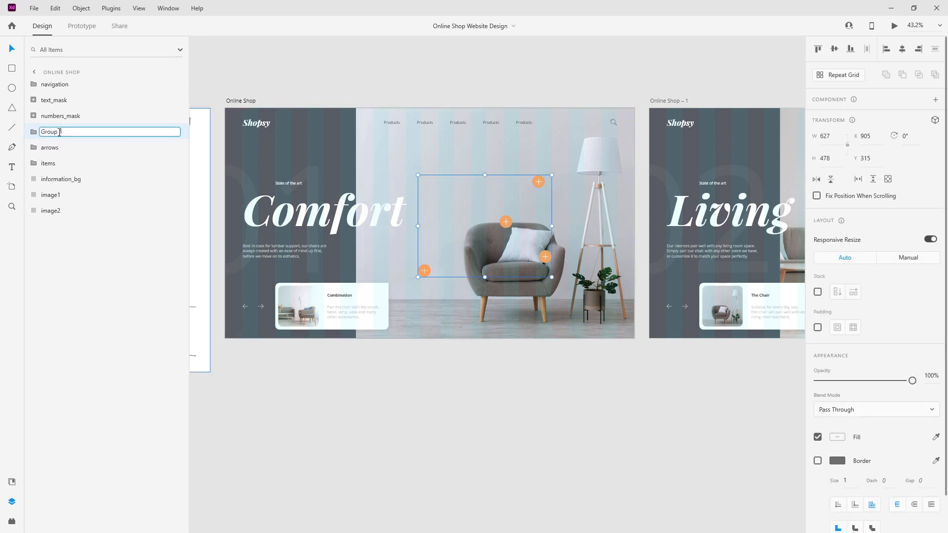
left_click(349, 85)
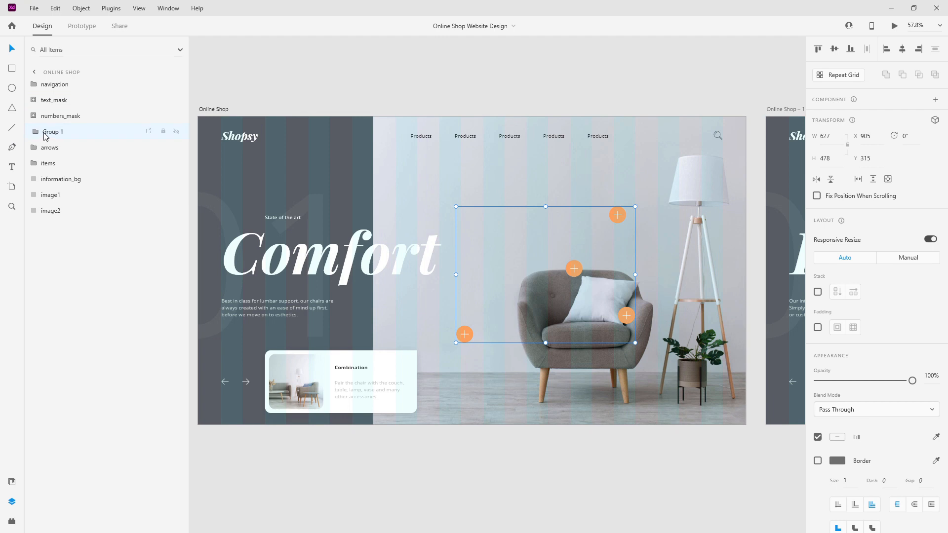
double_click(44, 132)
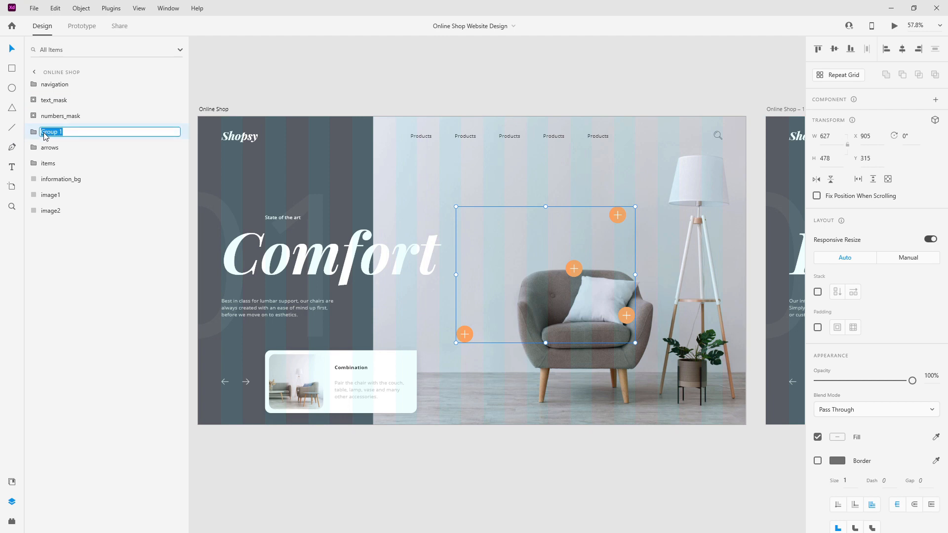
type("more info")
key("Return")
left_click(33, 132)
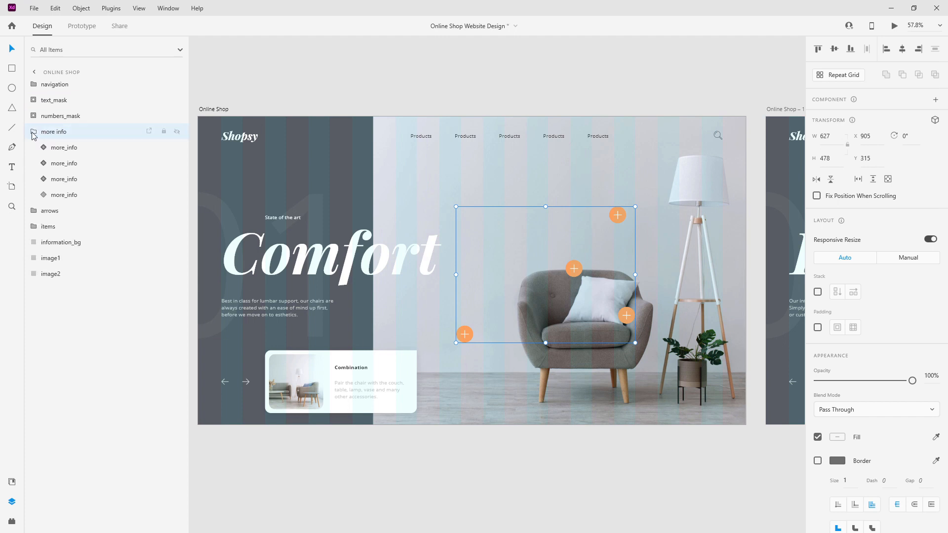
left_click(33, 132)
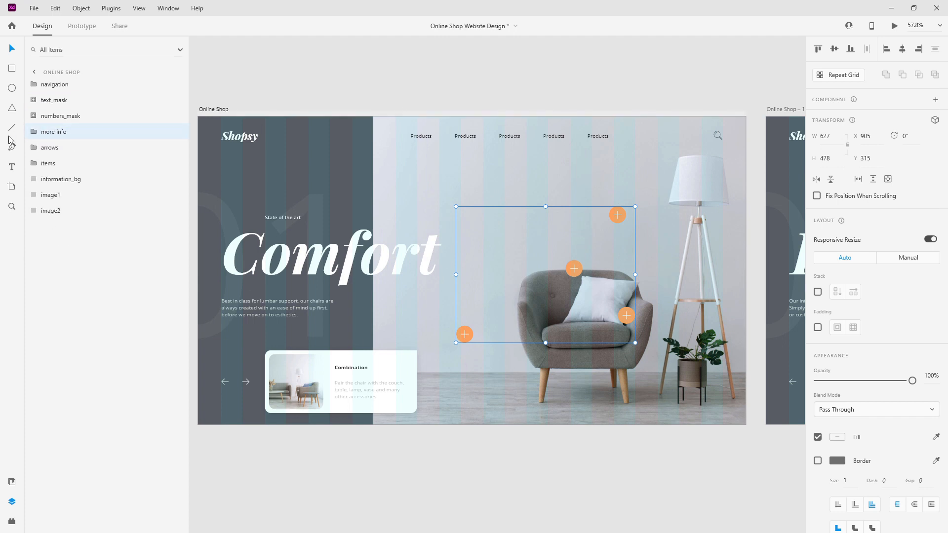
double_click(53, 132)
key("Return")
Group the four more_info buttons in the Online Shop – 1 artboard and name the group "more info"
scroll(415, 158, "down", 5)
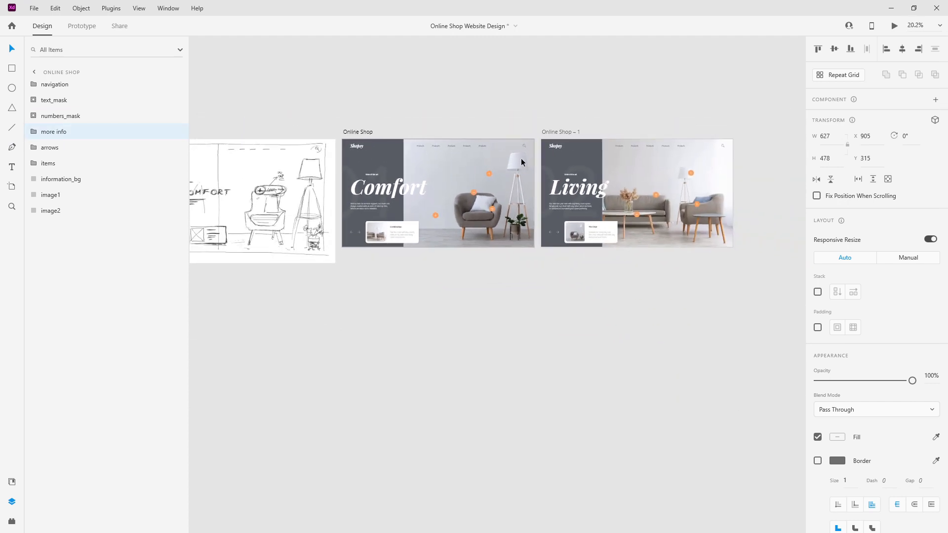
left_click(570, 173)
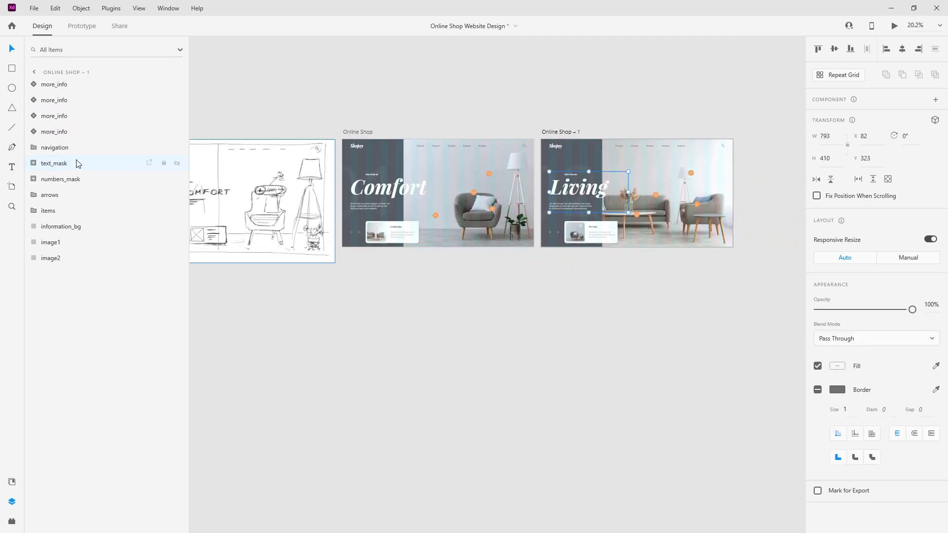
left_click(70, 88, "shift")
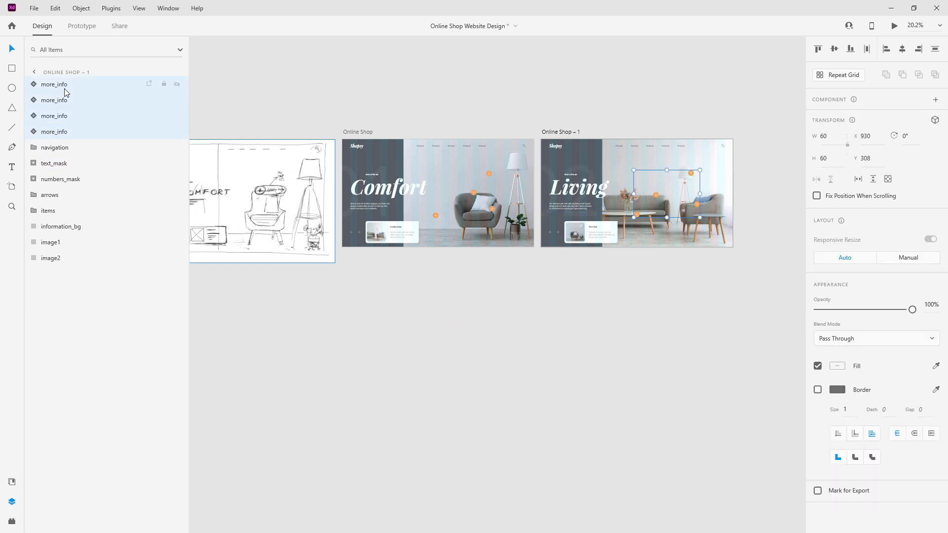
key("ctrl+g")
double_click(51, 84)
type("more info")
key("Return")
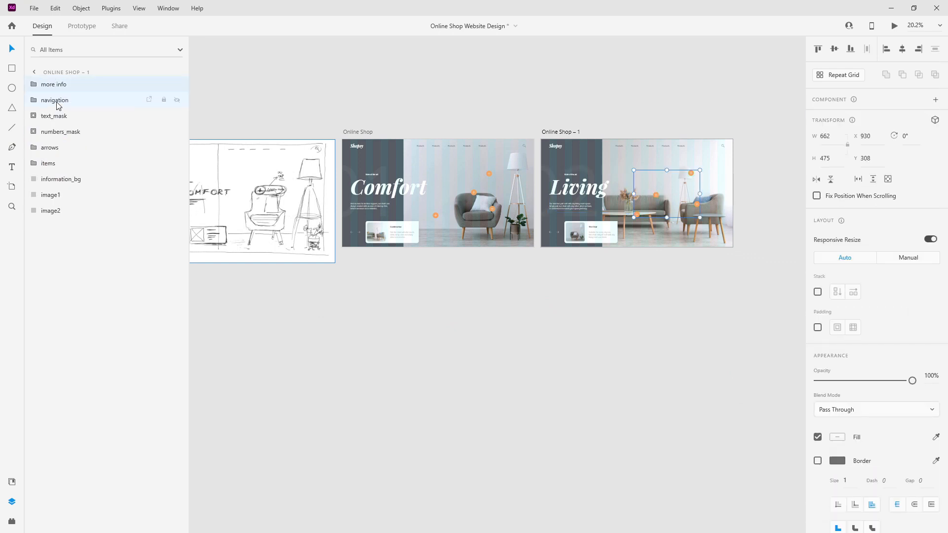
Move the more info group in Online Shop – 1 between numbers_mask and arrows, matching the original artboard's layer order
left_click(371, 184)
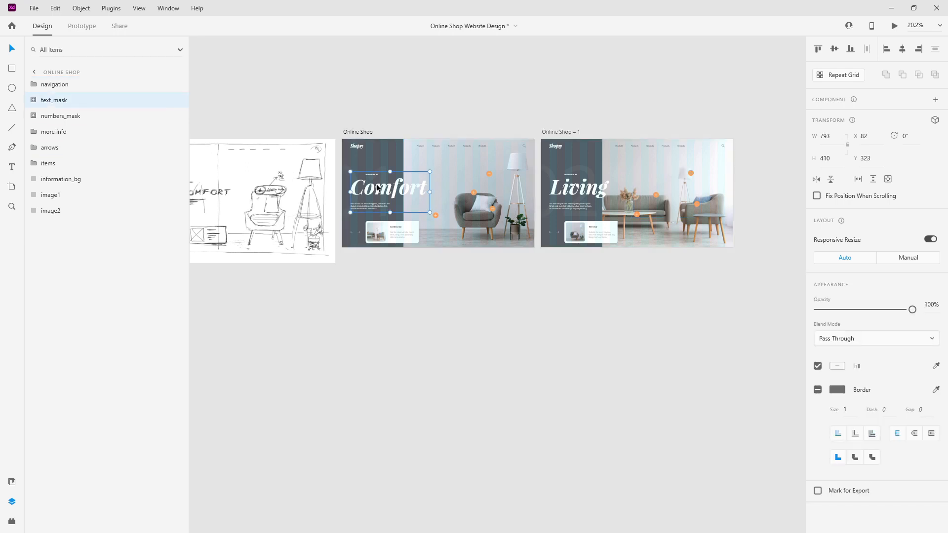
left_click(61, 132)
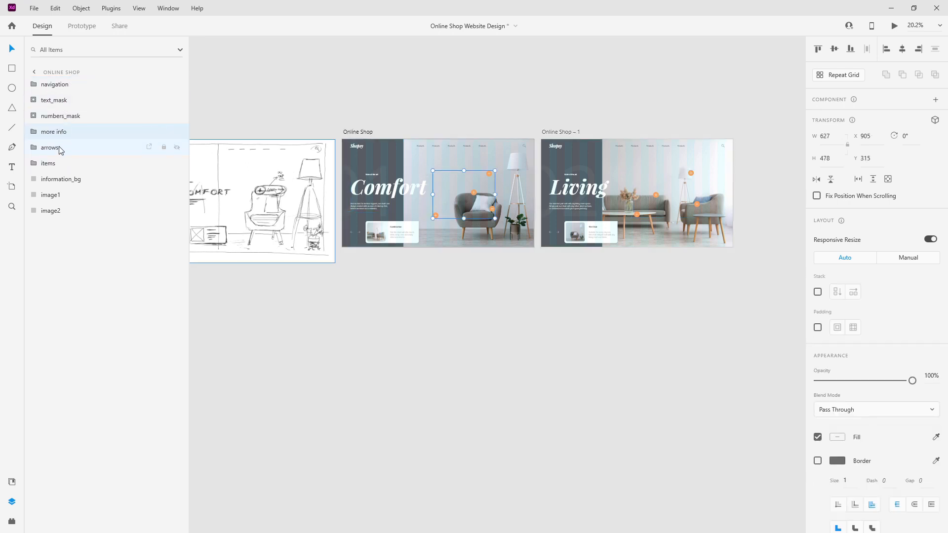
left_click(607, 187)
left_click_drag(73, 85, 72, 146)
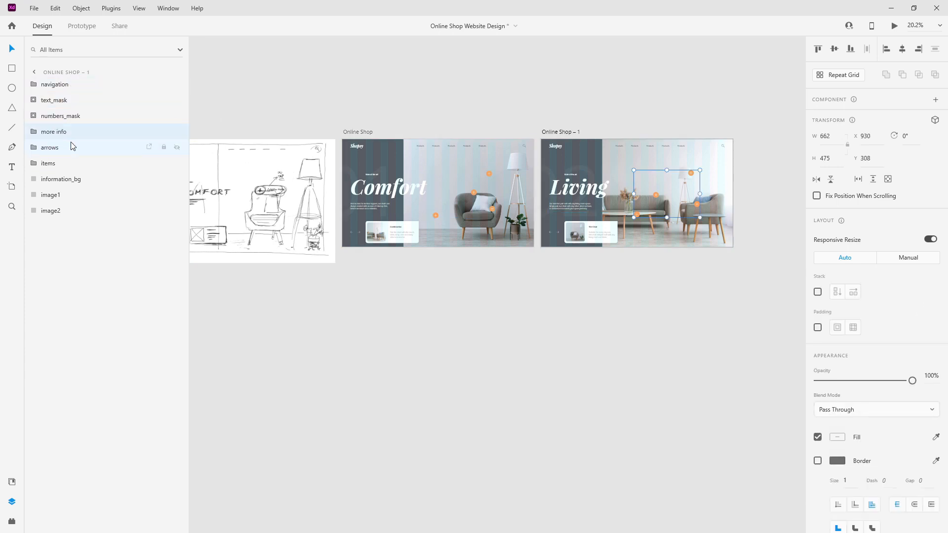
Set the opacity of the three more_info buttons in the Online Shop artboard to 0%, leaving out the one on the armchair's backrest
scroll(447, 203, "up", 5)
left_click(388, 249)
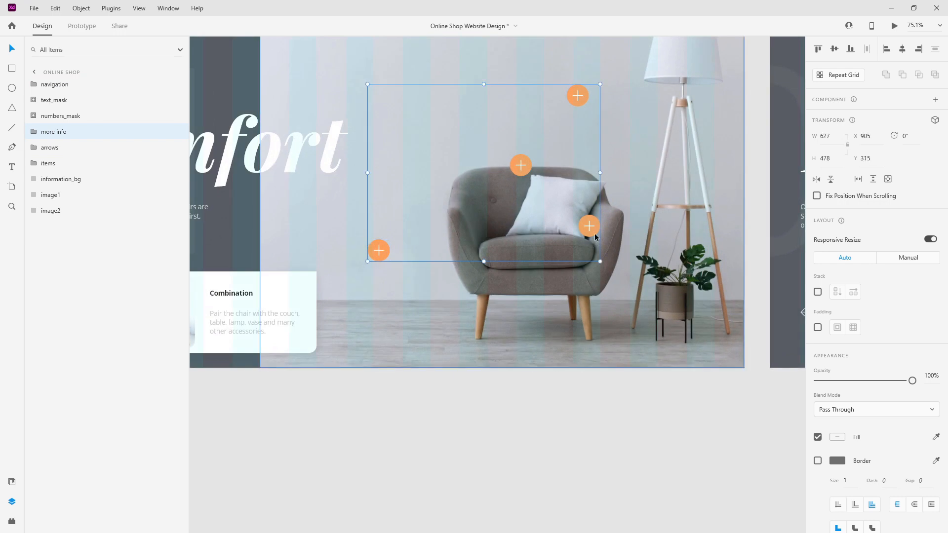
left_click(27, 131)
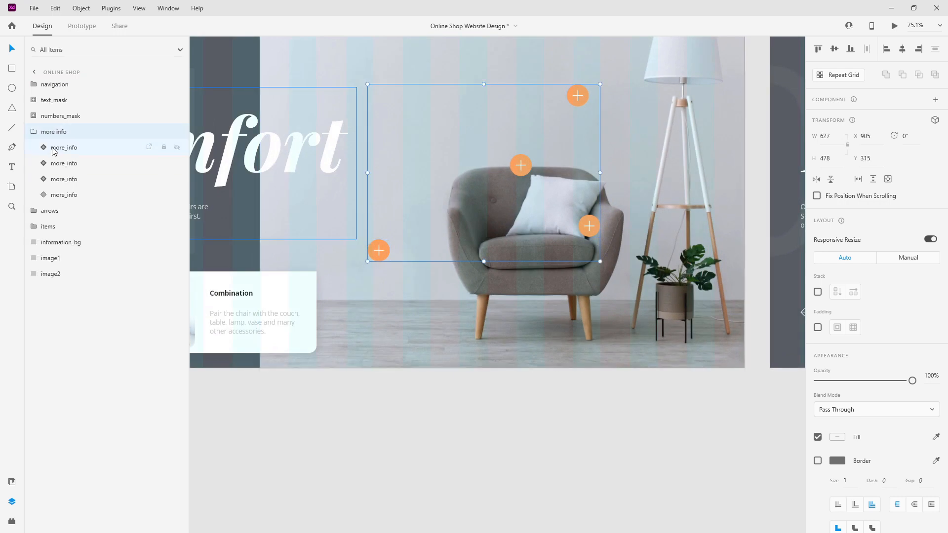
left_click(65, 194)
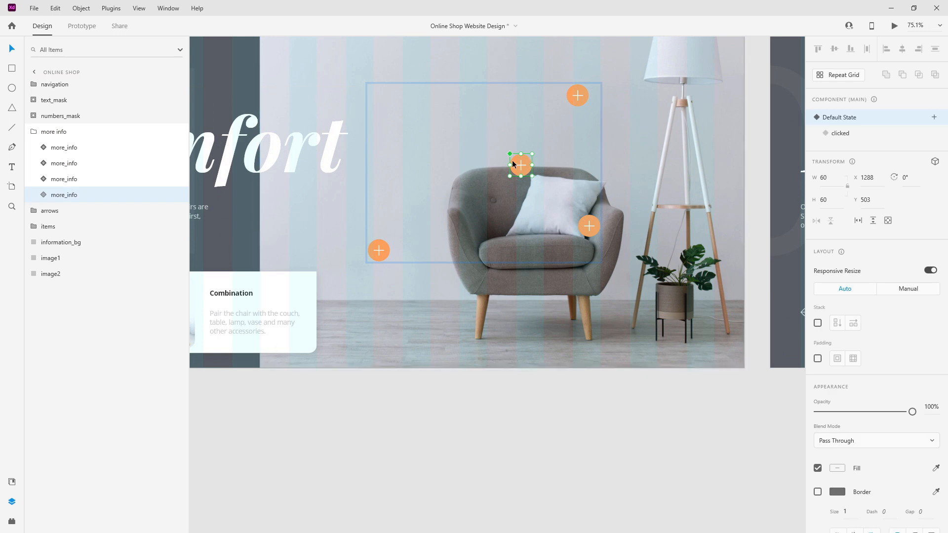
left_click(69, 180)
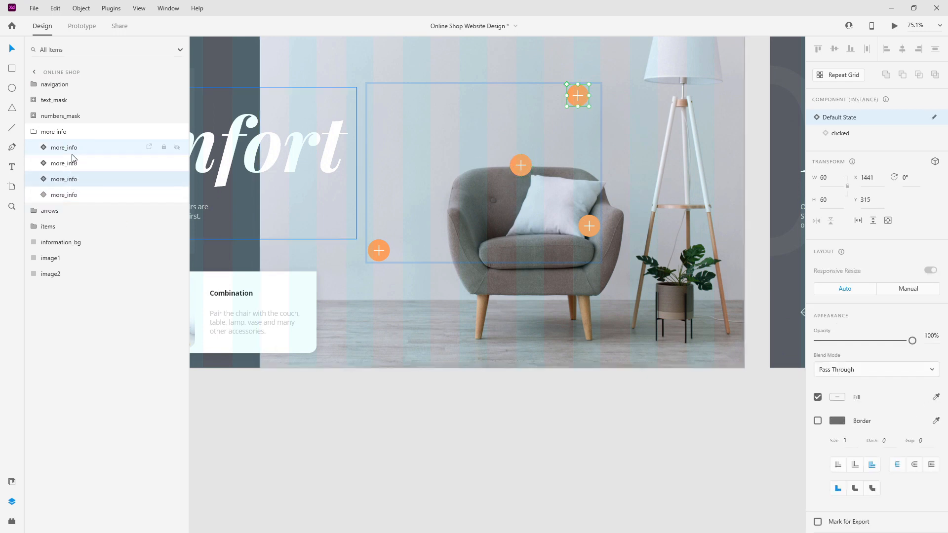
left_click(72, 154, "shift")
key("0")
key("Escape")
Save the Online Shop Website Design document
scroll(389, 157, "down", 5)
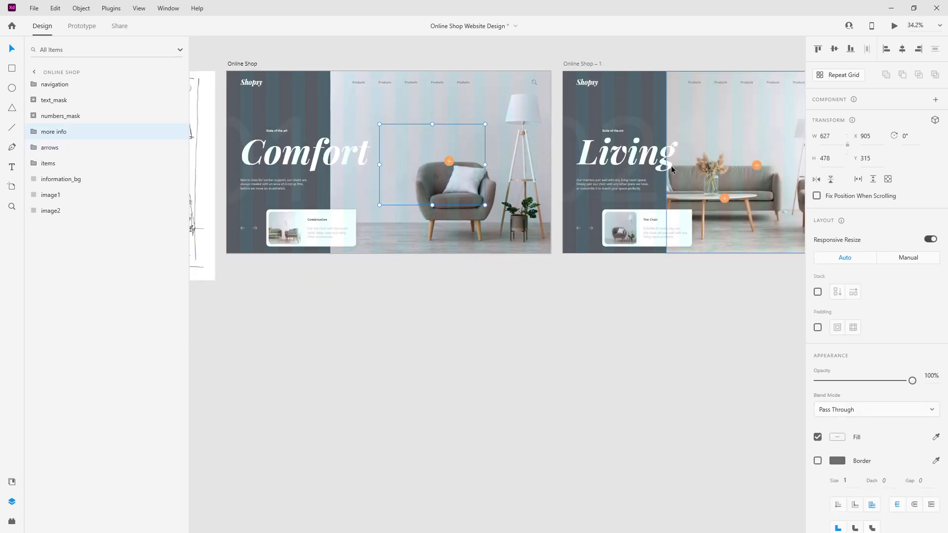
scroll(520, 140, "down", 2)
scroll(788, 122, "up", 1)
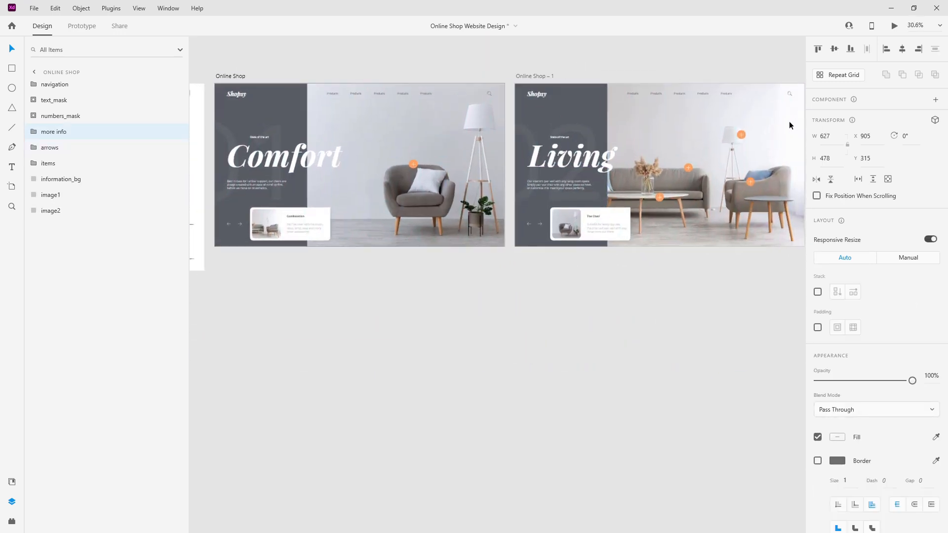
scroll(778, 121, "up", 2)
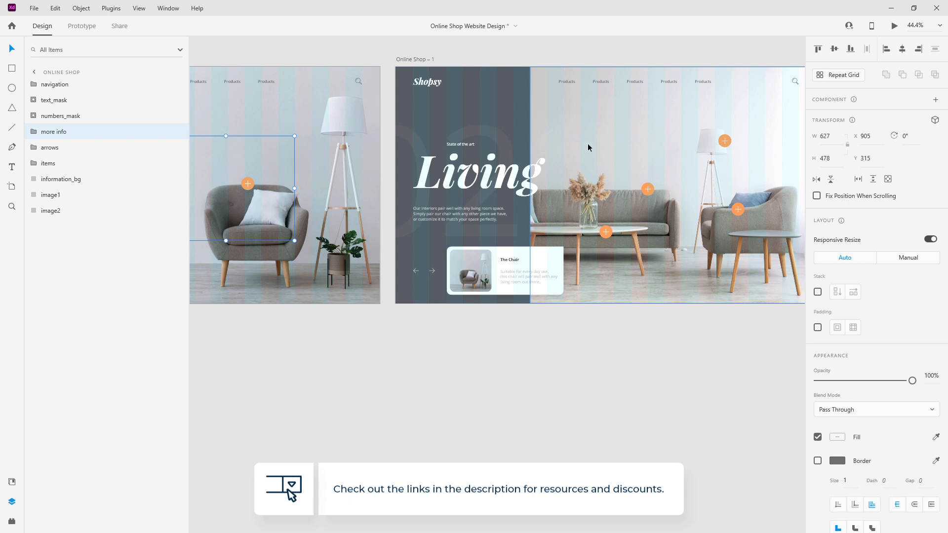
scroll(529, 157, "down", 3)
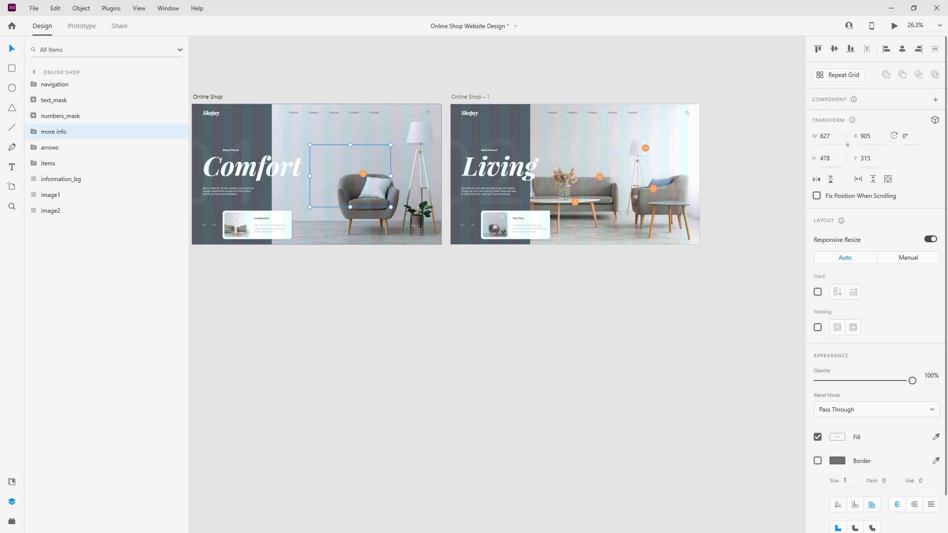
key("ctrl+s")
Add a tap interaction to the armchair more_info button's Default State that auto-animates to its clicked state
scroll(360, 138, "up", 3)
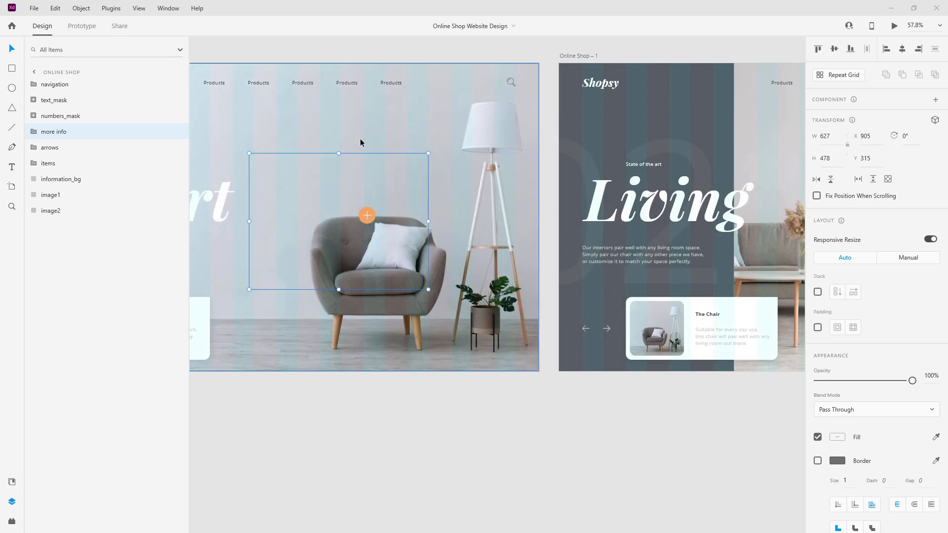
double_click(369, 213)
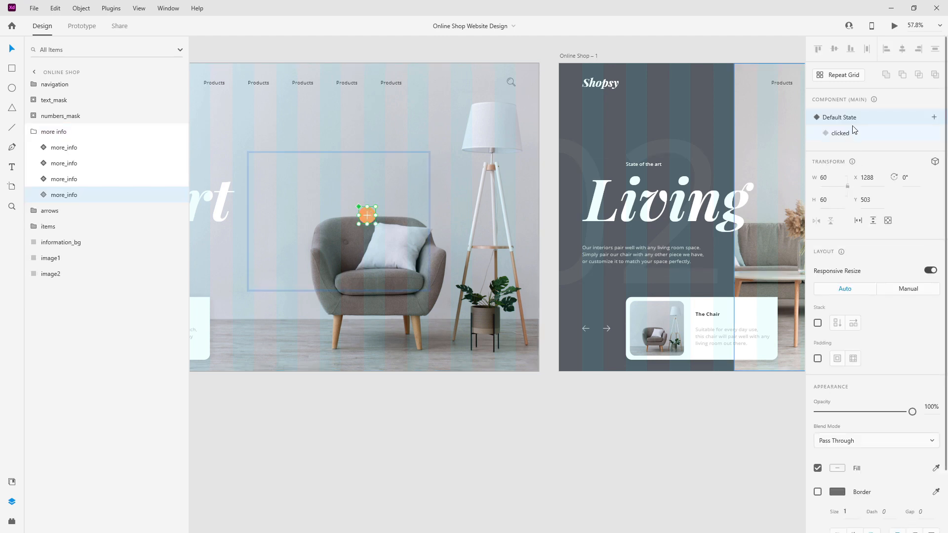
scroll(367, 217, "up", 3)
left_click(93, 28)
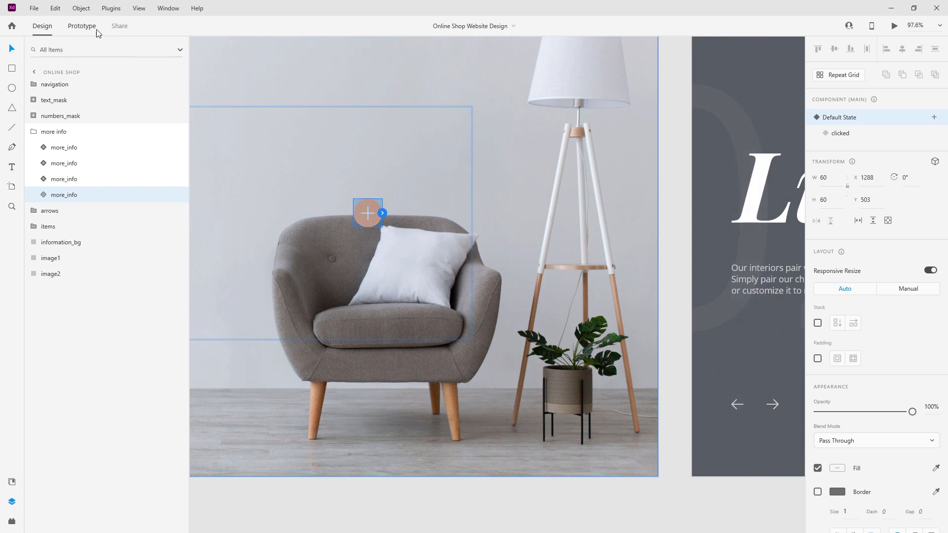
left_click(383, 214)
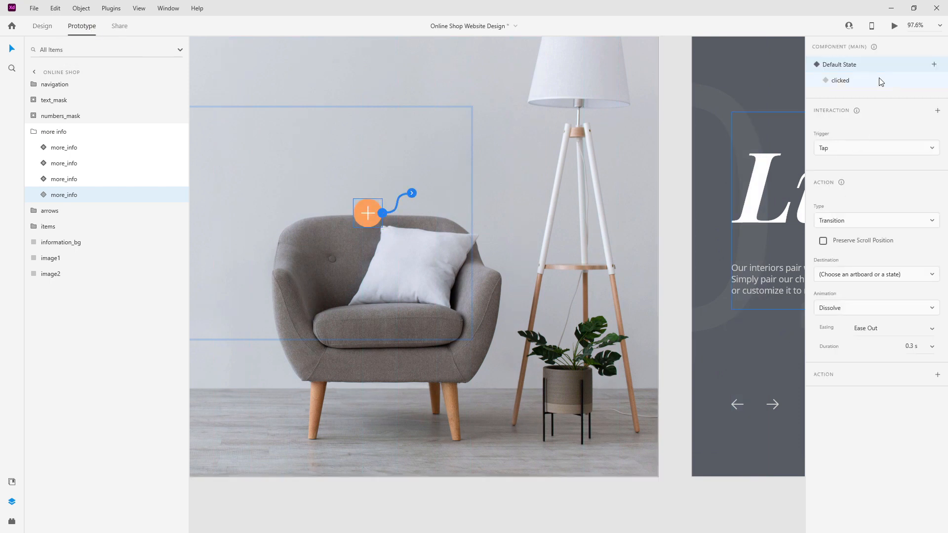
left_click(841, 222)
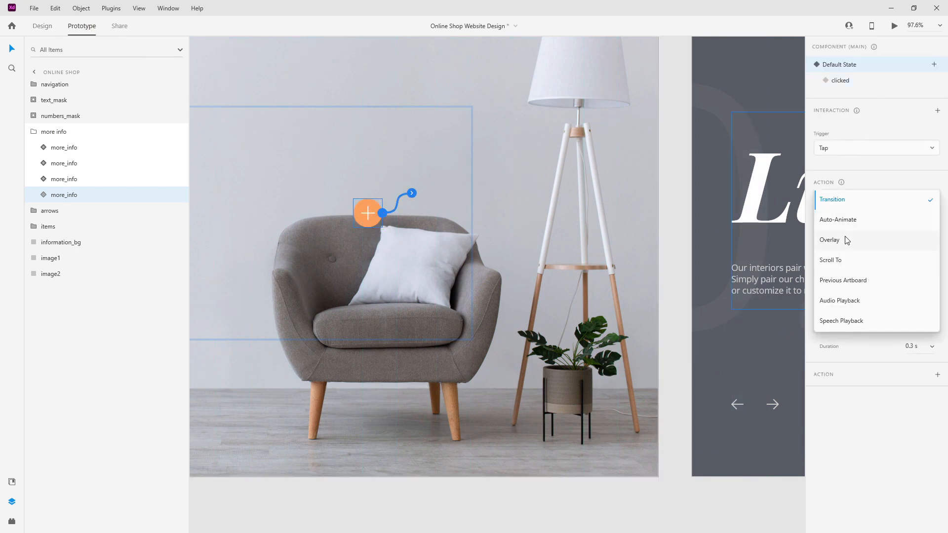
left_click(848, 221)
left_click(858, 255)
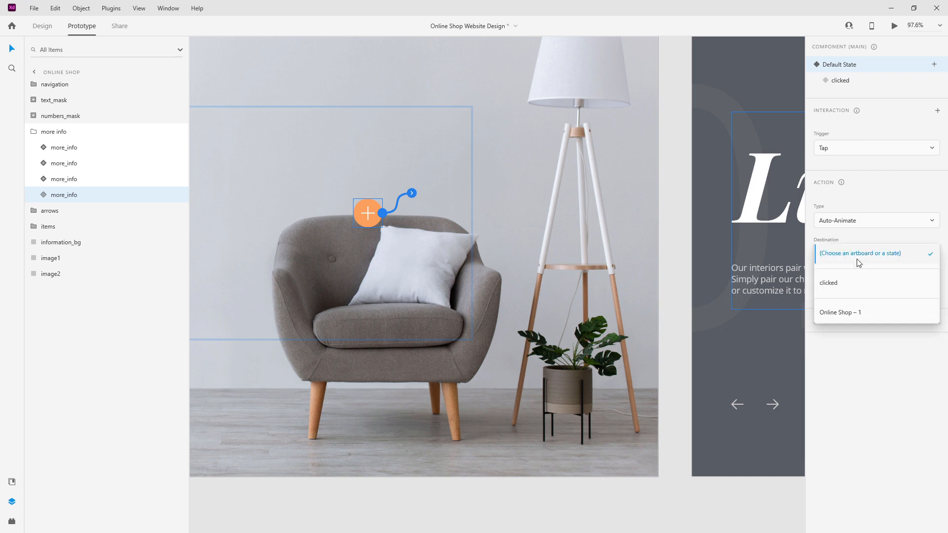
left_click(851, 284)
Set the button interaction's easing to Ease In-Out and its duration to 0.6 s
left_click(928, 275)
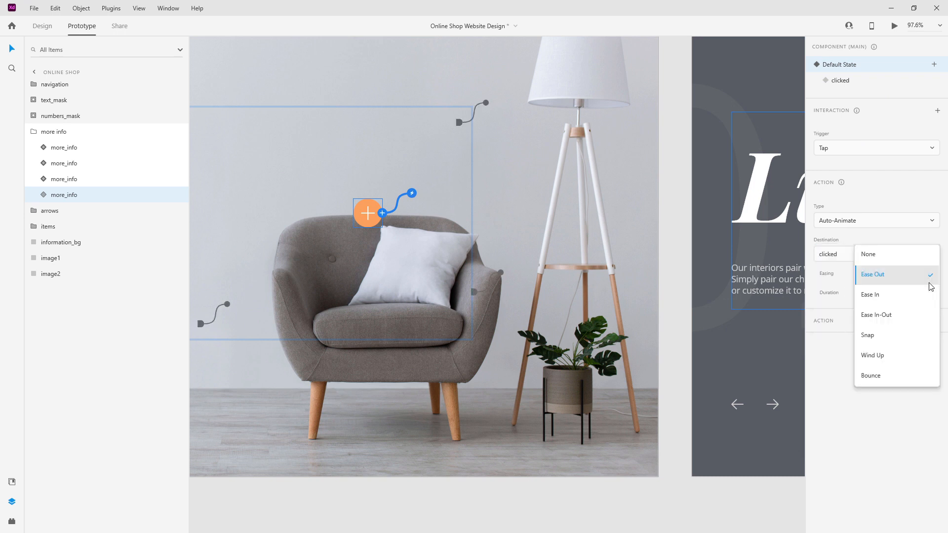
left_click(905, 315)
left_click(931, 294)
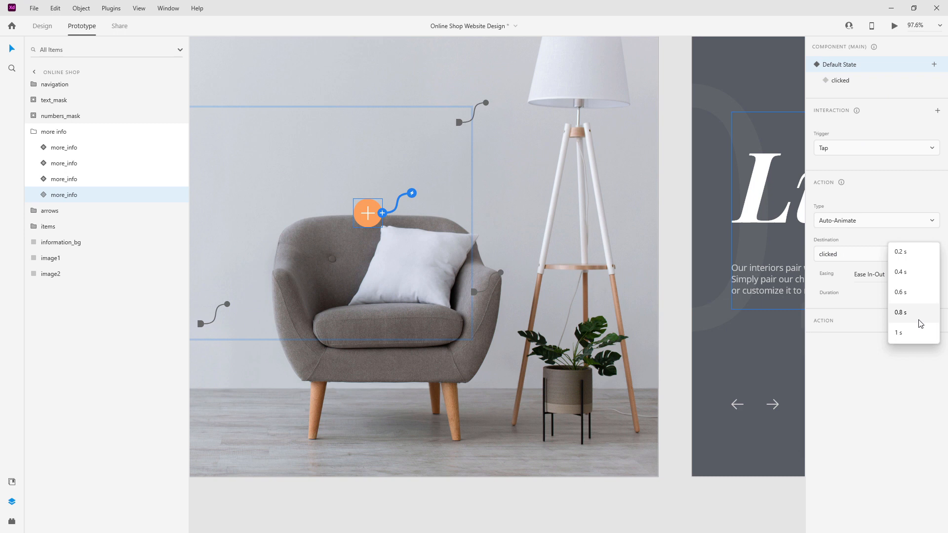
left_click(916, 299)
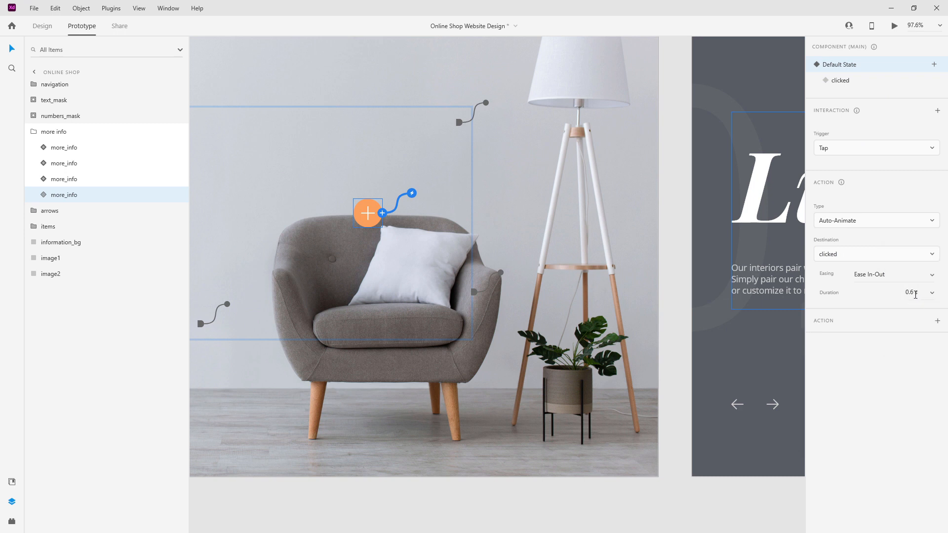
Add a tap auto-animate interaction from the button's clicked state back to Default State, and return the button to Default State
left_click(845, 81)
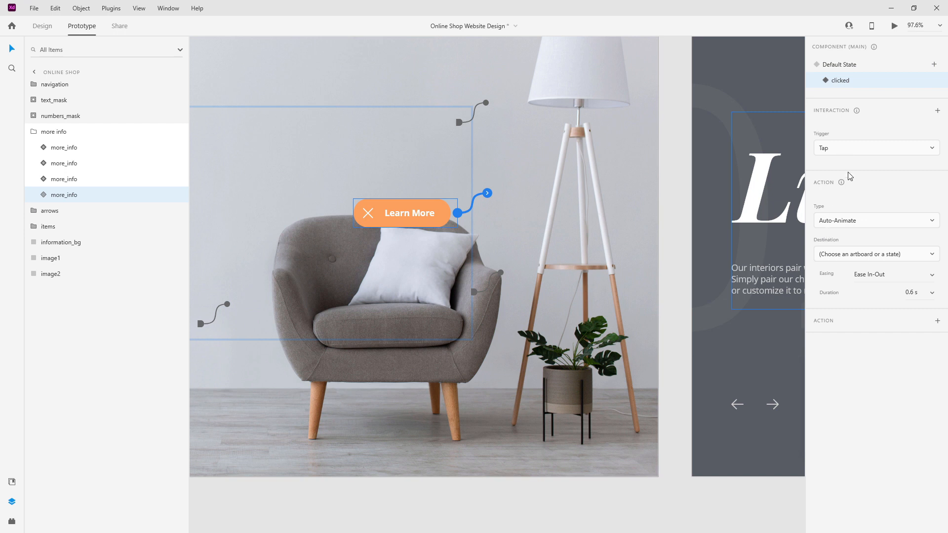
left_click(856, 255)
left_click(848, 283)
left_click(865, 64)
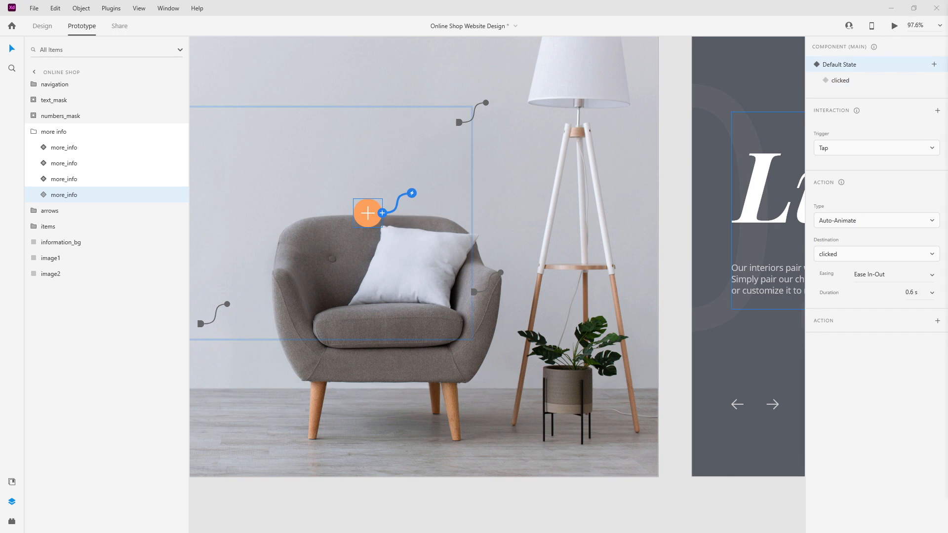
Preview the prototype, test the armchair's Learn More button, check the Living page's buttons, and close the preview
left_click(894, 26)
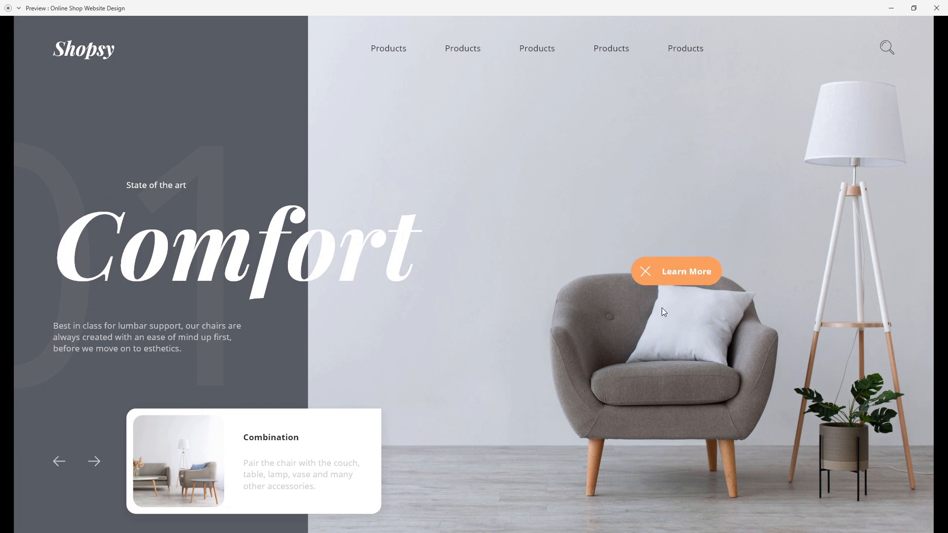
left_click(650, 282)
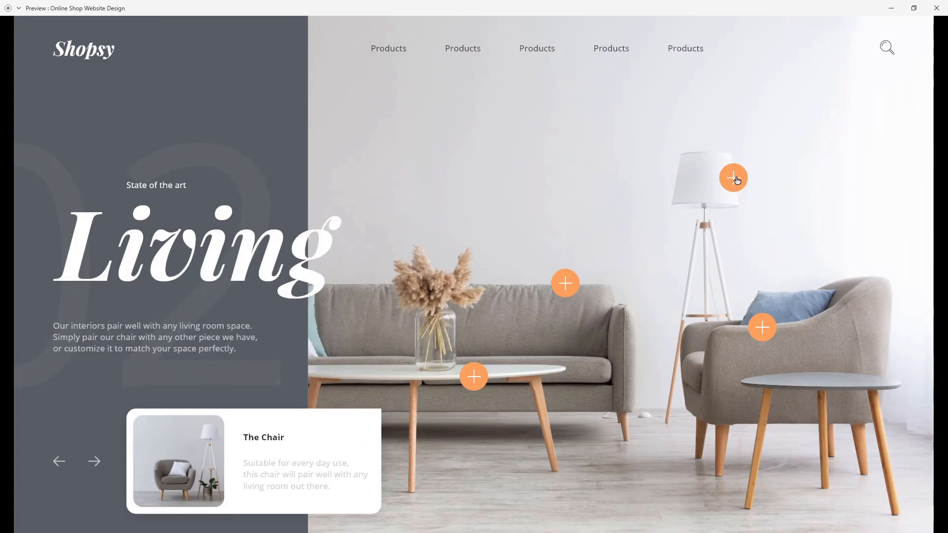
mouse_move(735, 177)
left_click(935, 8)
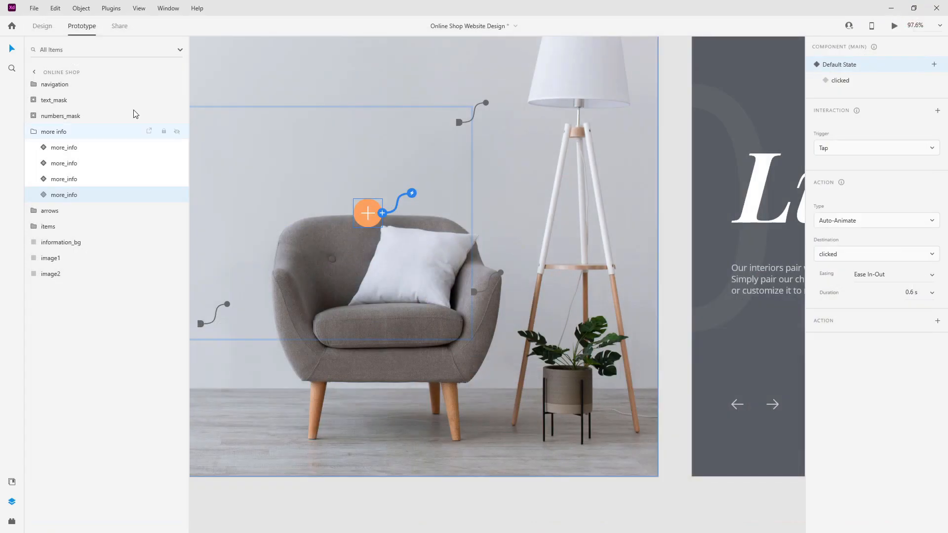
Add a tap interaction to the hover state of right_arrow in the Online Shop artboard that auto-animates to Online Shop – 1
left_click(54, 131)
scroll(728, 213, "down", 4)
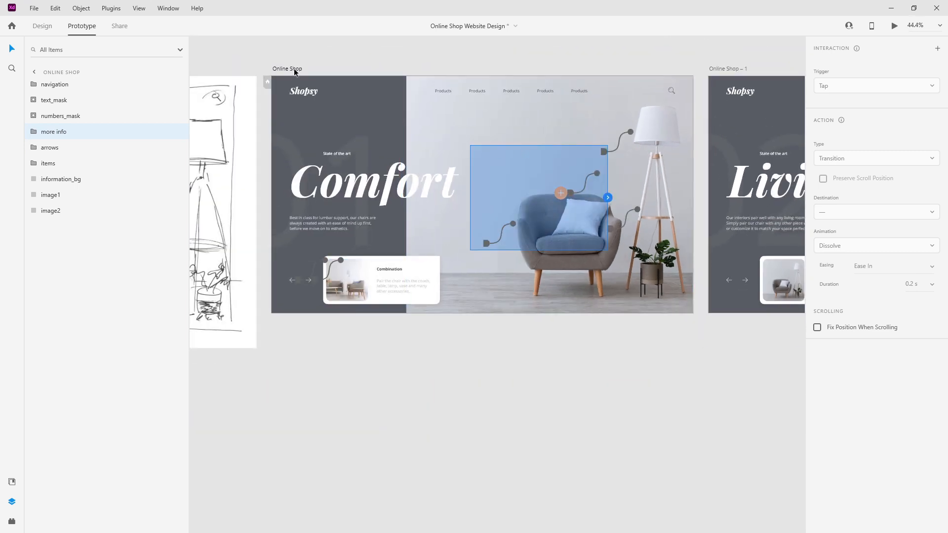
scroll(242, 116, "down", 1)
scroll(403, 251, "down", 1)
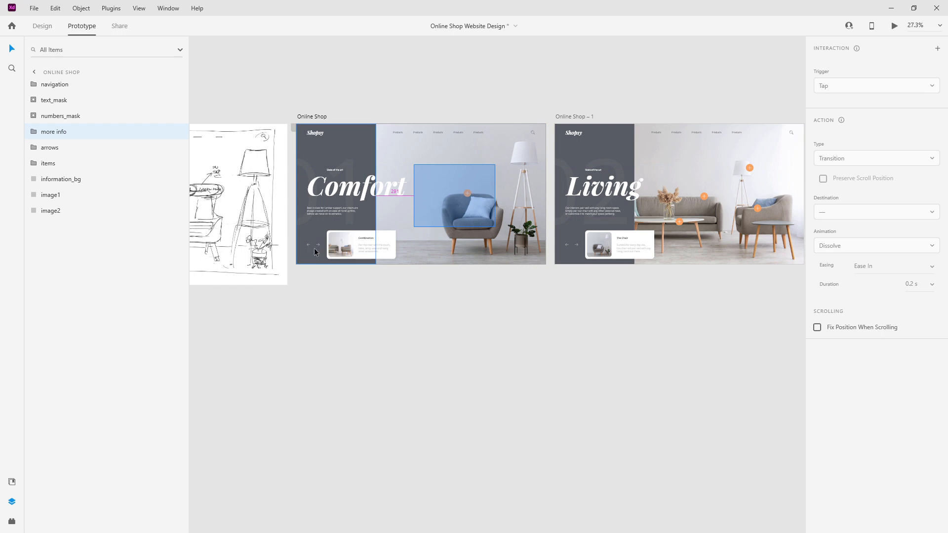
scroll(314, 248, "up", 4)
scroll(295, 242, "up", 2)
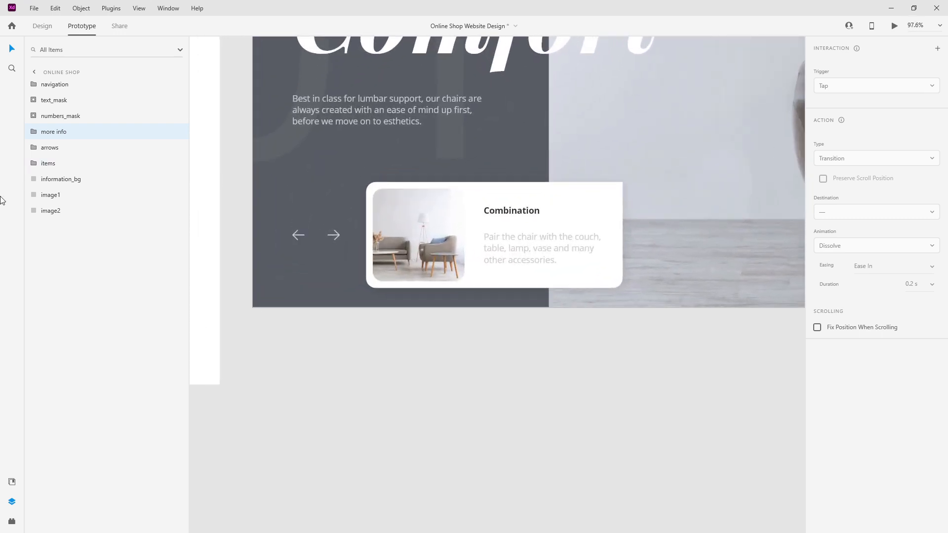
left_click(35, 148)
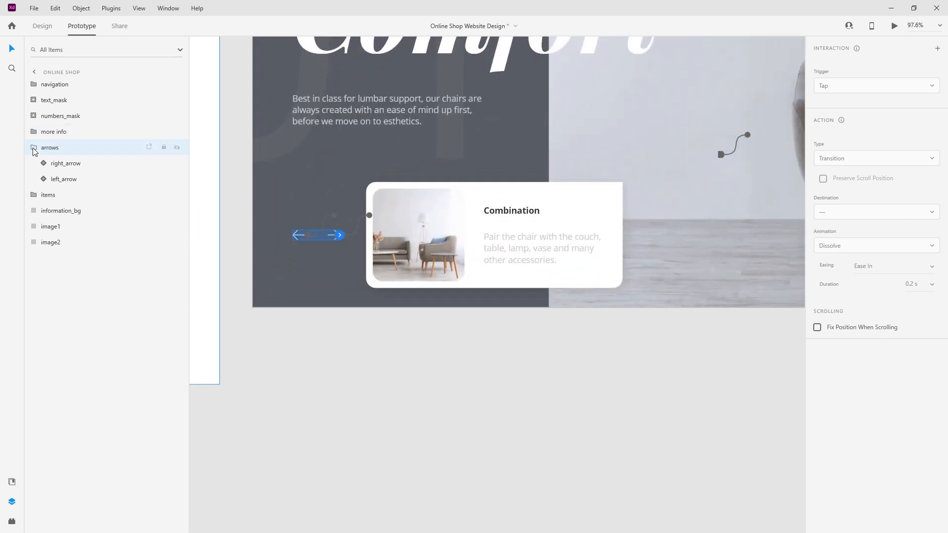
left_click(70, 165)
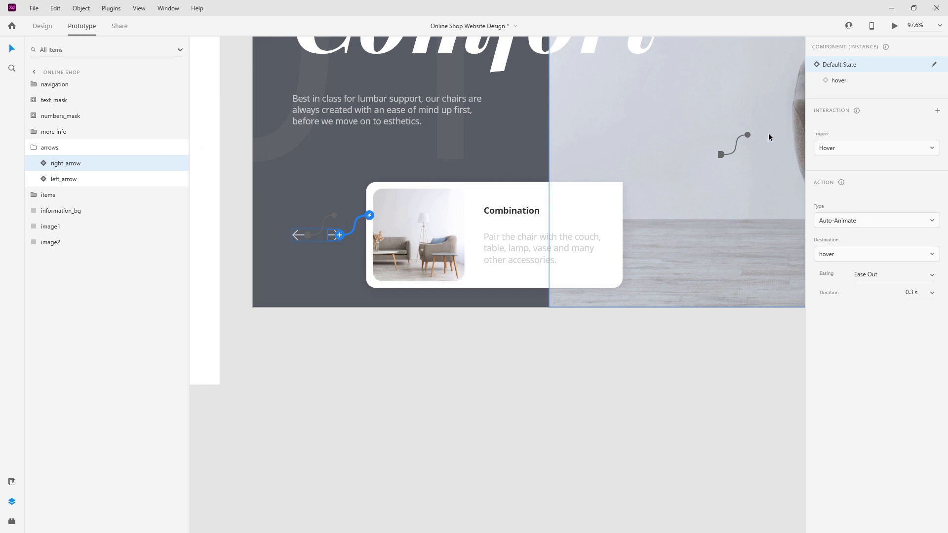
left_click(848, 87)
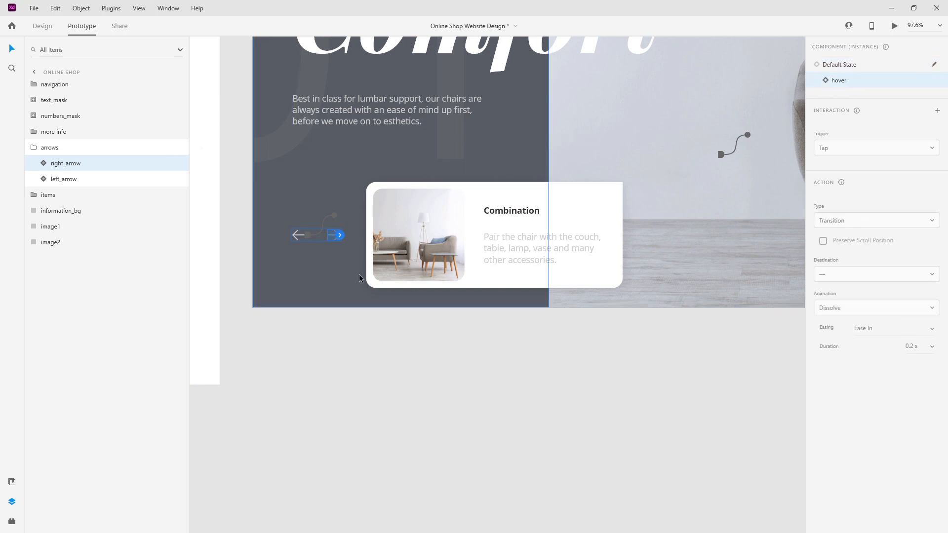
left_click(340, 236)
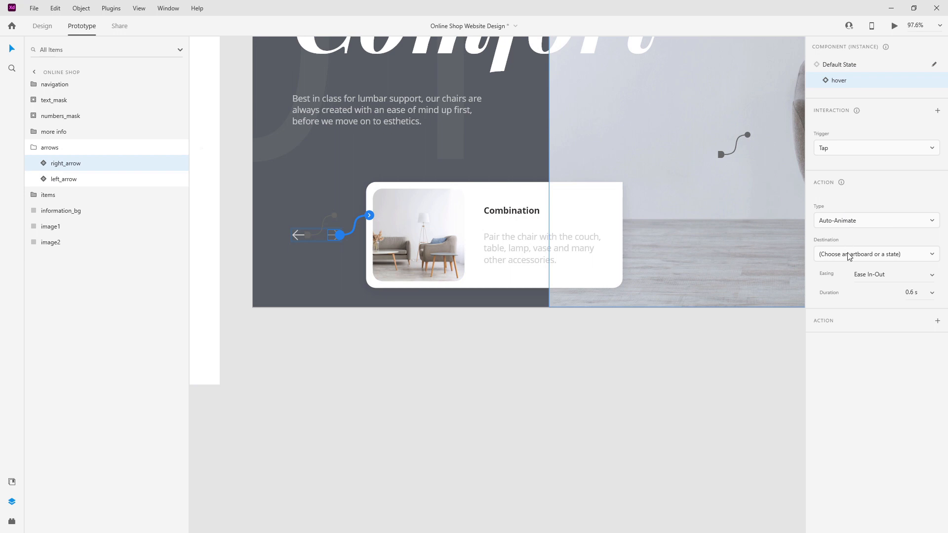
scroll(233, 250, "down", 5)
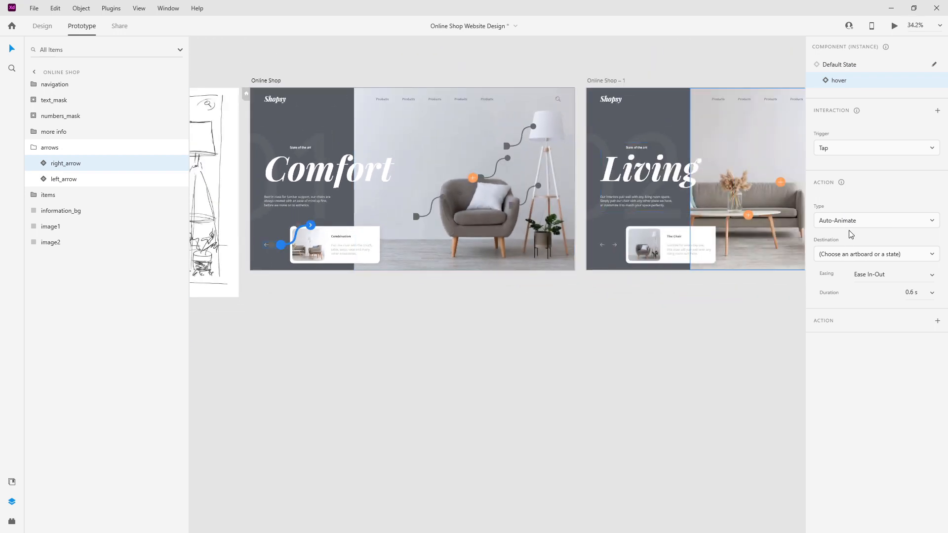
left_click(851, 256)
left_click(846, 312)
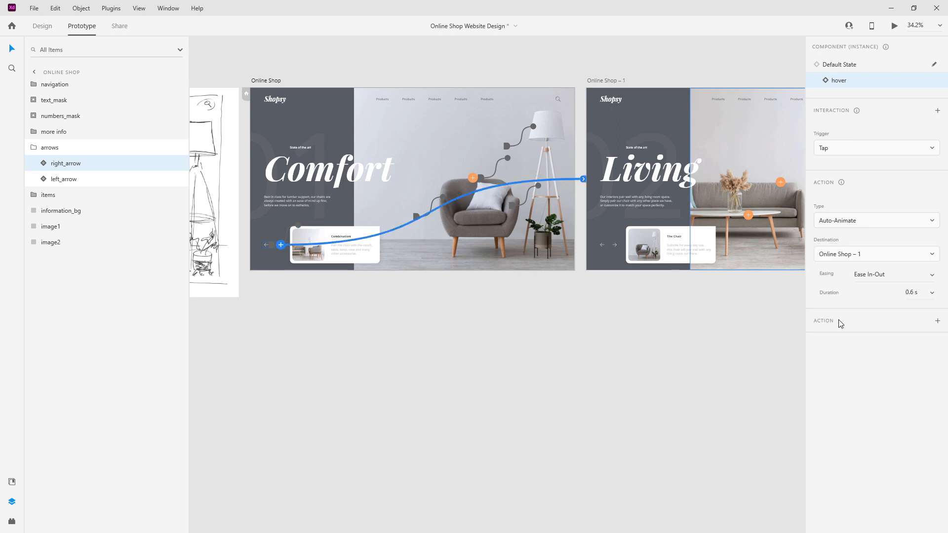
Set the right arrow's transition duration to 1 s and switch the arrow back to its Default State
left_click(923, 293)
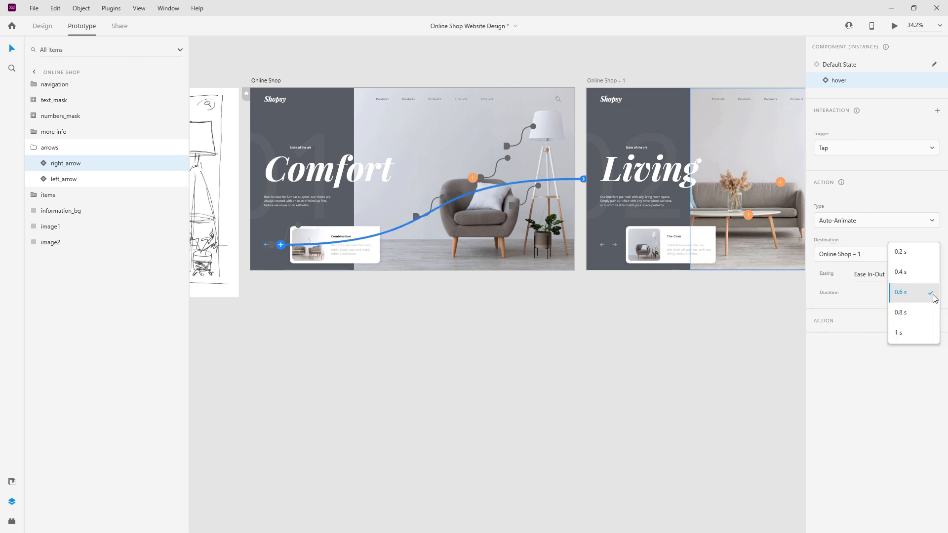
left_click(916, 335)
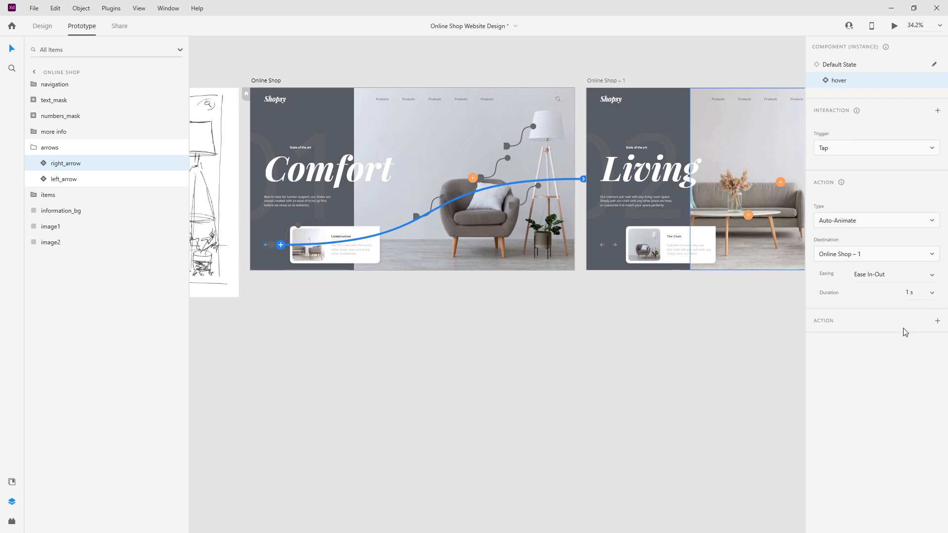
left_click(845, 65)
Add a tap auto-animate interaction from left_arrow's hover state in Online Shop – 1 to Online Shop, and return the arrow to Default State
left_click(50, 147)
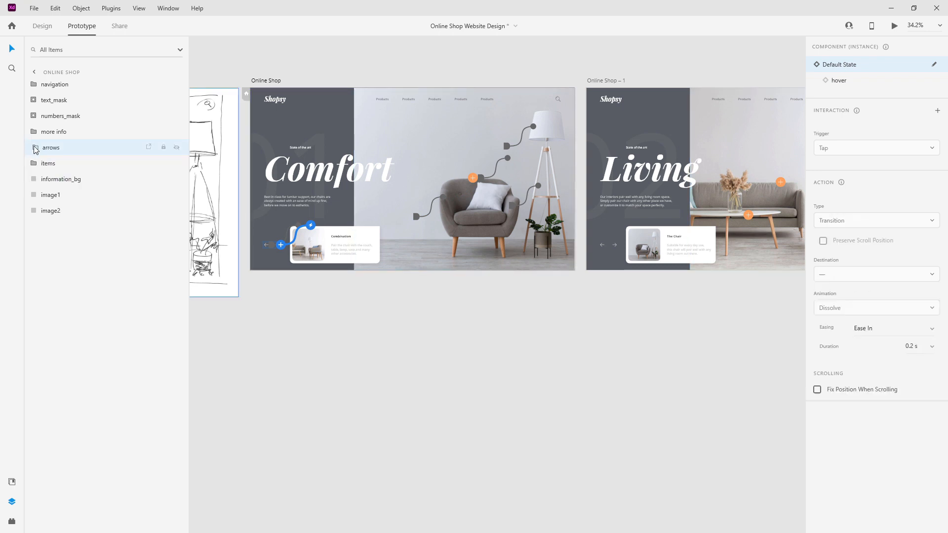
left_click(615, 245)
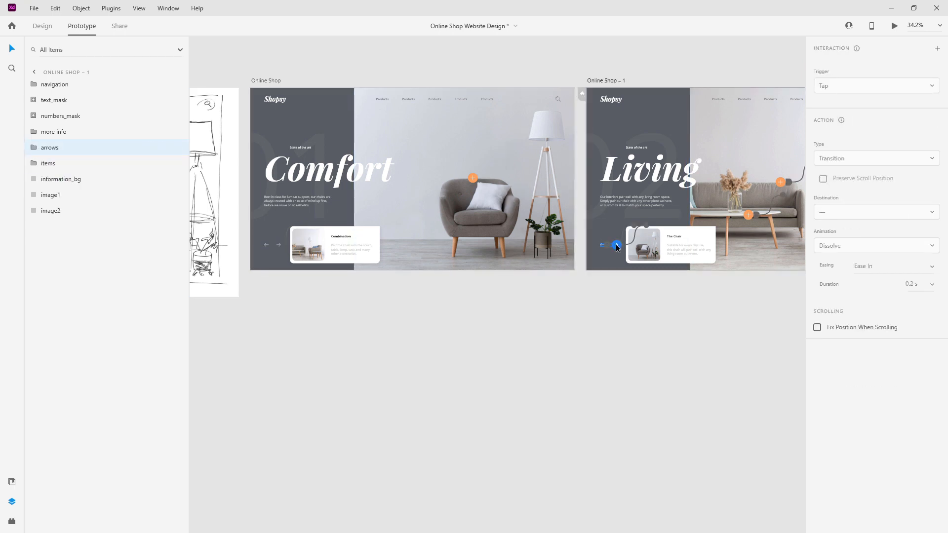
left_click(34, 148)
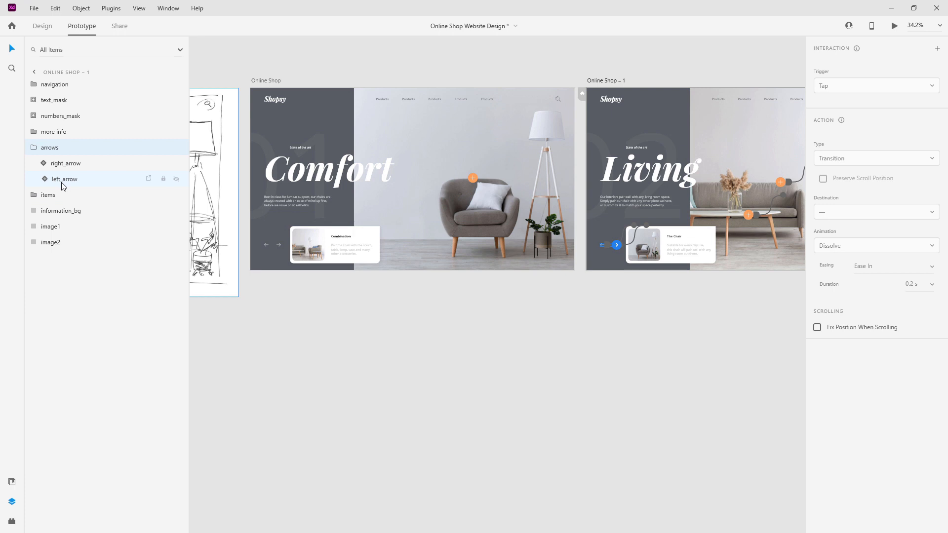
left_click(63, 179)
left_click(849, 83)
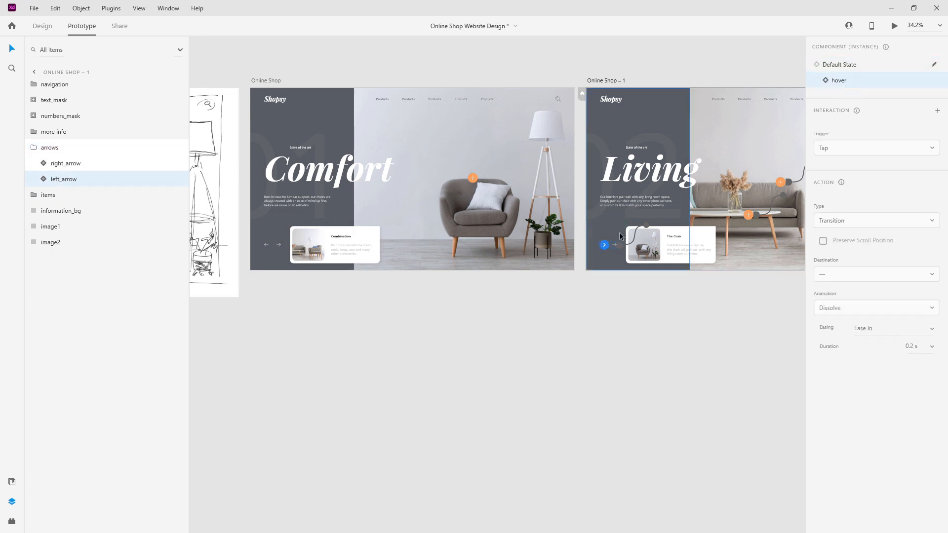
left_click(607, 246)
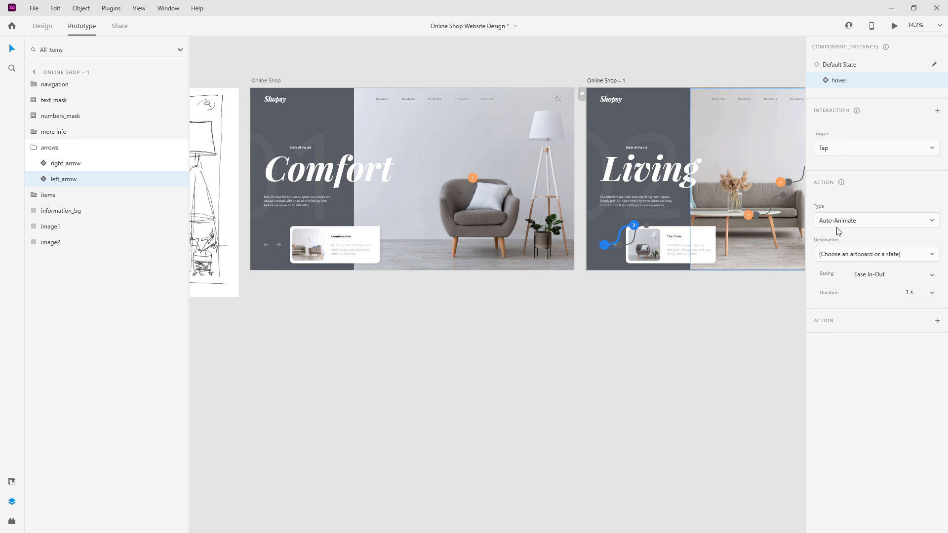
left_click(850, 253)
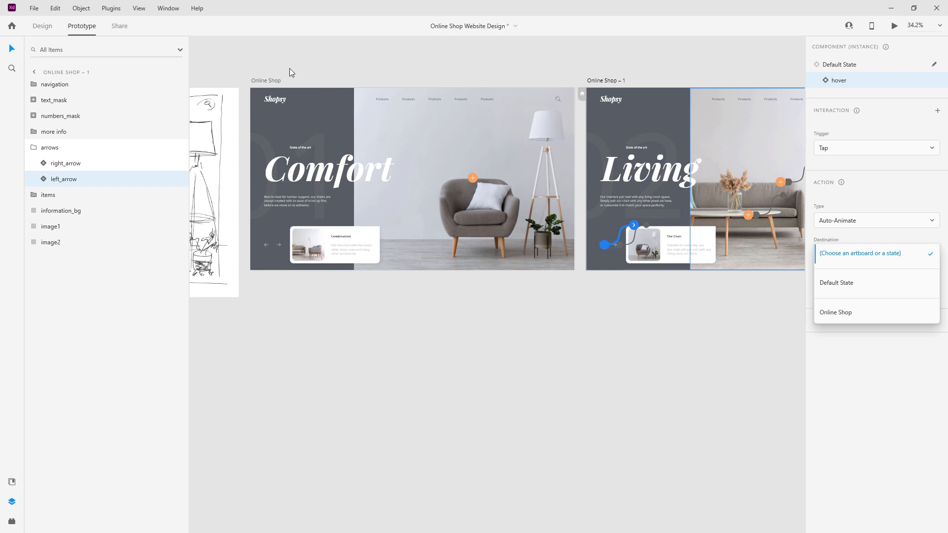
left_click(839, 316)
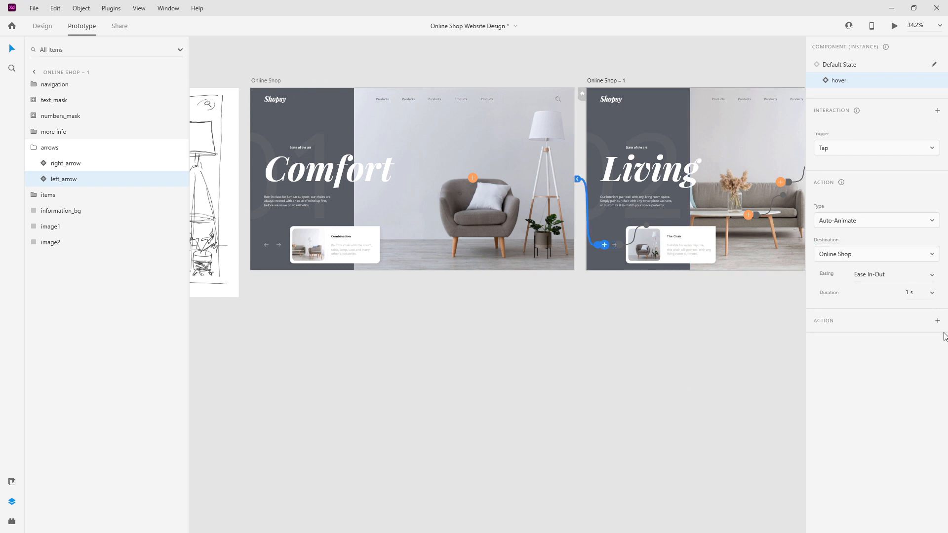
left_click(846, 68)
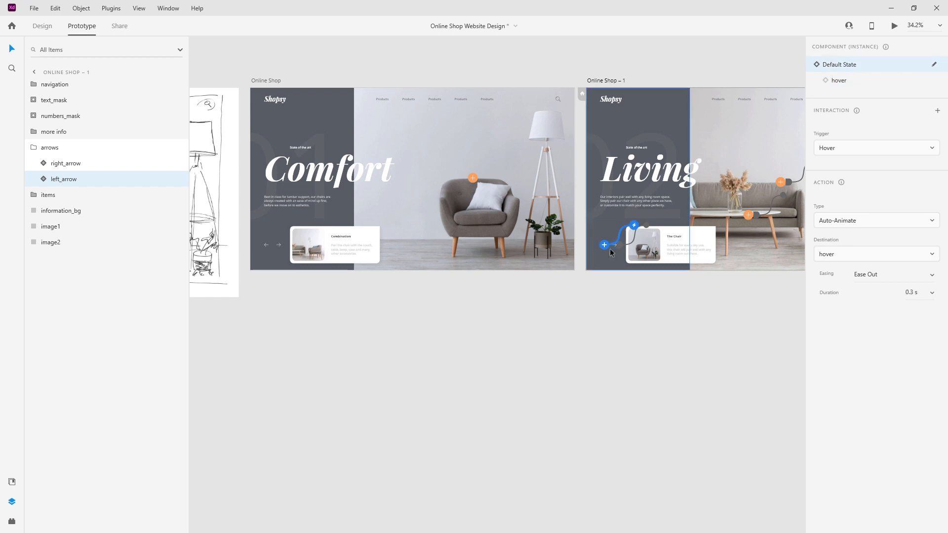
Preview the prototype from the Online Shop artboard in a maximized window, and expand and collapse the armchair's Learn More button
left_click(262, 81)
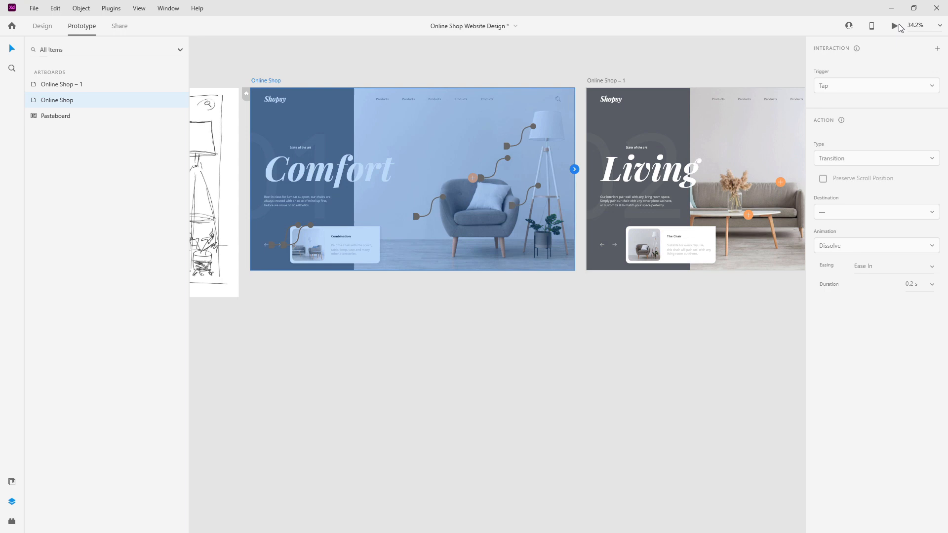
left_click(893, 26)
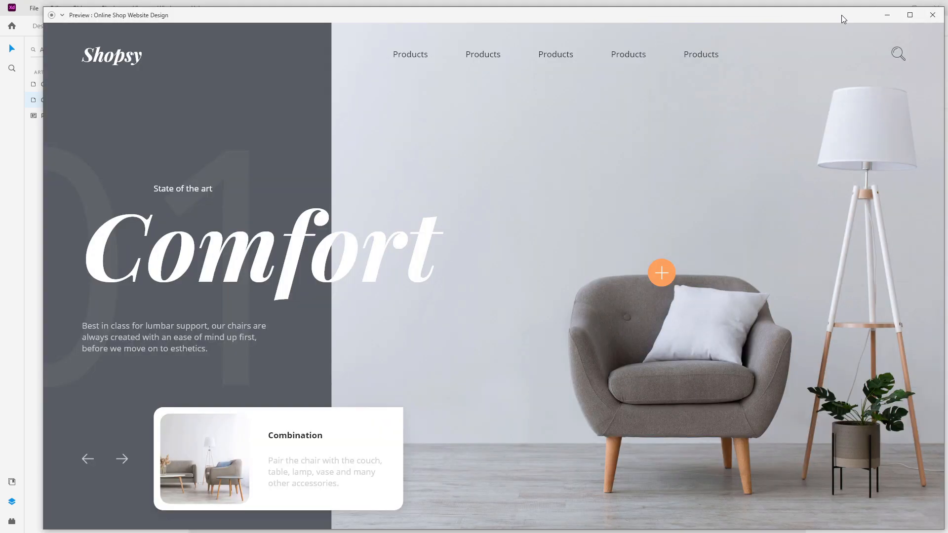
left_click(910, 15)
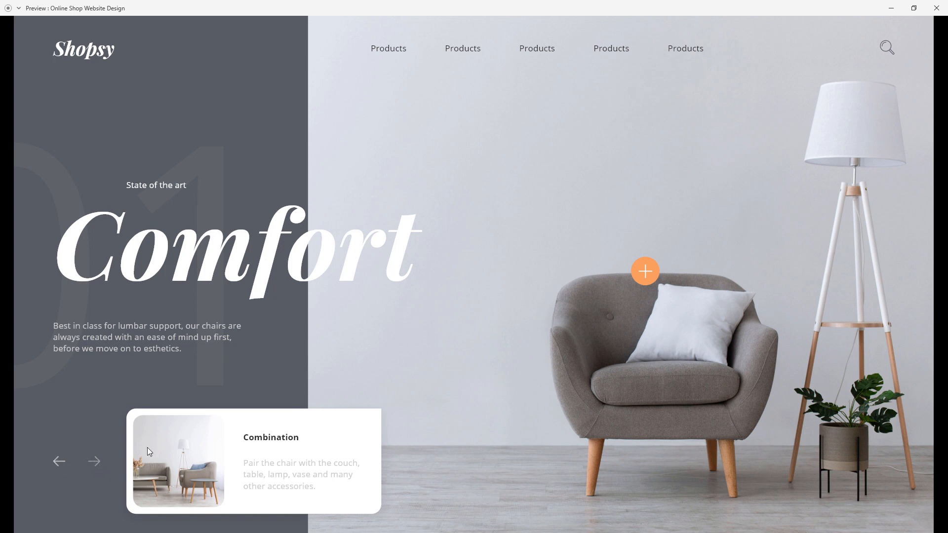
left_click(647, 282)
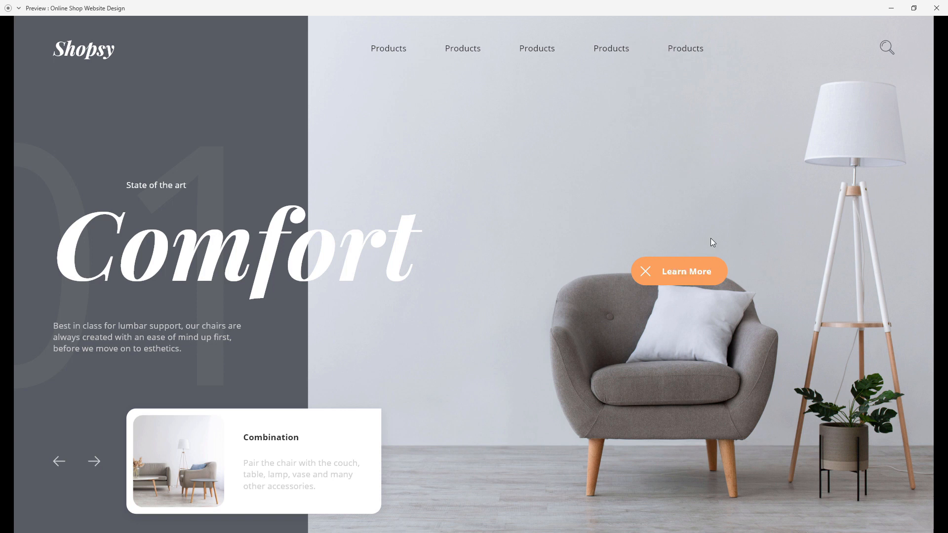
left_click(651, 278)
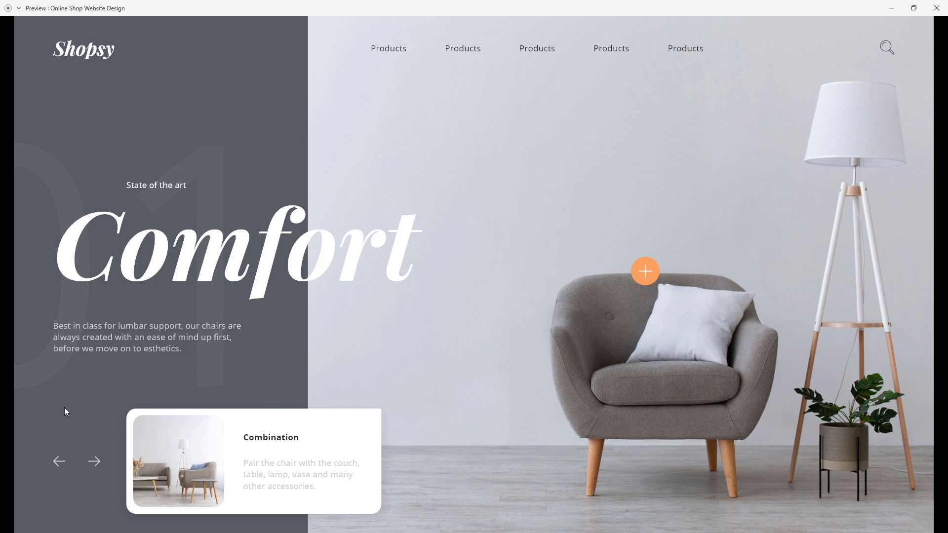
Go to the Living page with the right arrow and test expanding and collapsing its lamp, table, sofa and chair Learn More buttons
left_click(97, 461)
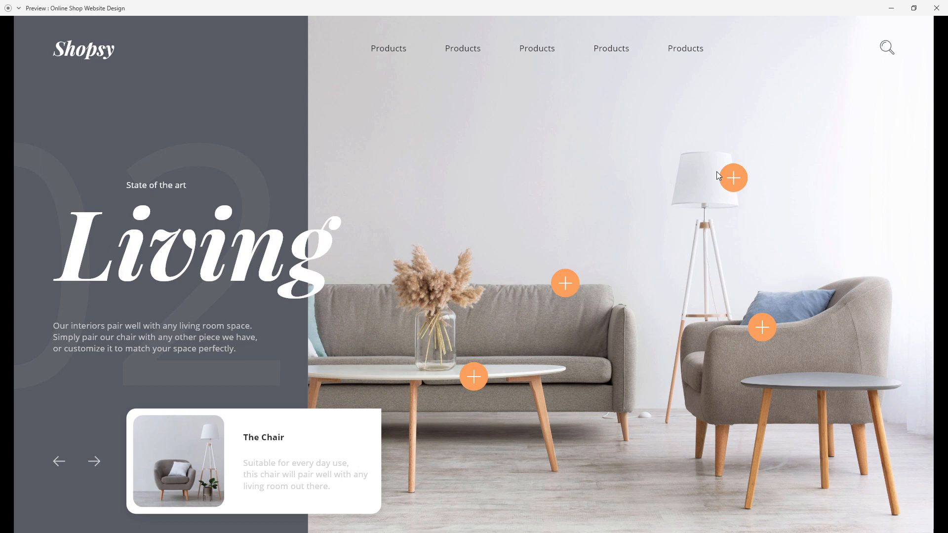
left_click(734, 172)
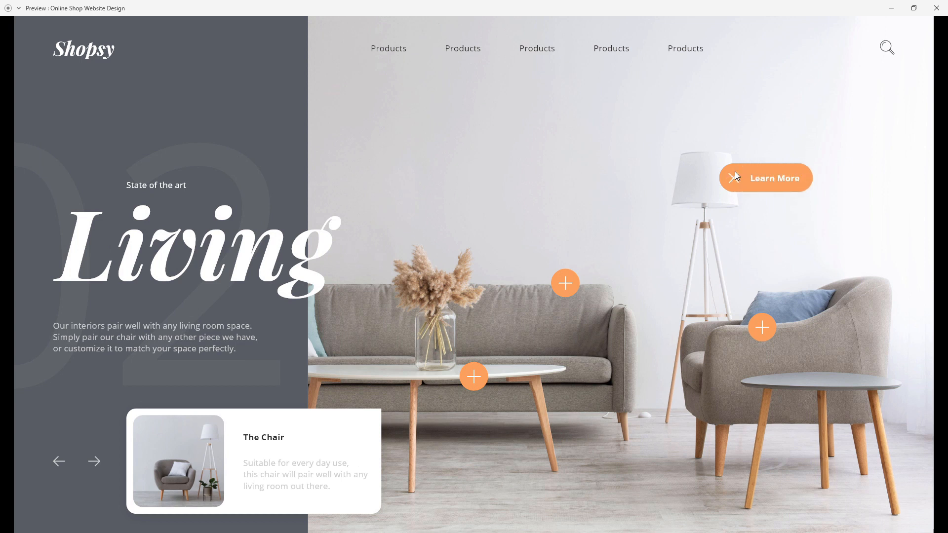
left_click(485, 375)
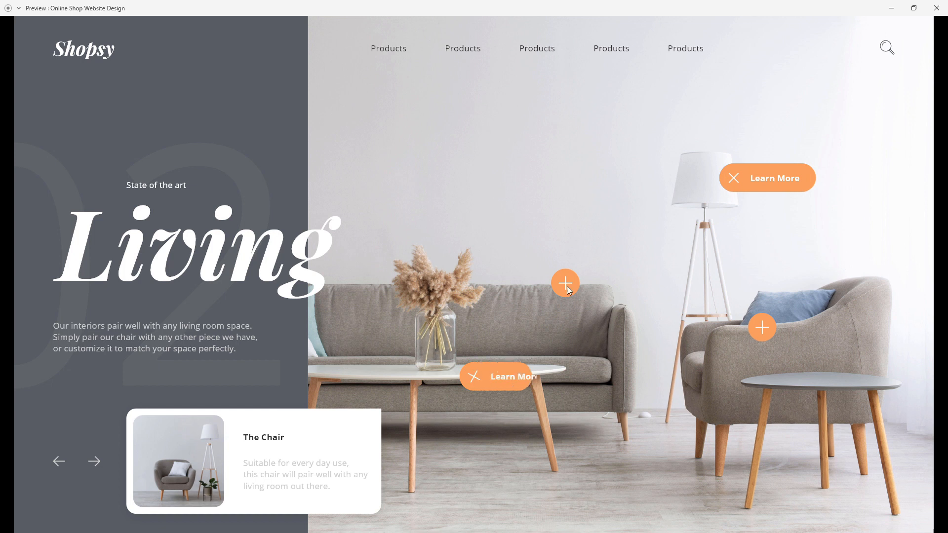
left_click(566, 284)
left_click(763, 328)
left_click(771, 332)
left_click(567, 286)
left_click(506, 371)
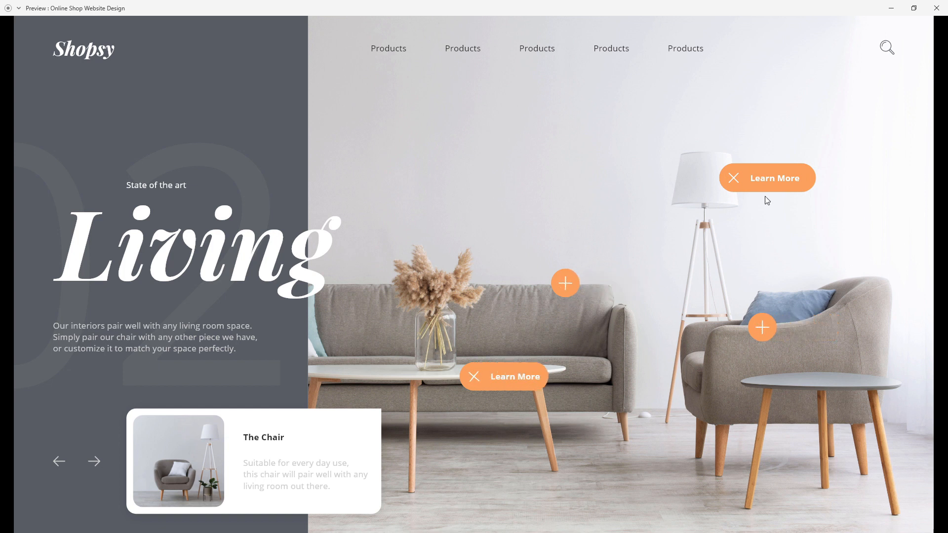
left_click(793, 178)
left_click(733, 182)
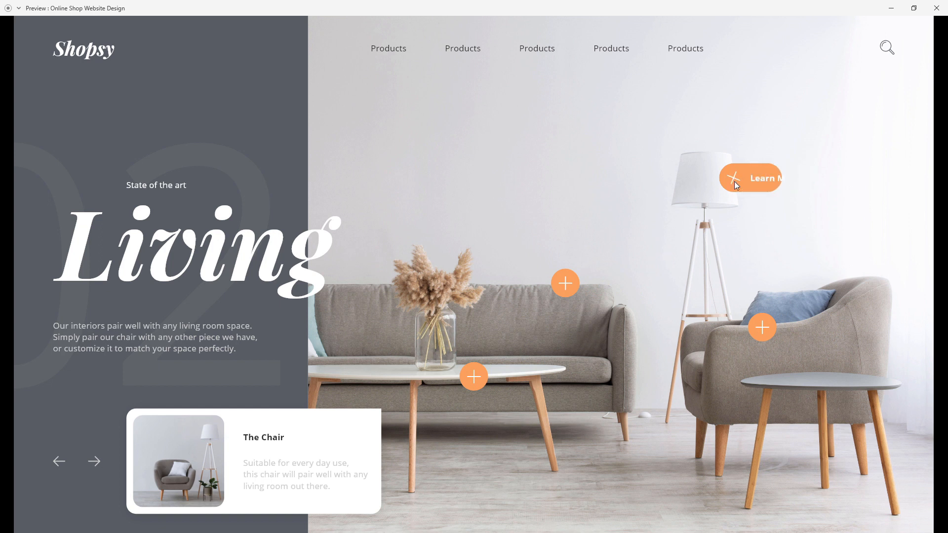
left_click(734, 182)
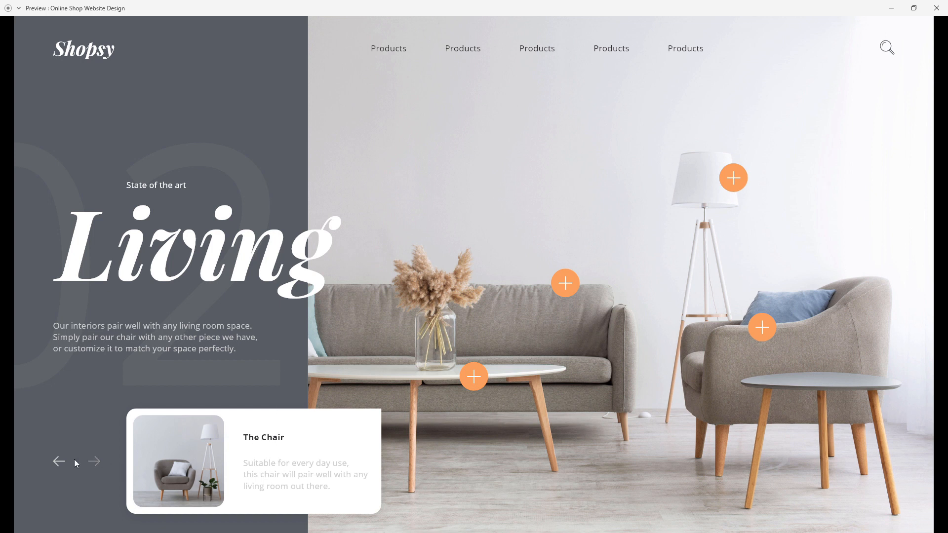
Test the left and right arrows by switching back and forth between the Living and Comfort pages
left_click(58, 462)
left_click(58, 462)
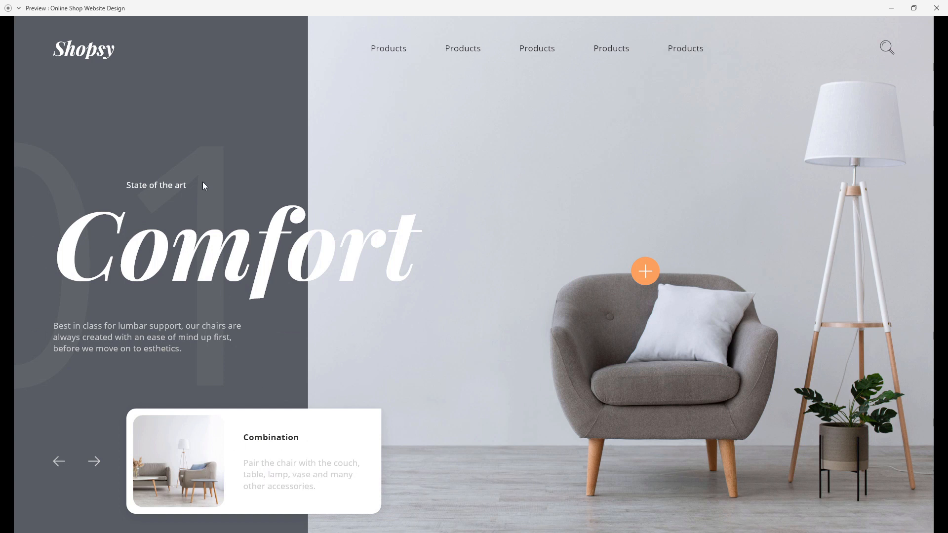
left_click(95, 462)
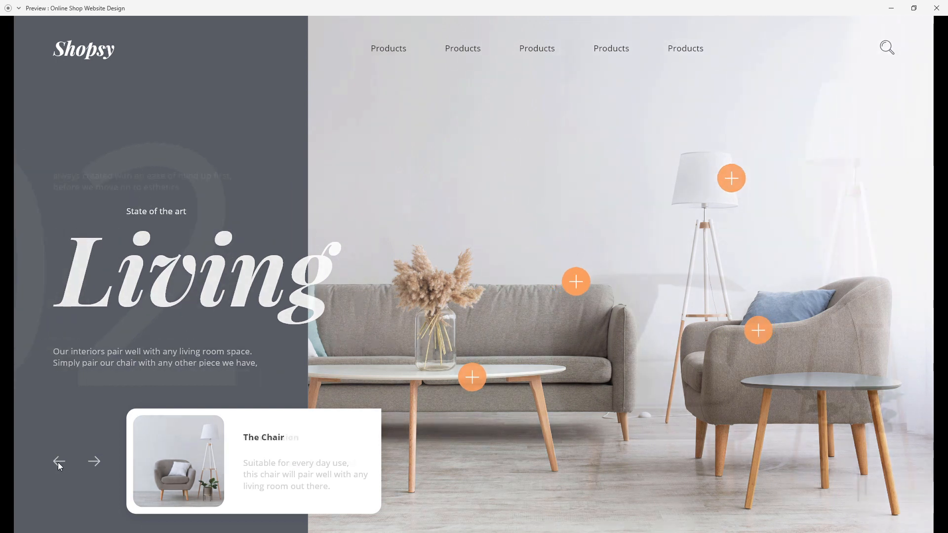
left_click(59, 462)
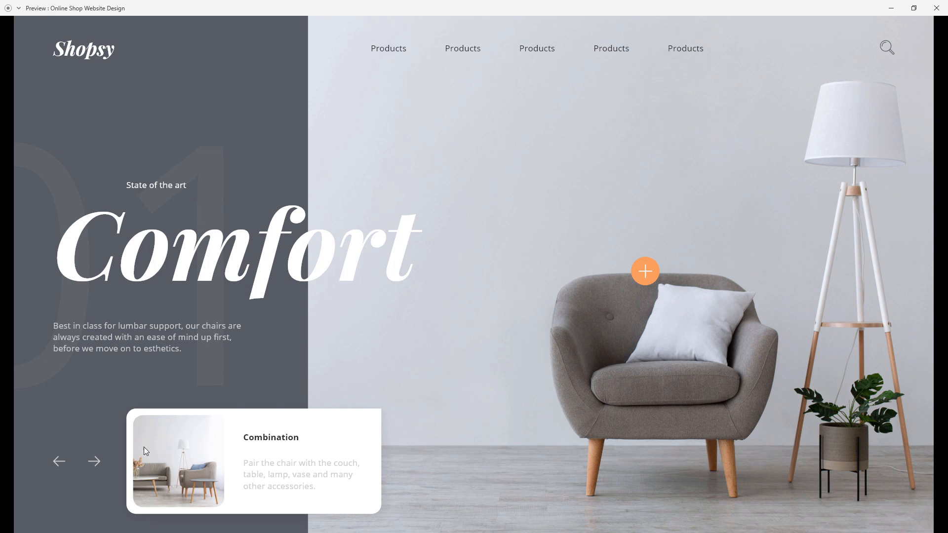
left_click(94, 462)
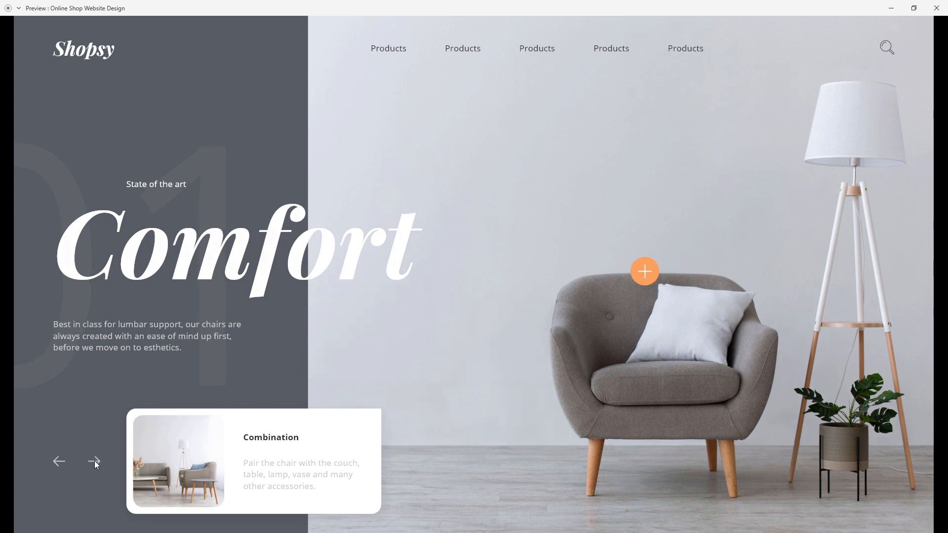